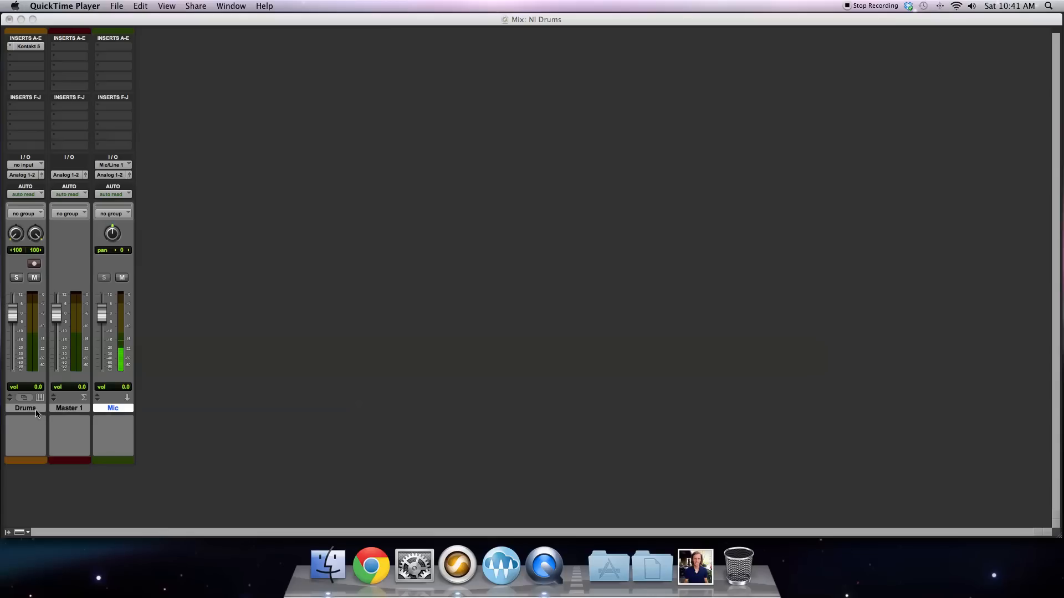
Step: Open the Kontakt 5 instrument on the Drums track and move and enlarge its window to show the full Session Kit
{"action": "left_click", "coordinate": [34, 46]}
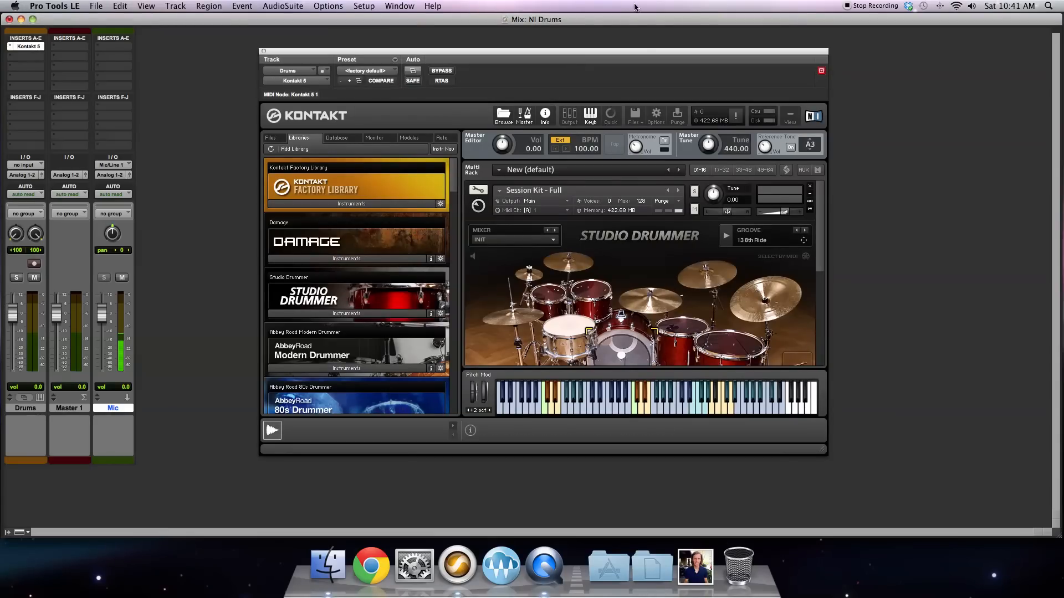
{"action": "left_click_drag", "start_coordinate": [608, 56], "coordinate": [603, 14]}
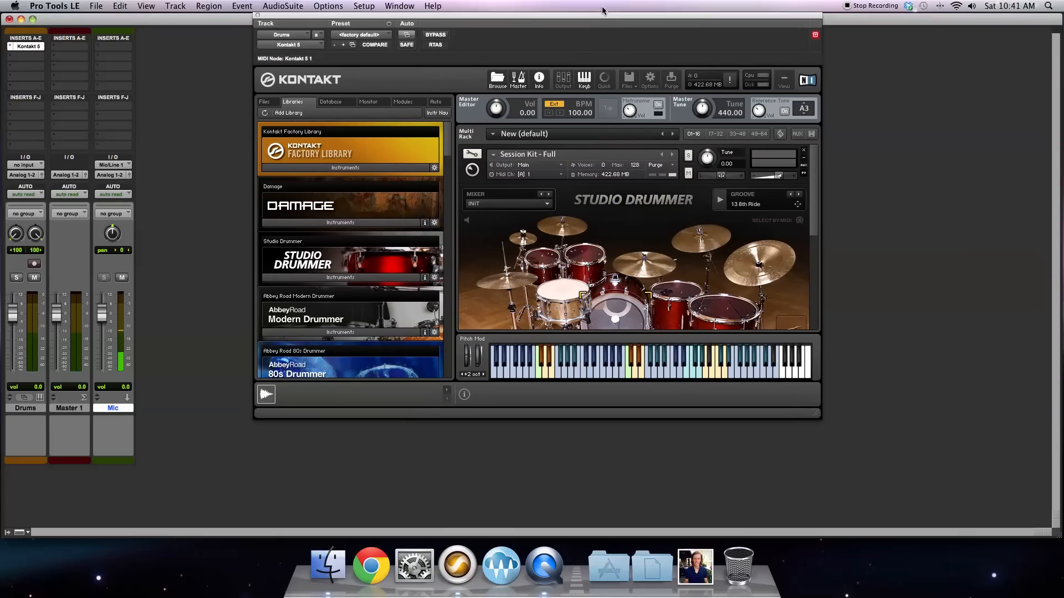
{"action": "left_click_drag", "start_coordinate": [818, 415], "coordinate": [824, 533]}
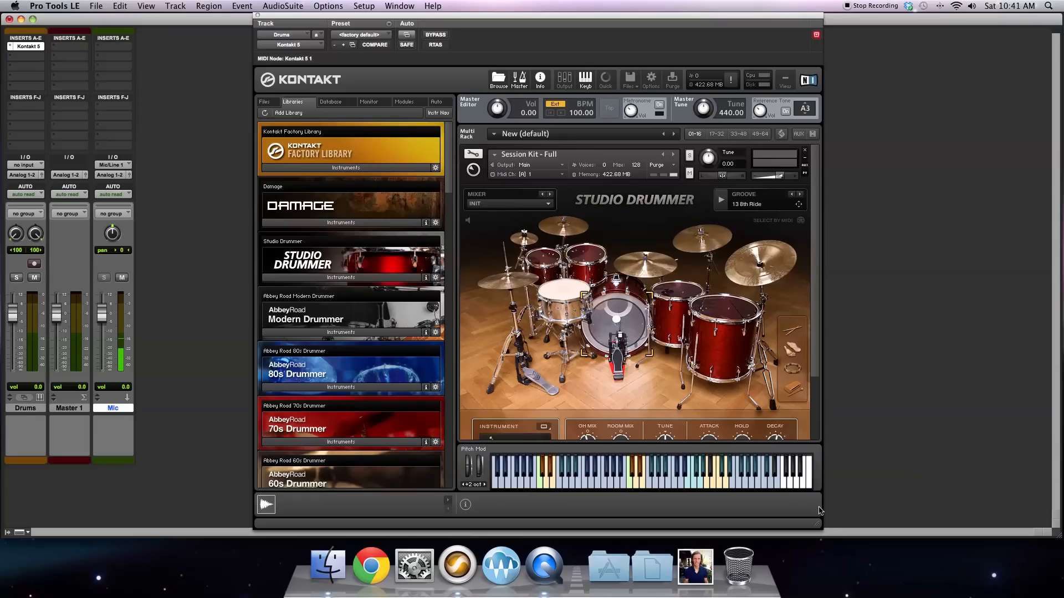
{"action": "scroll", "coordinate": [814, 332], "scroll_direction": "down", "scroll_amount": 5}
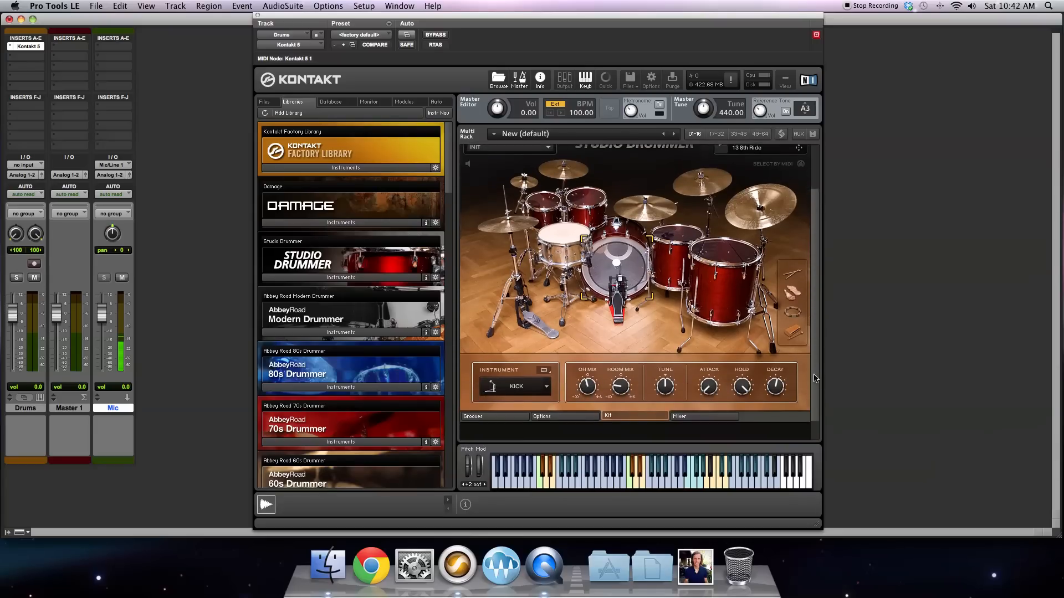
{"action": "scroll", "coordinate": [818, 319], "scroll_direction": "up", "scroll_amount": 5}
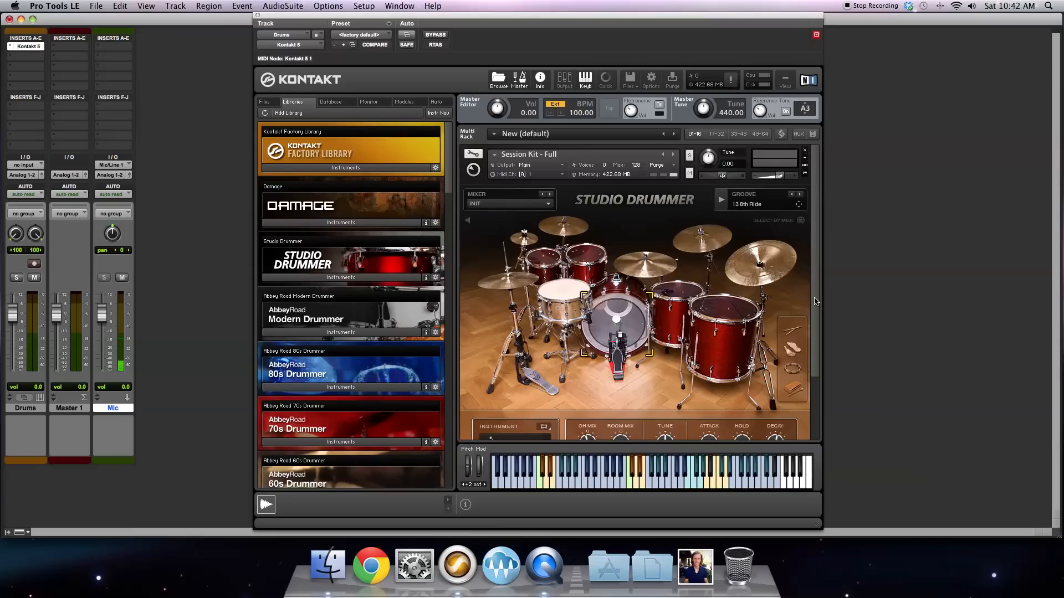
{"action": "left_click_drag", "start_coordinate": [815, 302], "coordinate": [814, 305]}
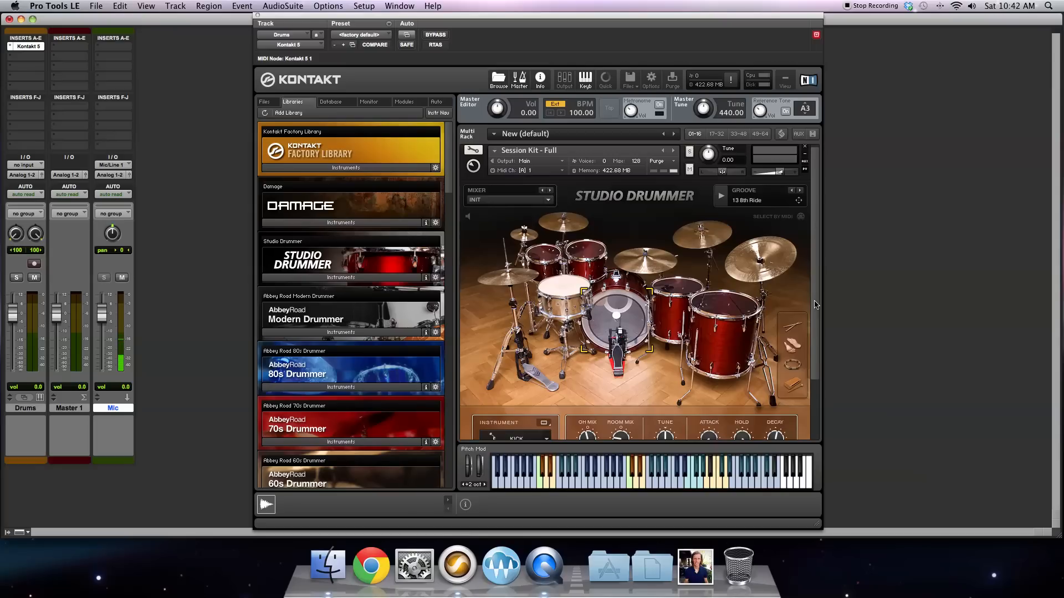
{"action": "mouse_move", "coordinate": [815, 304]}
{"action": "left_mouse_down"}
{"action": "mouse_move", "coordinate": [814, 333]}
{"action": "mouse_move", "coordinate": [814, 303]}
{"action": "left_mouse_up"}
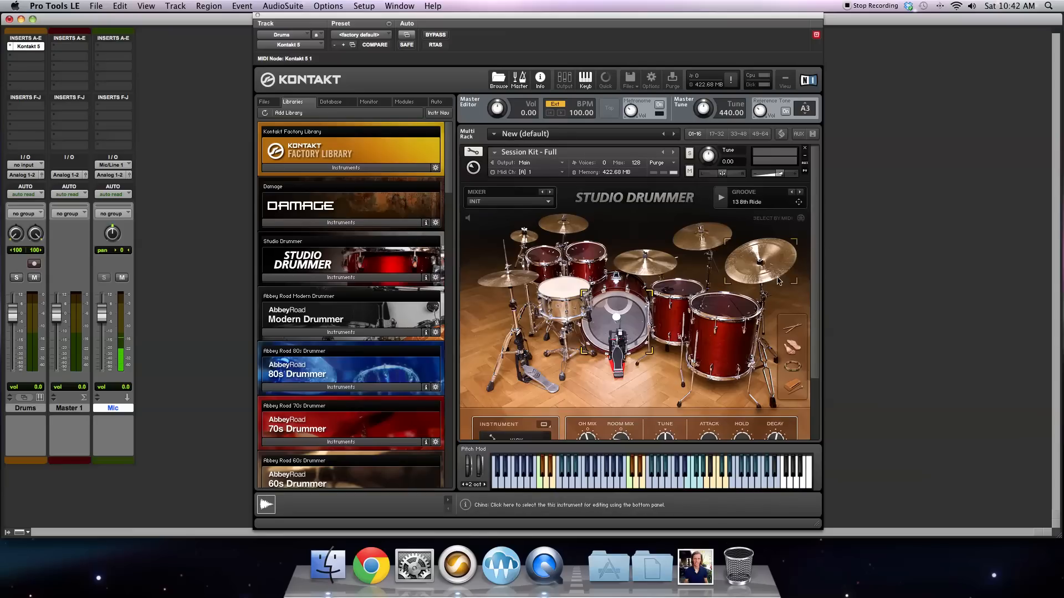
{"action": "left_click_drag", "start_coordinate": [813, 187], "coordinate": [811, 206]}
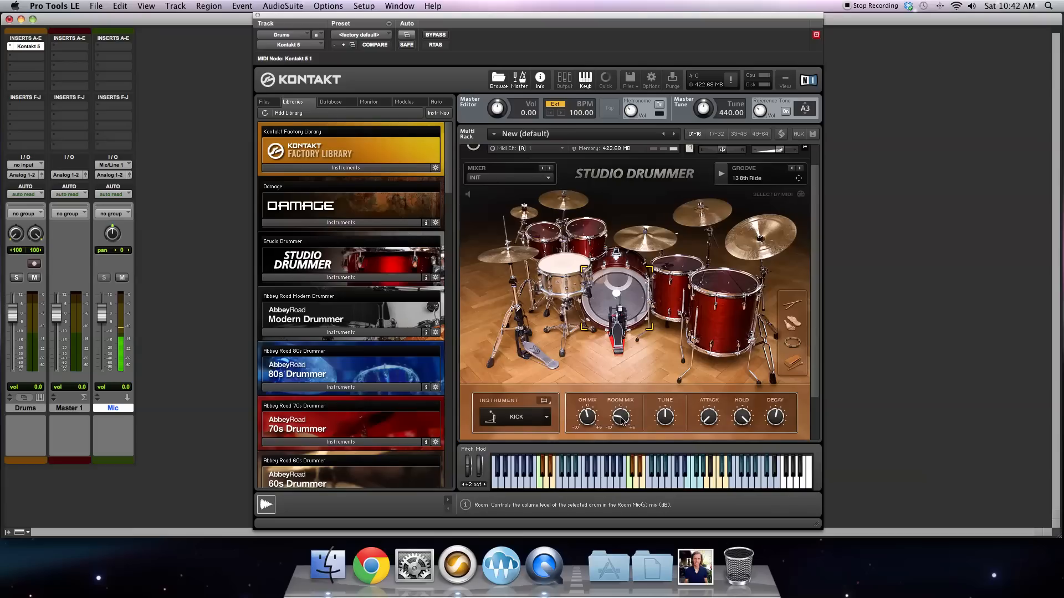
Step: Select the snare, hi-hat, both crashes, ride and toms in the kit one after another to inspect each one's sound controls
{"action": "left_click", "coordinate": [565, 275]}
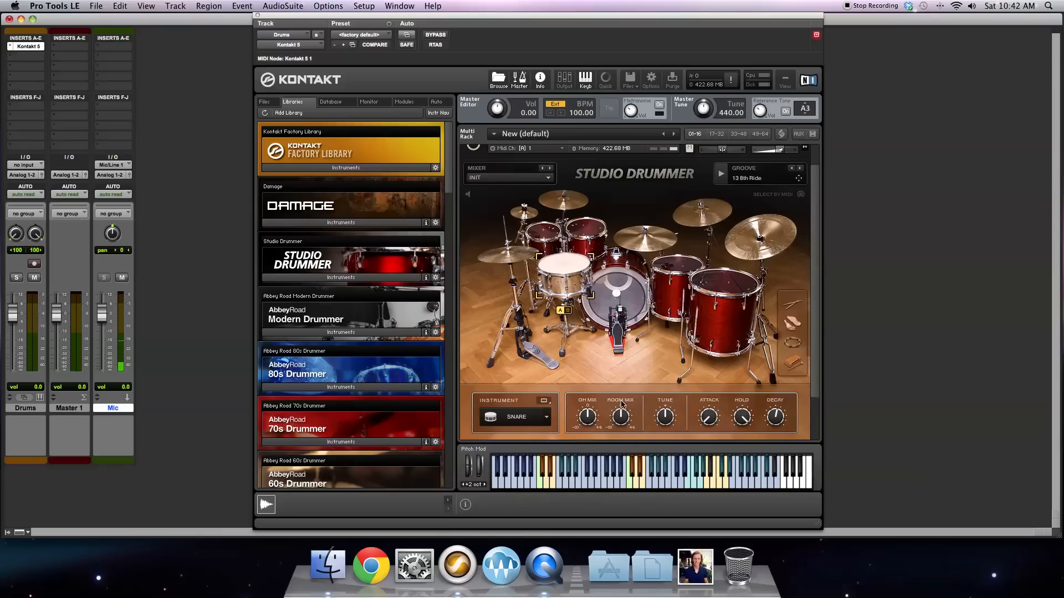
{"action": "left_click", "coordinate": [500, 256]}
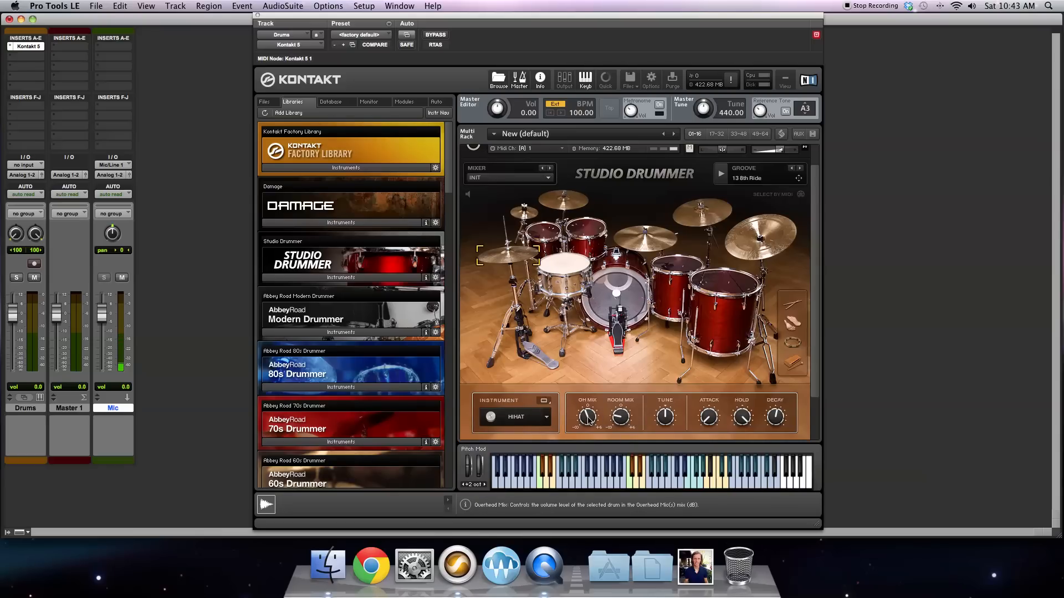
{"action": "left_click", "coordinate": [568, 205]}
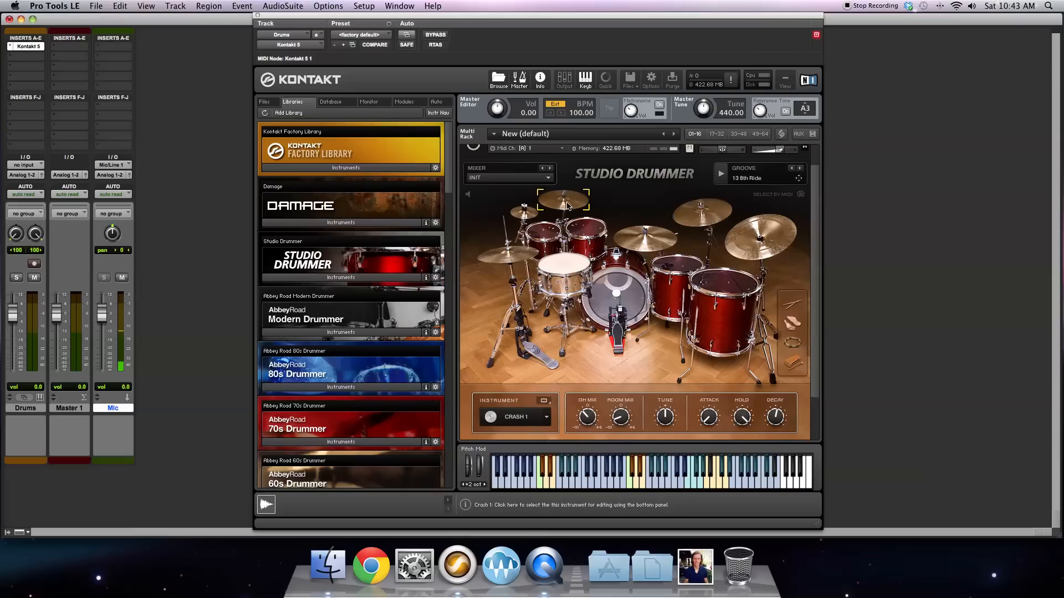
{"action": "left_click", "coordinate": [694, 215]}
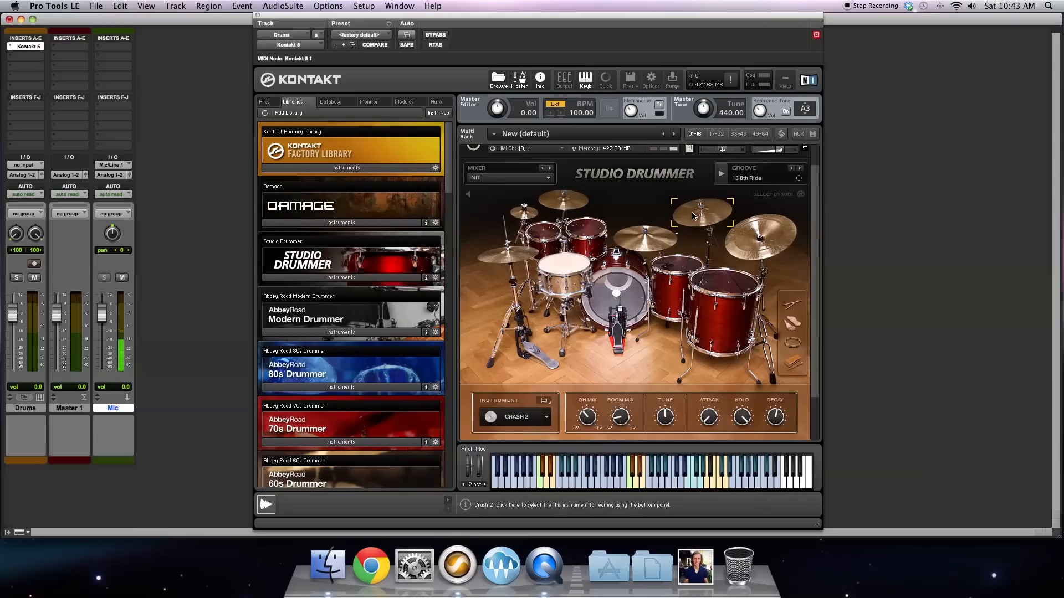
{"action": "left_click", "coordinate": [642, 246]}
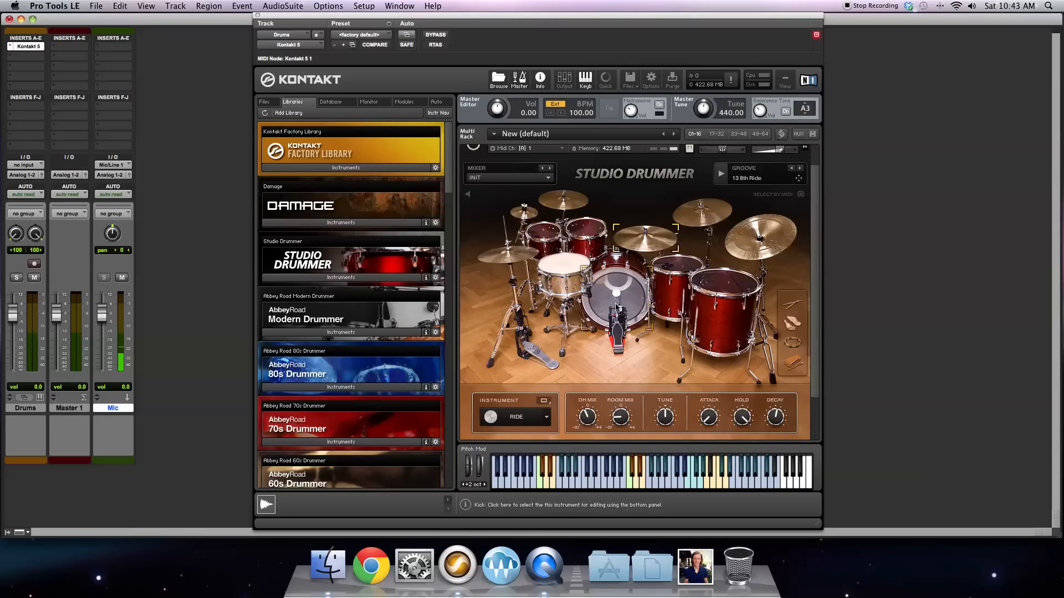
{"action": "left_click", "coordinate": [543, 235]}
{"action": "left_click", "coordinate": [589, 233]}
{"action": "left_click", "coordinate": [720, 280]}
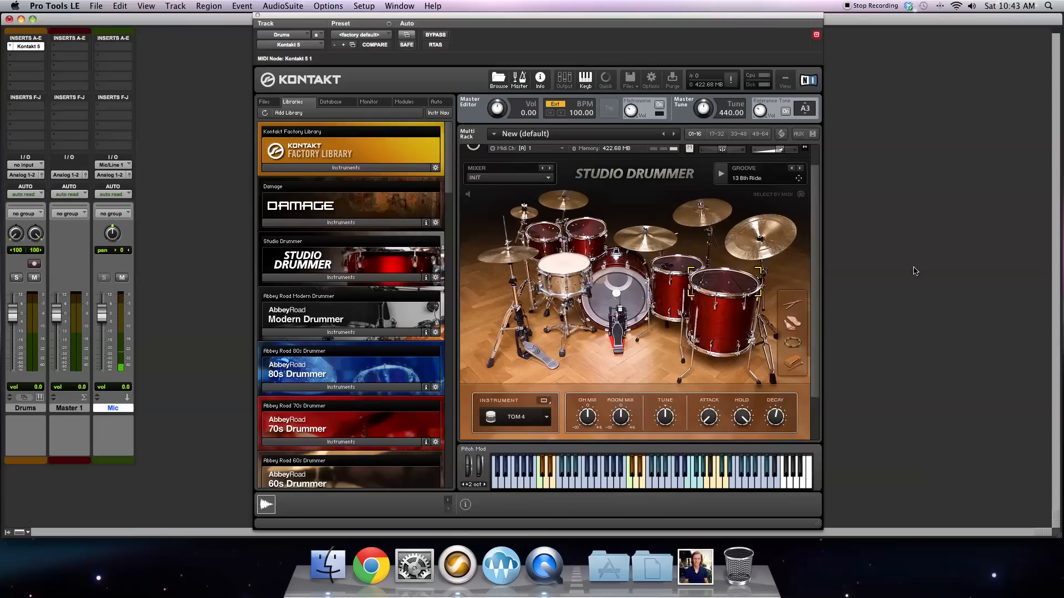
Step: Examine Studio Drummer's Options page with velocity, MIDI mapping and randomize settings, and open the Grooves page with its groove browser
{"action": "scroll", "coordinate": [816, 201], "scroll_direction": "down", "scroll_amount": 3}
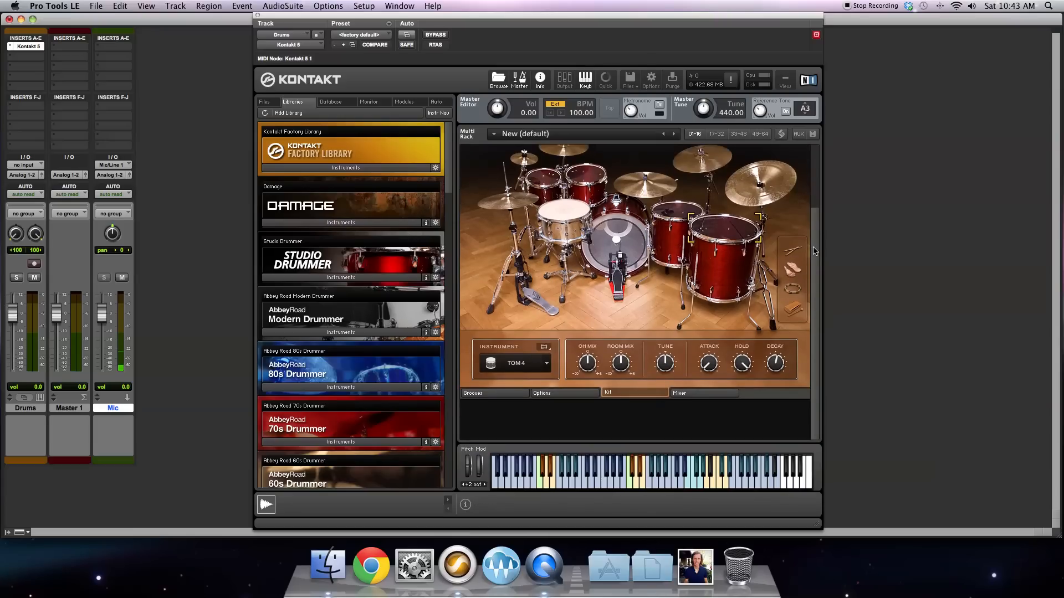
{"action": "left_click", "coordinate": [562, 403]}
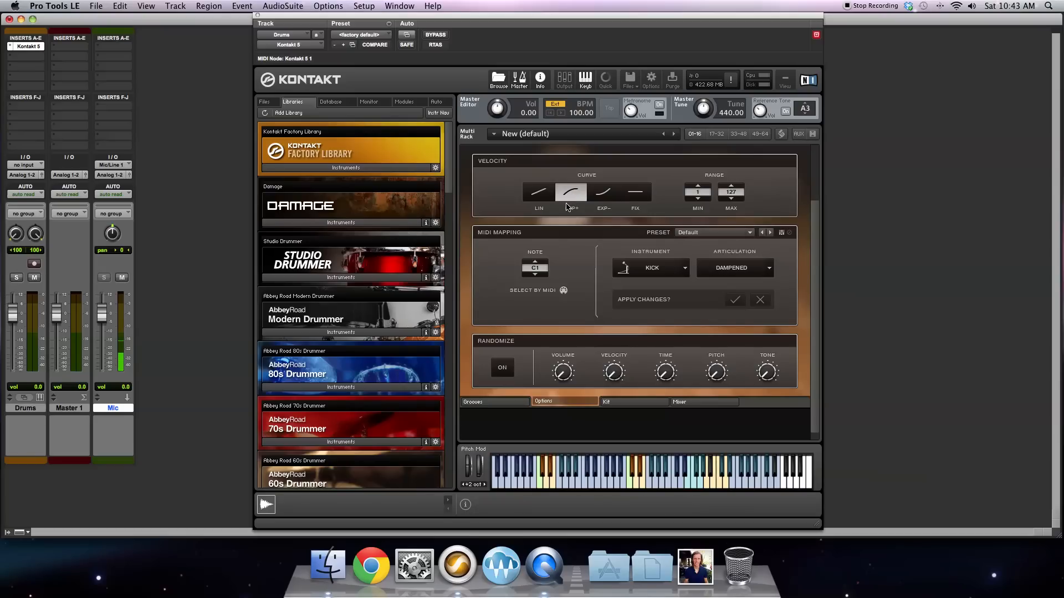
{"action": "left_click", "coordinate": [487, 404]}
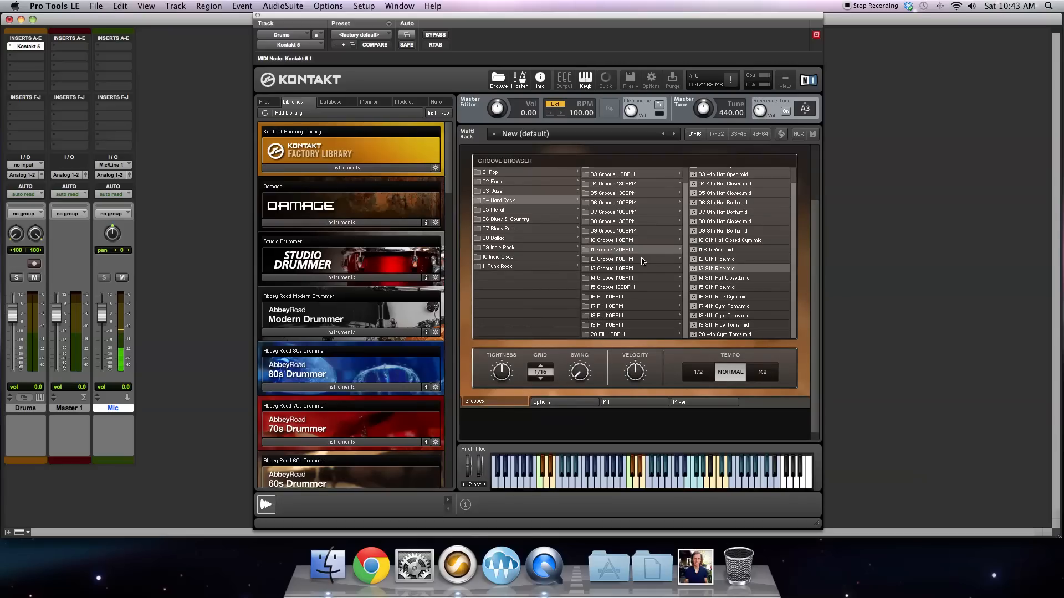
{"action": "scroll", "coordinate": [654, 271], "scroll_direction": "up", "scroll_amount": 3}
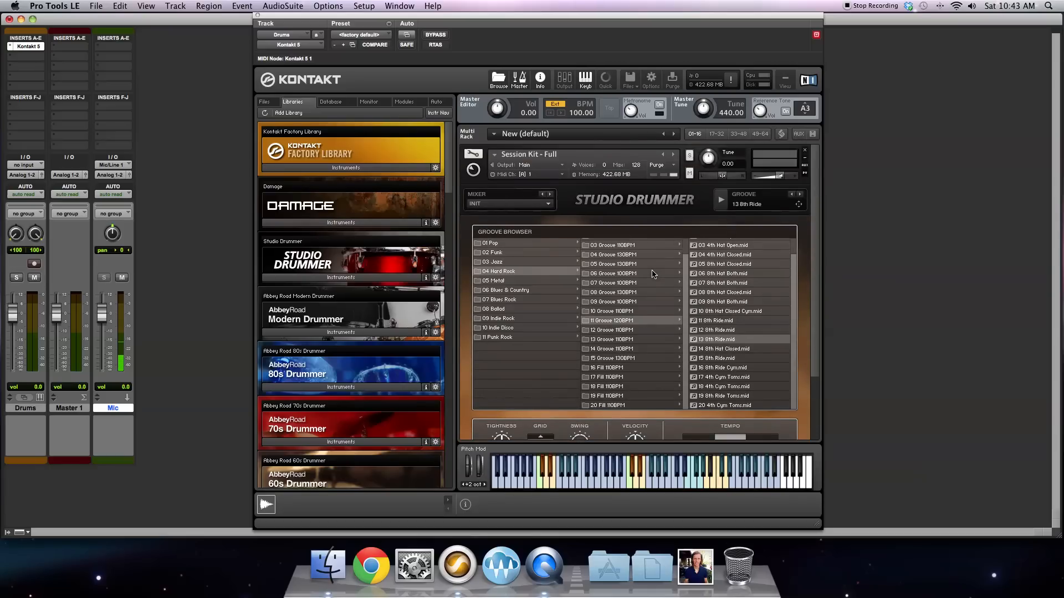
{"action": "scroll", "coordinate": [654, 274], "scroll_direction": "down", "scroll_amount": 1}
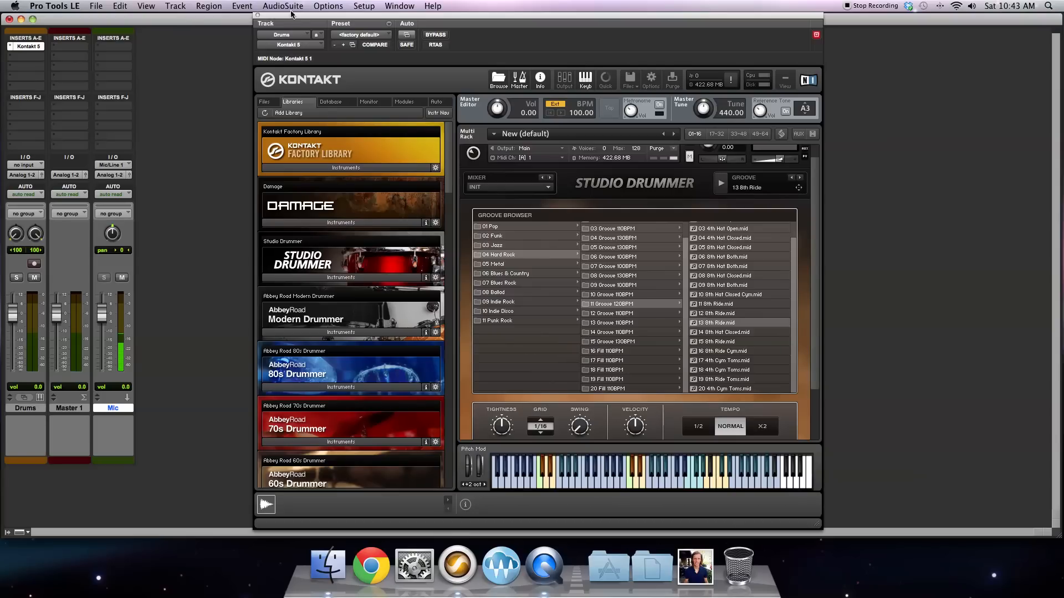
Step: Show the Pro Tools Edit window and move the Kontakt window aside to uncover the Drums track's timeline
{"action": "left_click", "coordinate": [365, 6]}
{"action": "mouse_move", "coordinate": [398, 6]}
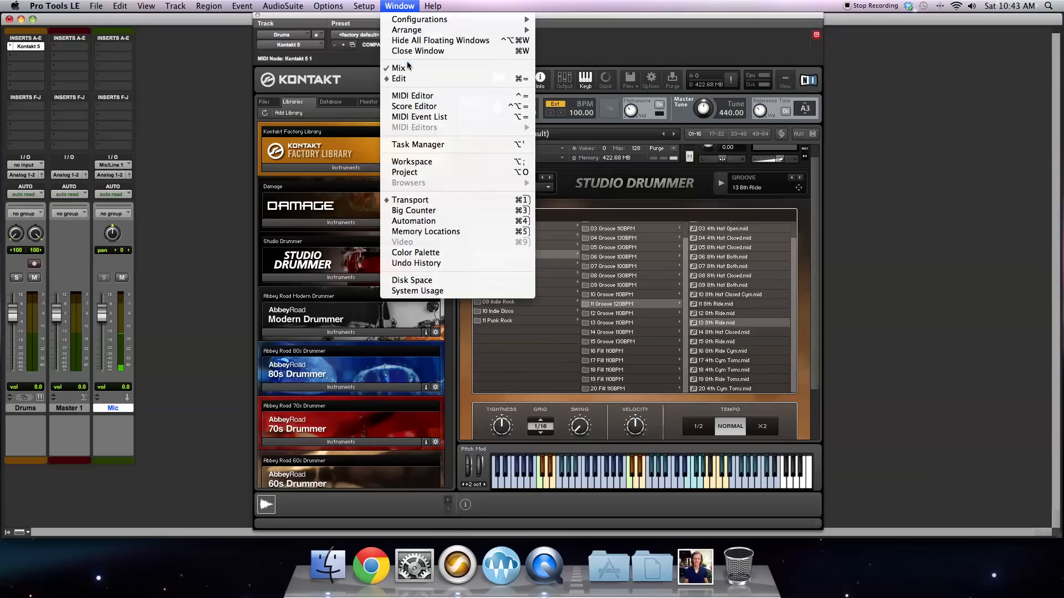
{"action": "left_click", "coordinate": [413, 79]}
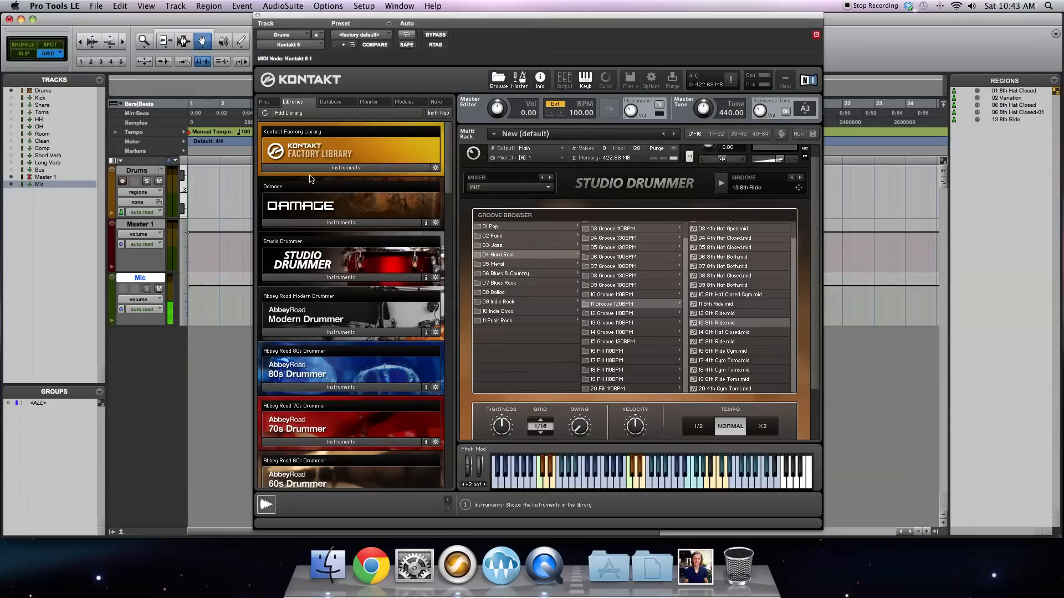
{"action": "left_click_drag", "start_coordinate": [351, 16], "coordinate": [507, 18]}
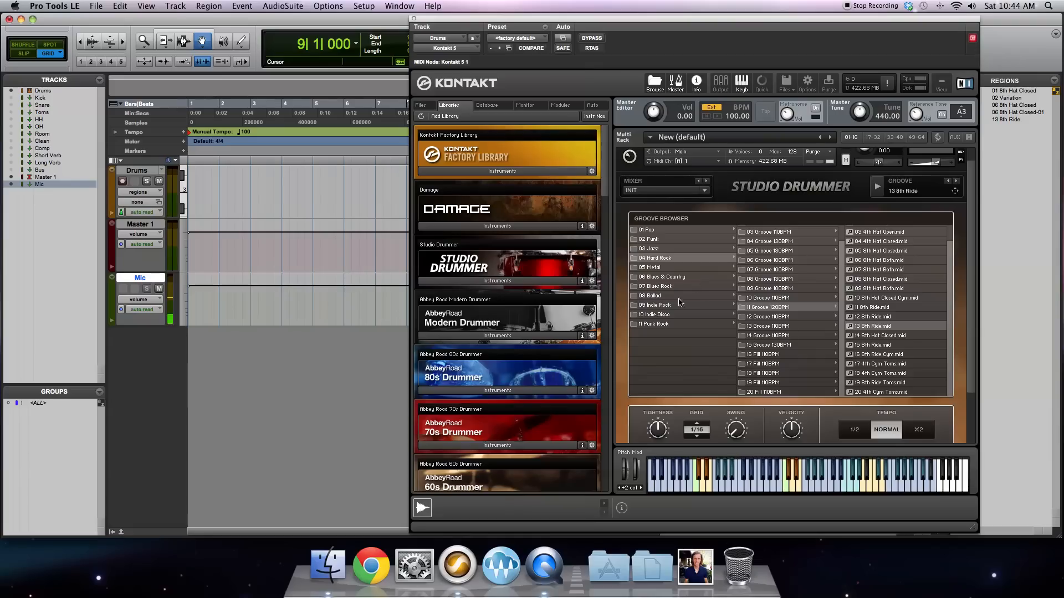
Step: Audition the 02 4th Hat Closed and 03 8th Hat Closed patterns from Pop's 08 Groove 120BPM folder
{"action": "left_click", "coordinate": [655, 230]}
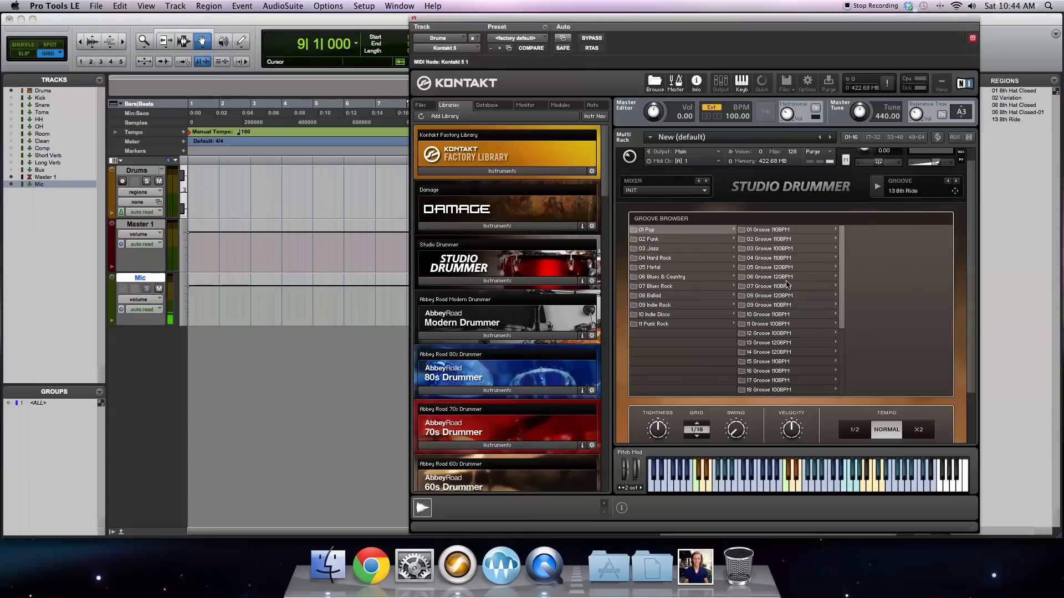
{"action": "left_click", "coordinate": [771, 296]}
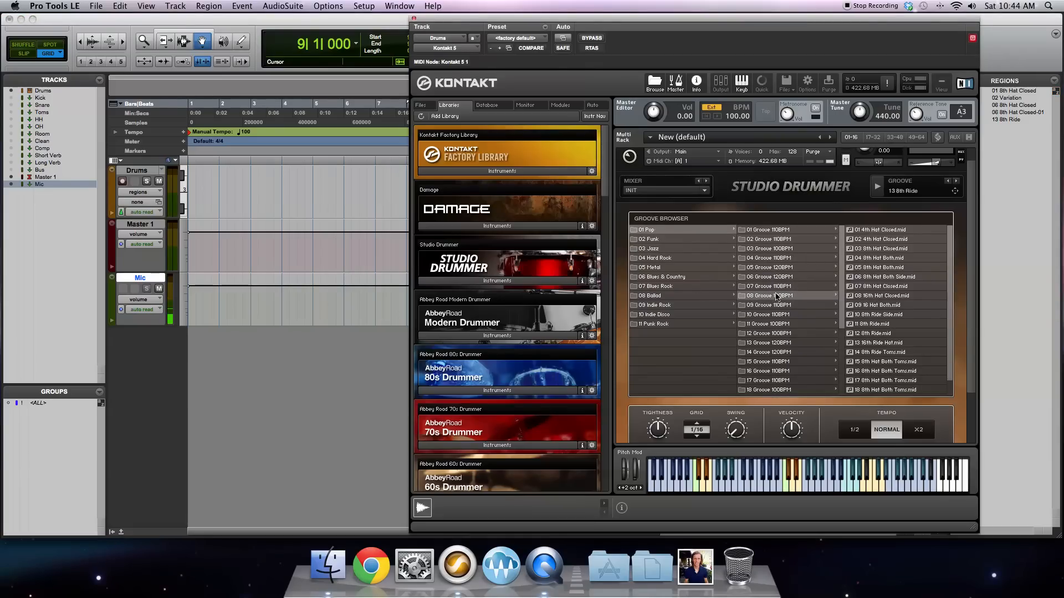
{"action": "left_click", "coordinate": [886, 239]}
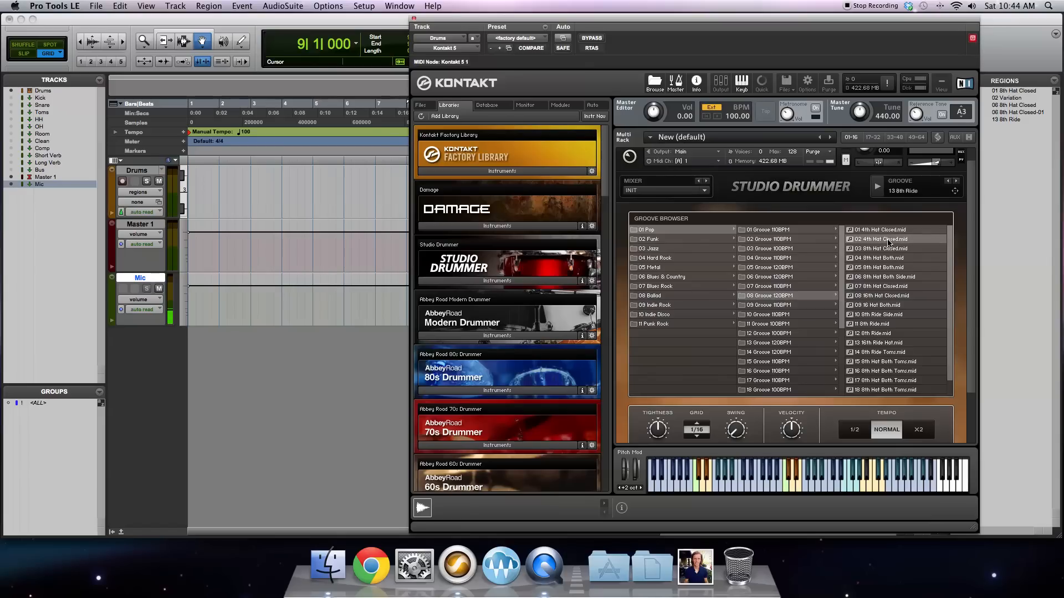
{"action": "left_click", "coordinate": [876, 186]}
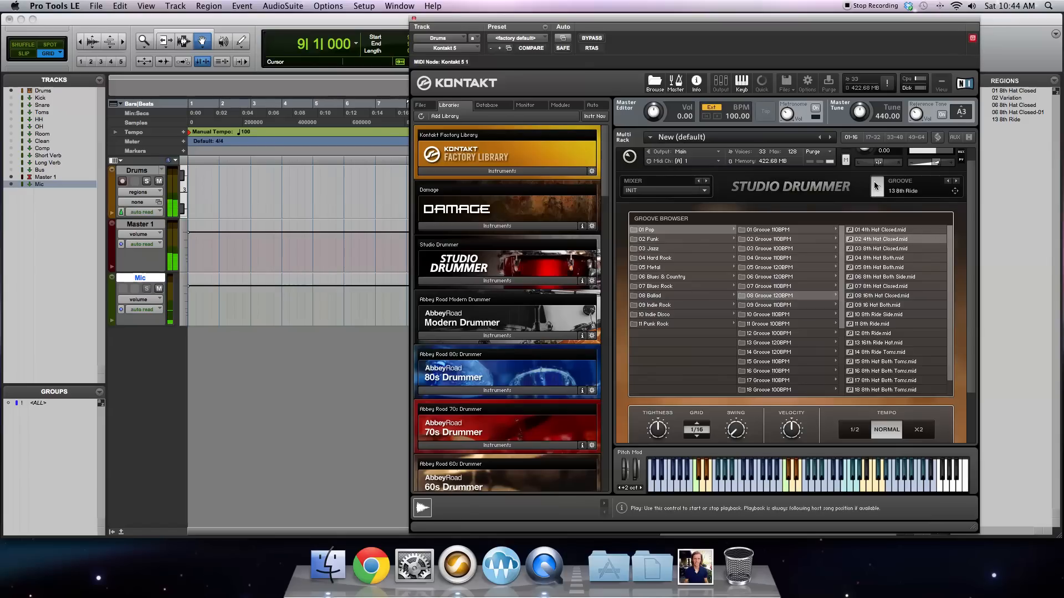
{"action": "double_click", "coordinate": [876, 242]}
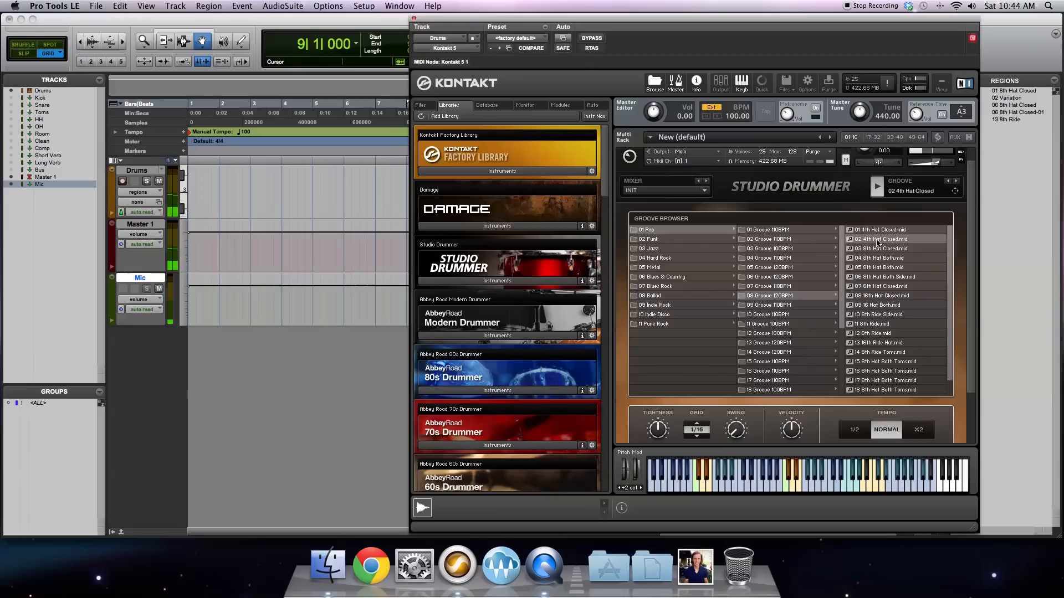
{"action": "left_click", "coordinate": [882, 249]}
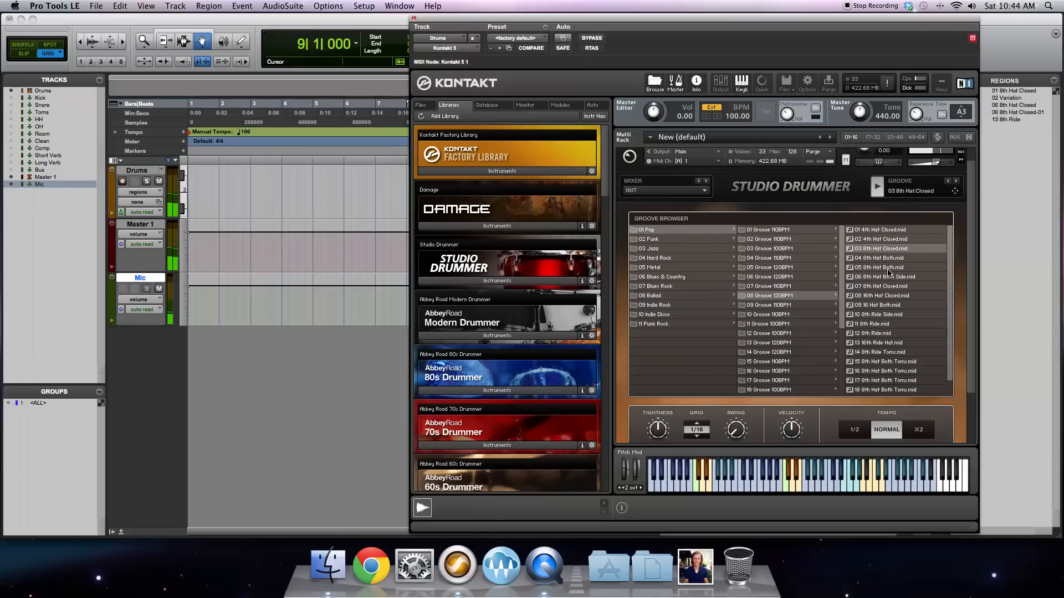
Step: Load 04 8th Hat Closed from Pop's 15 Groove 110BPM folder and place it on the Drums track at bar 15
{"action": "left_click", "coordinate": [783, 362]}
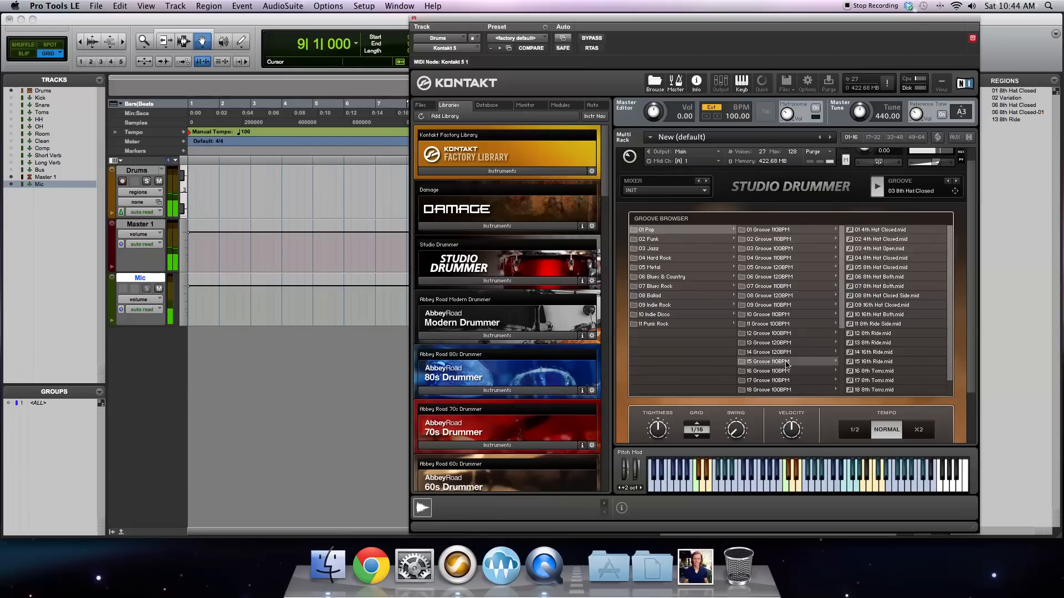
{"action": "left_click", "coordinate": [896, 268]}
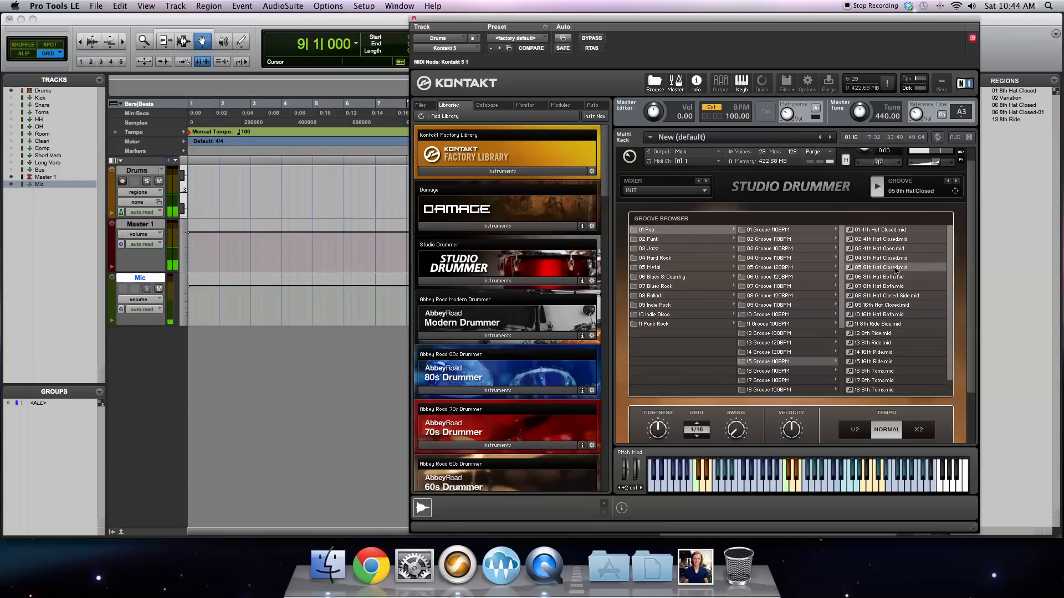
{"action": "left_click", "coordinate": [892, 258]}
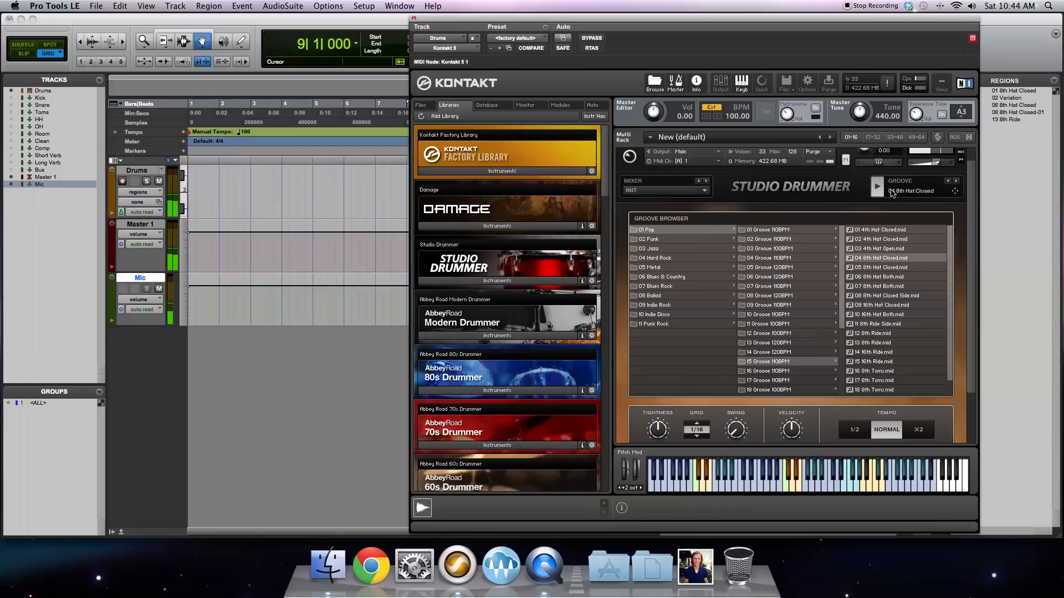
{"action": "left_click_drag", "start_coordinate": [796, 17], "coordinate": [414, 16]}
{"action": "left_click_drag", "start_coordinate": [575, 192], "coordinate": [628, 194]}
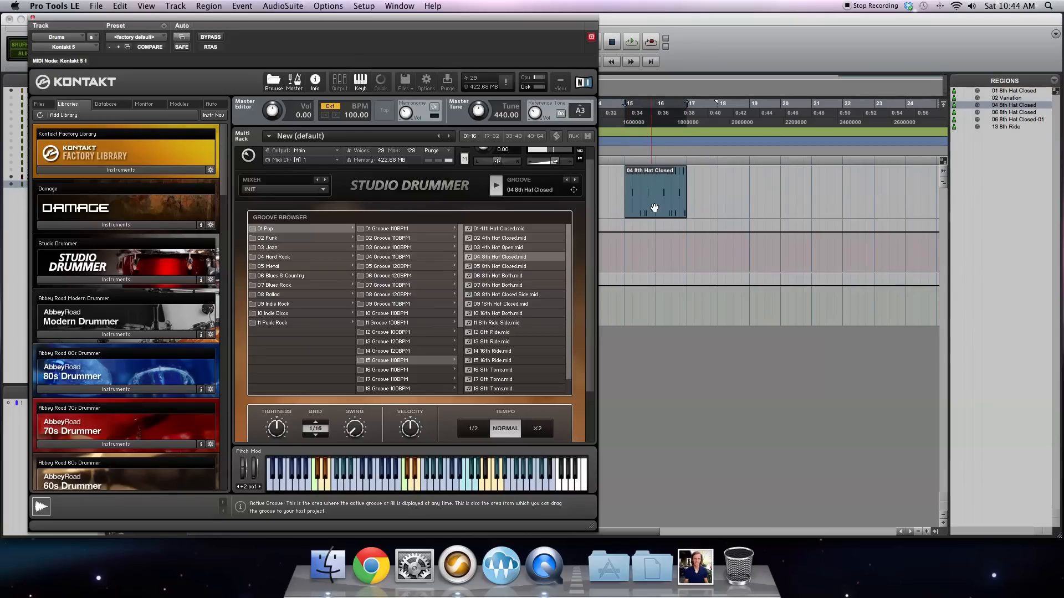
Step: Look through the Funk category's groove and fill folders, including the patterns in 14 Groove 100BPM
{"action": "left_click", "coordinate": [287, 239]}
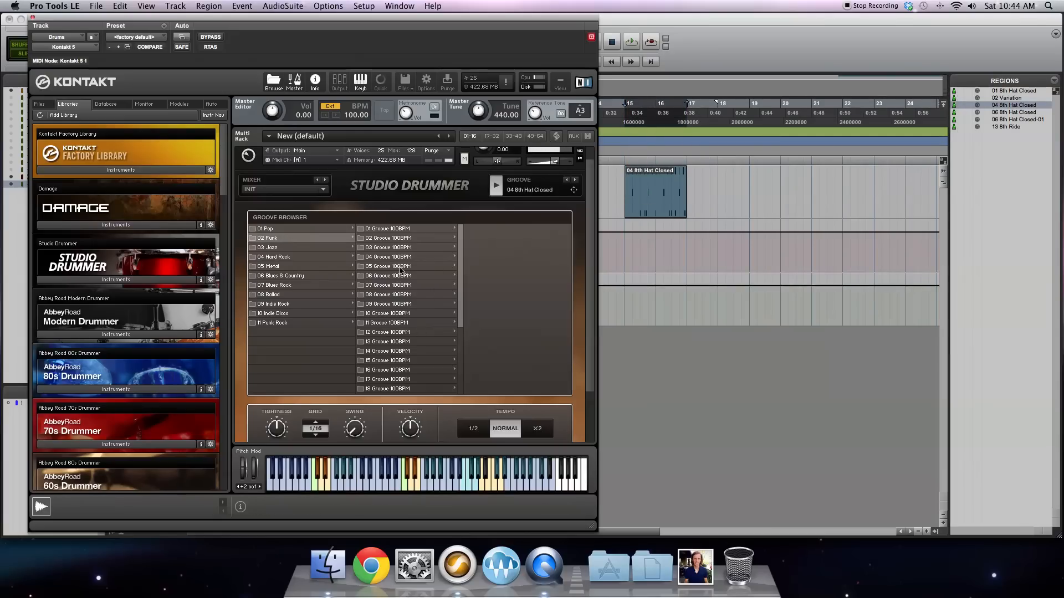
{"action": "left_click", "coordinate": [406, 353]}
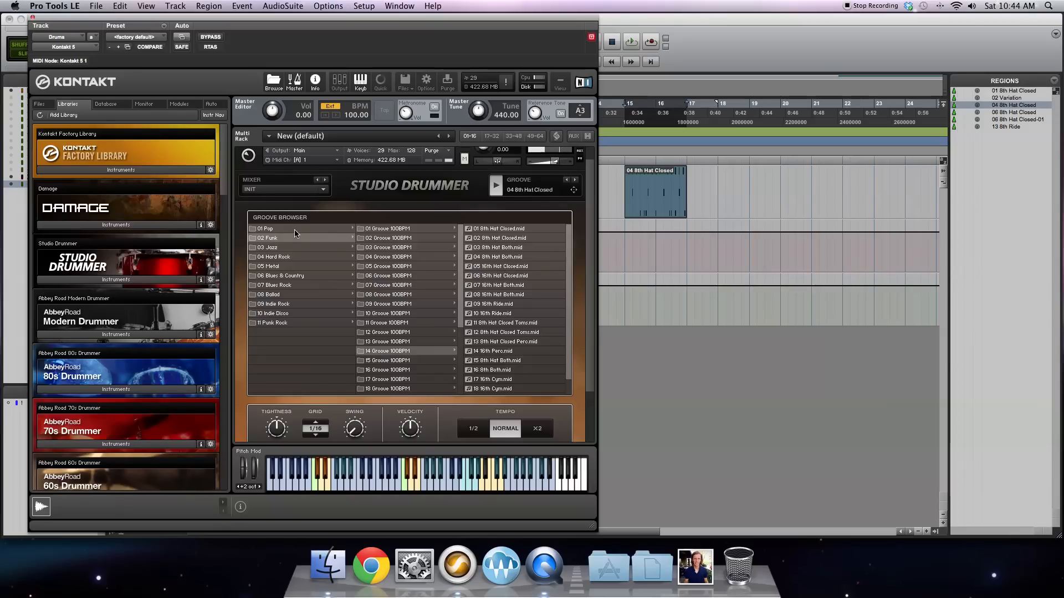
{"action": "left_click", "coordinate": [389, 230]}
{"action": "left_click", "coordinate": [392, 239]}
{"action": "left_click", "coordinate": [396, 258]}
{"action": "left_click", "coordinate": [400, 285]}
{"action": "left_click", "coordinate": [400, 323]}
{"action": "left_click", "coordinate": [400, 350]}
{"action": "scroll", "coordinate": [399, 273], "scroll_direction": "down", "scroll_amount": 3}
{"action": "left_click_drag", "start_coordinate": [459, 232], "coordinate": [458, 310]}
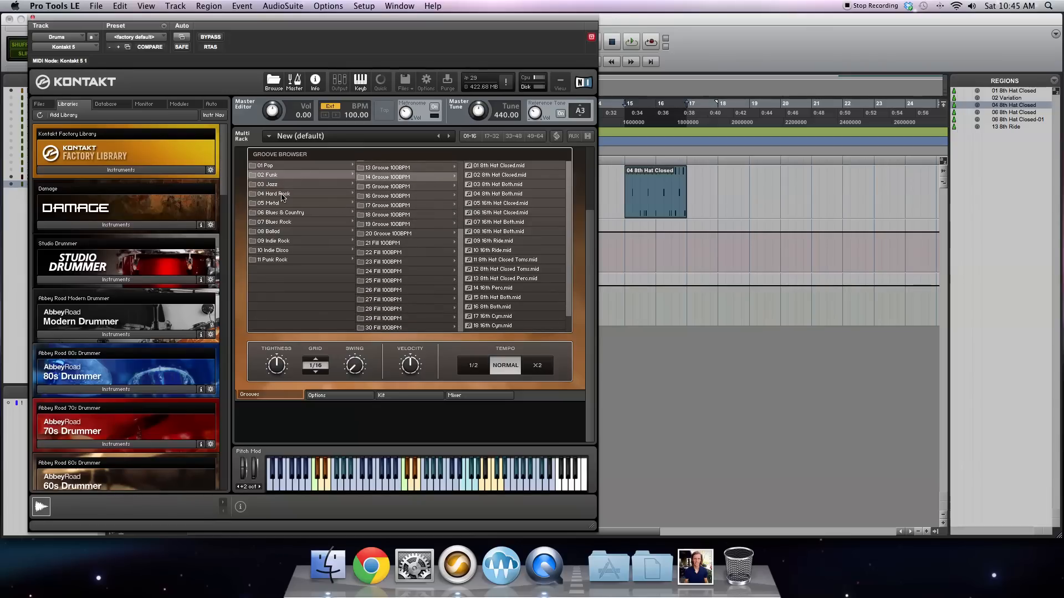
Step: Audition 04 8th Hat Both Ghost from Funk's 18 Groove 100BPM folder, and 04 8th Hat Both and 03 8th Hat Closed from 17 Groove 100BPM
{"action": "left_click", "coordinate": [422, 216]}
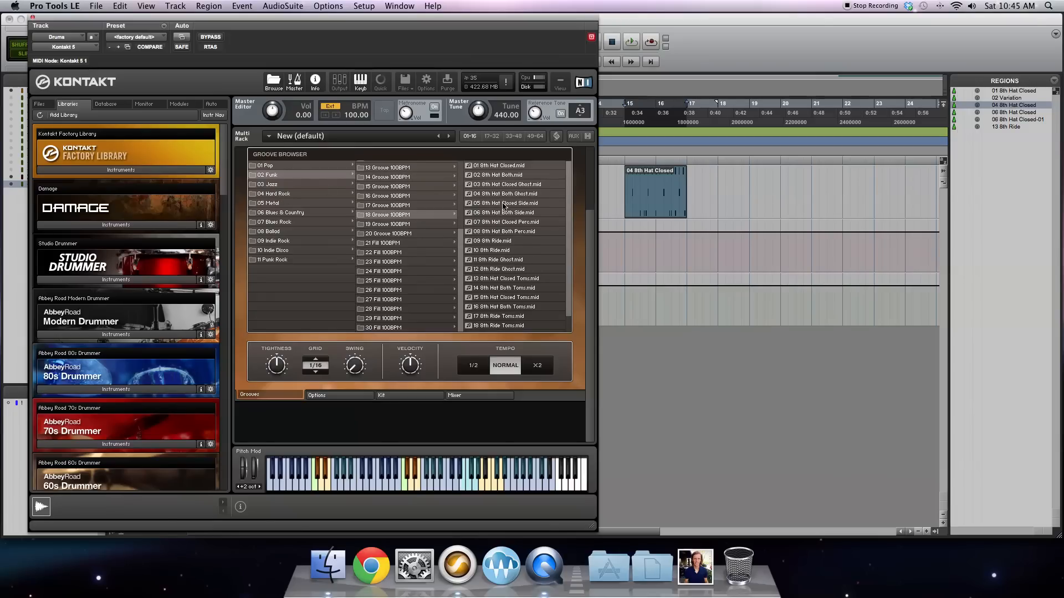
{"action": "scroll", "coordinate": [504, 207], "scroll_direction": "up", "scroll_amount": 2}
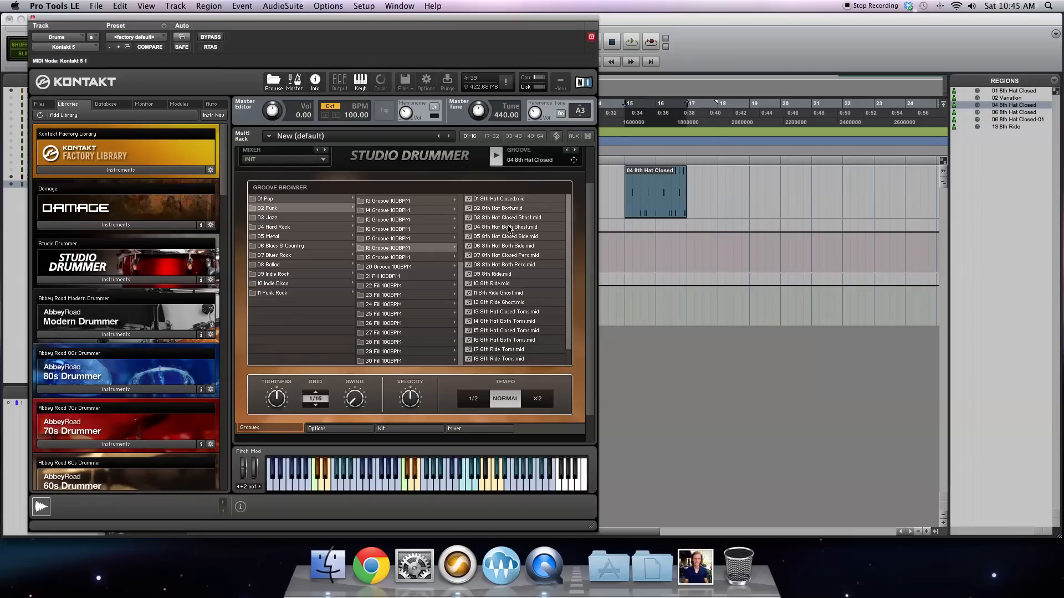
{"action": "left_click", "coordinate": [508, 227]}
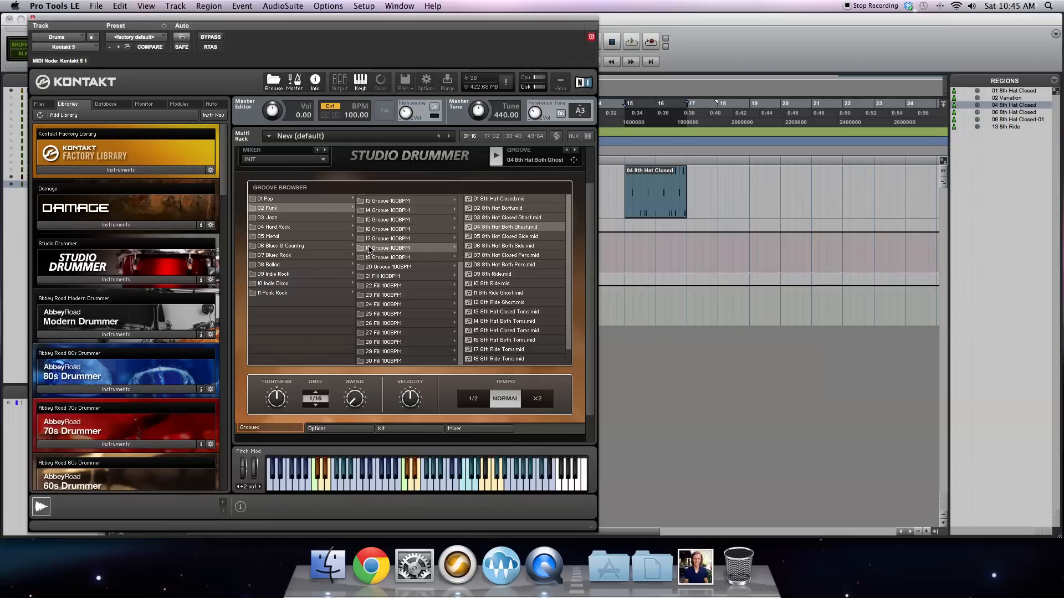
{"action": "left_click", "coordinate": [397, 240]}
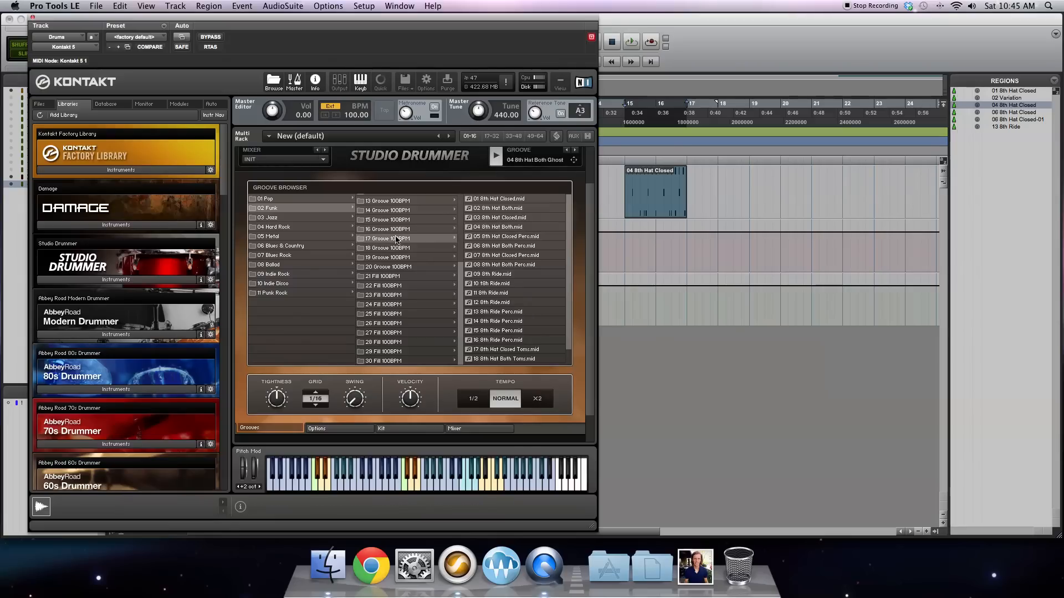
{"action": "left_click", "coordinate": [510, 228]}
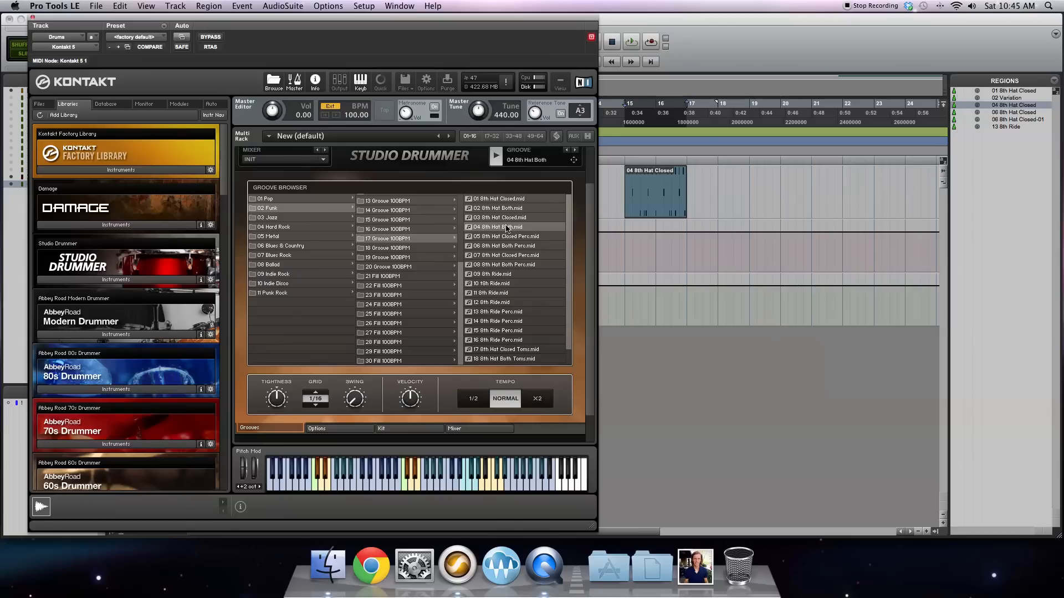
{"action": "left_click", "coordinate": [506, 218]}
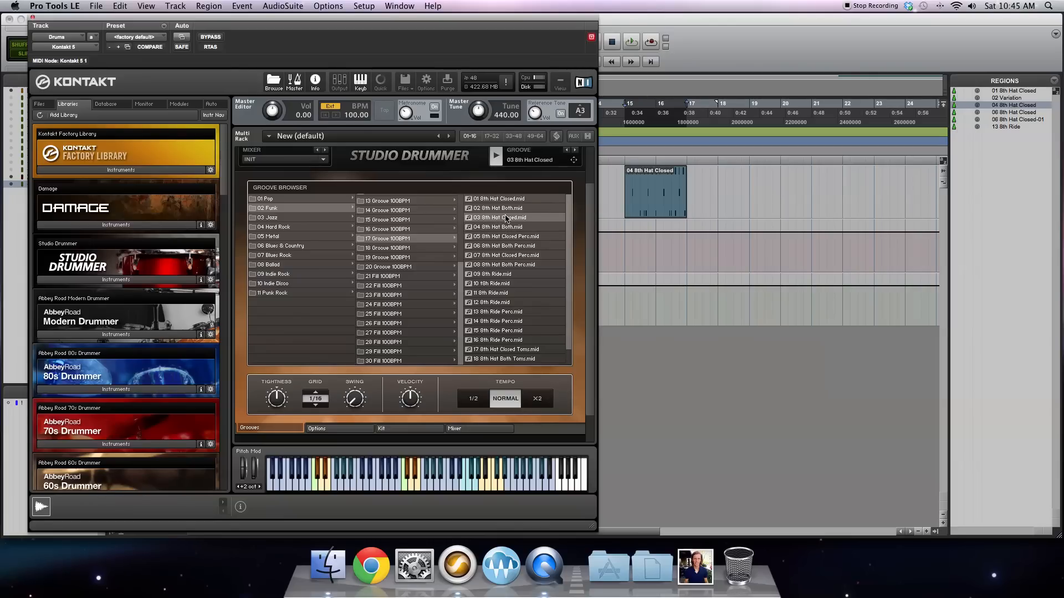
Step: Load 02 8th Hat Both from Funk's 19 Groove 100BPM folder and place it on the Drums track at bar 17
{"action": "left_click", "coordinate": [410, 258]}
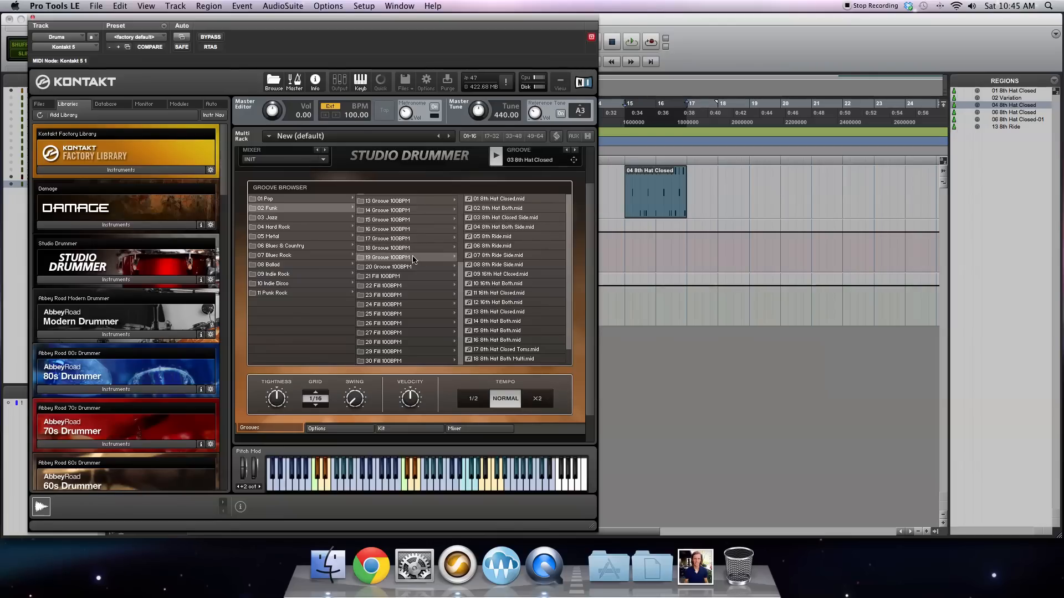
{"action": "left_click", "coordinate": [511, 209]}
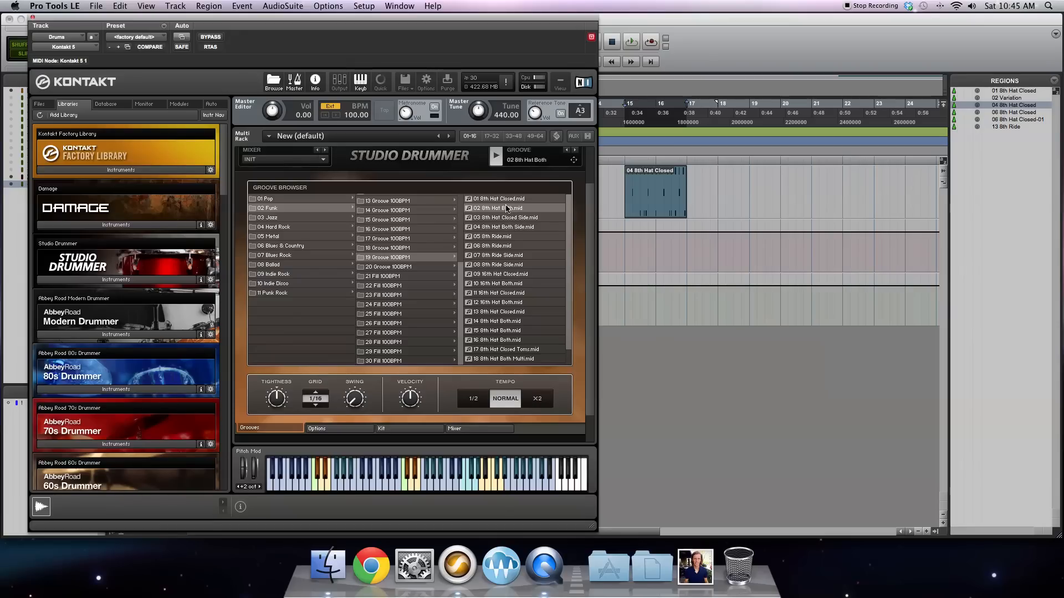
{"action": "left_click_drag", "start_coordinate": [574, 161], "coordinate": [690, 180]}
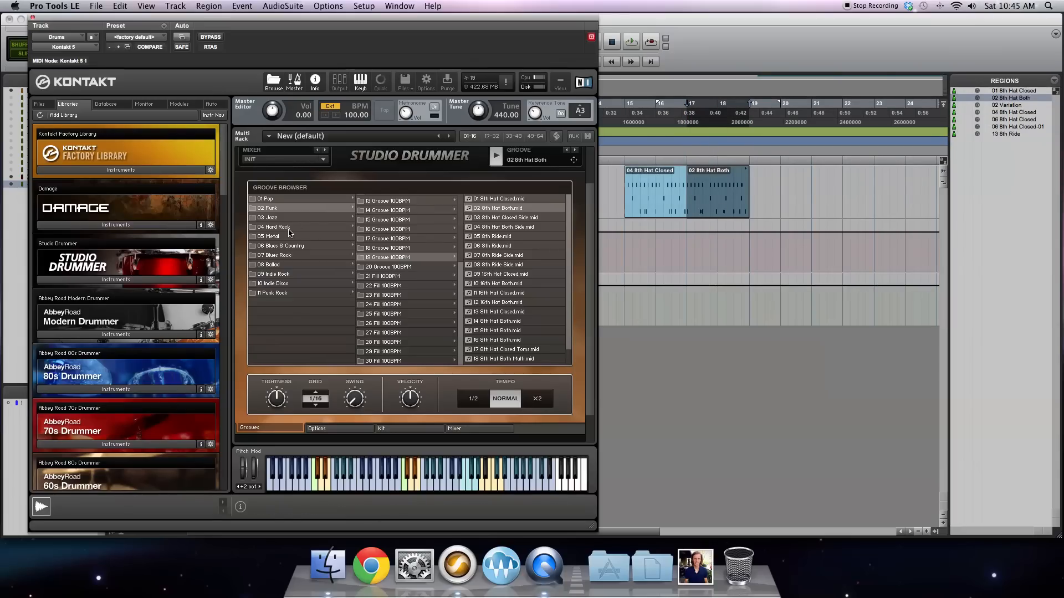
Step: Audition 04 8th Hat Both, 05 8th Hat Open and 02 8th Hat Both from Indie Rock's 03 Groove 130BPM folder
{"action": "left_click", "coordinate": [287, 275]}
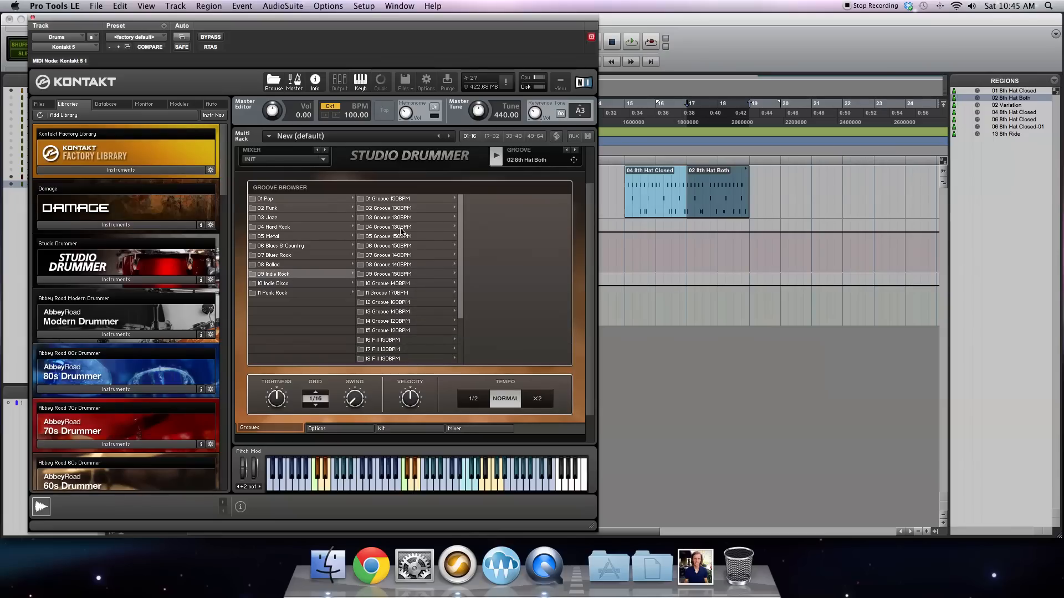
{"action": "scroll", "coordinate": [402, 229], "scroll_direction": "up", "scroll_amount": 2}
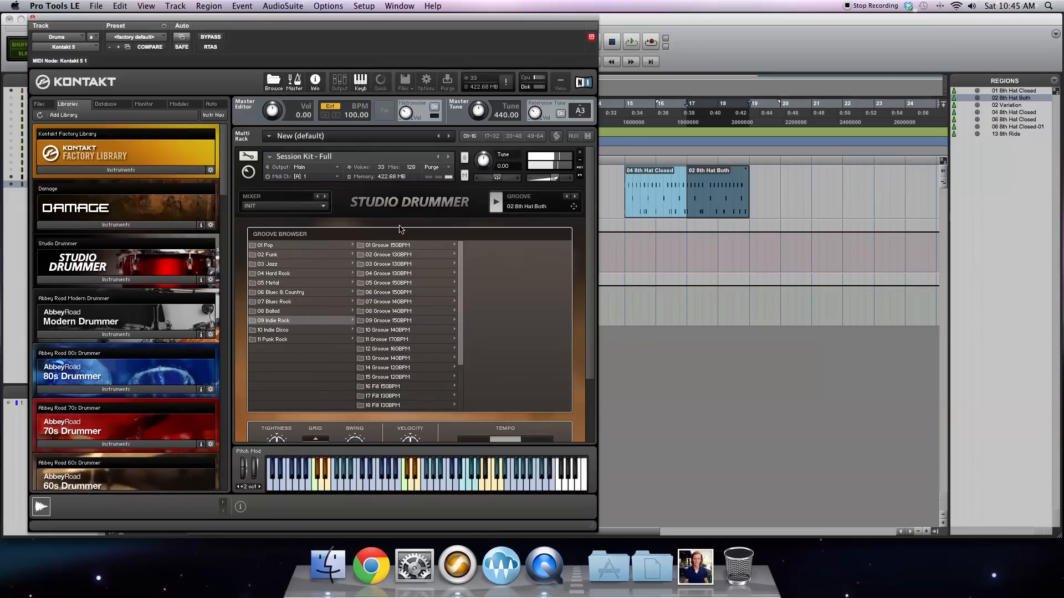
{"action": "left_click", "coordinate": [402, 265]}
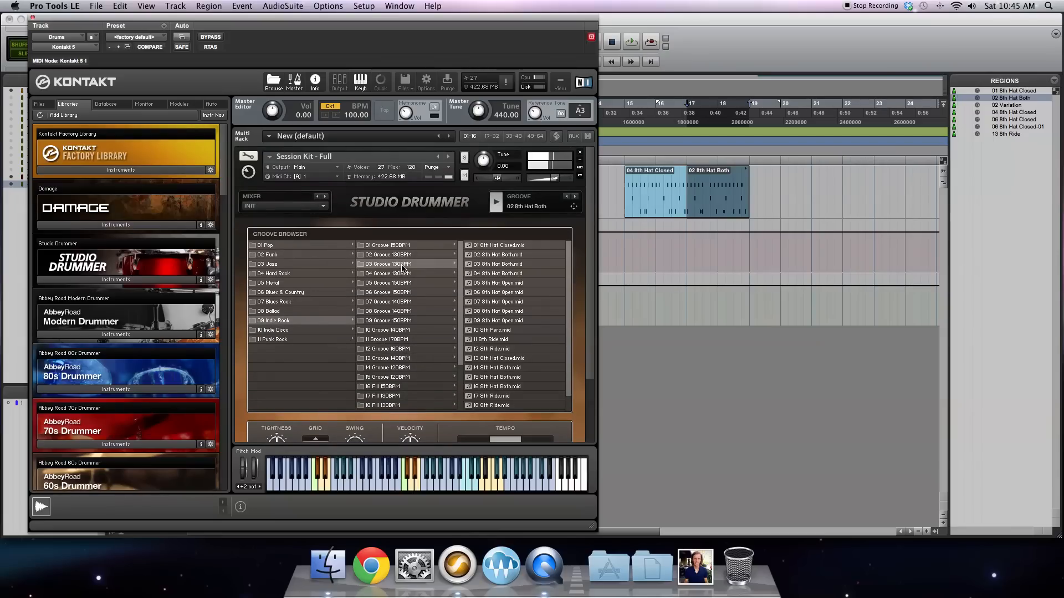
{"action": "left_click", "coordinate": [512, 276]}
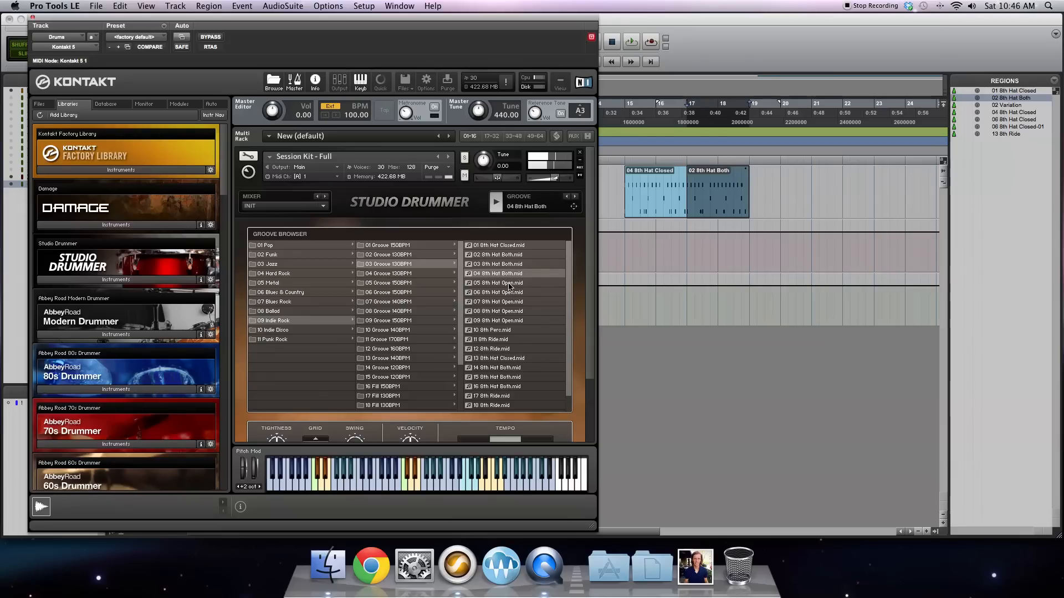
{"action": "left_click", "coordinate": [510, 284]}
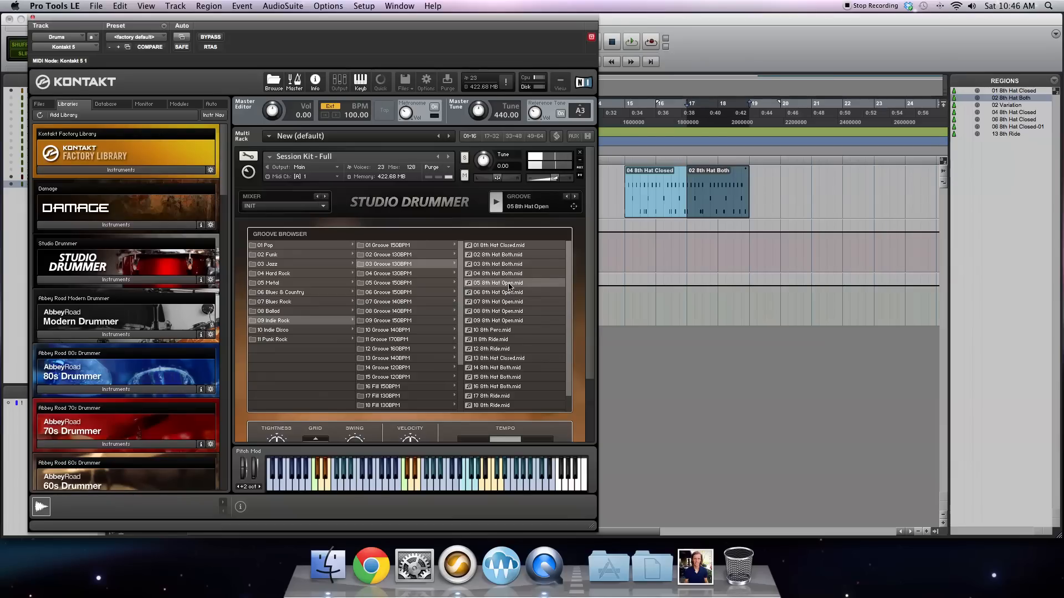
{"action": "left_click", "coordinate": [513, 256]}
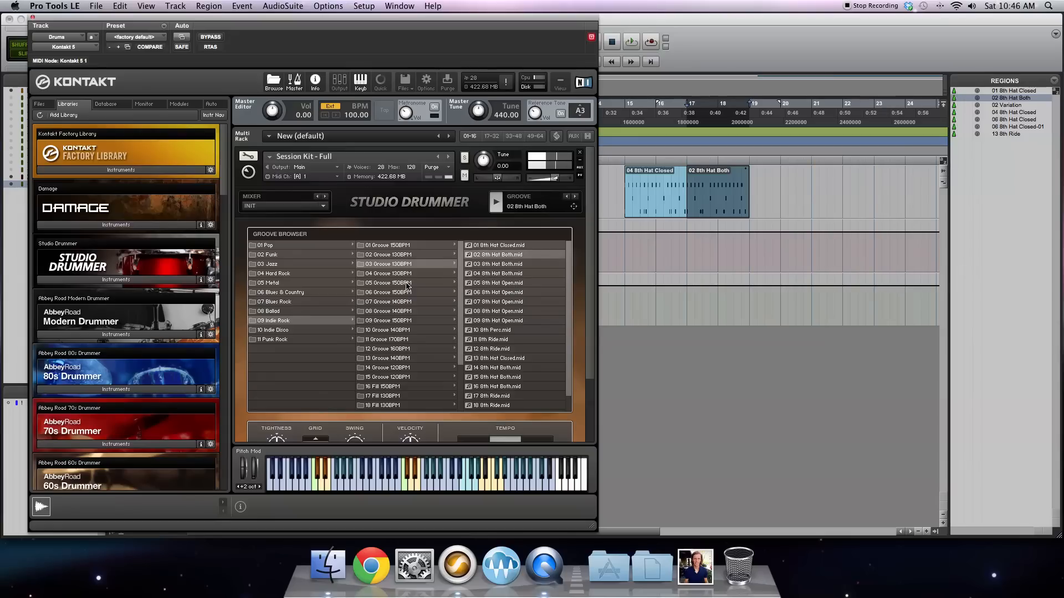
Step: Try several patterns in Indie Rock's 02 Groove 130BPM folder and place 02 8th Hat Closed on the Drums track at bar 19
{"action": "left_click", "coordinate": [403, 256]}
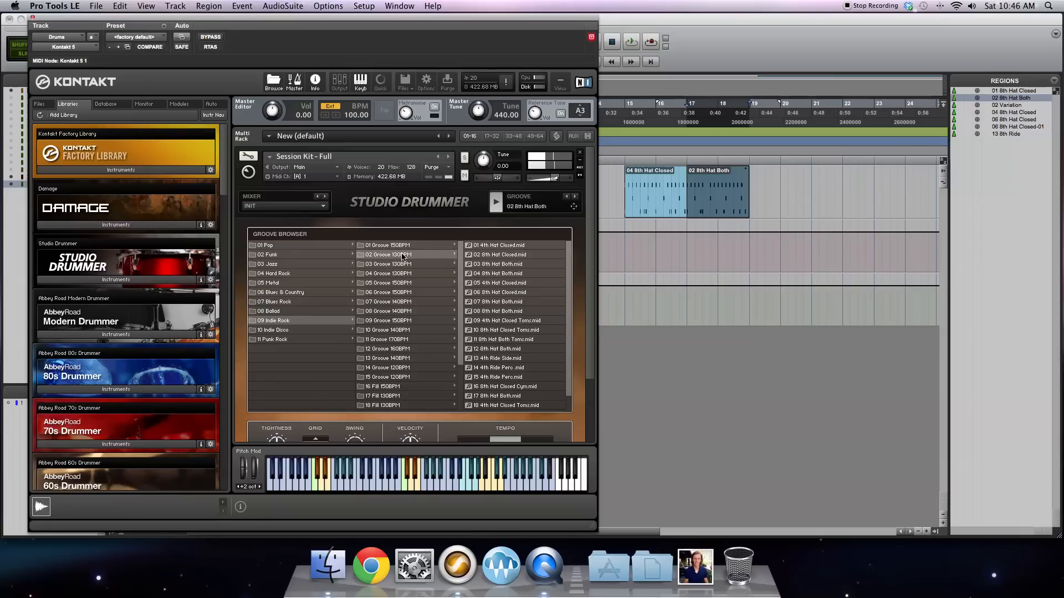
{"action": "left_click", "coordinate": [513, 284]}
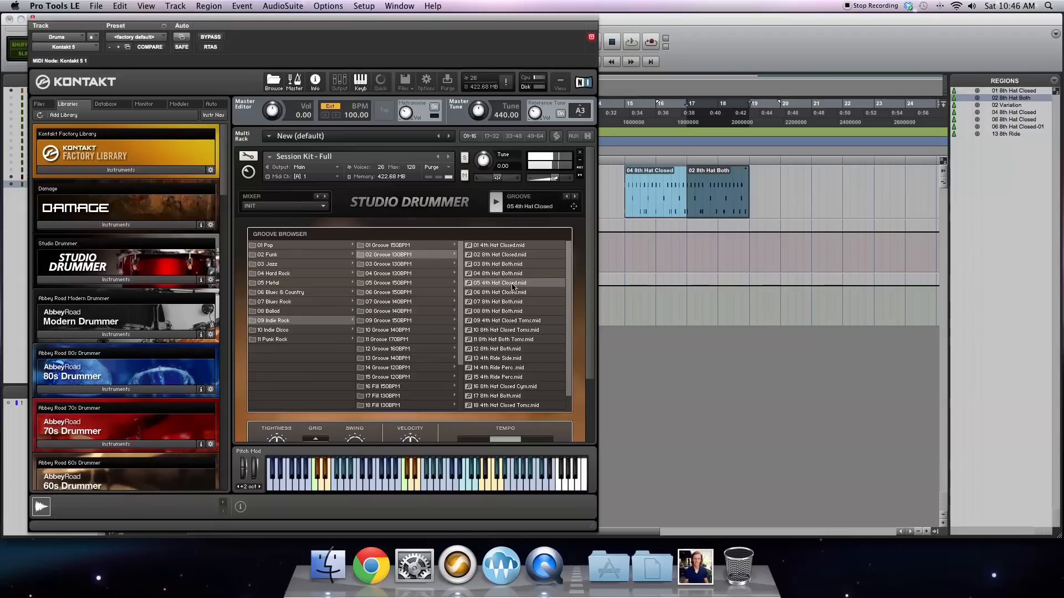
{"action": "left_click", "coordinate": [514, 274]}
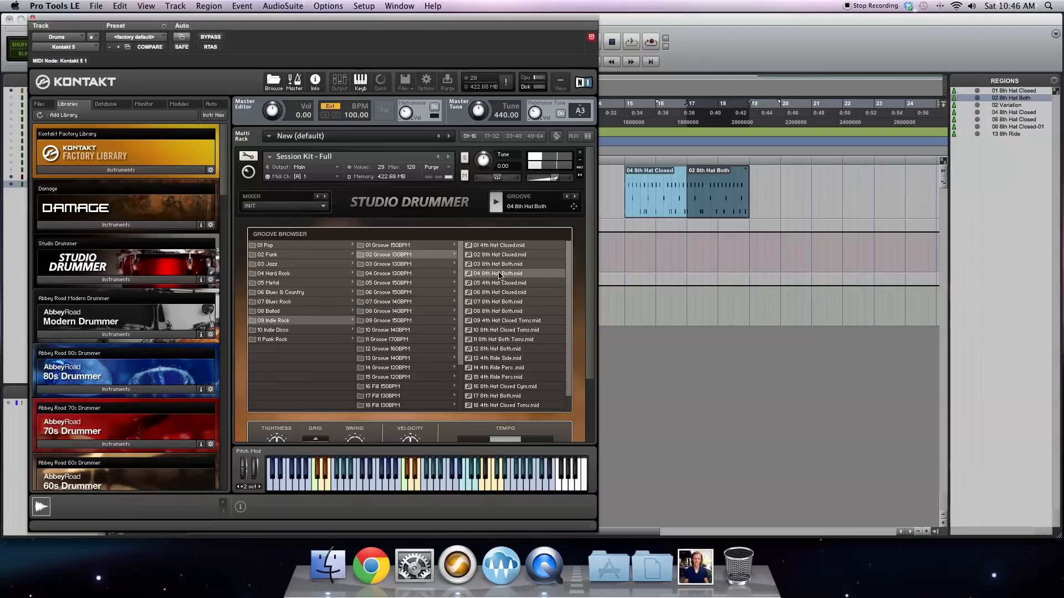
{"action": "left_click", "coordinate": [504, 256]}
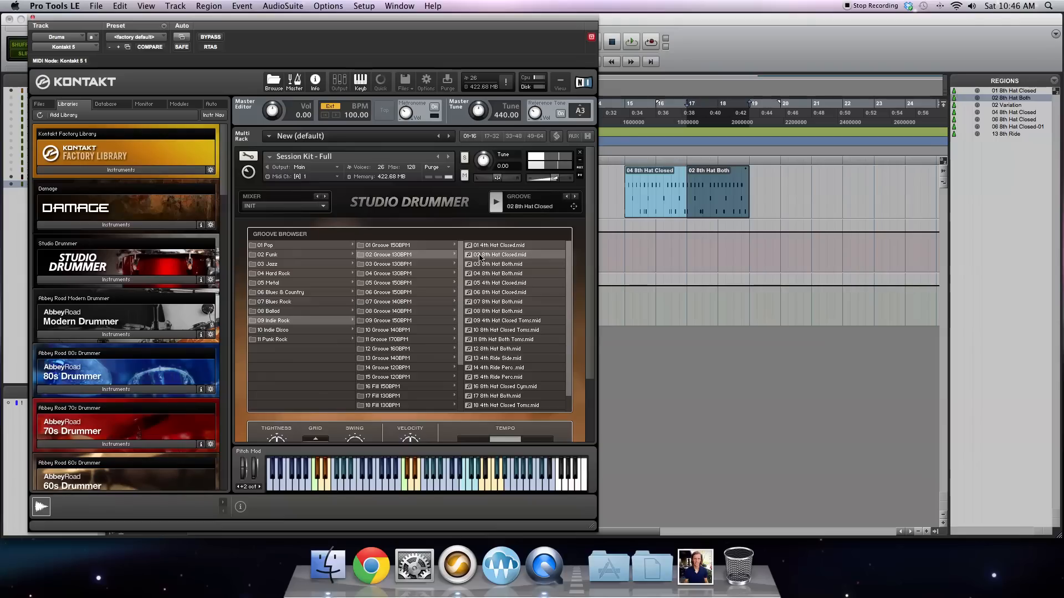
{"action": "left_click_drag", "start_coordinate": [574, 206], "coordinate": [752, 190]}
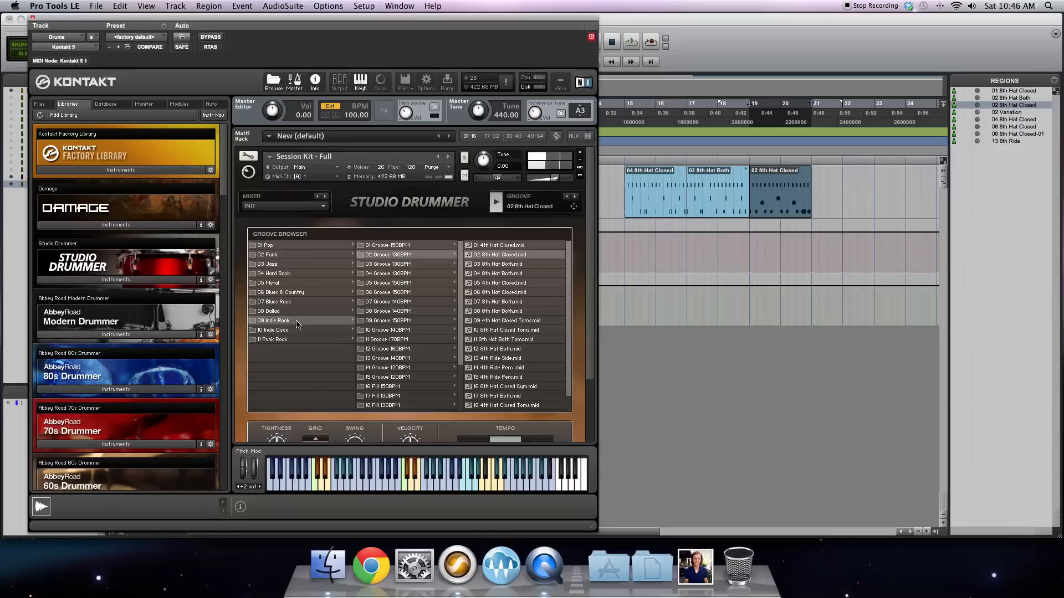
Step: Load the 02 Variation fill from Pop's 24 Fill 120BPM folder and place it on the Drums track at bar 21
{"action": "left_click", "coordinate": [277, 246]}
{"action": "scroll", "coordinate": [405, 350], "scroll_direction": "down", "scroll_amount": 3}
{"action": "left_click_drag", "start_coordinate": [460, 228], "coordinate": [458, 300]}
{"action": "left_click", "coordinate": [386, 271]}
{"action": "left_click", "coordinate": [497, 184]}
{"action": "scroll", "coordinate": [520, 215], "scroll_direction": "up", "scroll_amount": 3}
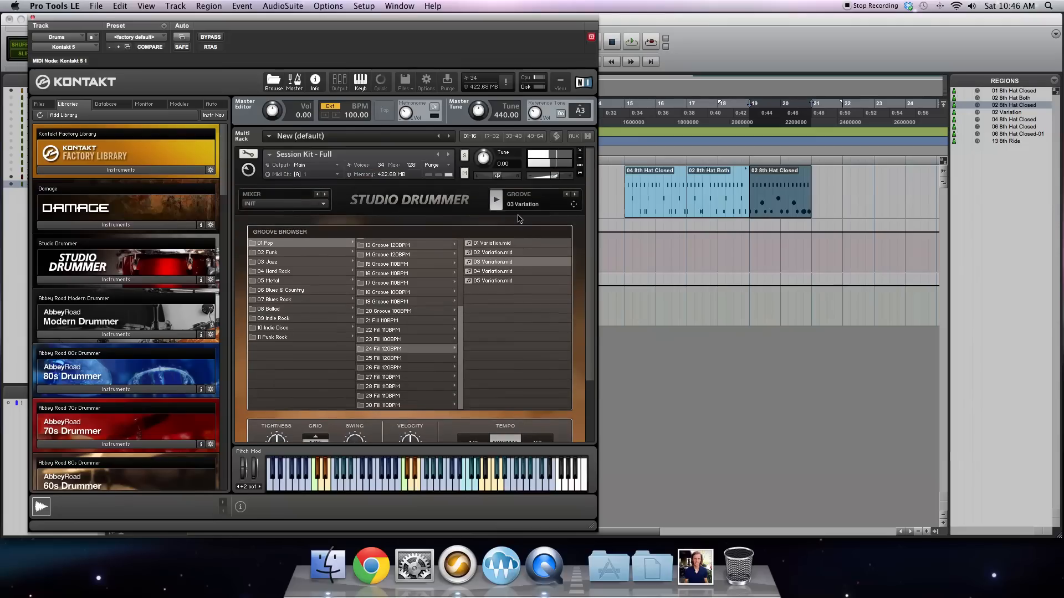
{"action": "left_click", "coordinate": [493, 253]}
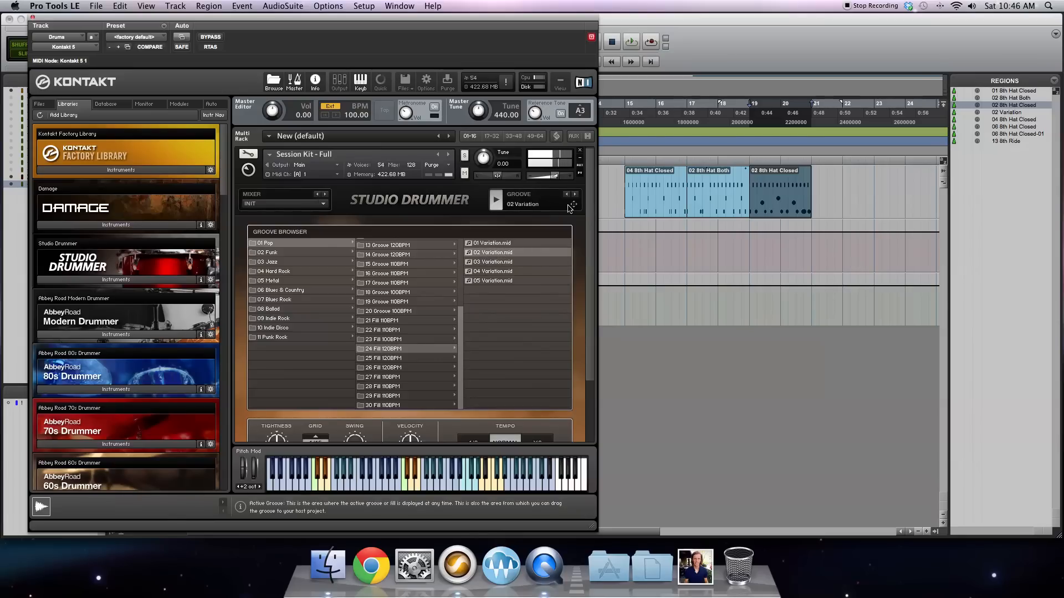
{"action": "left_click_drag", "start_coordinate": [573, 207], "coordinate": [810, 200]}
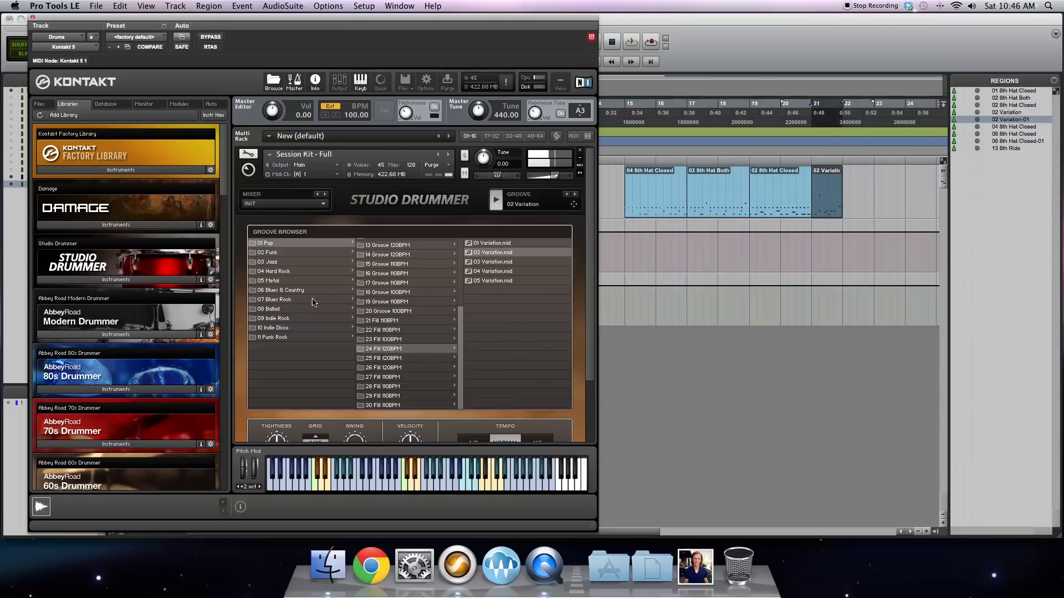
Step: Load 13 8th Ride from Hard Rock's 06 Groove 100BPM folder and place it on the Drums track at bar 22
{"action": "left_click", "coordinate": [286, 271]}
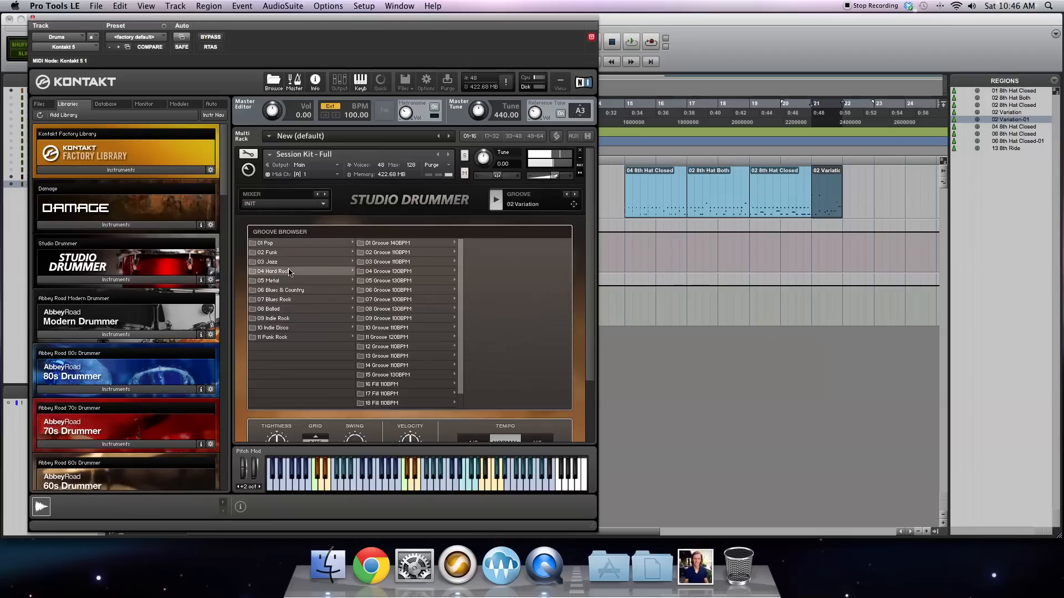
{"action": "left_click", "coordinate": [392, 290]}
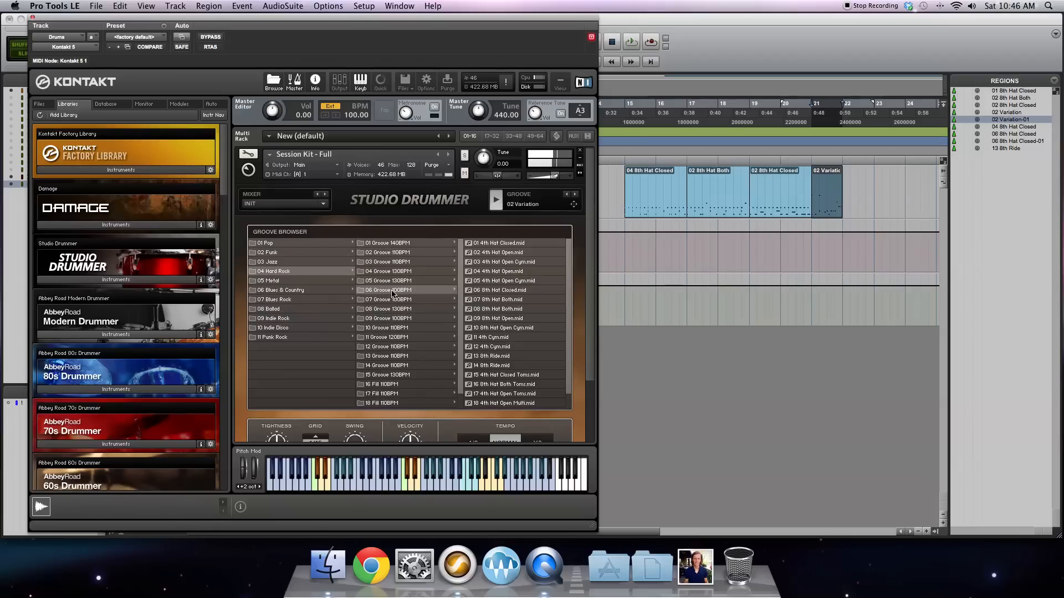
{"action": "left_click", "coordinate": [502, 357]}
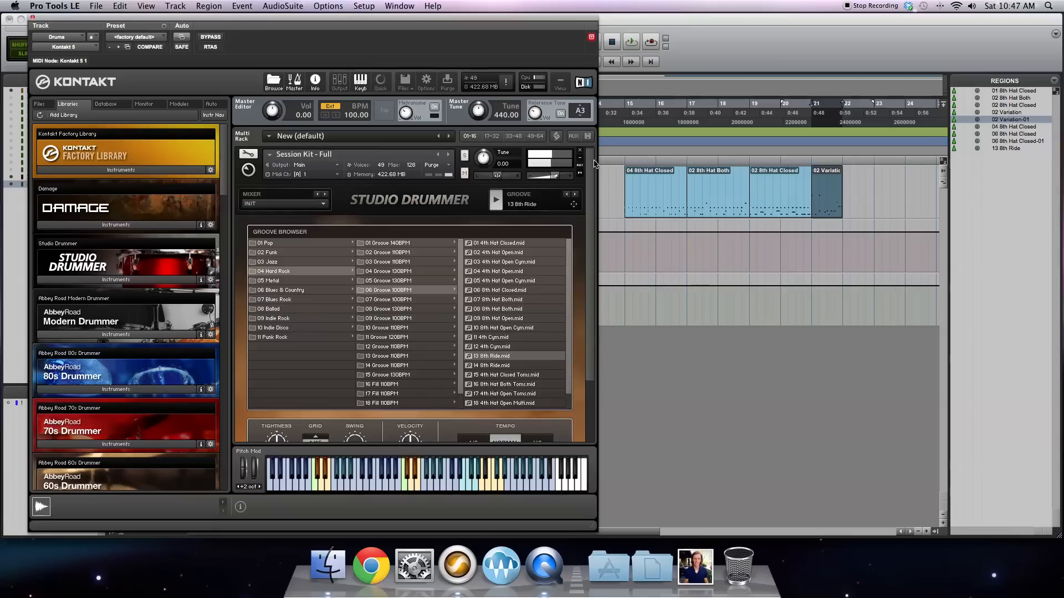
{"action": "left_click_drag", "start_coordinate": [574, 207], "coordinate": [845, 205]}
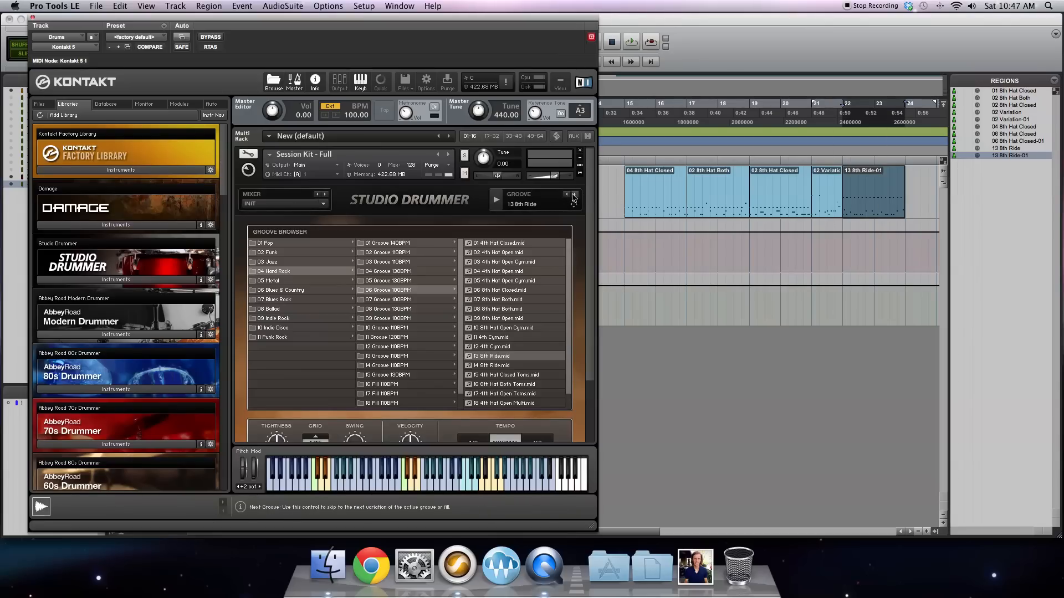
Step: Open the 04 8th Hat Closed region in the MIDI Editor and close the Kontakt window covering it
{"action": "left_click", "coordinate": [863, 201]}
{"action": "left_click", "coordinate": [649, 199]}
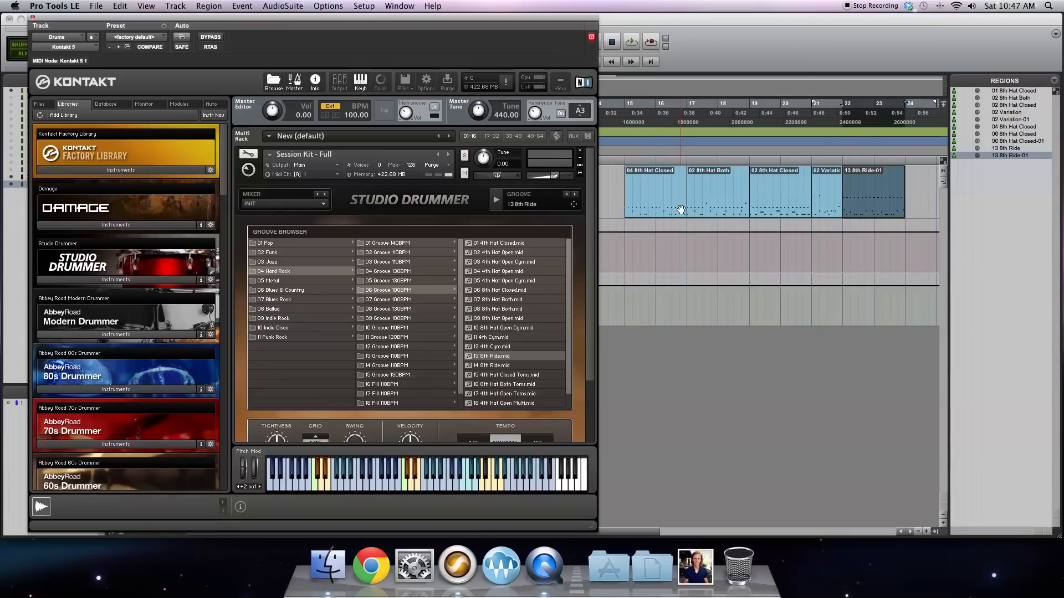
{"action": "double_click", "coordinate": [649, 199]}
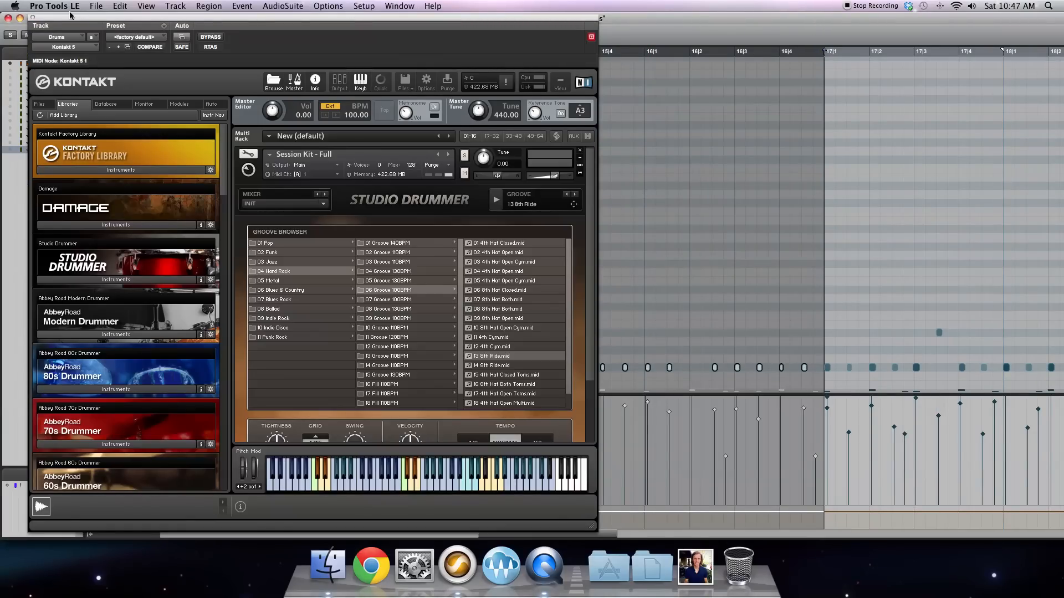
{"action": "left_click_drag", "start_coordinate": [46, 20], "coordinate": [210, 28]}
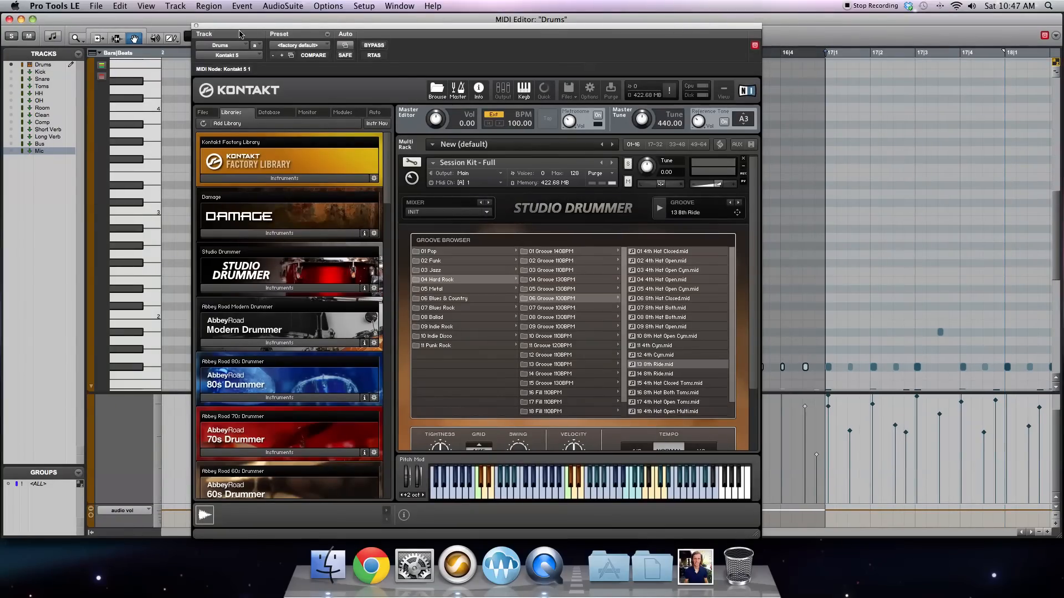
{"action": "left_click", "coordinate": [195, 26]}
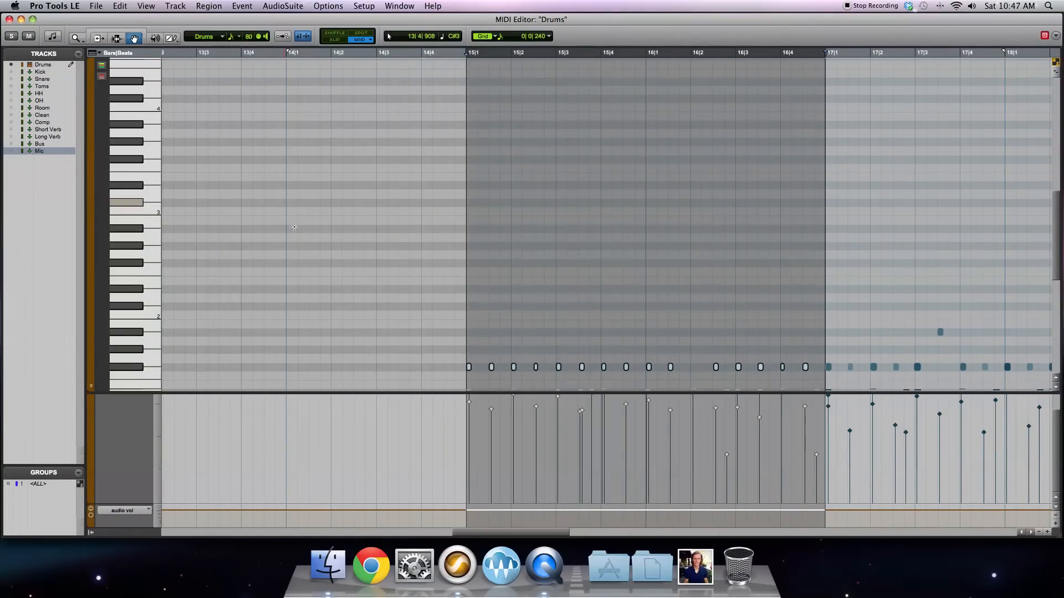
Step: Clear the note selection and audition the C1 kick note at bar 15 beat 1 and the snare note at beat 2
{"action": "left_click", "coordinate": [496, 249]}
{"action": "scroll", "coordinate": [496, 249], "scroll_direction": "down", "scroll_amount": 10}
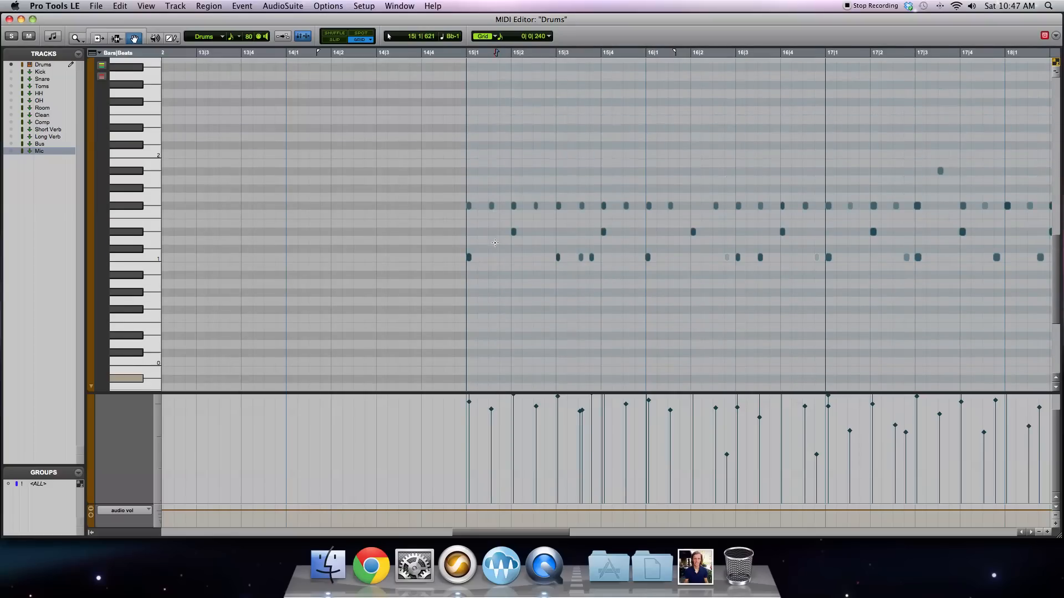
{"action": "left_click", "coordinate": [470, 257]}
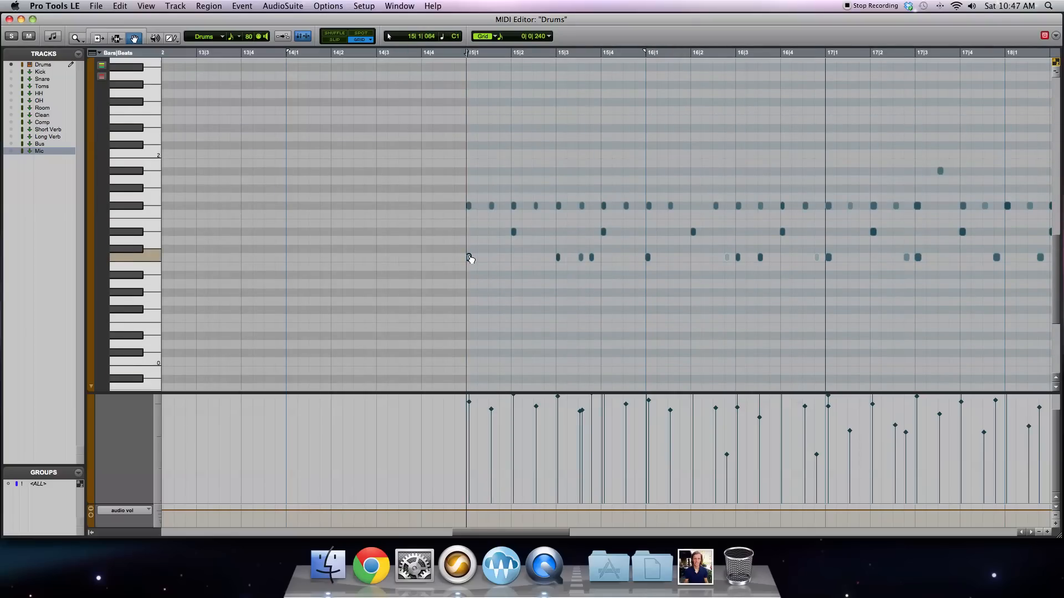
{"action": "left_click", "coordinate": [512, 232]}
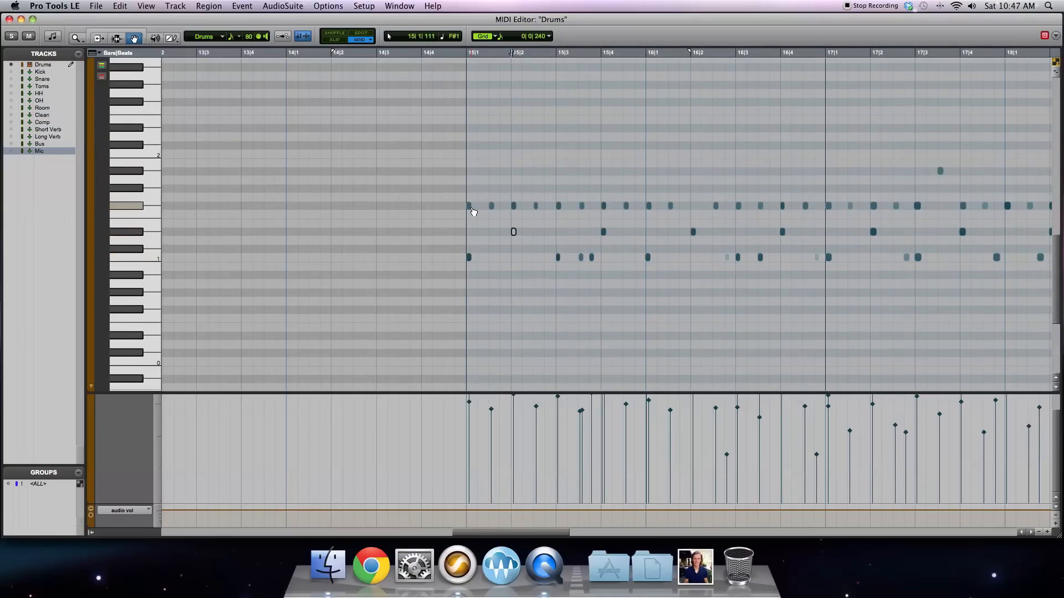
Step: Move the first hi-hat note at bar 15 from F#1 up to C#2
{"action": "left_click", "coordinate": [470, 206]}
{"action": "left_click_drag", "start_coordinate": [470, 209], "coordinate": [470, 146]}
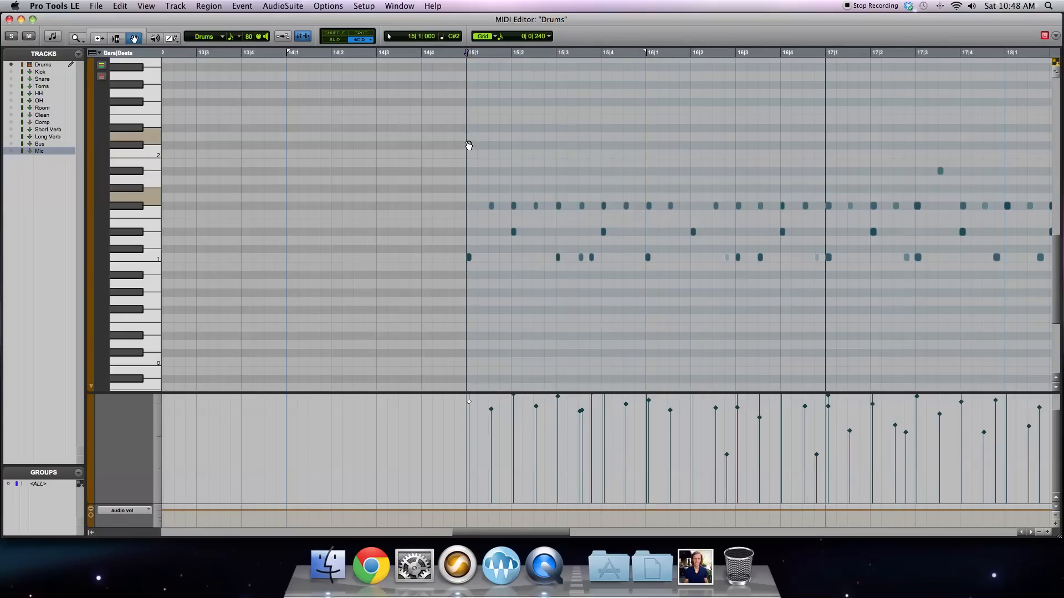
Step: Play the drum part from bar 15, and move the first hi-hat note at bar 19 up about an octave
{"action": "key", "text": "space"}
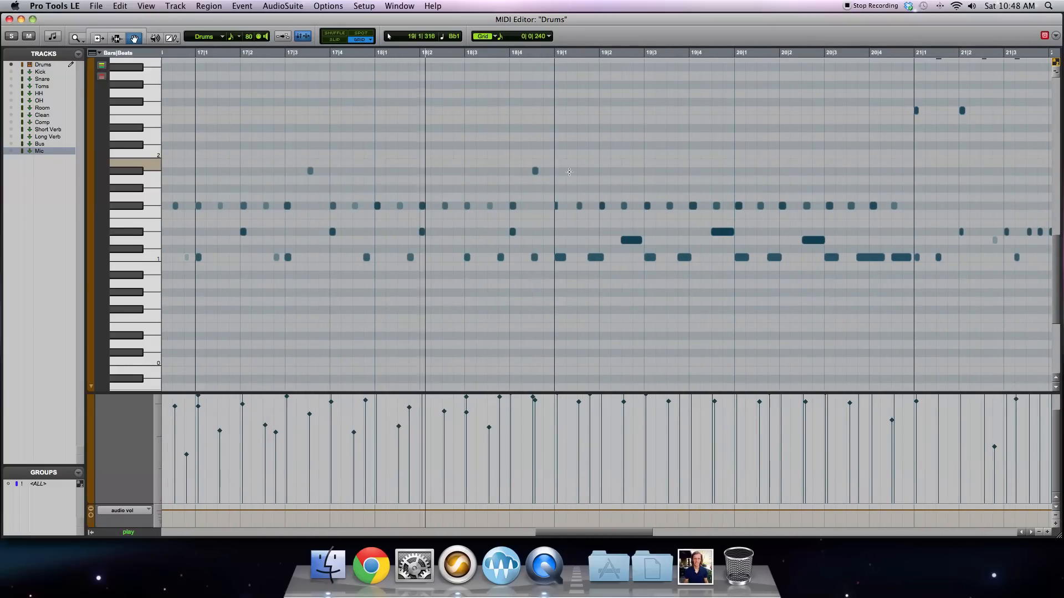
{"action": "key", "text": "space"}
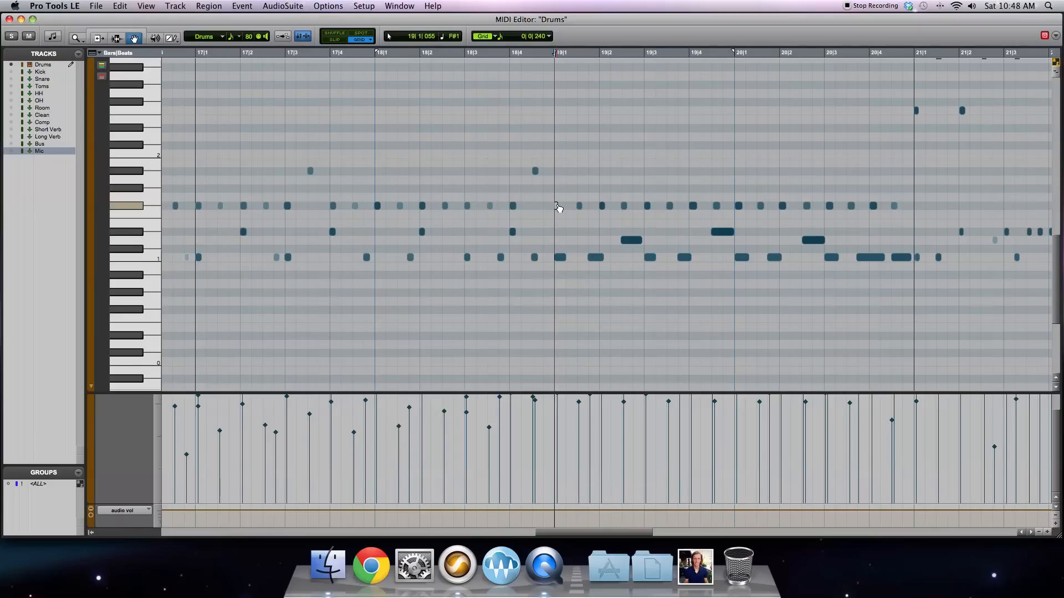
{"action": "left_click_drag", "start_coordinate": [557, 207], "coordinate": [559, 96]}
Step: Play the edited passage from bar 19 and replay the fill from bar 21
{"action": "key", "text": "space"}
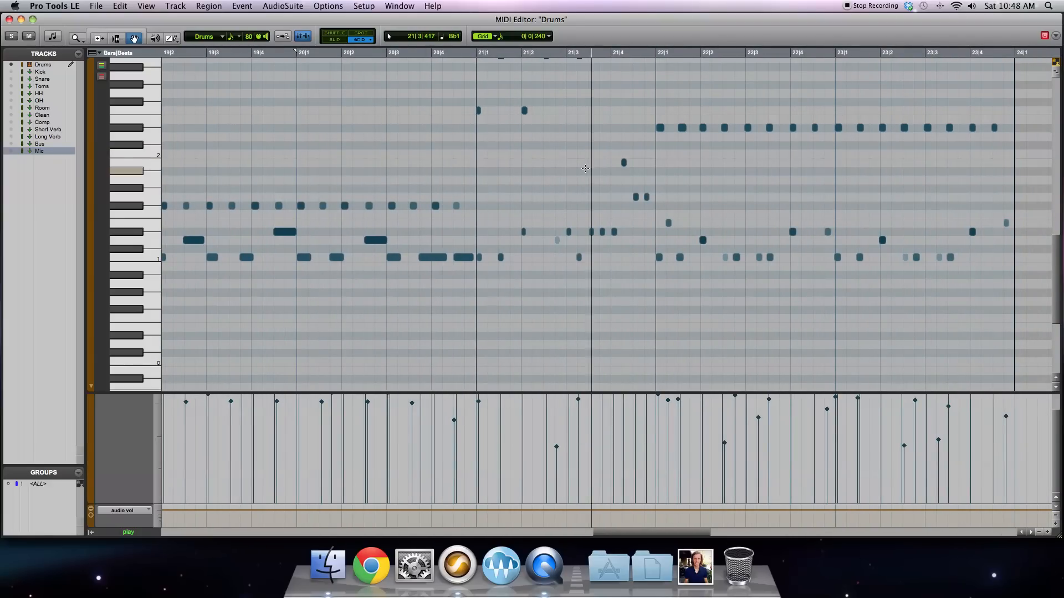
{"action": "key", "text": "space"}
{"action": "left_click", "coordinate": [474, 53]}
{"action": "key", "text": "space"}
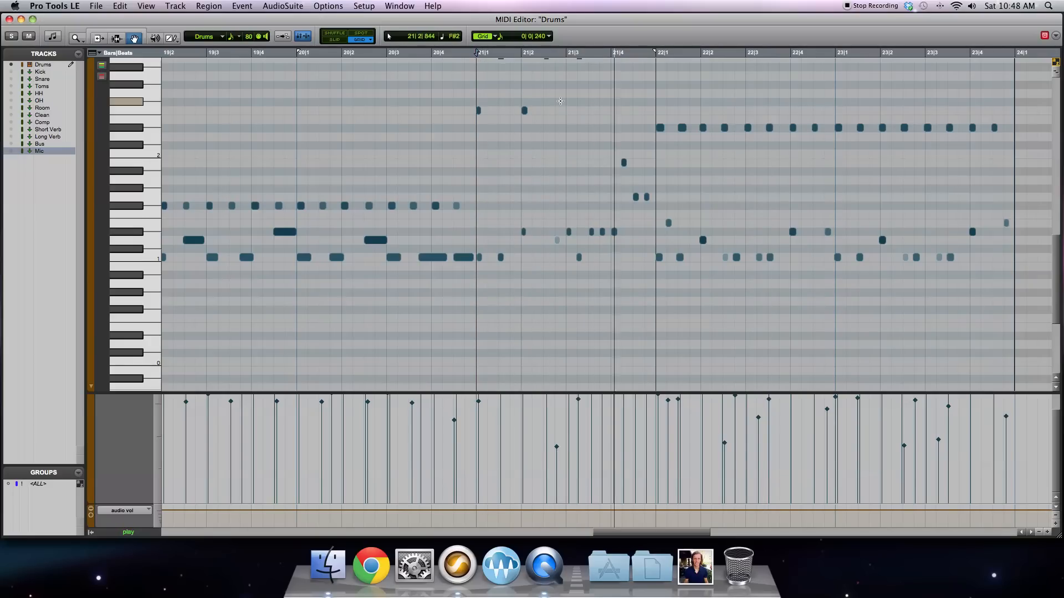
{"action": "key", "text": "space"}
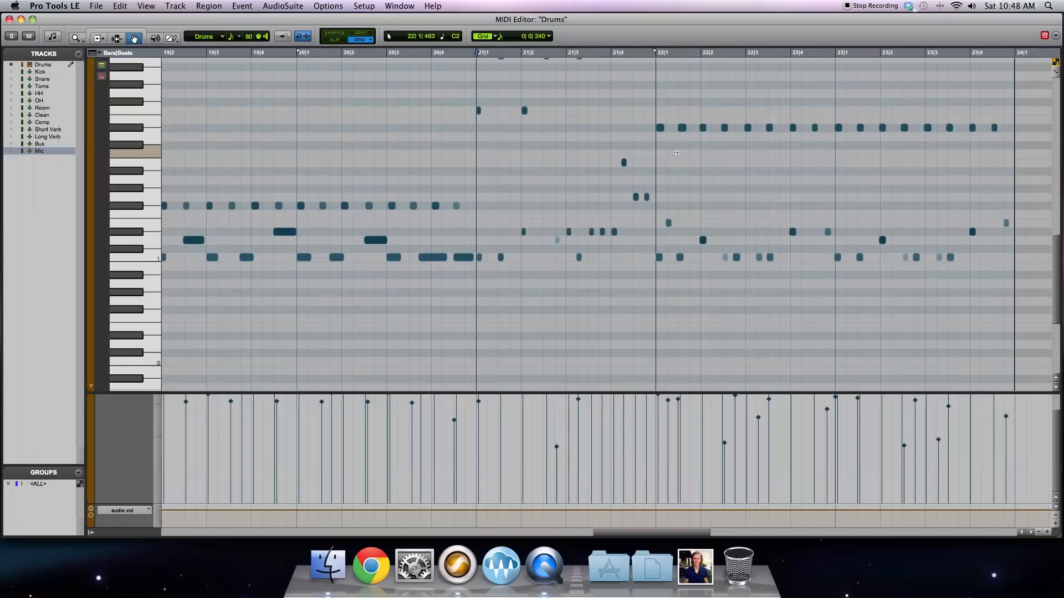
Step: Move the first ride note at bar 22 from D#2 down to C#2, audition the change and close the MIDI Editor
{"action": "left_click", "coordinate": [660, 128]}
{"action": "mouse_move", "coordinate": [664, 132]}
{"action": "left_mouse_down"}
{"action": "mouse_move", "coordinate": [662, 69]}
{"action": "mouse_move", "coordinate": [663, 145]}
{"action": "left_mouse_up"}
{"action": "key", "text": "space"}
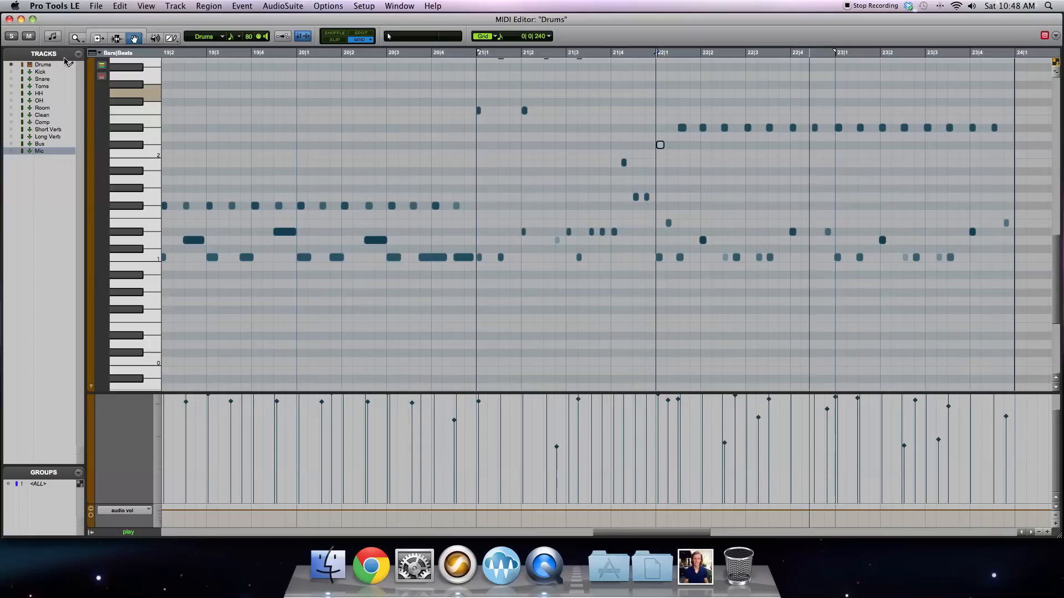
{"action": "left_click", "coordinate": [9, 20]}
{"action": "key", "text": "space"}
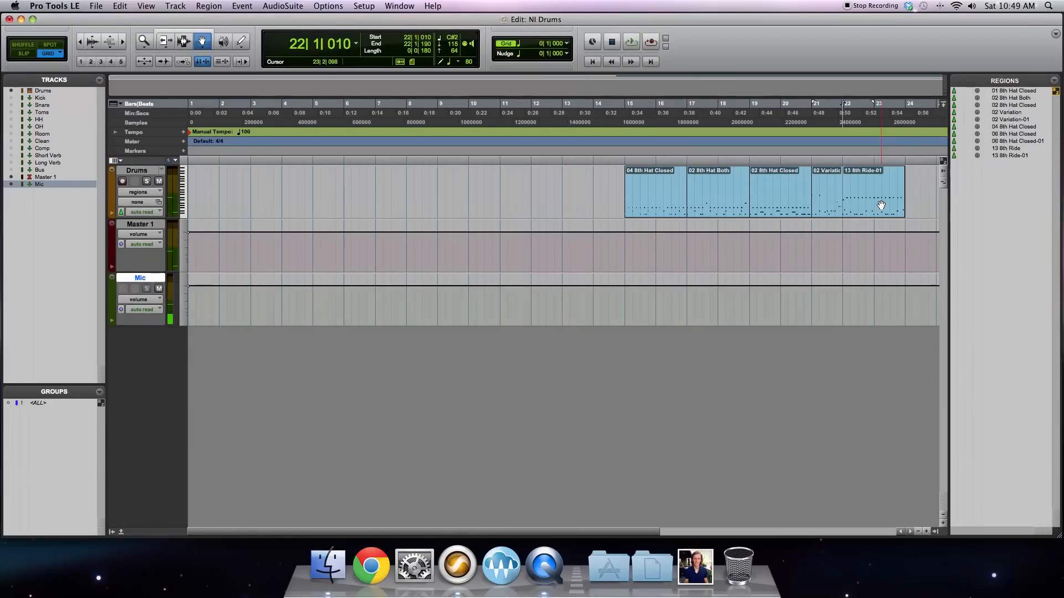
Step: Consolidate all regions from bar 15 to bar 24 on the Drums track into a single region
{"action": "left_click", "coordinate": [881, 206]}
{"action": "left_click", "coordinate": [665, 198], "text": "shift"}
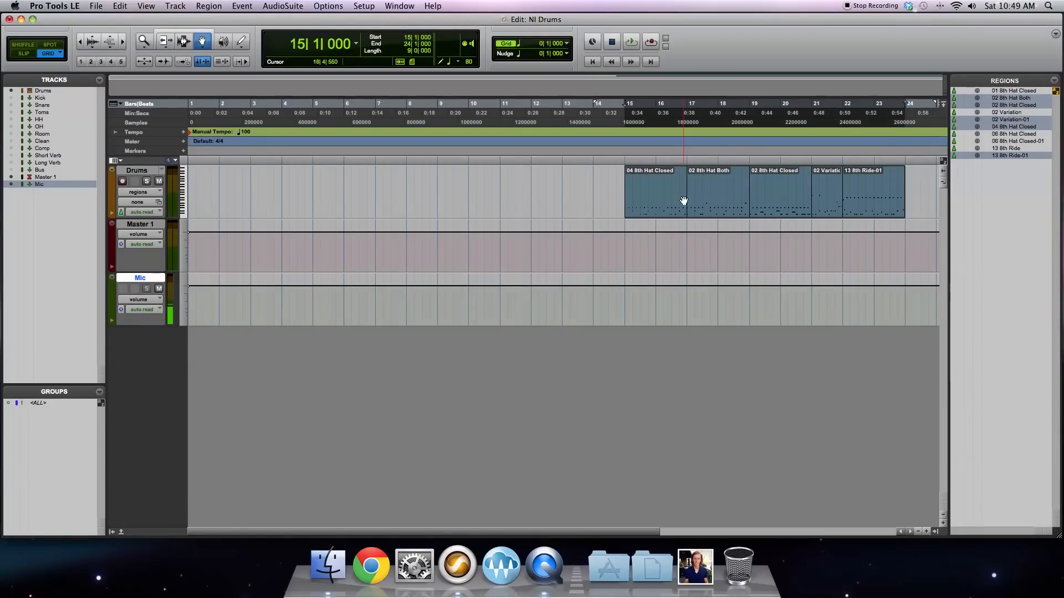
{"action": "left_click", "coordinate": [121, 6]}
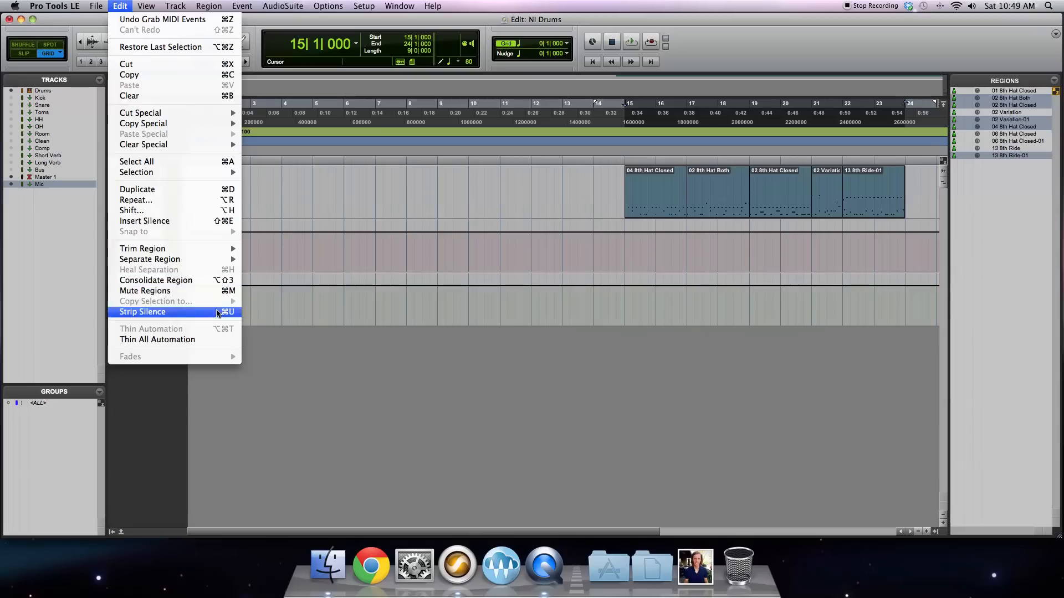
{"action": "left_click", "coordinate": [211, 279]}
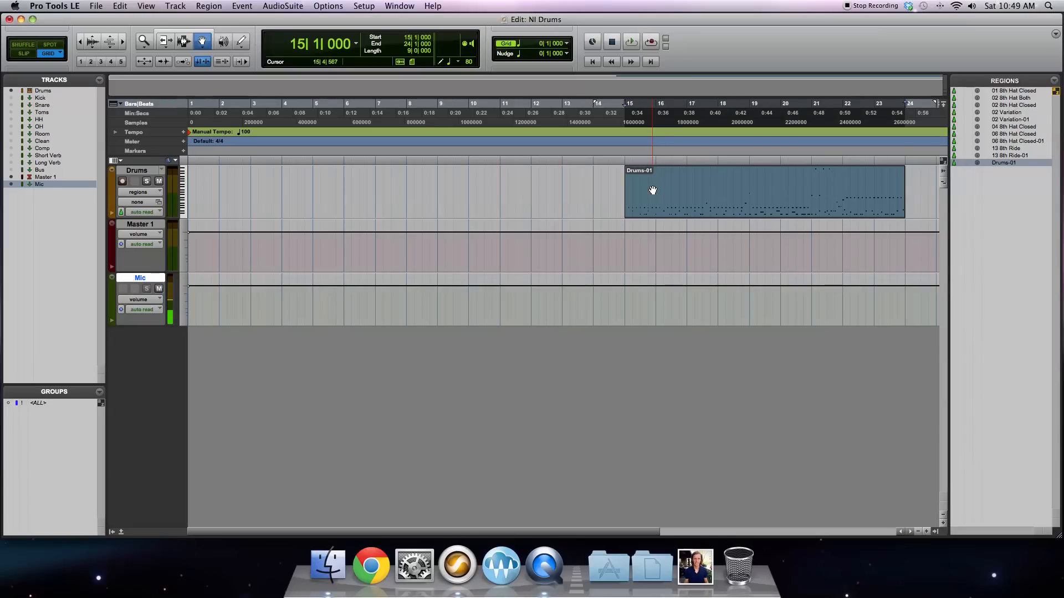
Step: Start playback of the consolidated Drums region and open the Drums track's Kontakt 5 insert from the Mix window
{"action": "key", "text": "space"}
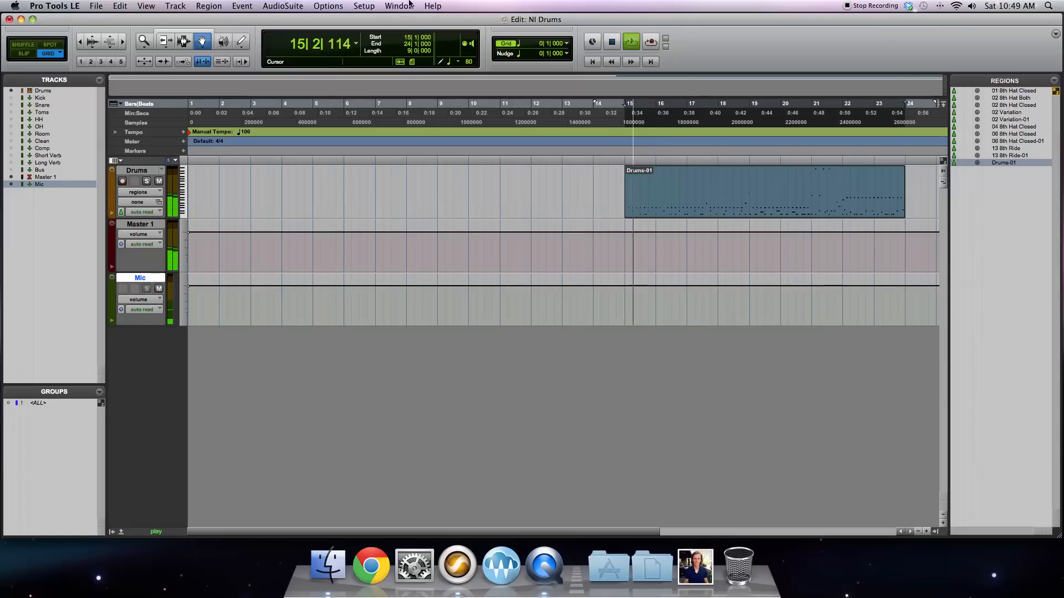
{"action": "left_click", "coordinate": [364, 6]}
{"action": "mouse_move", "coordinate": [399, 7]}
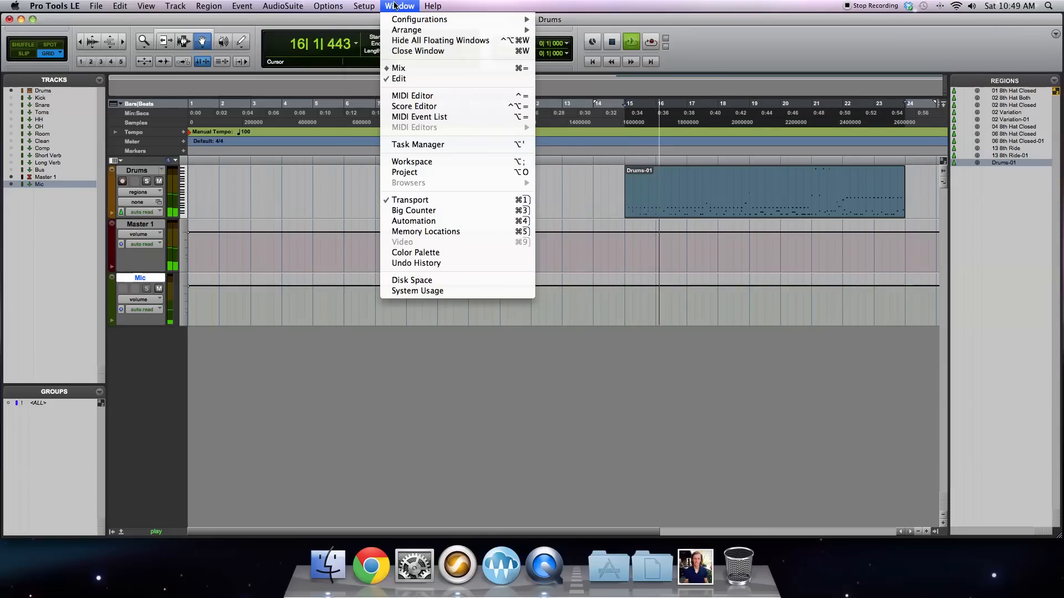
{"action": "left_click", "coordinate": [398, 70]}
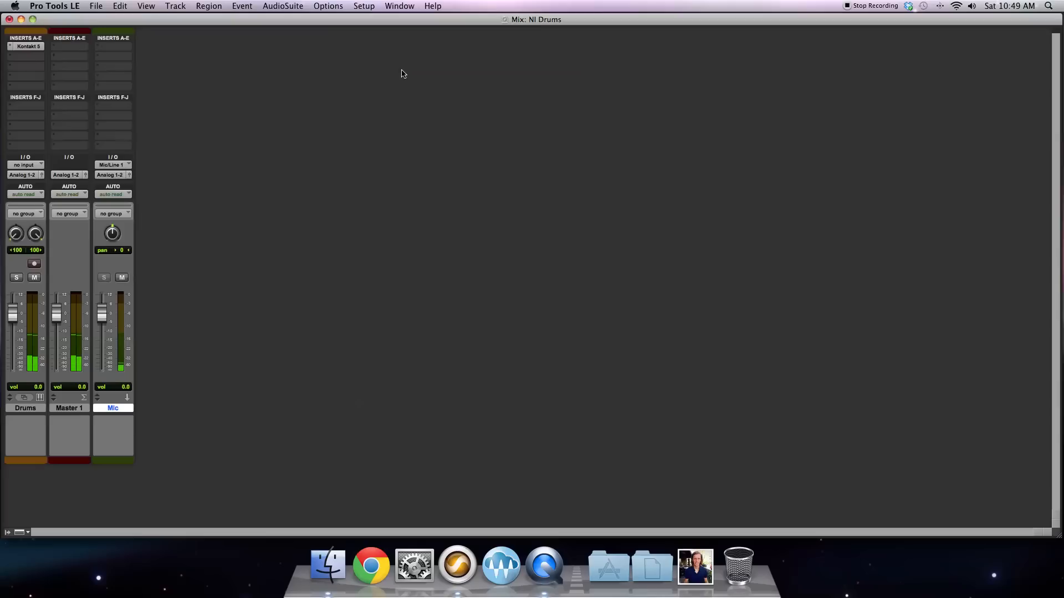
{"action": "left_click", "coordinate": [31, 47]}
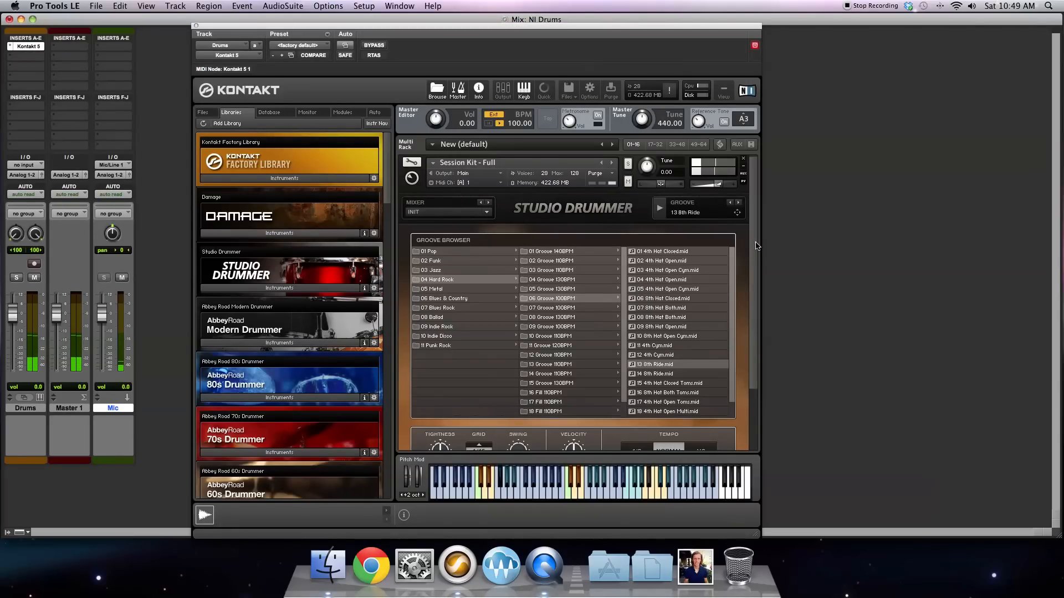
Step: Look at Studio Drummer's Options and Kit pages, and bring up its Mixer page
{"action": "scroll", "coordinate": [613, 347], "scroll_direction": "down", "scroll_amount": 3}
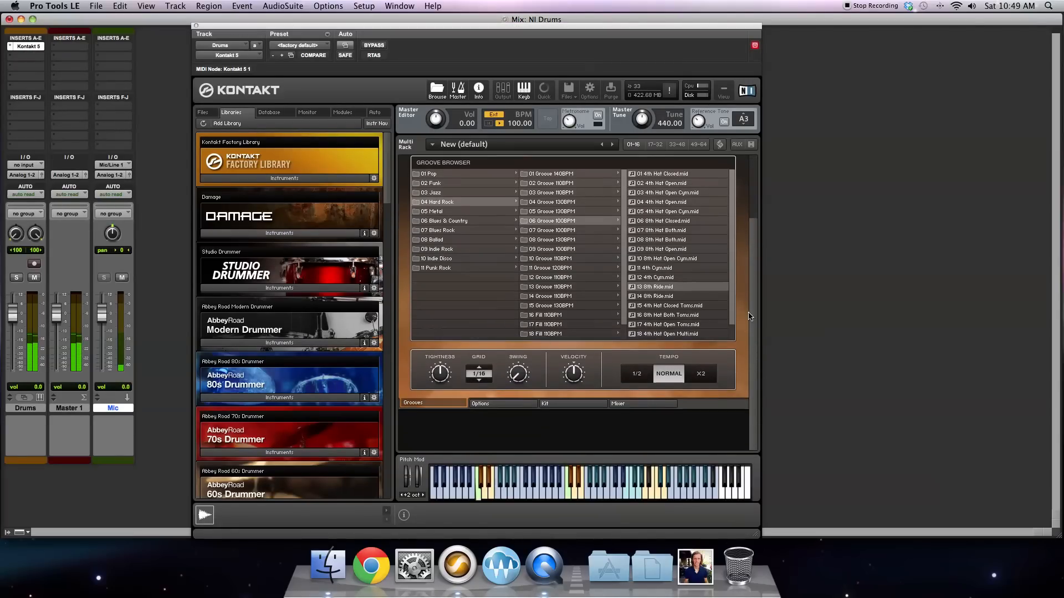
{"action": "left_click", "coordinate": [492, 405]}
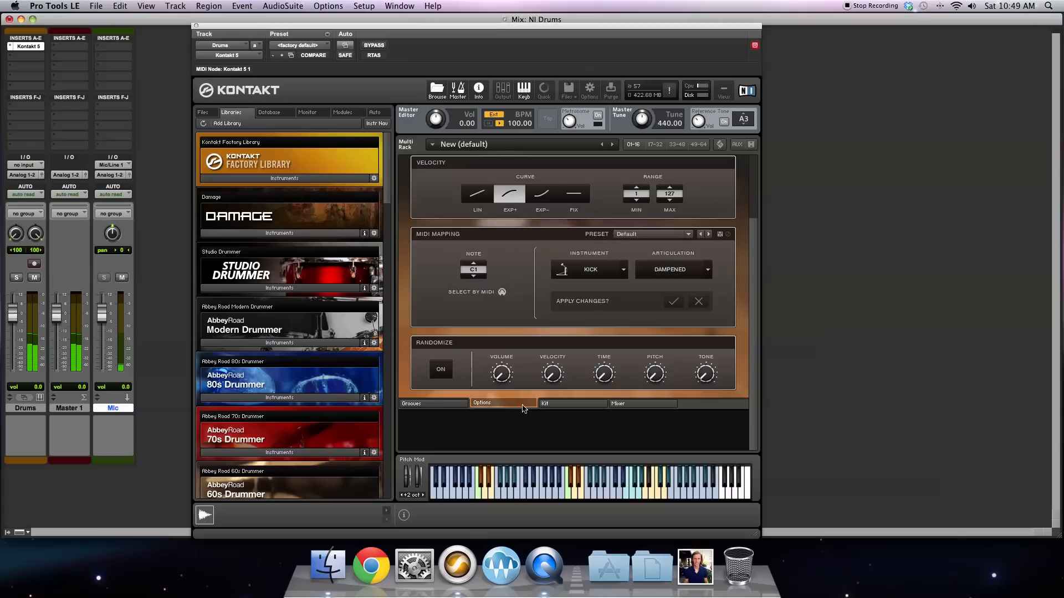
{"action": "left_click", "coordinate": [576, 404]}
{"action": "left_click_drag", "start_coordinate": [753, 257], "coordinate": [755, 225]}
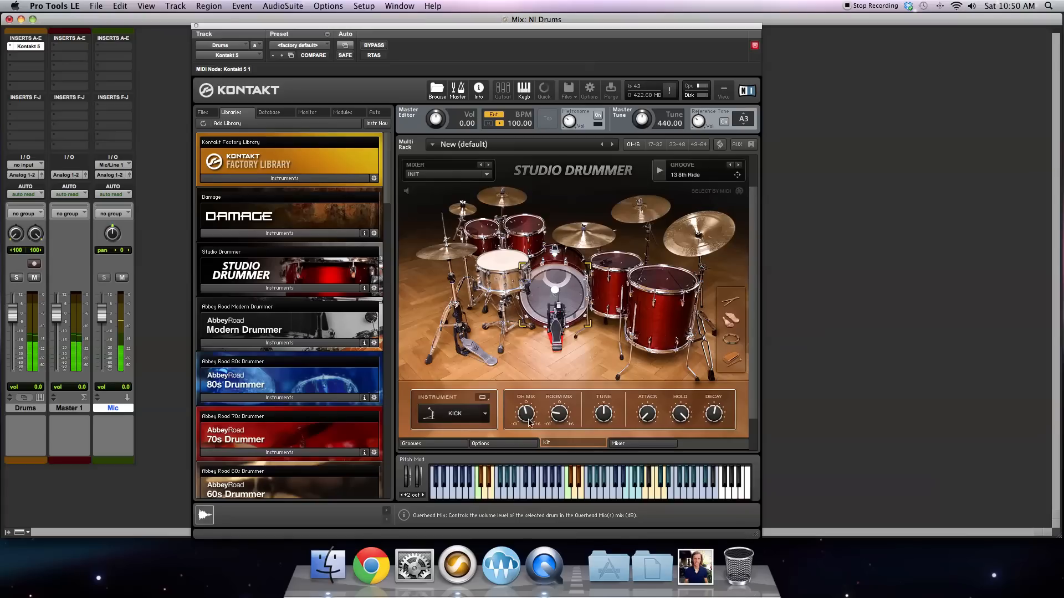
{"action": "left_click", "coordinate": [629, 445]}
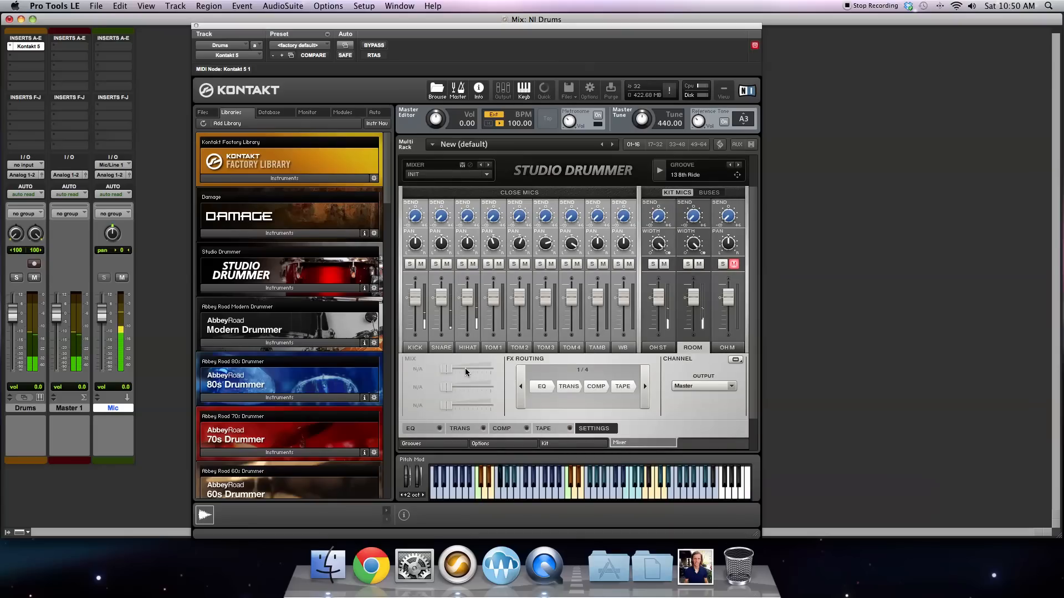
Step: Look through the mixer channel settings for OH ST, WB, Tamb, Tom 4 to Tom 1 and Hihat
{"action": "left_click", "coordinate": [663, 347]}
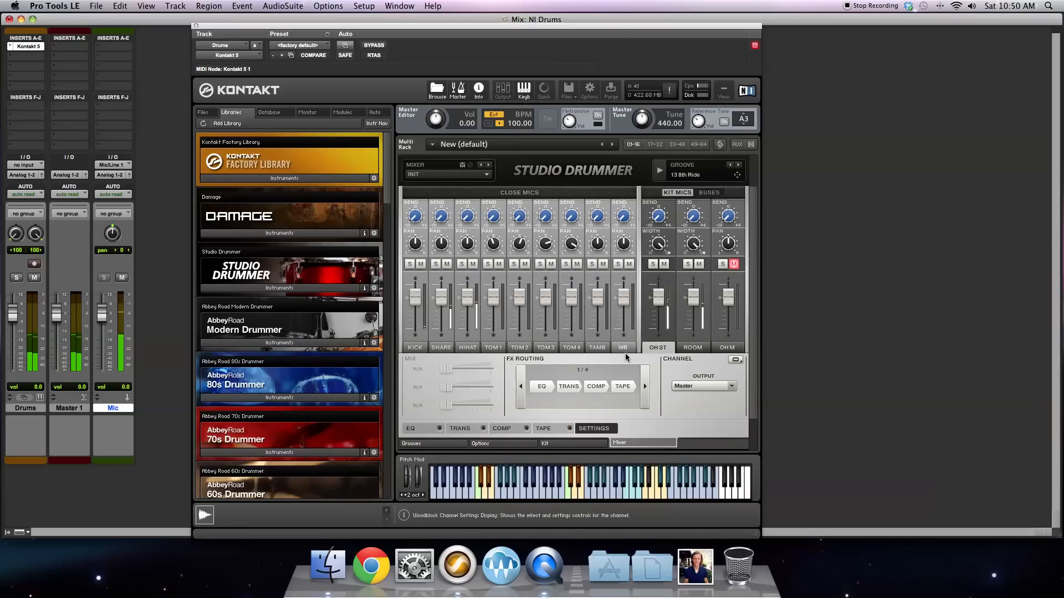
{"action": "left_click", "coordinate": [622, 348]}
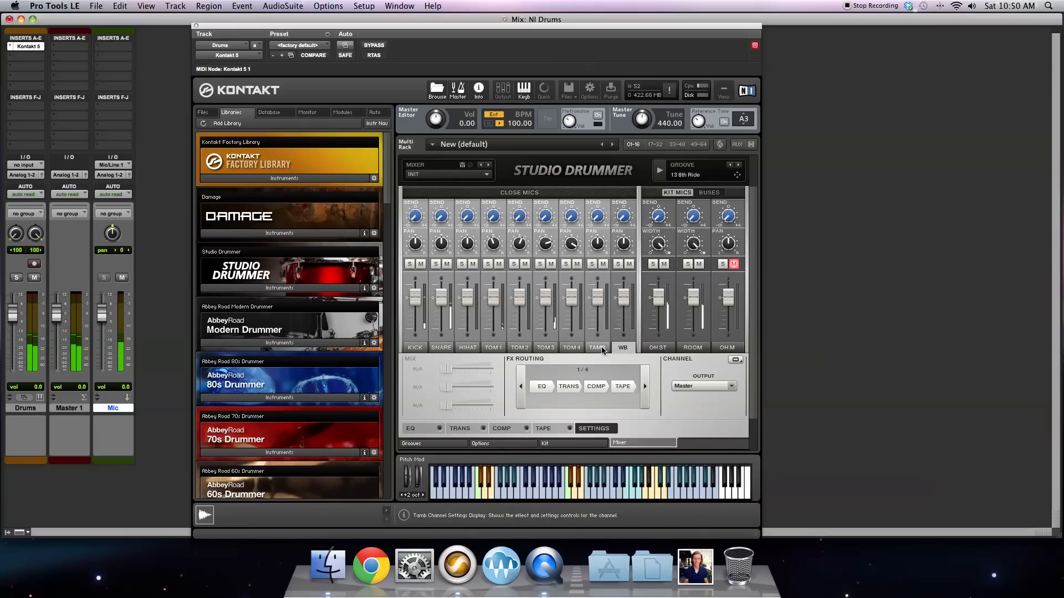
{"action": "left_click", "coordinate": [598, 348]}
{"action": "left_click", "coordinate": [571, 347]}
{"action": "left_click", "coordinate": [545, 347]}
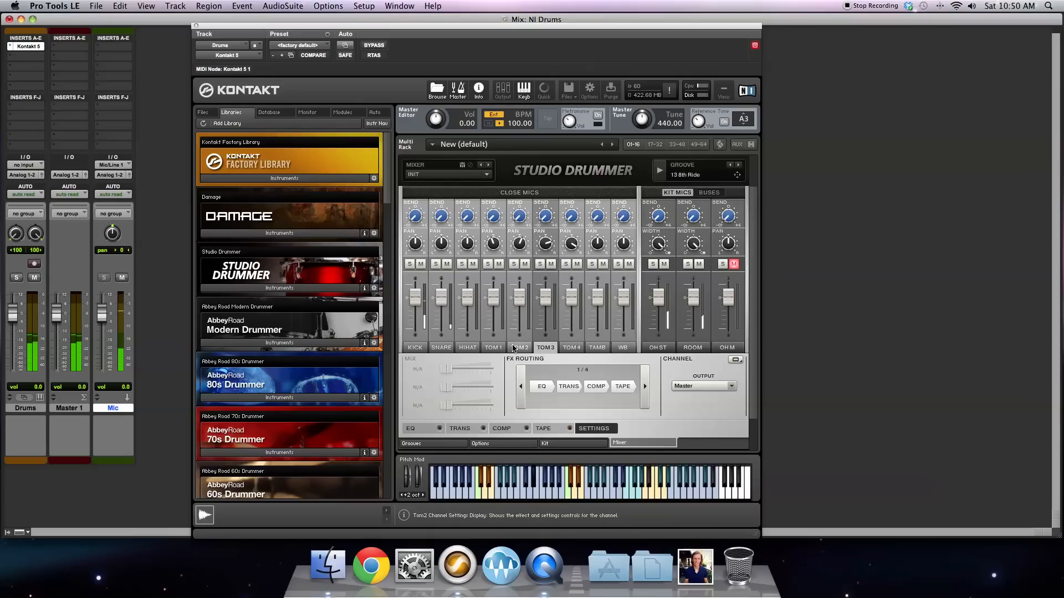
{"action": "left_click", "coordinate": [519, 348]}
{"action": "left_click", "coordinate": [494, 348]}
{"action": "left_click", "coordinate": [468, 346]}
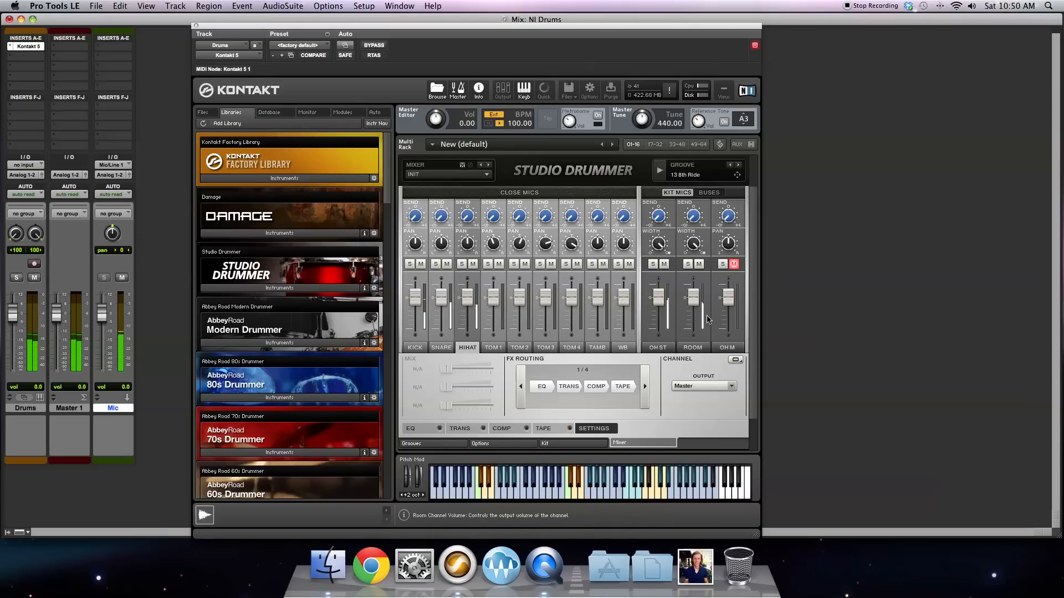
Step: View the snare and kick channel settings, show the kick's EQ controls and solo the kick
{"action": "left_click_drag", "start_coordinate": [753, 284], "coordinate": [753, 307]}
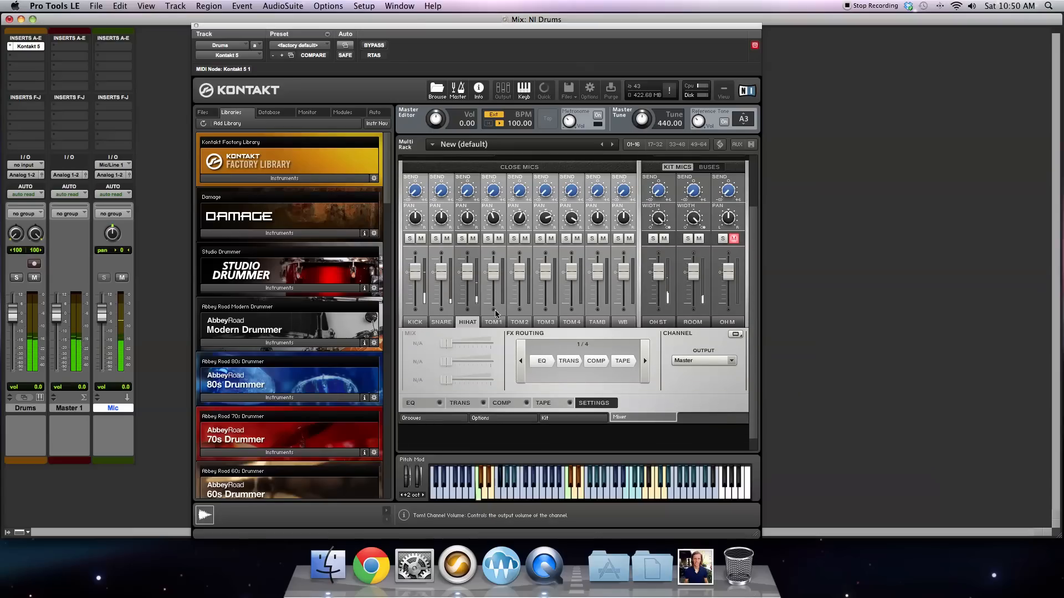
{"action": "left_click", "coordinate": [441, 322]}
{"action": "left_click", "coordinate": [417, 323]}
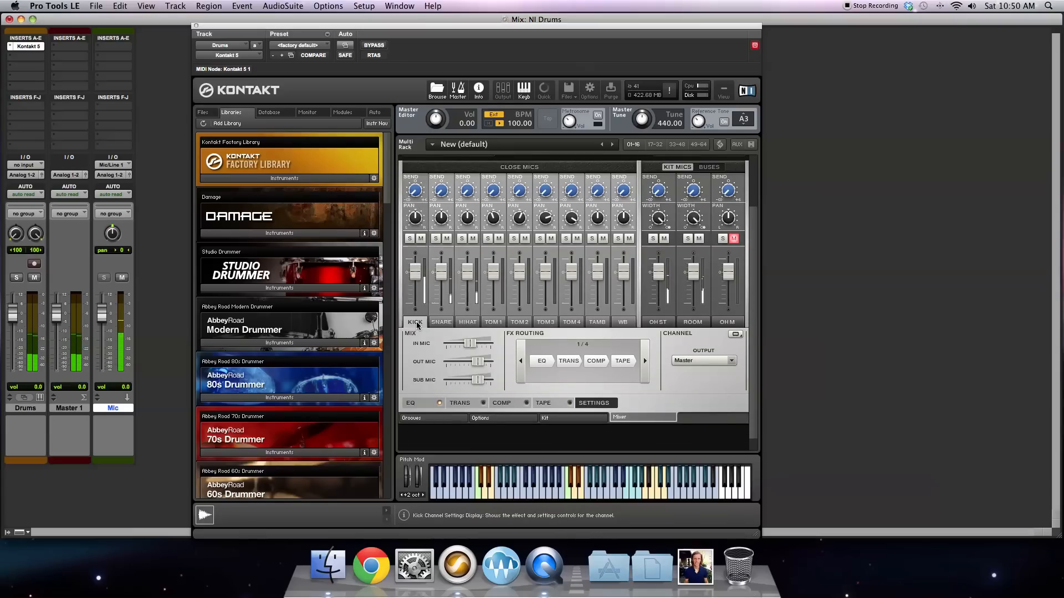
{"action": "left_click", "coordinate": [421, 401]}
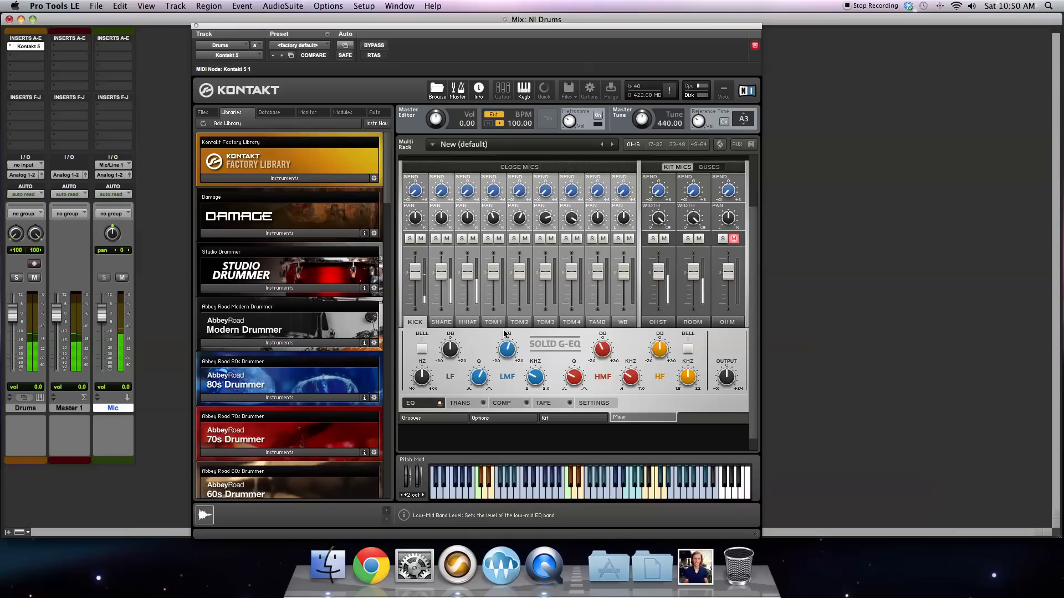
{"action": "left_click", "coordinate": [411, 239]}
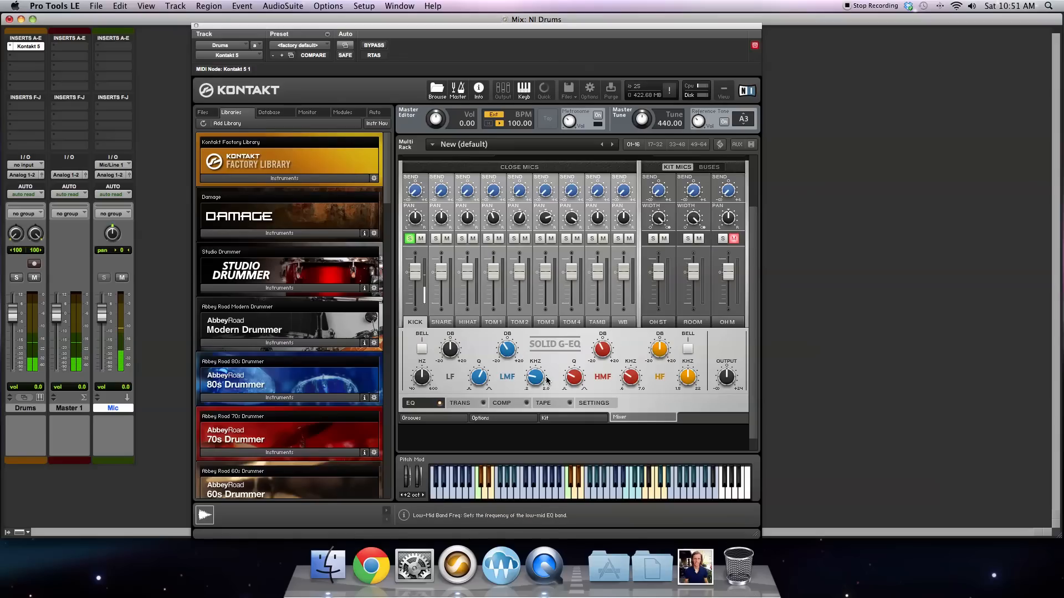
Step: Examine the kick channel's Transient Master, Solid Bus Comp, Tape Saturator, settings and Solid G-EQ controls
{"action": "left_click", "coordinate": [464, 405]}
{"action": "left_click", "coordinate": [502, 404]}
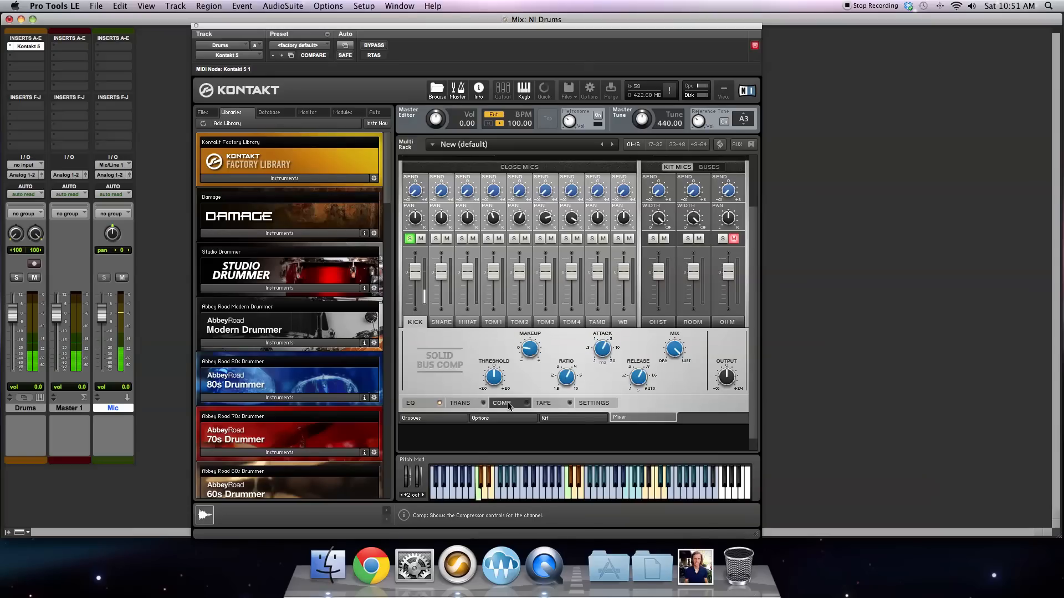
{"action": "left_click", "coordinate": [556, 406]}
{"action": "left_click", "coordinate": [594, 402]}
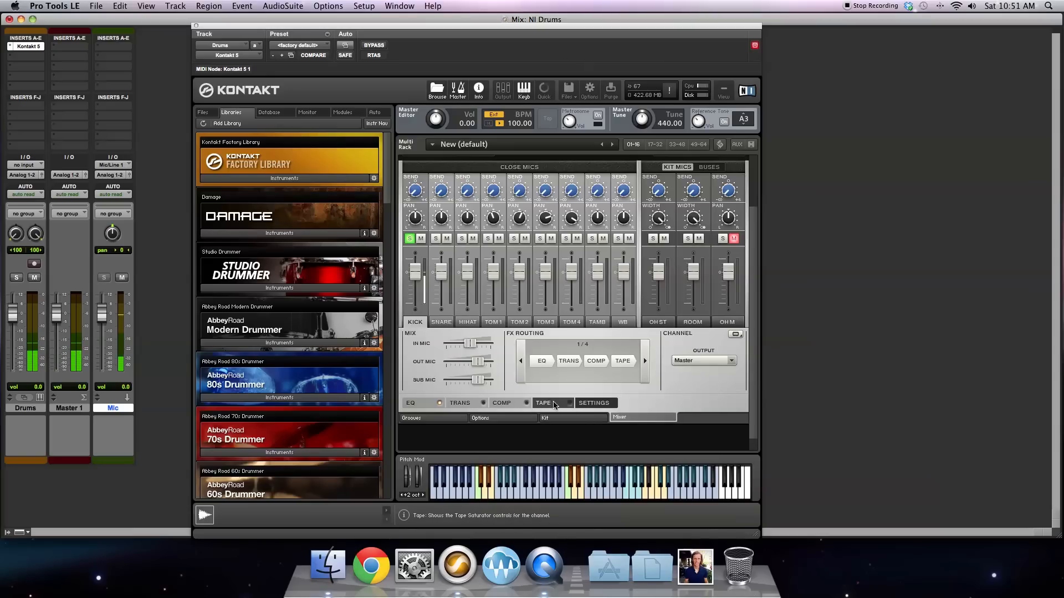
{"action": "left_click", "coordinate": [554, 402]}
{"action": "left_click", "coordinate": [507, 403]}
{"action": "left_click", "coordinate": [465, 403]}
{"action": "left_click", "coordinate": [415, 402]}
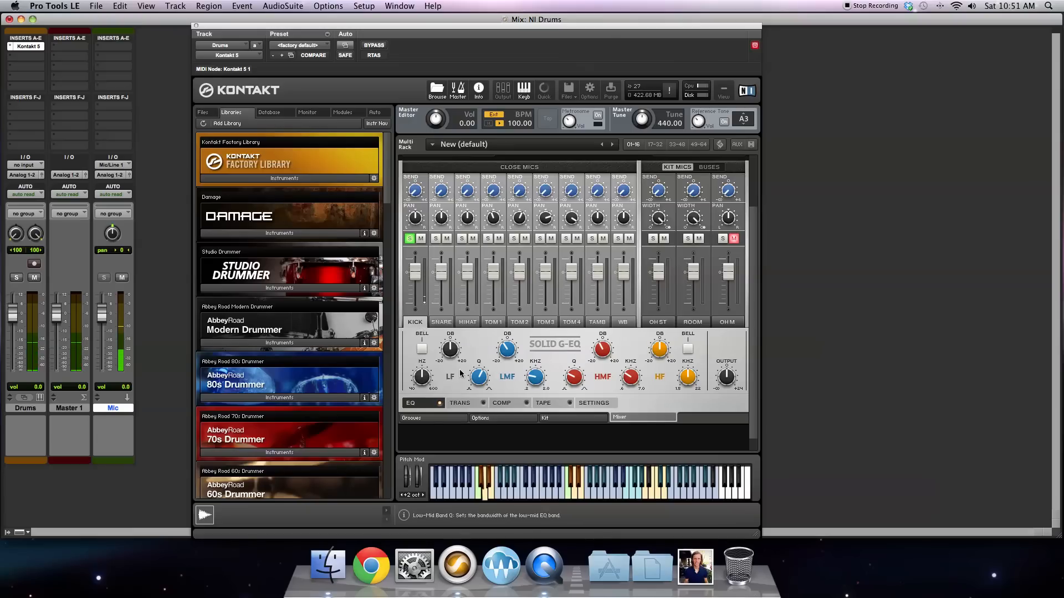
{"action": "left_click", "coordinate": [462, 403]}
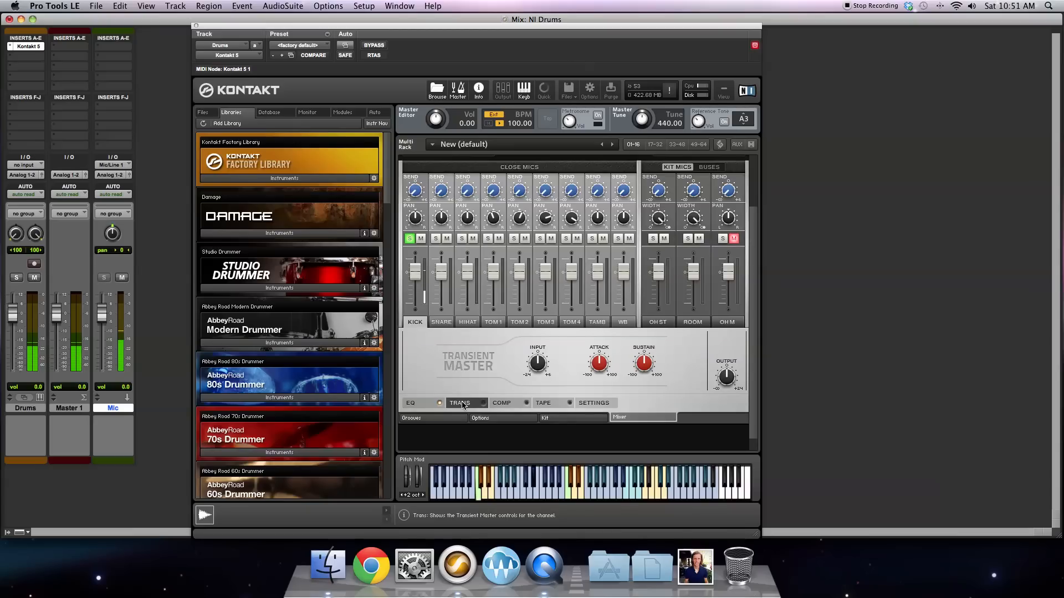
{"action": "left_click", "coordinate": [509, 404]}
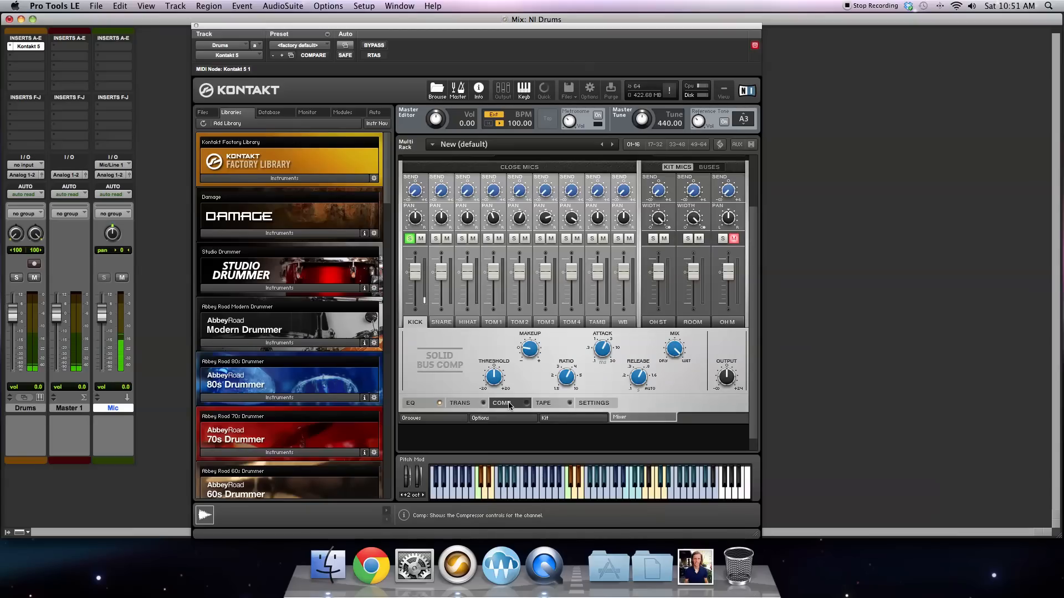
{"action": "left_click", "coordinate": [554, 402]}
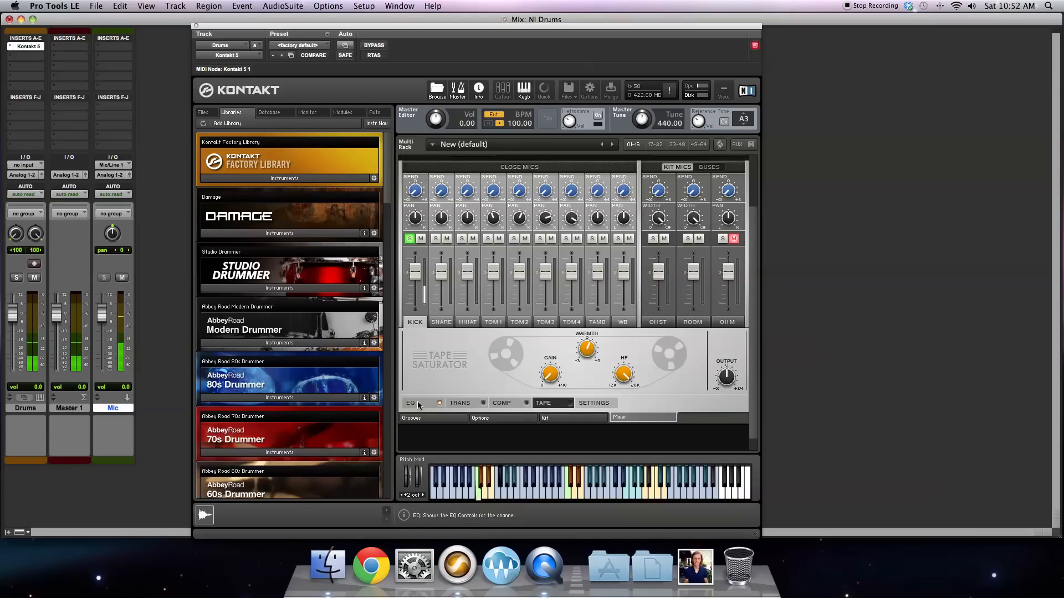
Step: Show the snare channel's EQ controls, solo the snare and take the kick out of solo
{"action": "left_click", "coordinate": [440, 322]}
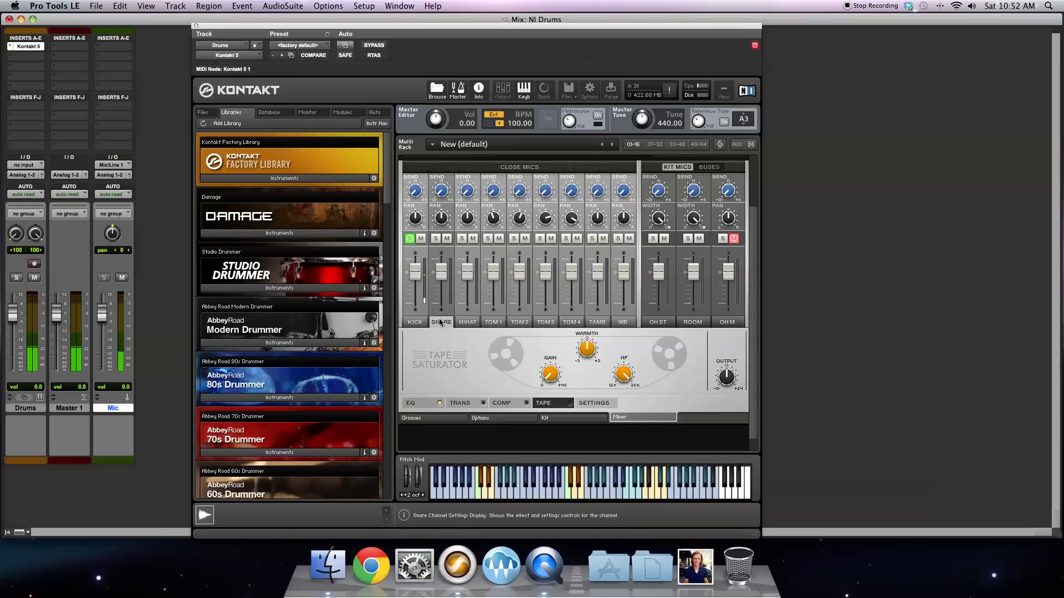
{"action": "left_click", "coordinate": [422, 401]}
{"action": "left_click", "coordinate": [435, 238]}
{"action": "left_click", "coordinate": [410, 238]}
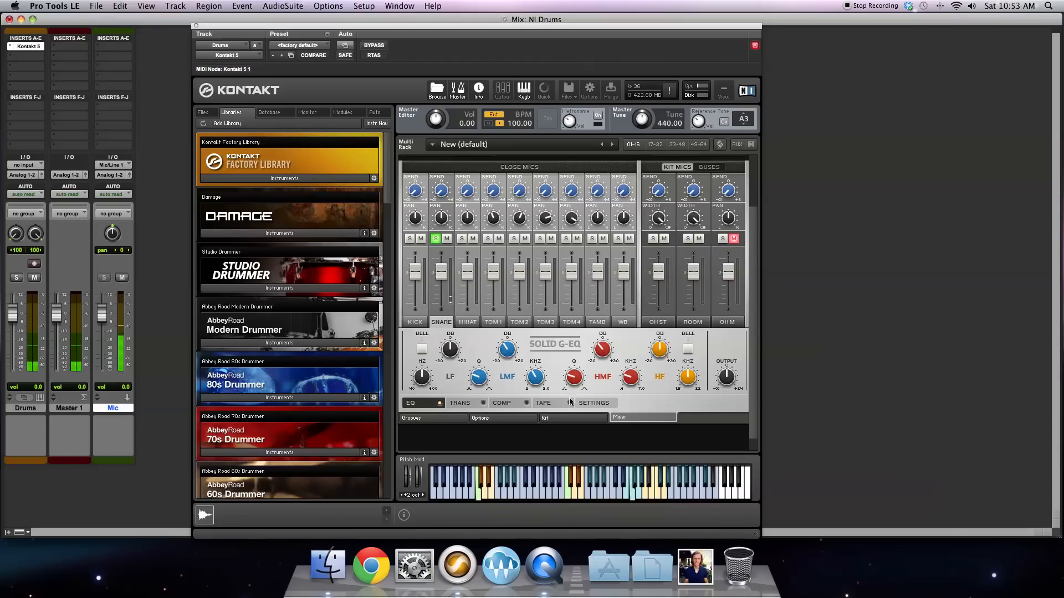
{"action": "scroll", "coordinate": [556, 362], "scroll_direction": "up", "scroll_amount": 3}
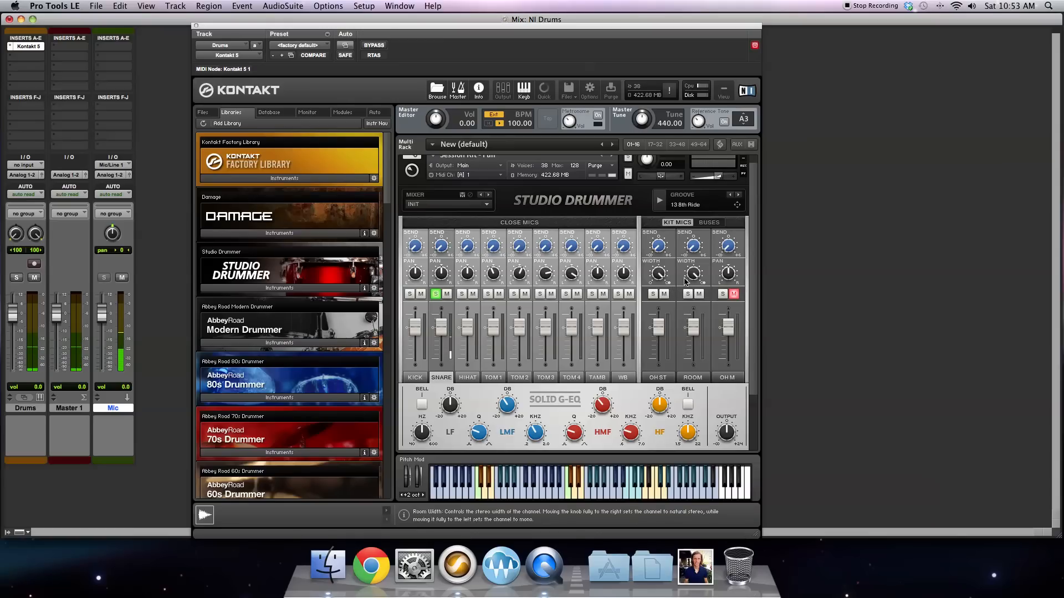
Step: Look at the Solid G-EQ controls of the OH ST and Room mixer channels
{"action": "left_click", "coordinate": [663, 379]}
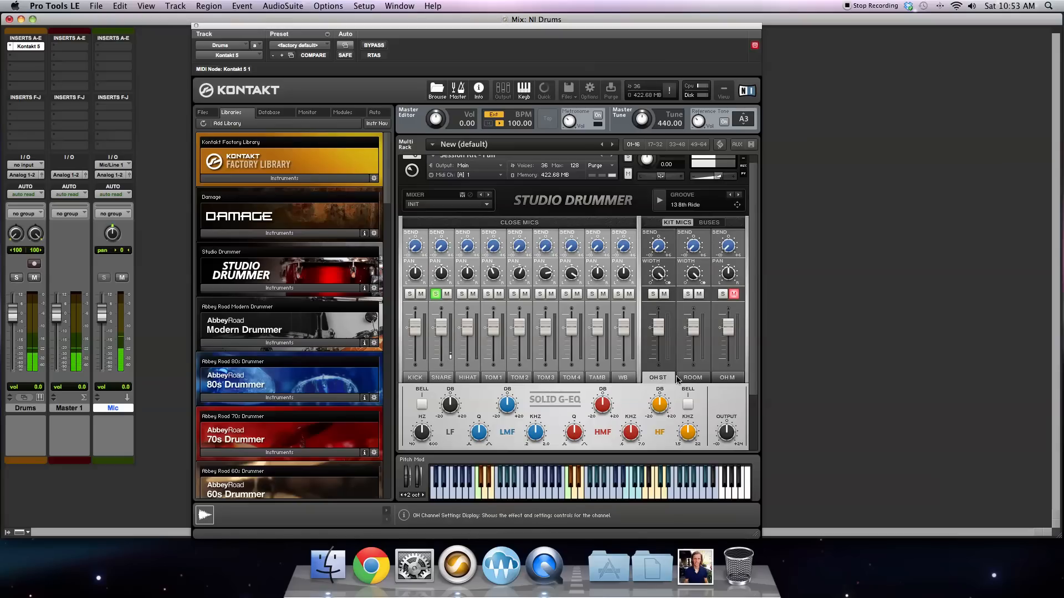
{"action": "left_click", "coordinate": [690, 379]}
{"action": "left_click", "coordinate": [664, 380]}
{"action": "left_click", "coordinate": [693, 380]}
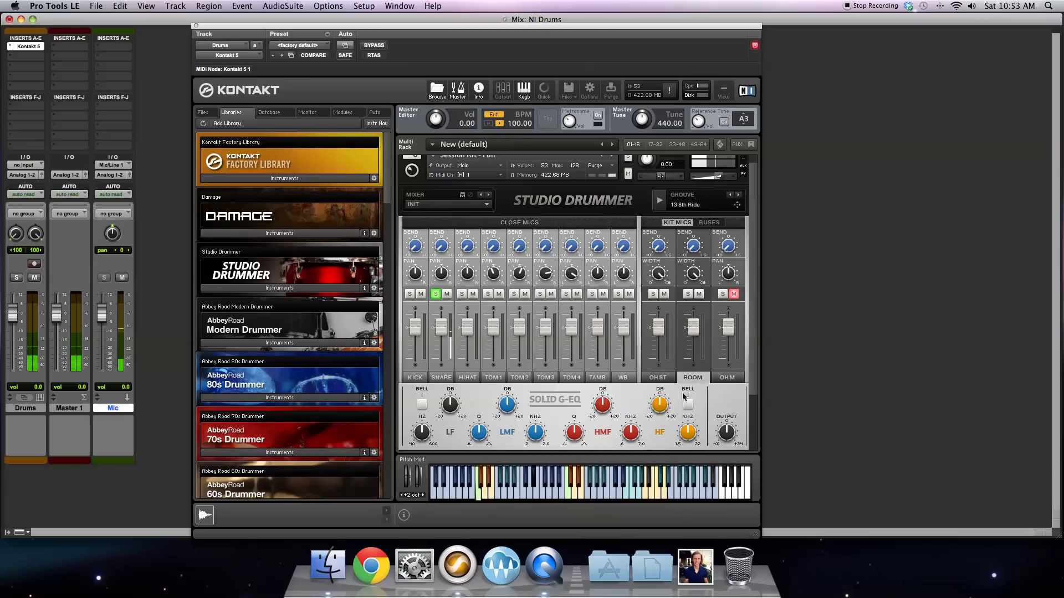
Step: Examine the mic mix, FX routing and output settings of the kick and snare channels, and take the snare out of solo
{"action": "scroll", "coordinate": [712, 393], "scroll_direction": "down", "scroll_amount": 4}
{"action": "left_click", "coordinate": [590, 403]}
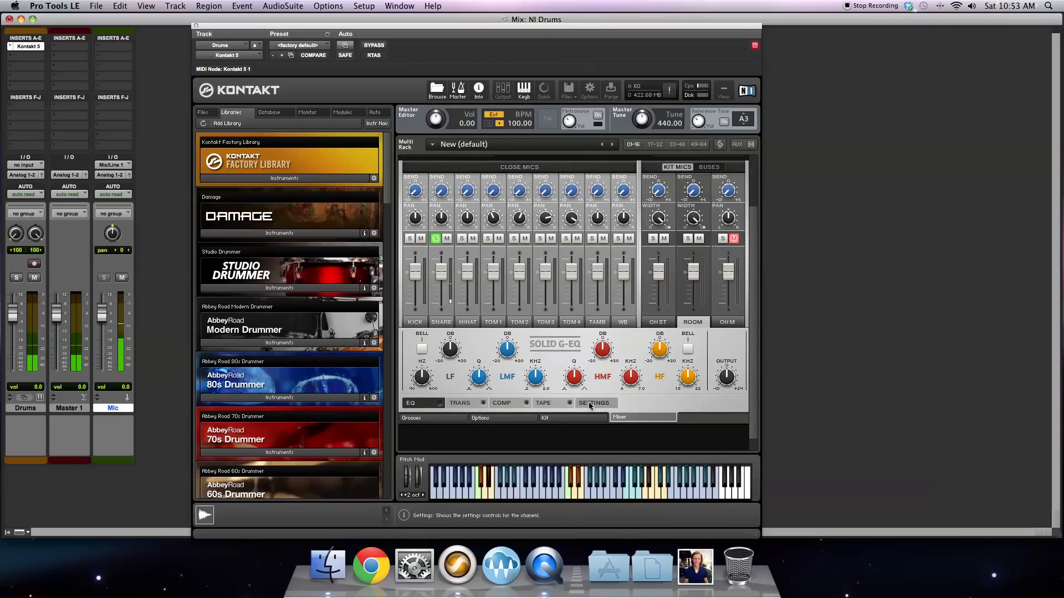
{"action": "left_click", "coordinate": [416, 323]}
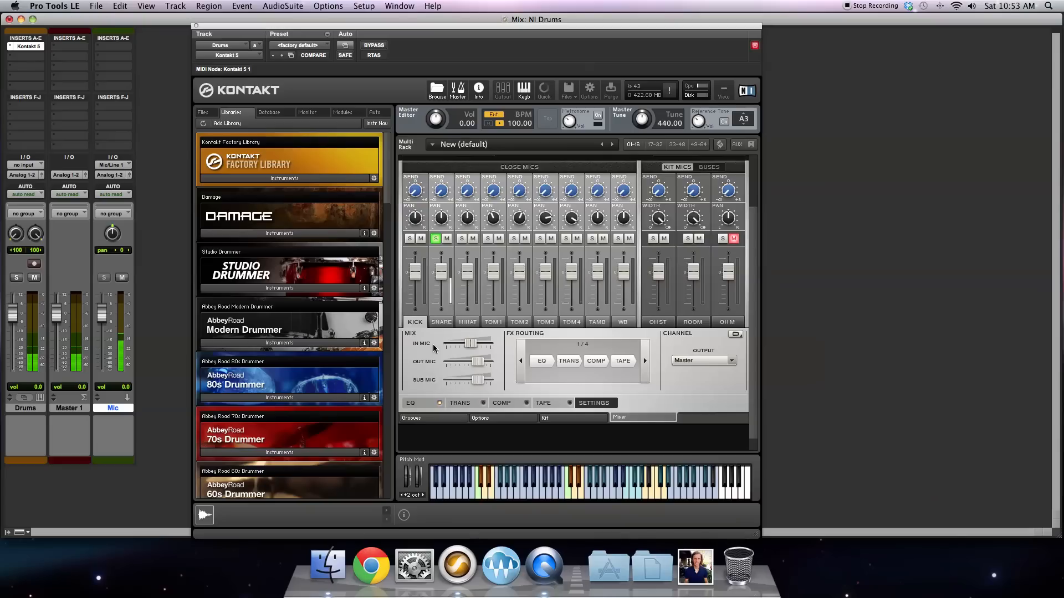
{"action": "scroll", "coordinate": [433, 344], "scroll_direction": "down", "scroll_amount": 1}
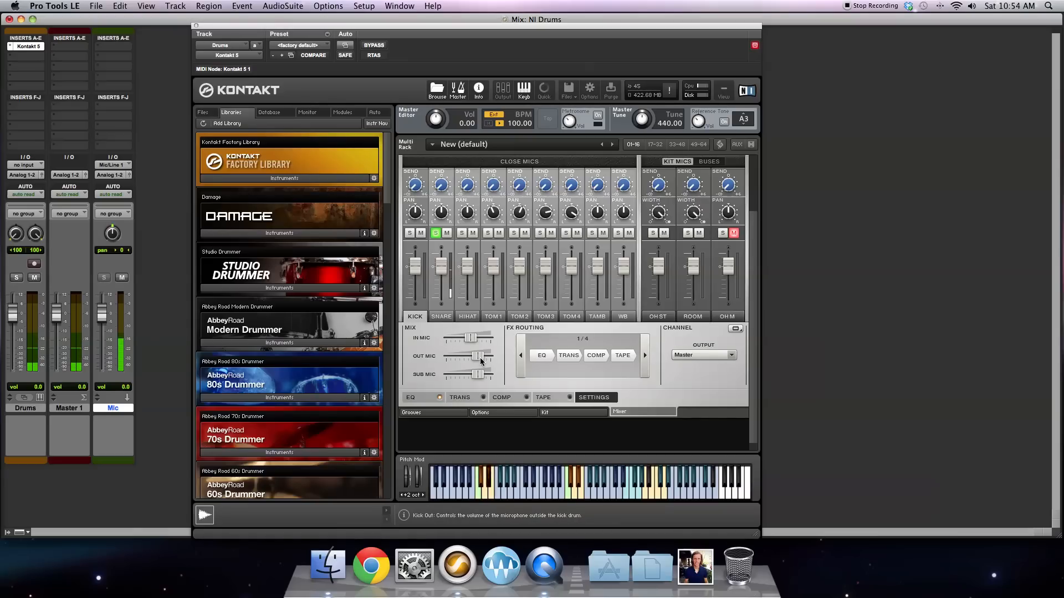
{"action": "left_click", "coordinate": [441, 316]}
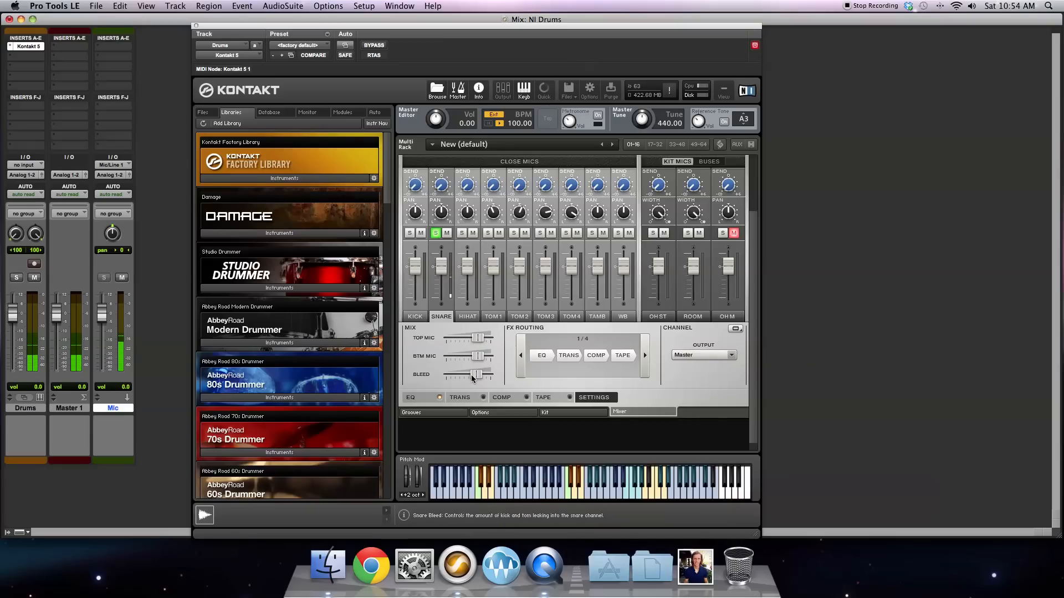
{"action": "left_click", "coordinate": [602, 398]}
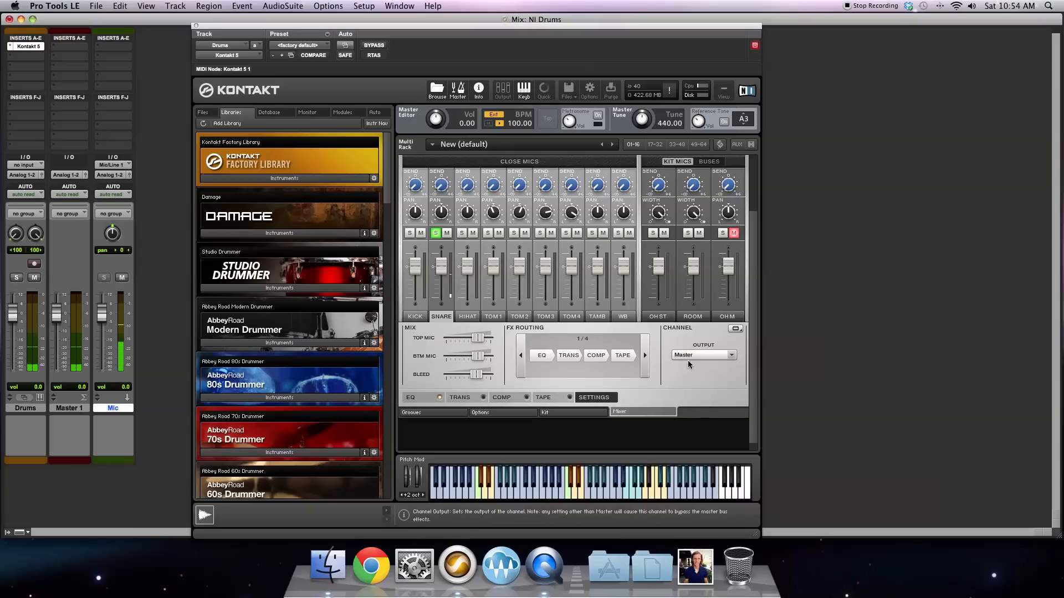
{"action": "left_click", "coordinate": [416, 317]}
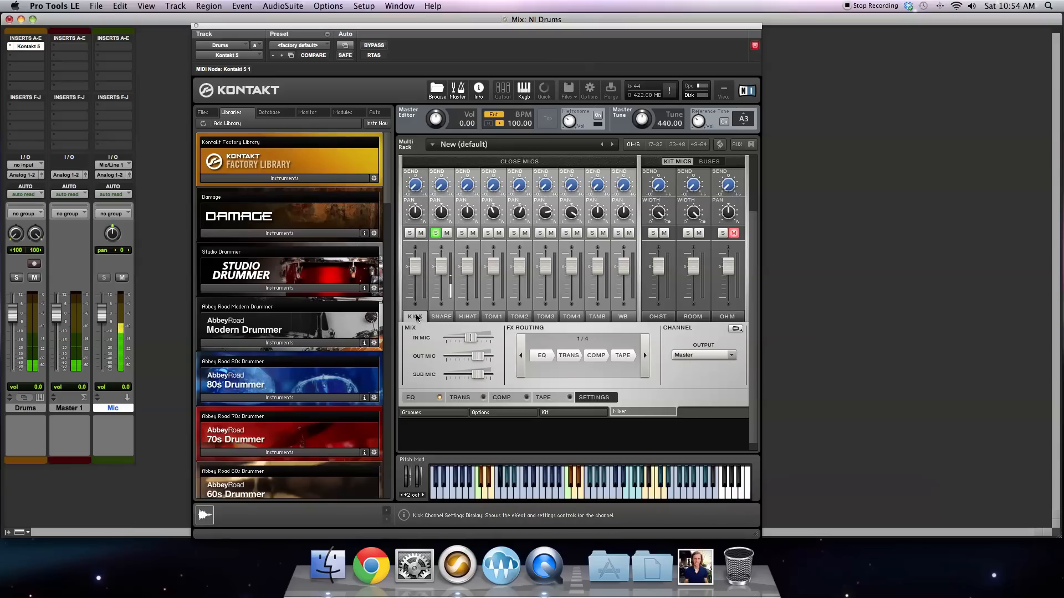
{"action": "left_click", "coordinate": [436, 234]}
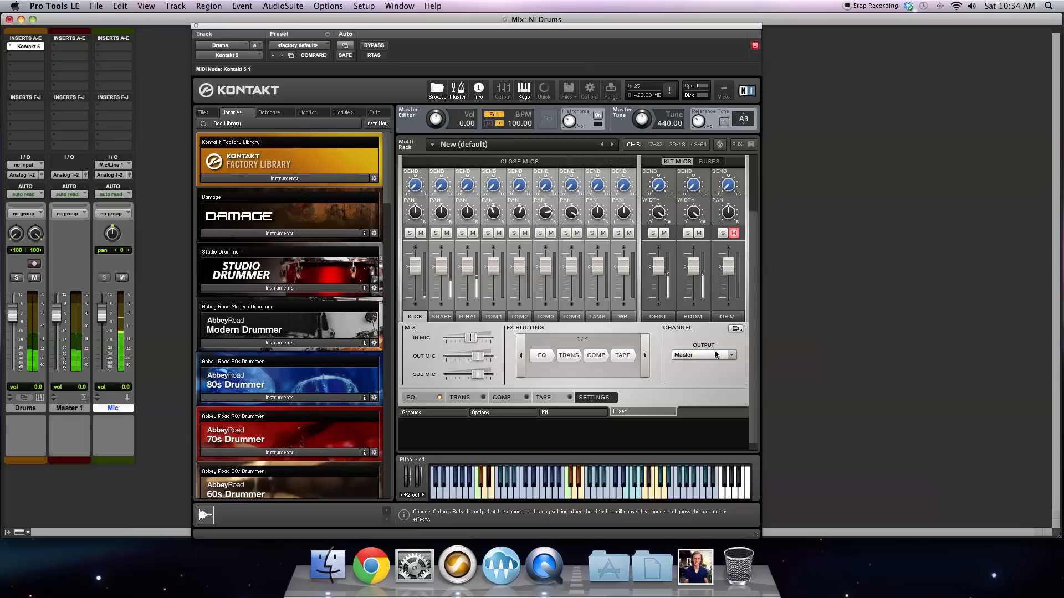
Step: Show the Reverb and Master buses in the Studio Drummer mixer and try the Master fader
{"action": "scroll", "coordinate": [715, 343], "scroll_direction": "up", "scroll_amount": 2}
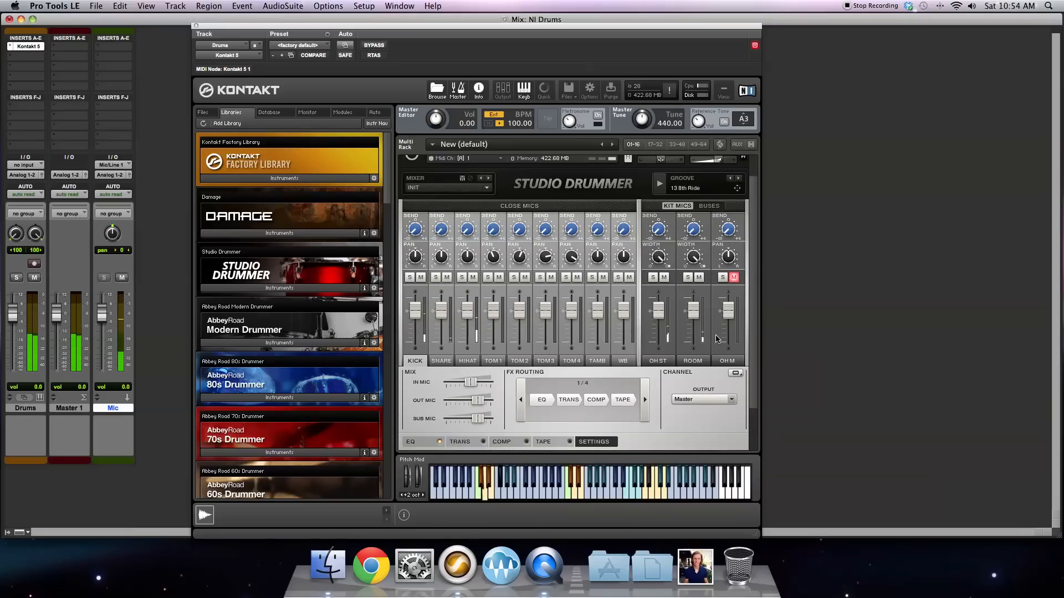
{"action": "left_click", "coordinate": [705, 206]}
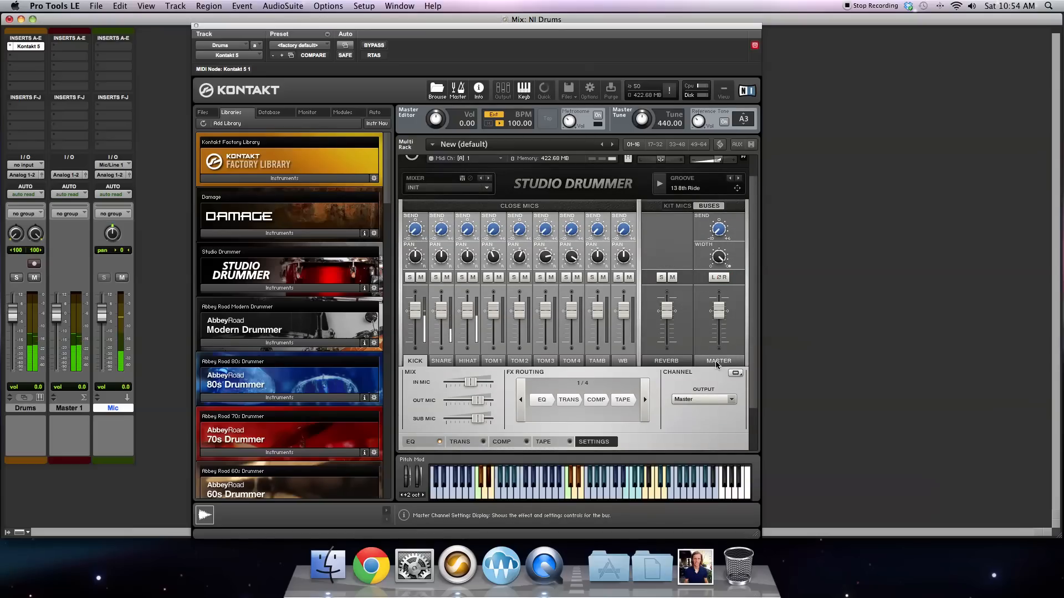
{"action": "mouse_move", "coordinate": [715, 310]}
{"action": "left_mouse_down"}
{"action": "mouse_move", "coordinate": [715, 346]}
{"action": "mouse_move", "coordinate": [718, 316]}
{"action": "left_mouse_up"}
{"action": "left_click", "coordinate": [717, 314], "text": "super"}
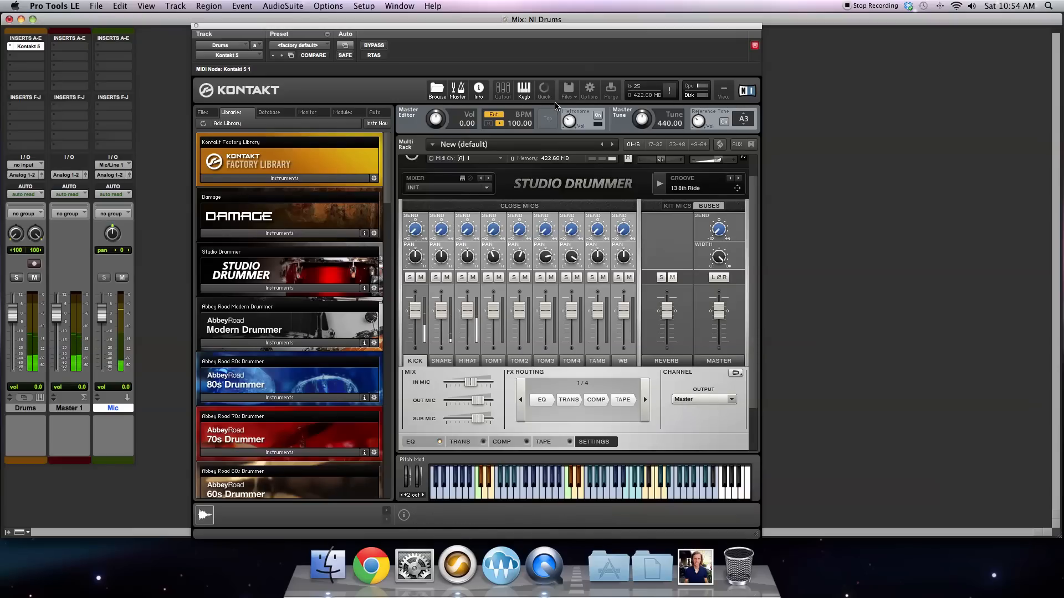
Step: Show Kontakt's output channels and view the snare channel's mic mix and output settings
{"action": "left_click", "coordinate": [507, 93]}
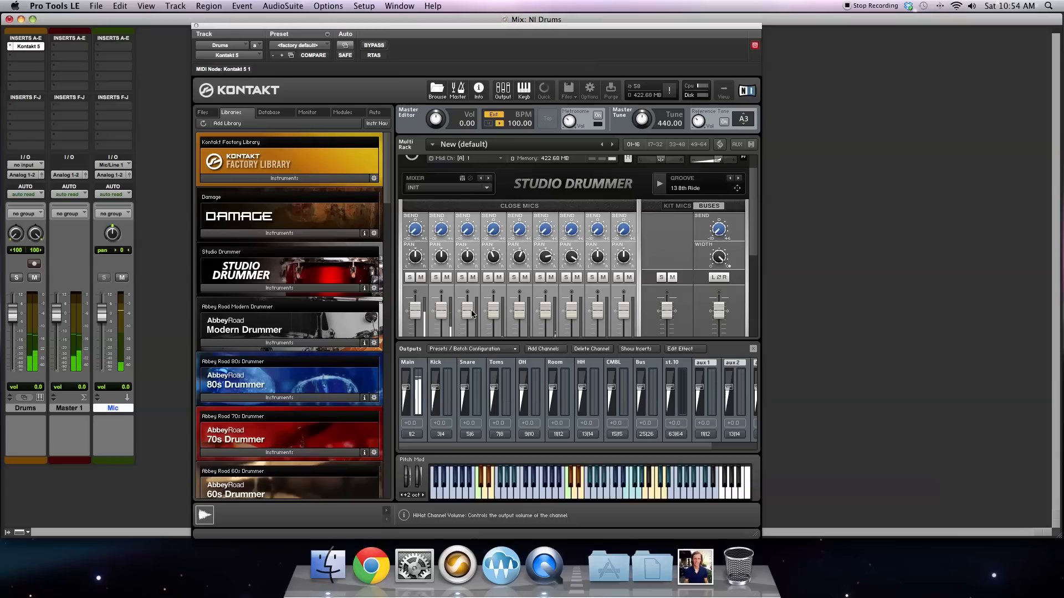
{"action": "scroll", "coordinate": [755, 220], "scroll_direction": "down", "scroll_amount": 4}
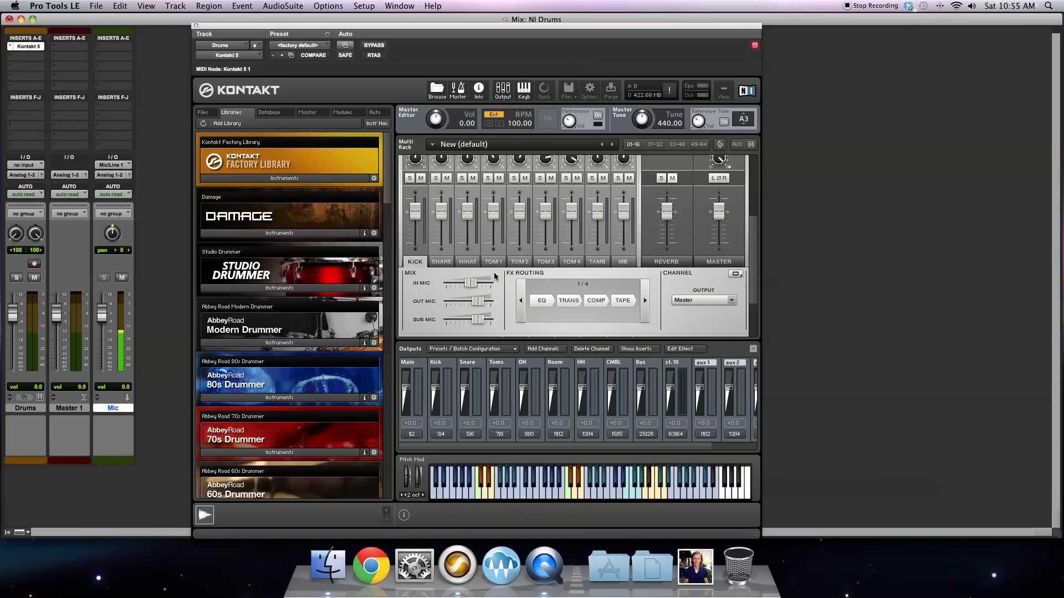
{"action": "left_click", "coordinate": [442, 264]}
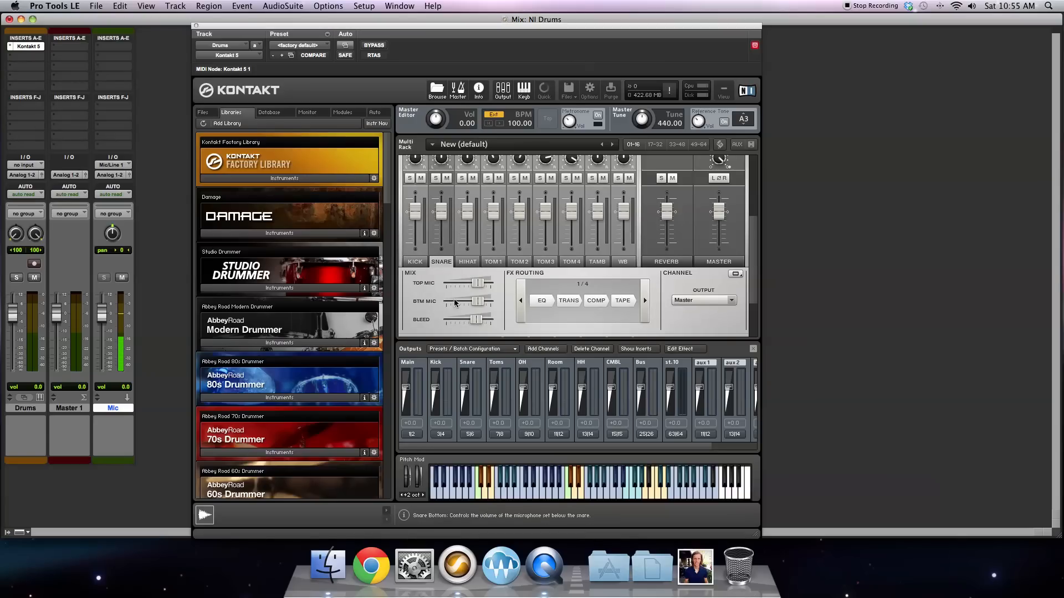
{"action": "left_click_drag", "start_coordinate": [753, 242], "coordinate": [753, 279]}
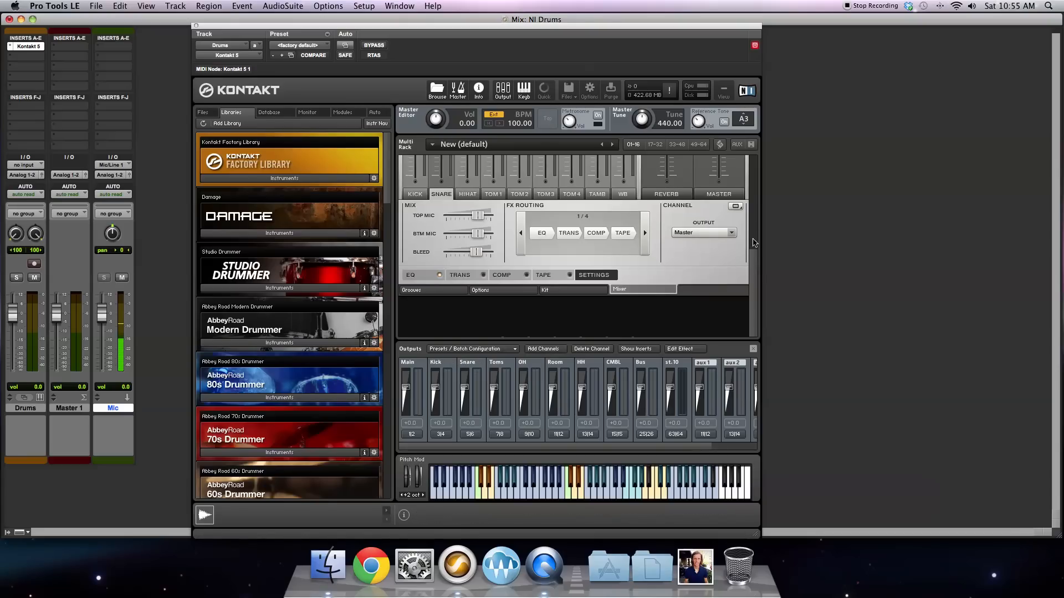
{"action": "scroll", "coordinate": [755, 265], "scroll_direction": "up", "scroll_amount": 3}
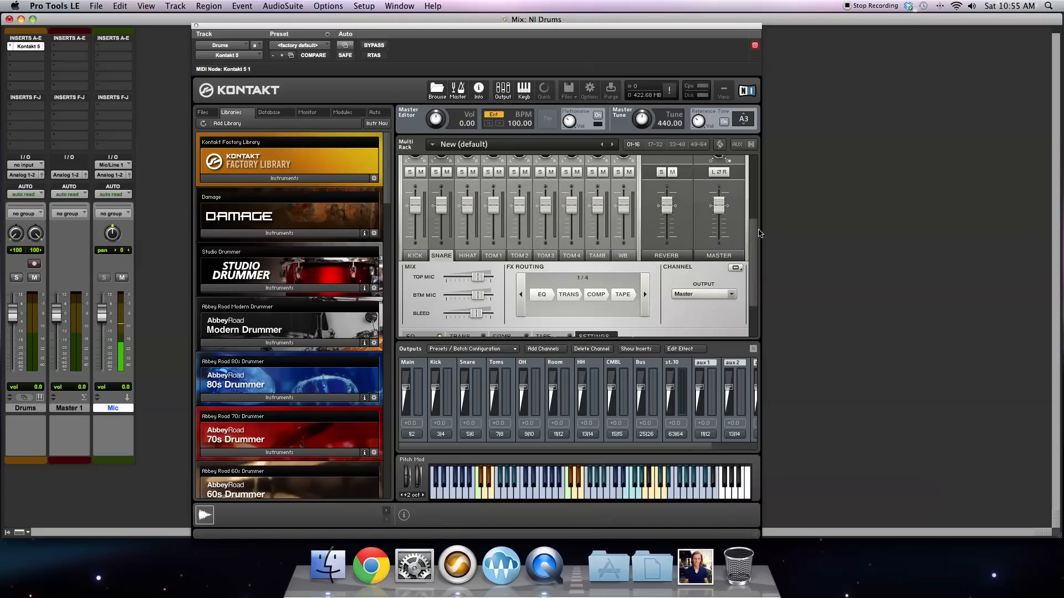
Step: Look through the available output destinations for the kick channel without choosing one
{"action": "left_click", "coordinate": [425, 264]}
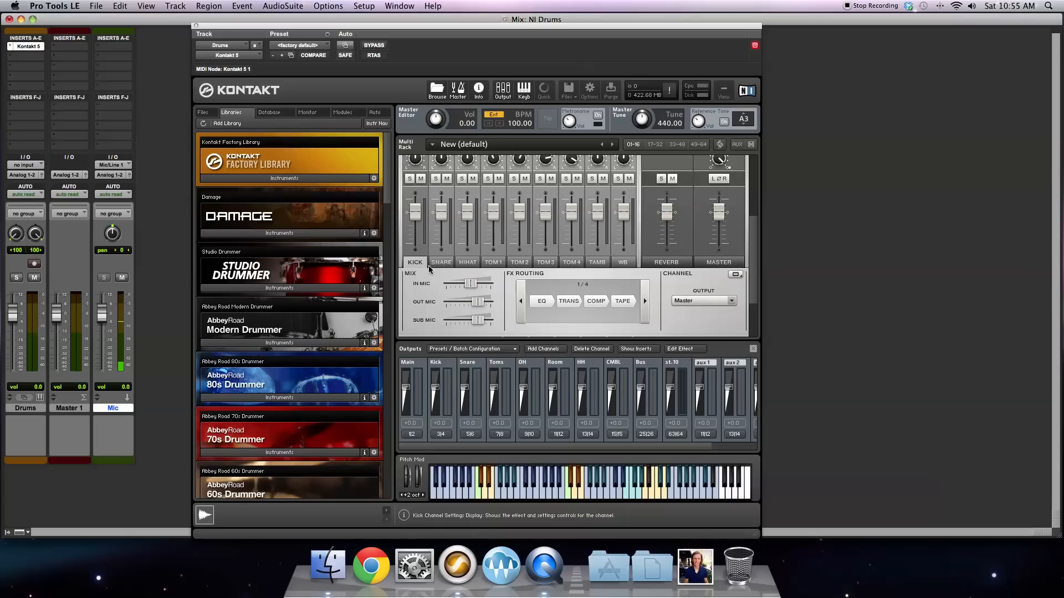
{"action": "left_click", "coordinate": [678, 301]}
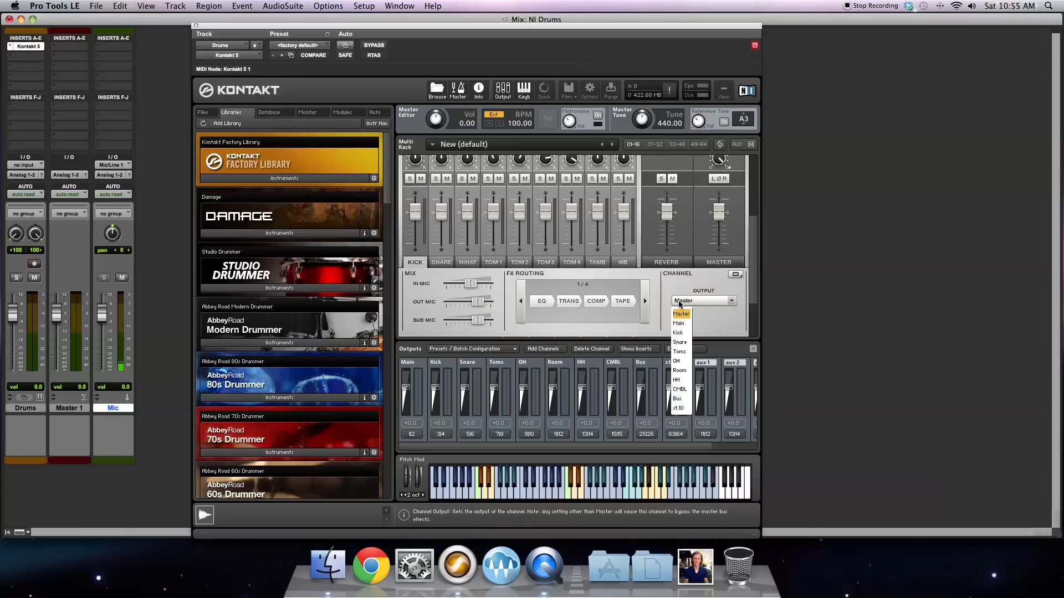
{"action": "left_click", "coordinate": [676, 289]}
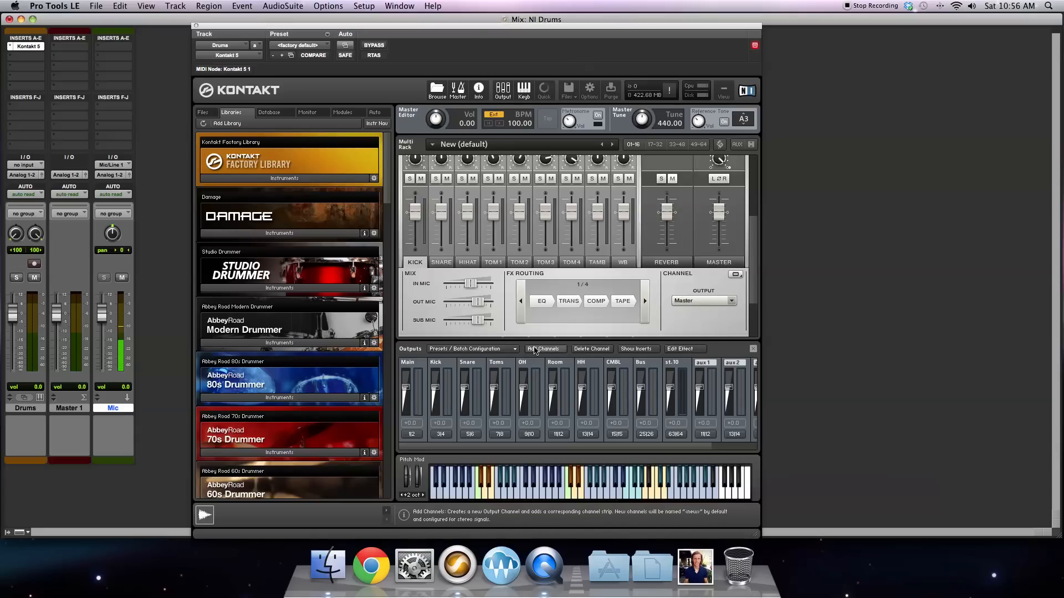
Step: Add one new two-channel Kontakt output with the host output left not connected
{"action": "scroll", "coordinate": [481, 276], "scroll_direction": "up", "scroll_amount": 3}
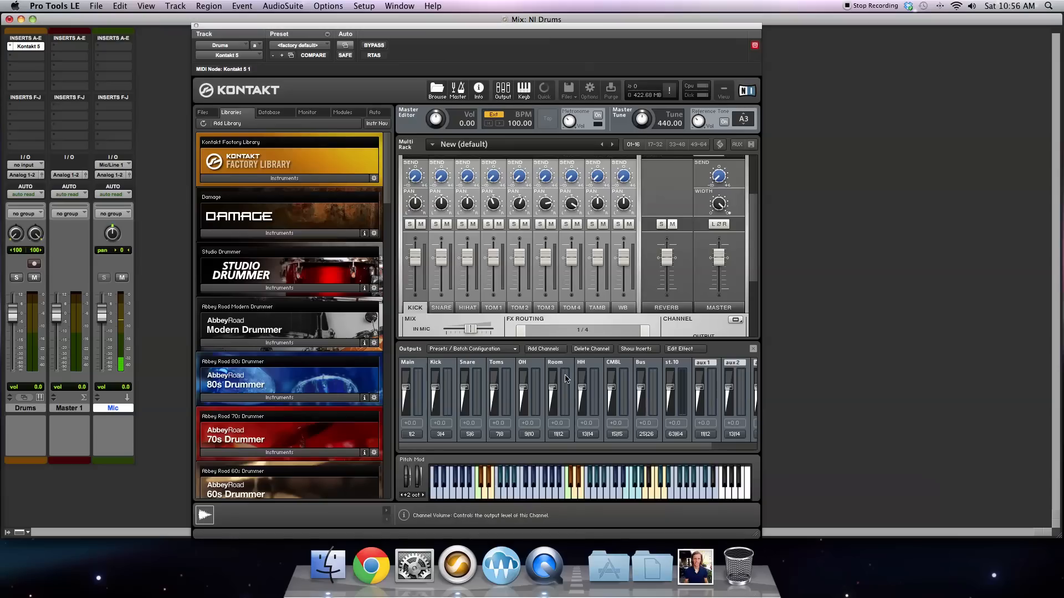
{"action": "left_click", "coordinate": [543, 349]}
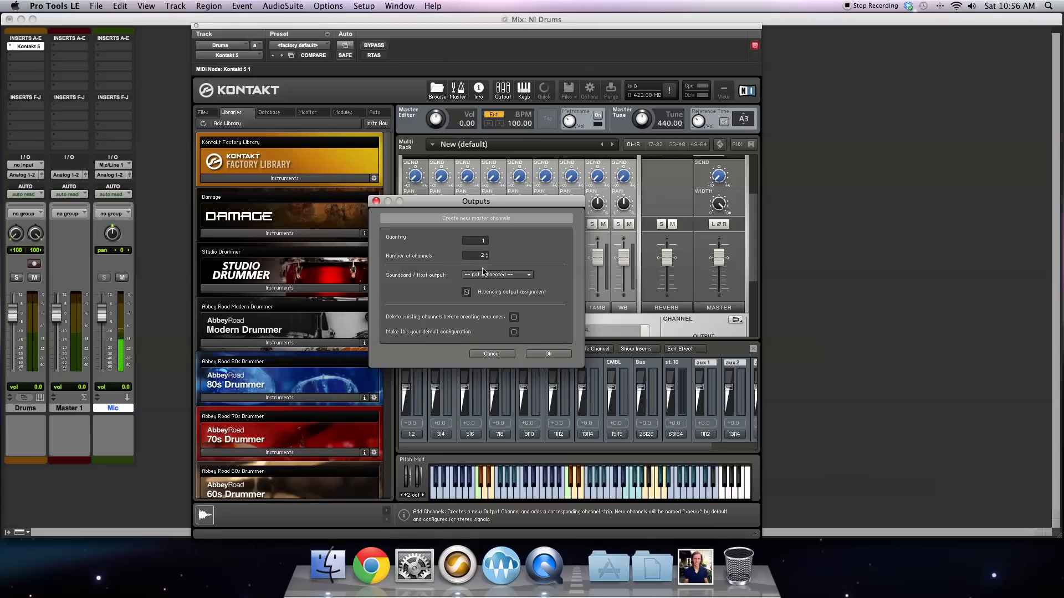
{"action": "left_click", "coordinate": [548, 354]}
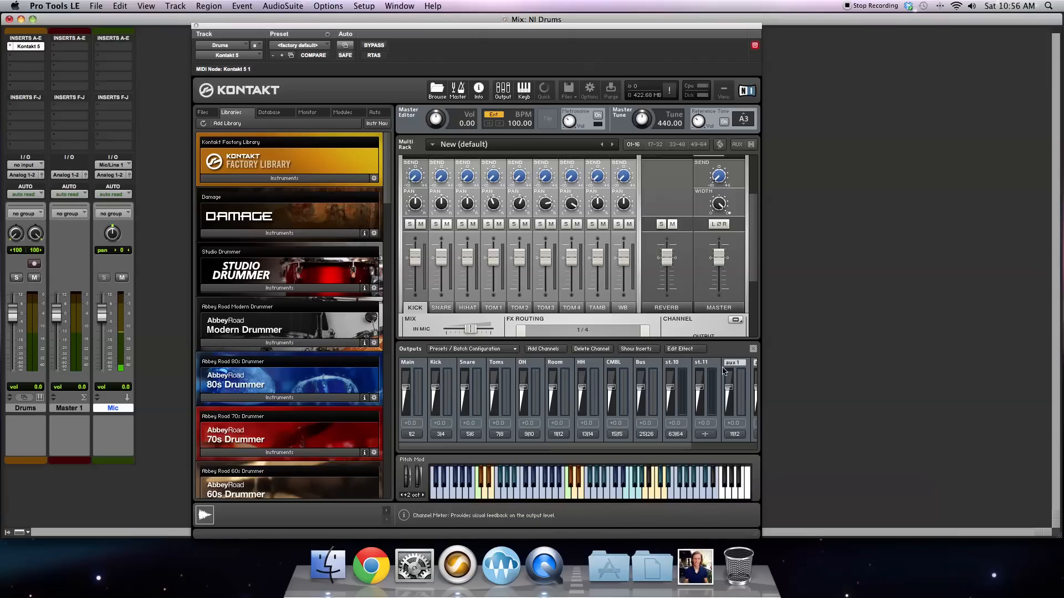
Step: Review the host output options and create another two-channel output with the host output left not connected
{"action": "left_click", "coordinate": [551, 349]}
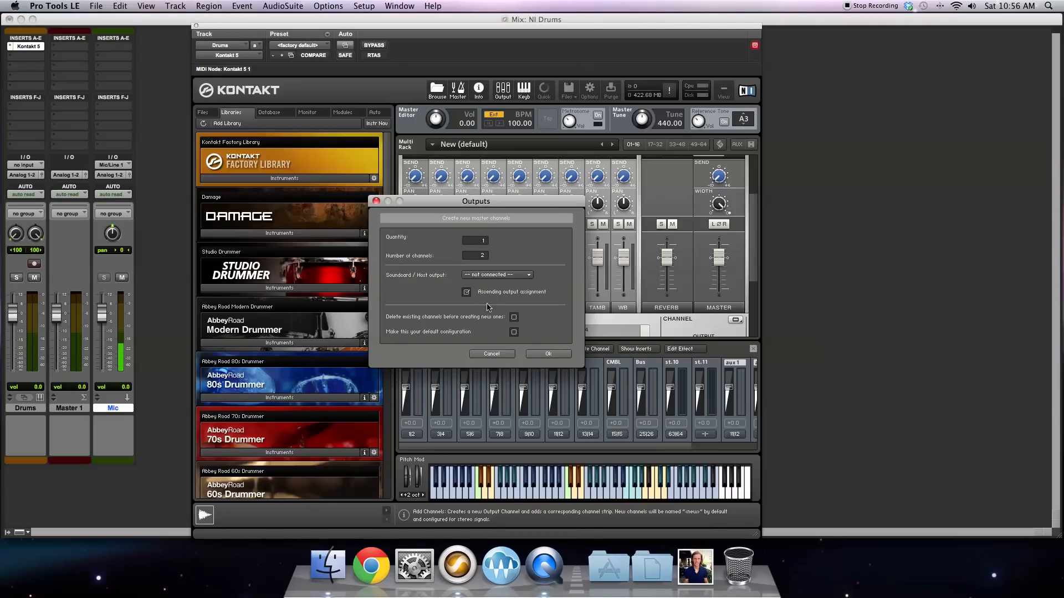
{"action": "left_click", "coordinate": [504, 275]}
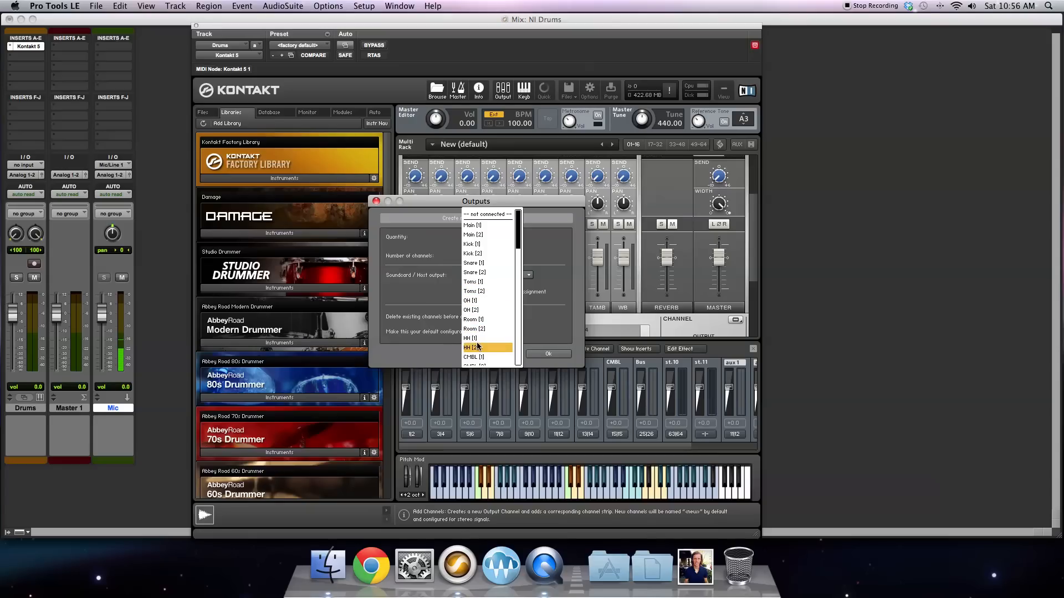
{"action": "scroll", "coordinate": [481, 339], "scroll_direction": "down", "scroll_amount": 2}
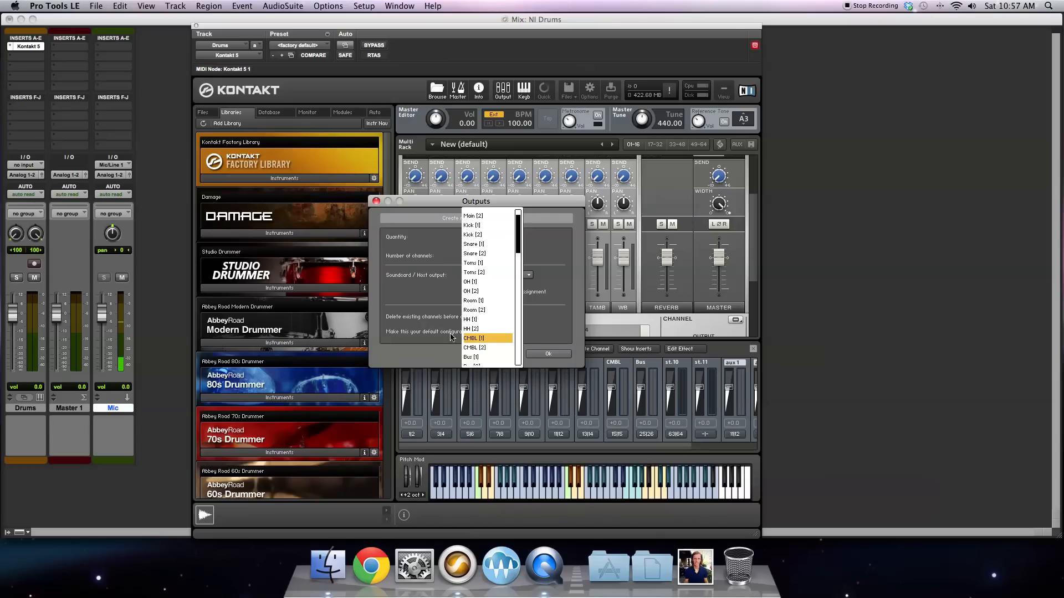
{"action": "left_click", "coordinate": [438, 357]}
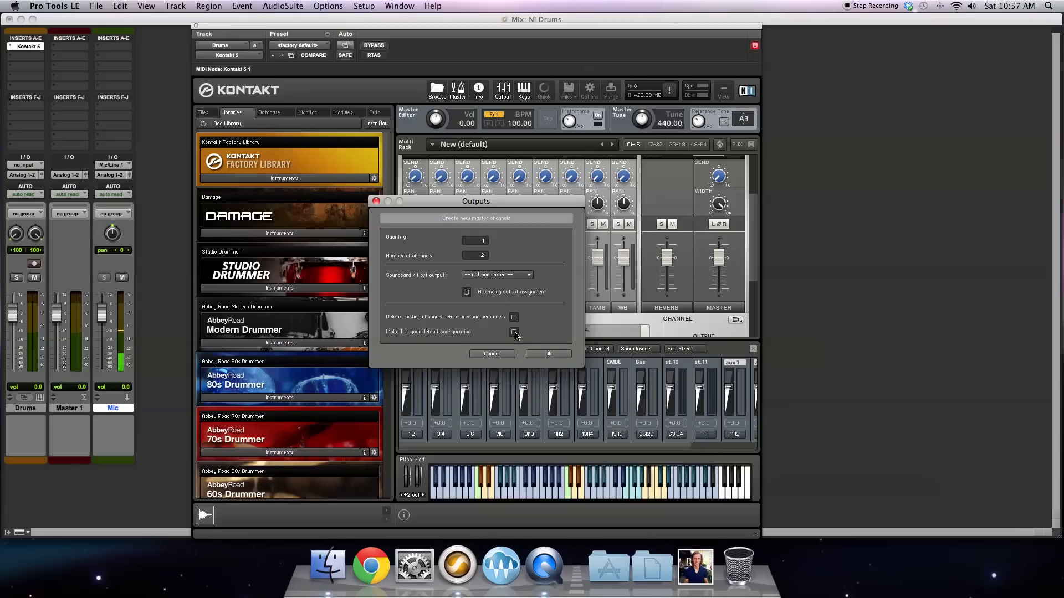
{"action": "left_click", "coordinate": [538, 354]}
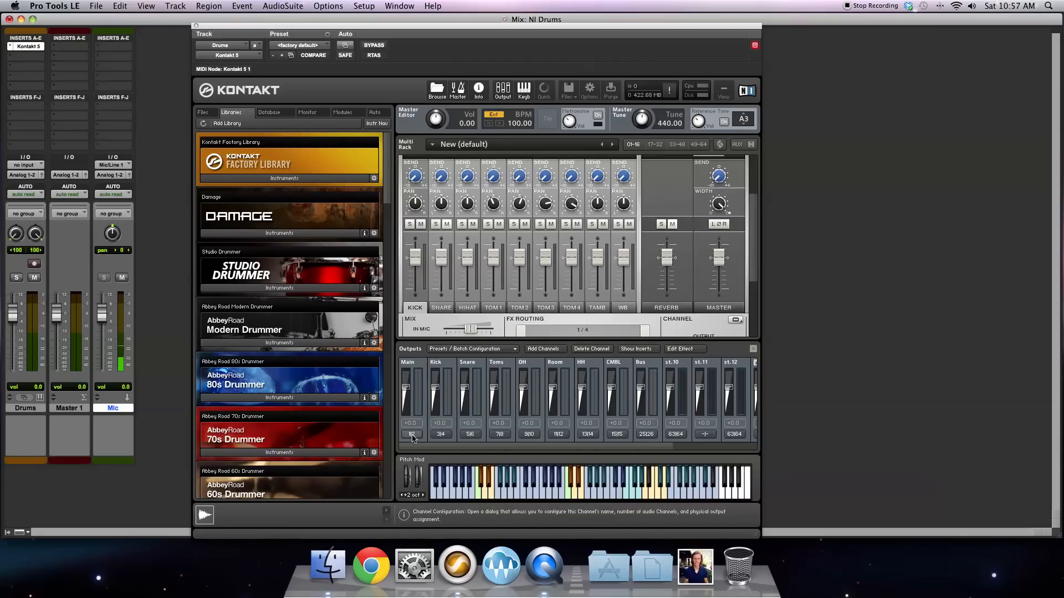
Step: Check the physical outputs available in the Kick output's configuration and keep its first channel on Kick [1]
{"action": "left_click", "coordinate": [442, 435]}
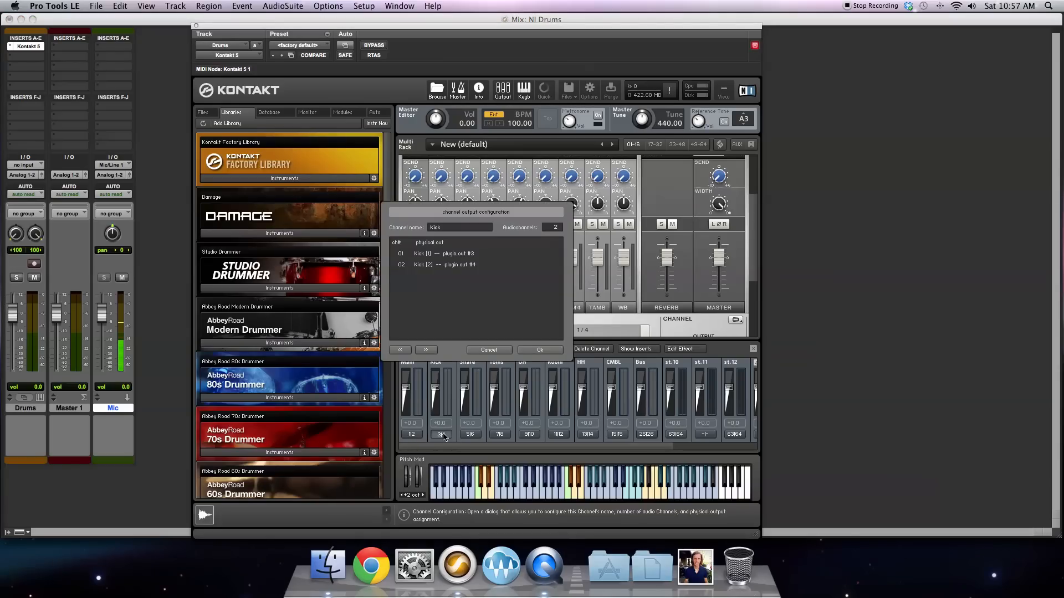
{"action": "left_click", "coordinate": [427, 255]}
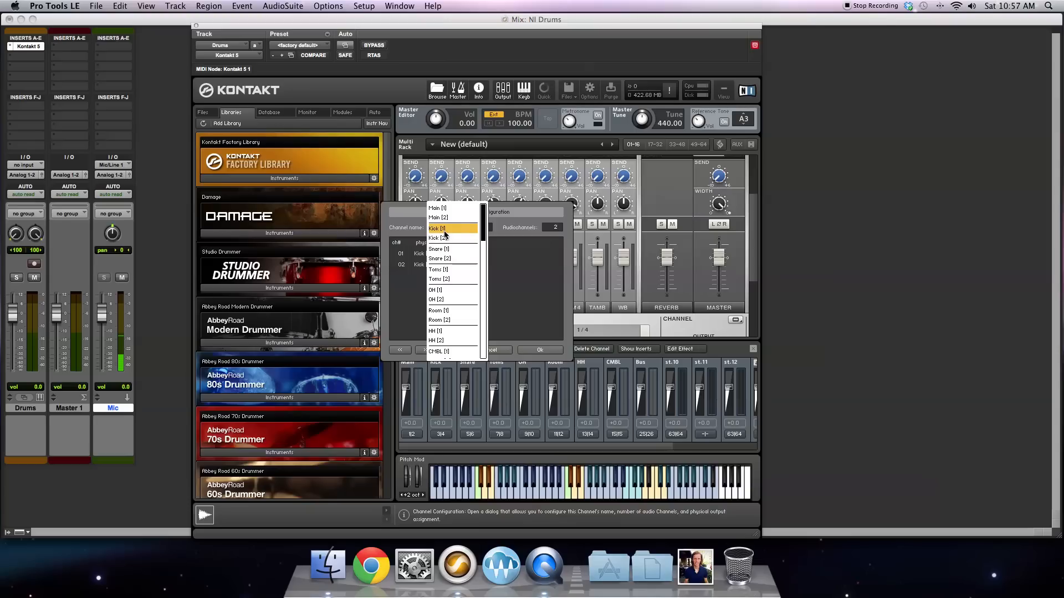
{"action": "left_click", "coordinate": [445, 233]}
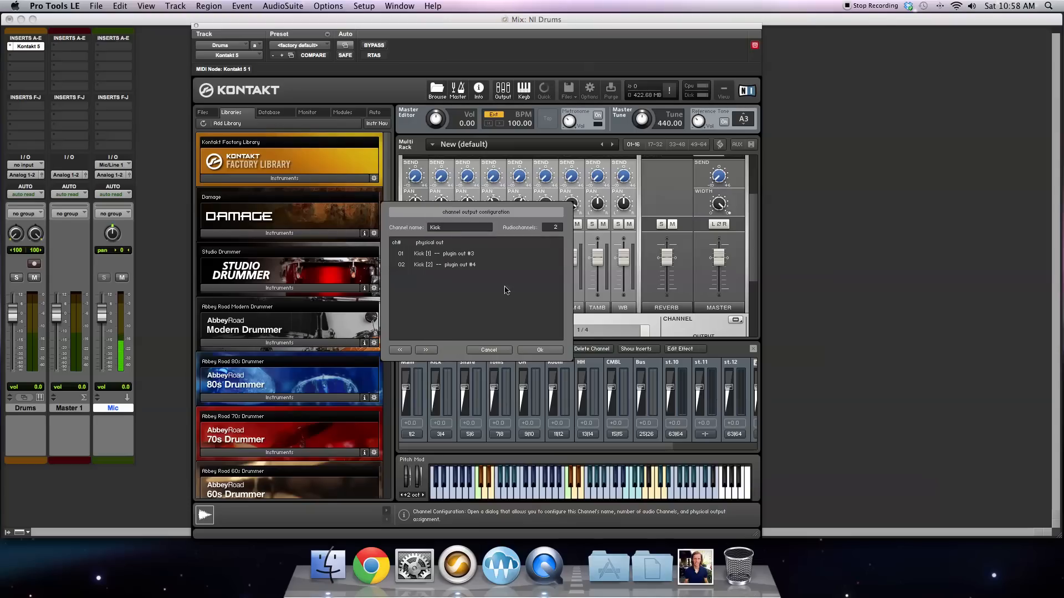
{"action": "left_click", "coordinate": [541, 350]}
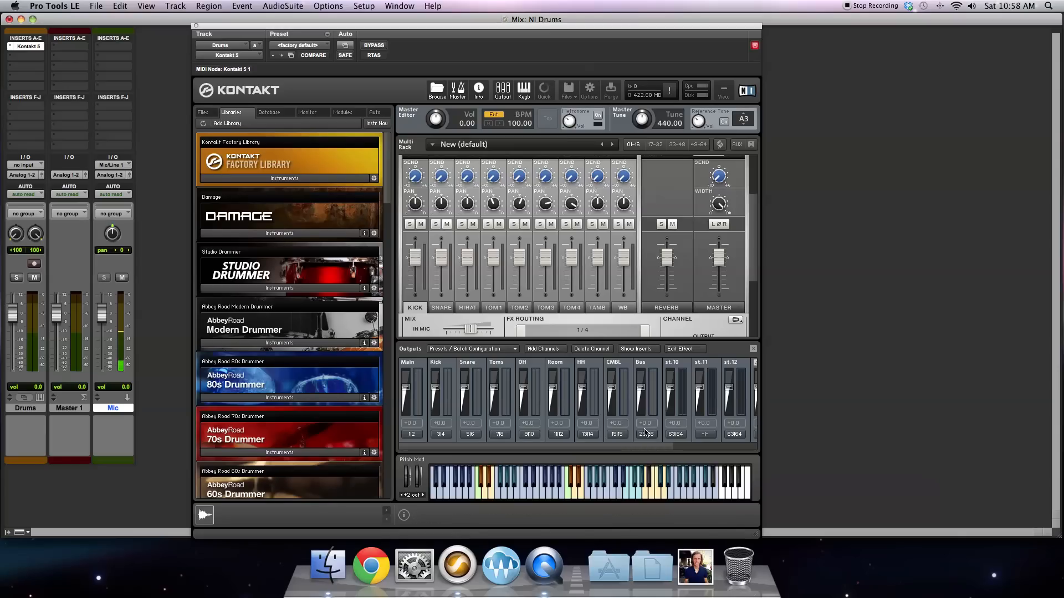
Step: Route the Studio Drummer kick channel to the Kick output
{"action": "left_click_drag", "start_coordinate": [754, 205], "coordinate": [752, 248]}
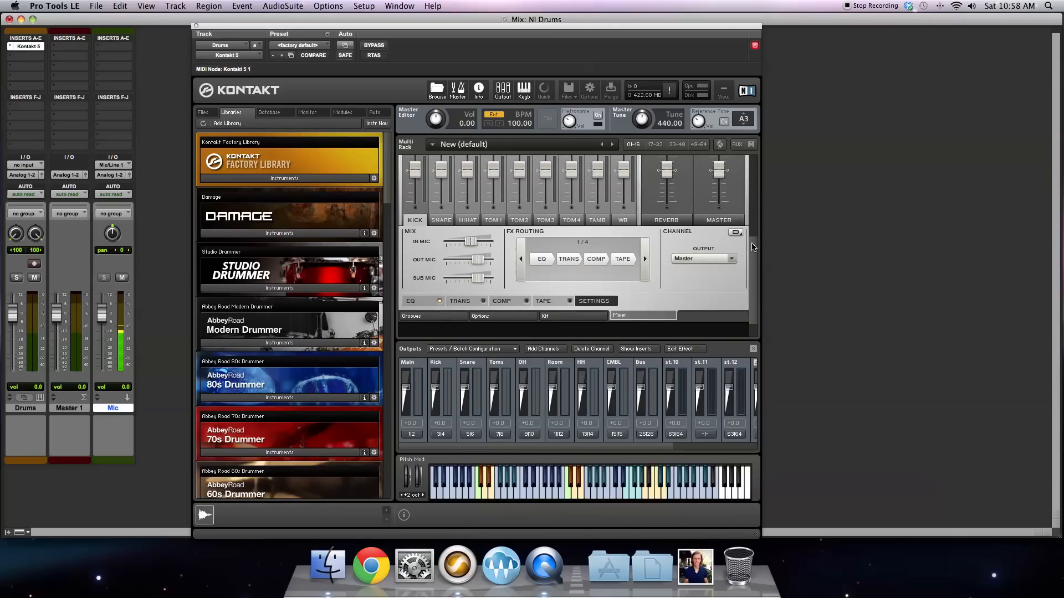
{"action": "left_click", "coordinate": [712, 259]}
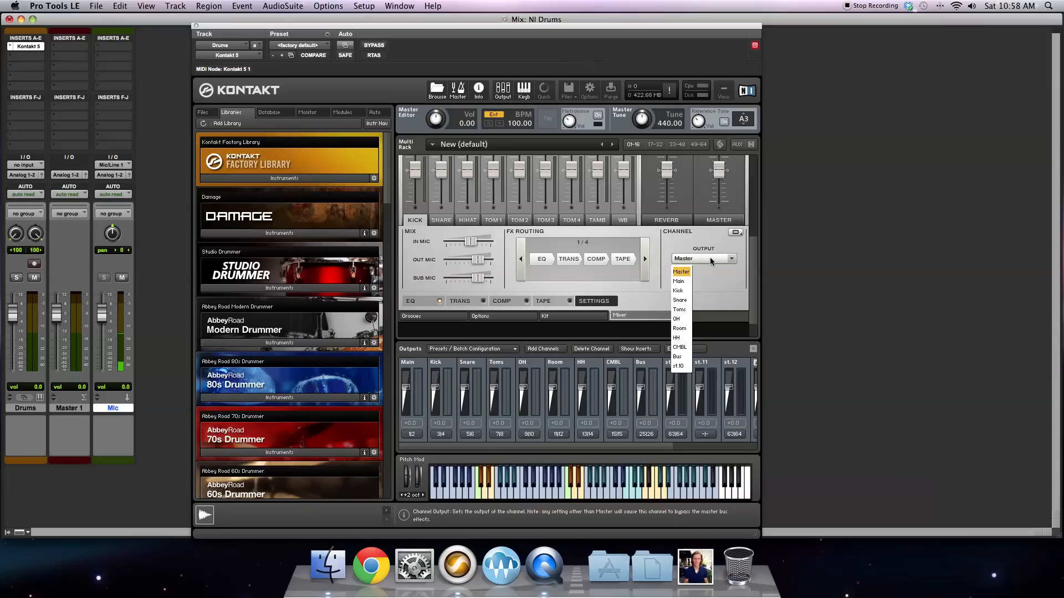
{"action": "left_click", "coordinate": [681, 291]}
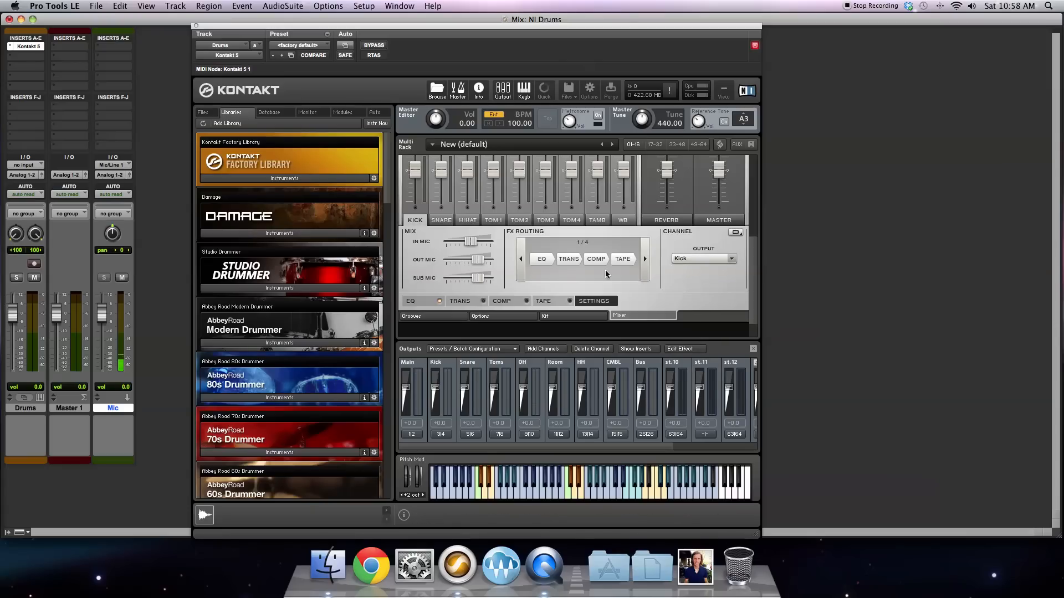
Step: Route the Studio Drummer snare channel to the Snare output and the hi-hat channel to the HH output
{"action": "left_click", "coordinate": [441, 220]}
{"action": "left_click", "coordinate": [704, 259]}
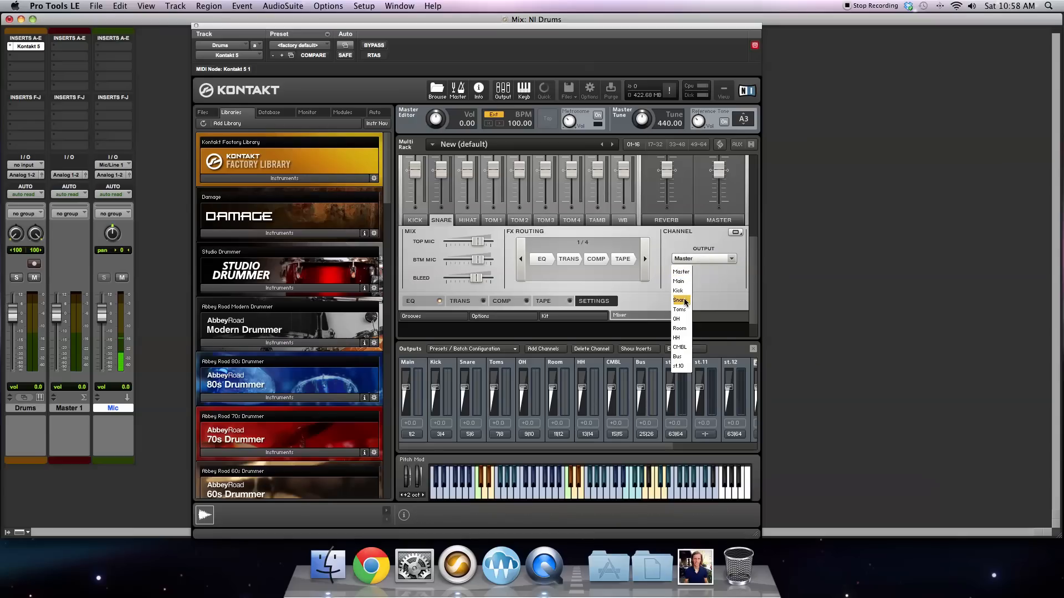
{"action": "left_click", "coordinate": [684, 301]}
{"action": "left_click", "coordinate": [467, 220]}
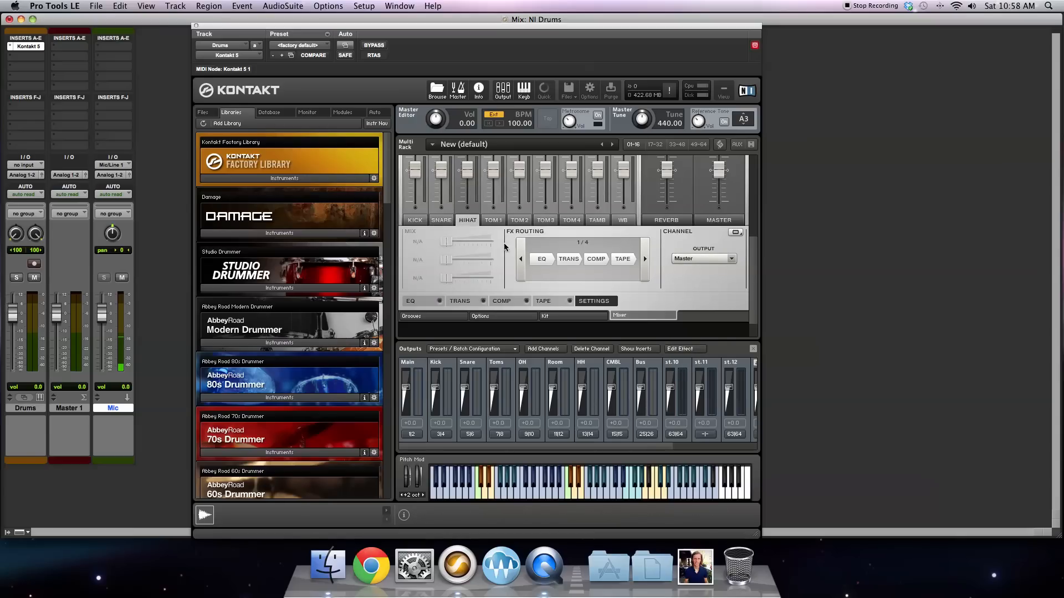
{"action": "left_click", "coordinate": [693, 259]}
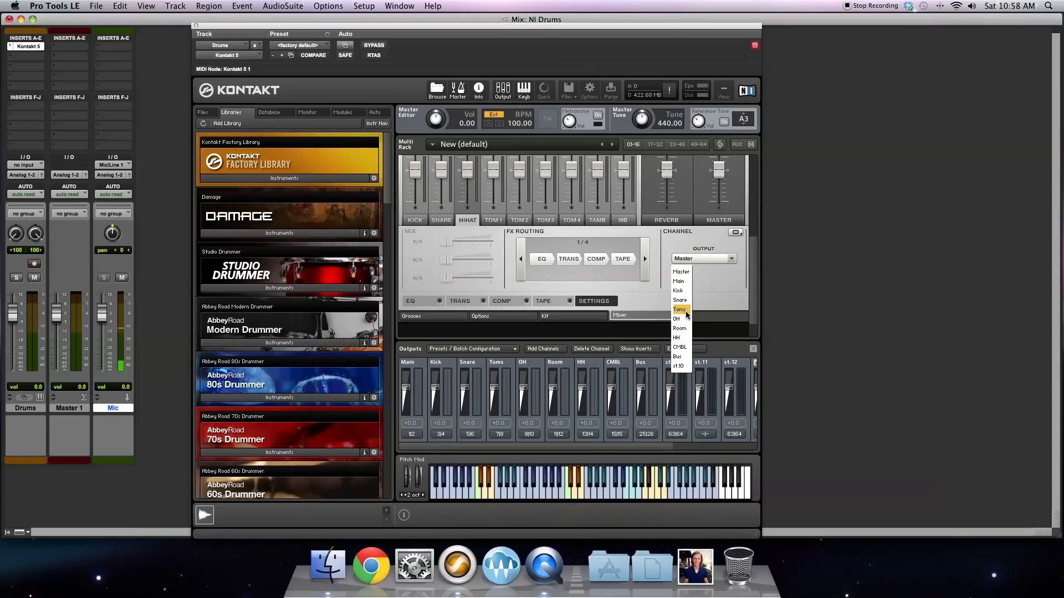
{"action": "left_click", "coordinate": [679, 337]}
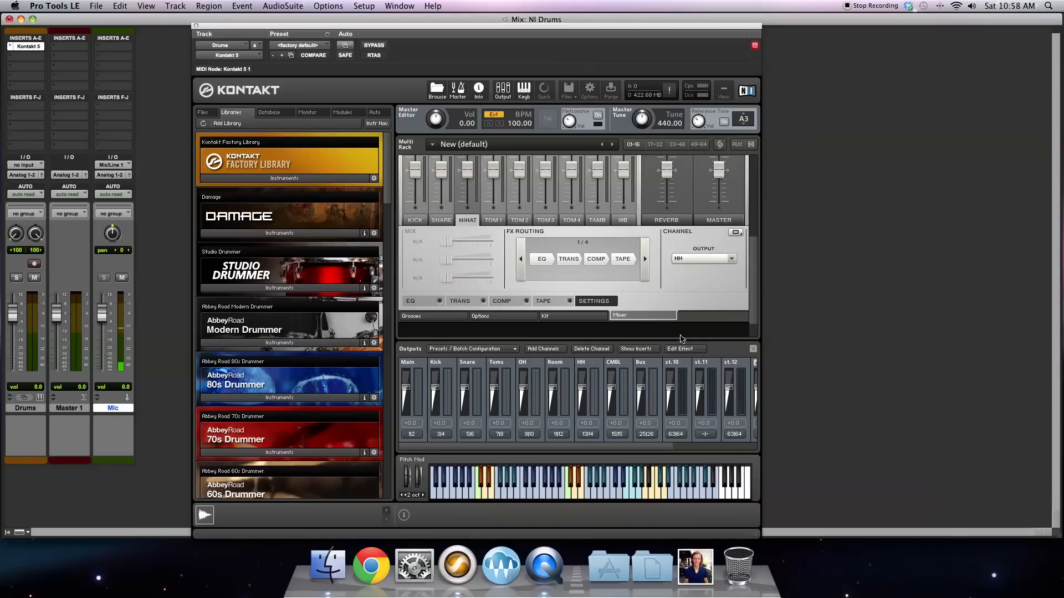
Step: Route the Tom 1, Tom 2, Tom 3 and Tom 4 channels to the Toms output
{"action": "left_click", "coordinate": [493, 220]}
{"action": "left_click", "coordinate": [692, 260]}
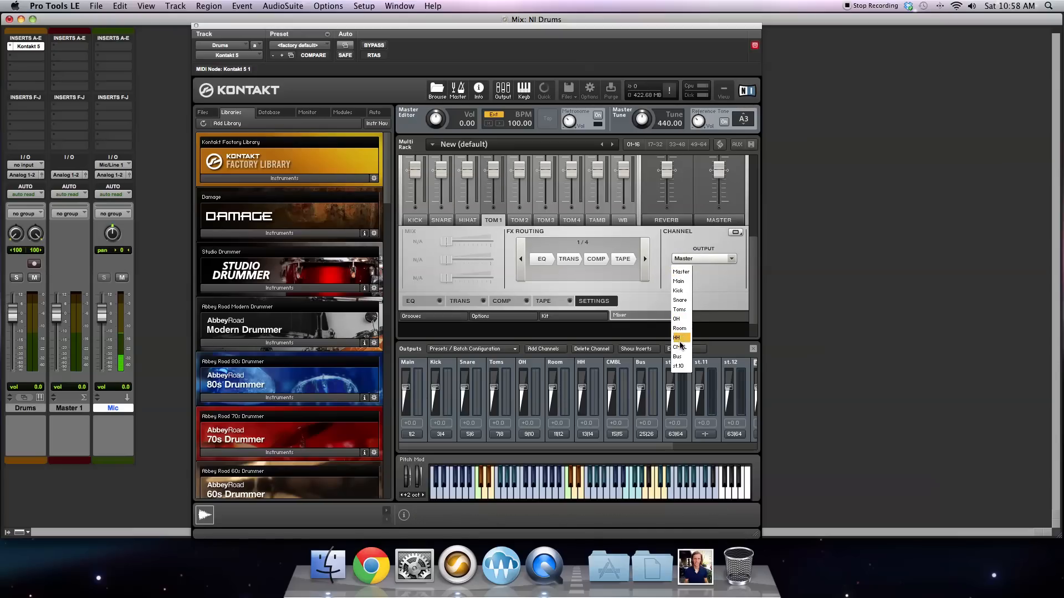
{"action": "left_click", "coordinate": [678, 310]}
{"action": "left_click", "coordinate": [520, 220]}
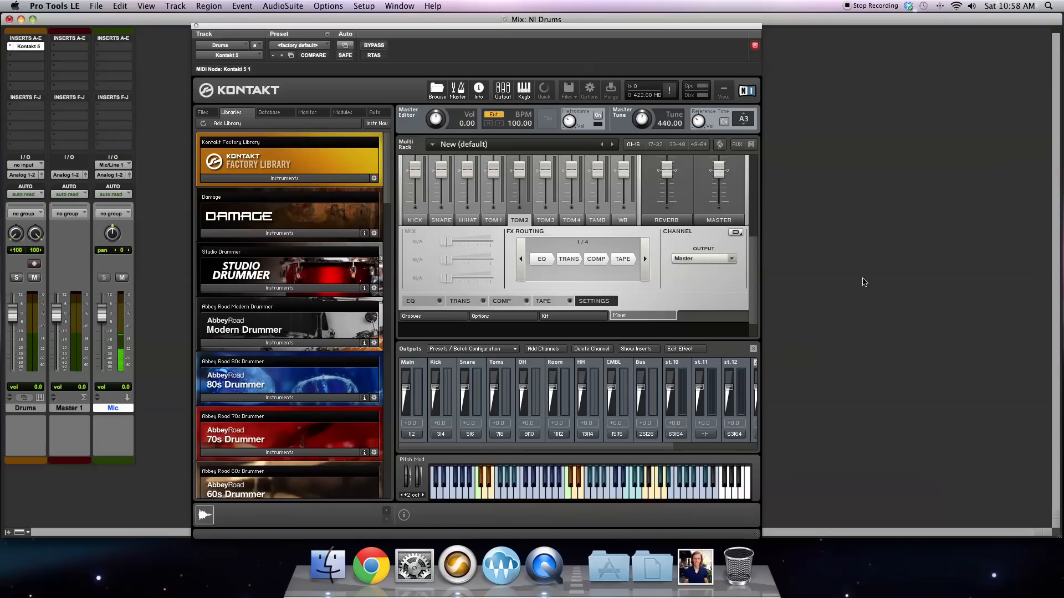
{"action": "left_click", "coordinate": [712, 259]}
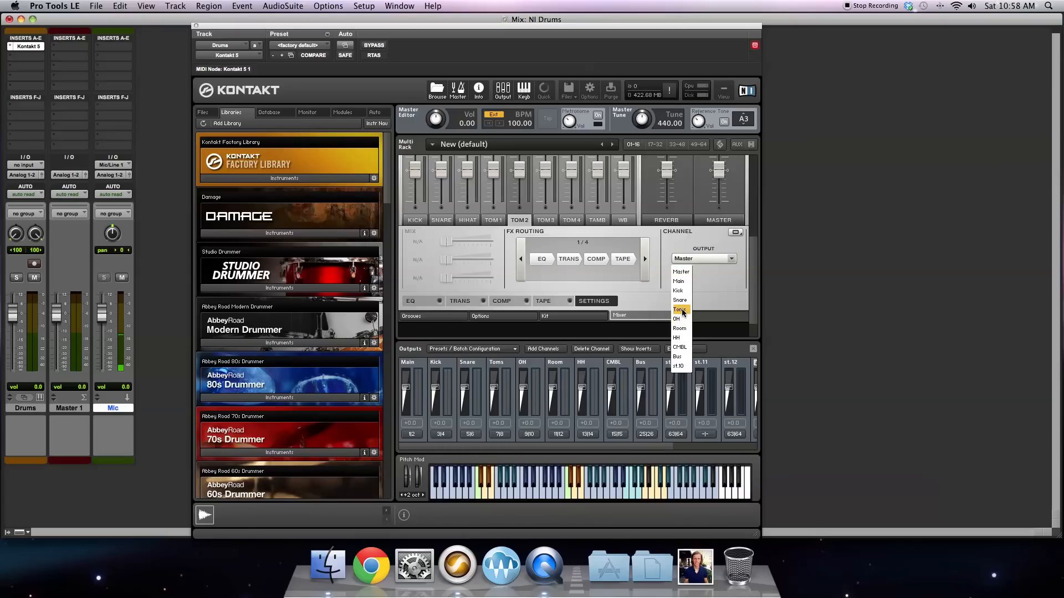
{"action": "left_click", "coordinate": [681, 309]}
{"action": "left_click", "coordinate": [545, 220]}
{"action": "left_click", "coordinate": [695, 258]}
{"action": "left_click", "coordinate": [680, 310]}
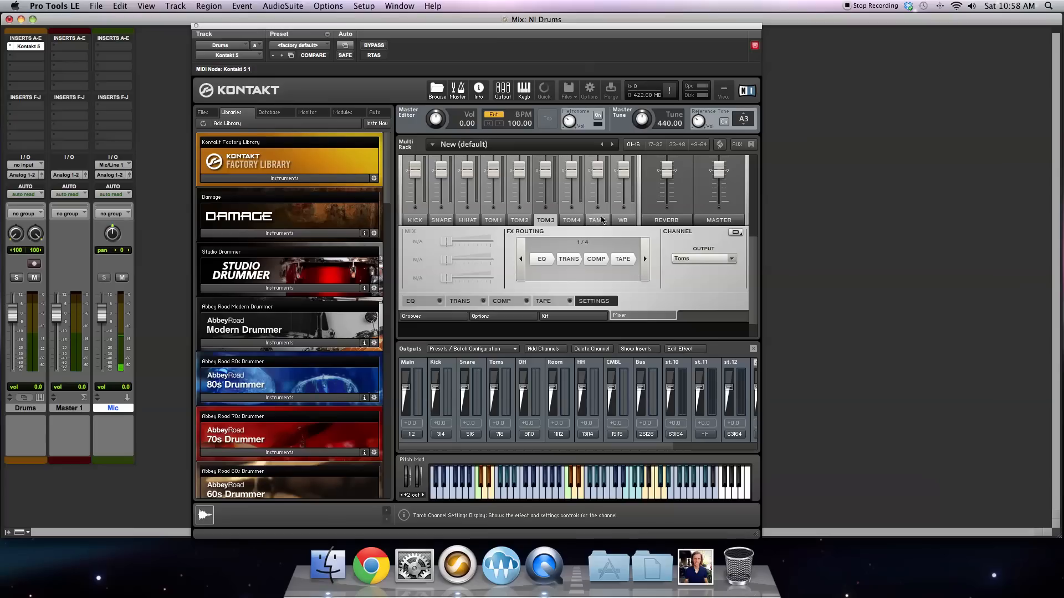
{"action": "left_click", "coordinate": [568, 223]}
{"action": "left_click", "coordinate": [726, 259]}
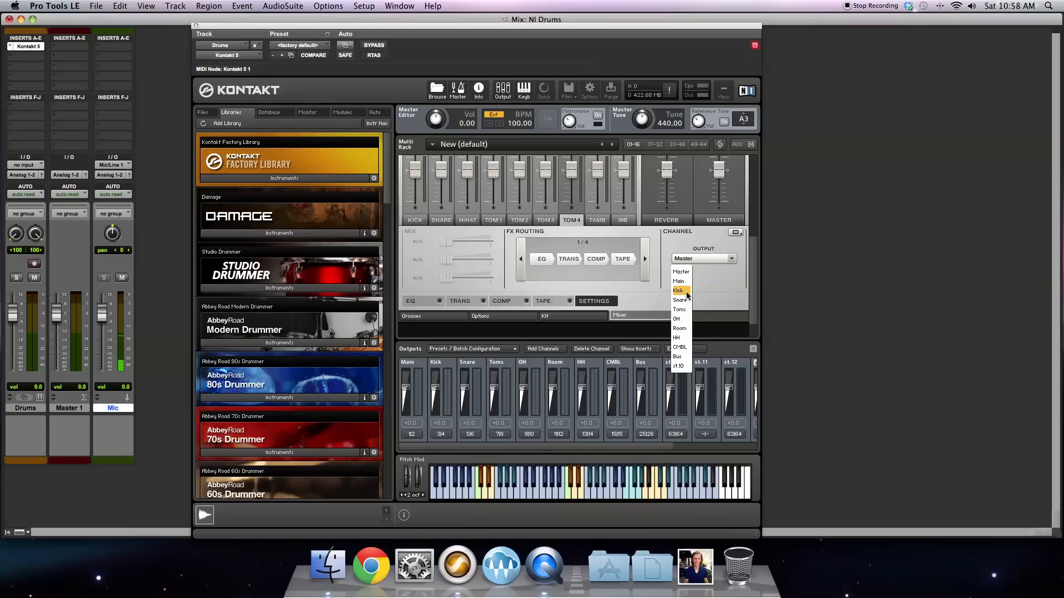
{"action": "left_click", "coordinate": [681, 309]}
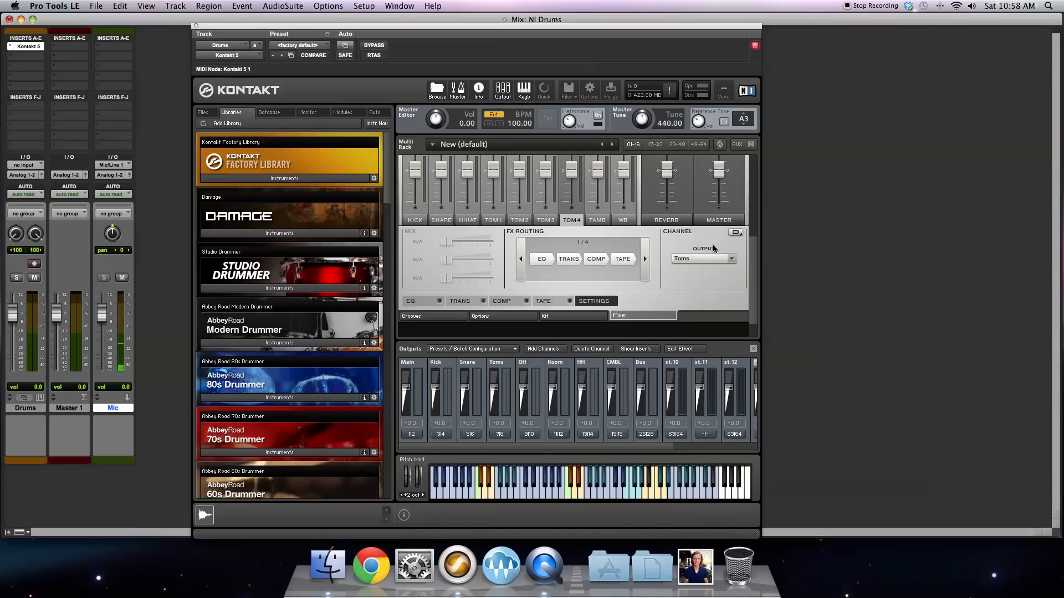
Step: Show the kit mics in the Studio Drummer mixer and route the OH ST channel to the OH output
{"action": "scroll", "coordinate": [714, 243], "scroll_direction": "up", "scroll_amount": 6}
{"action": "left_click", "coordinate": [681, 232]}
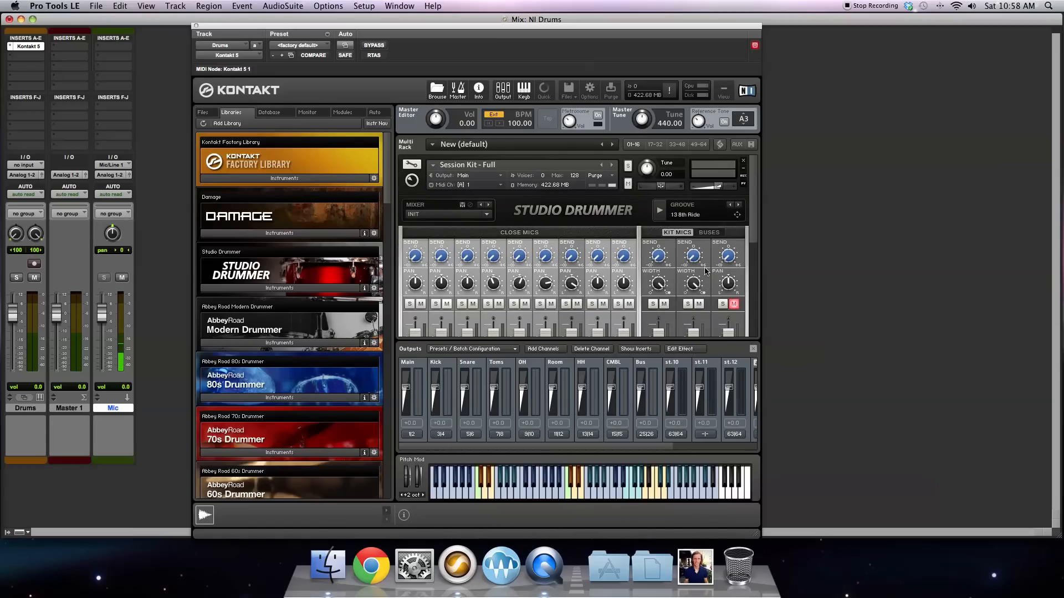
{"action": "scroll", "coordinate": [705, 266], "scroll_direction": "down", "scroll_amount": 3}
{"action": "scroll", "coordinate": [704, 270], "scroll_direction": "down", "scroll_amount": 1}
{"action": "left_click", "coordinate": [660, 292]}
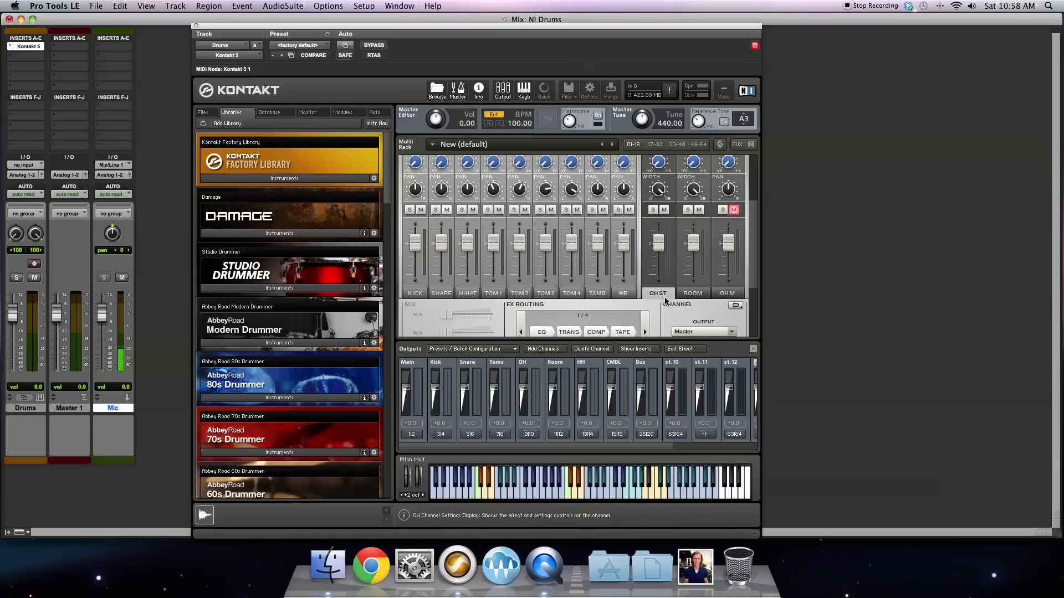
{"action": "left_click", "coordinate": [693, 332]}
{"action": "left_click", "coordinate": [681, 384]}
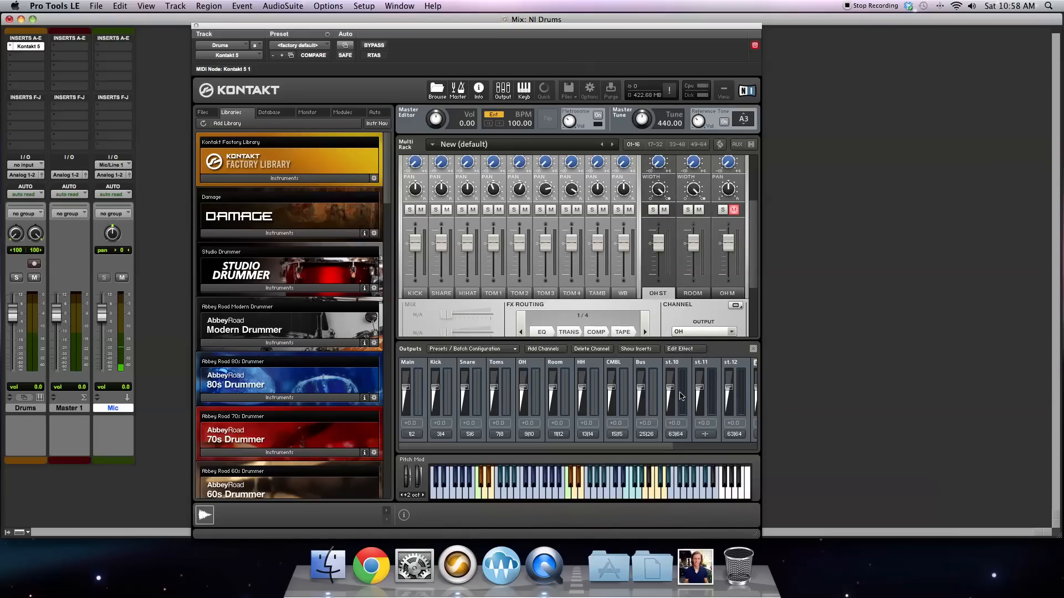
Step: Route the Room mic channel to the Room output
{"action": "left_click", "coordinate": [693, 294]}
{"action": "left_click", "coordinate": [694, 332]}
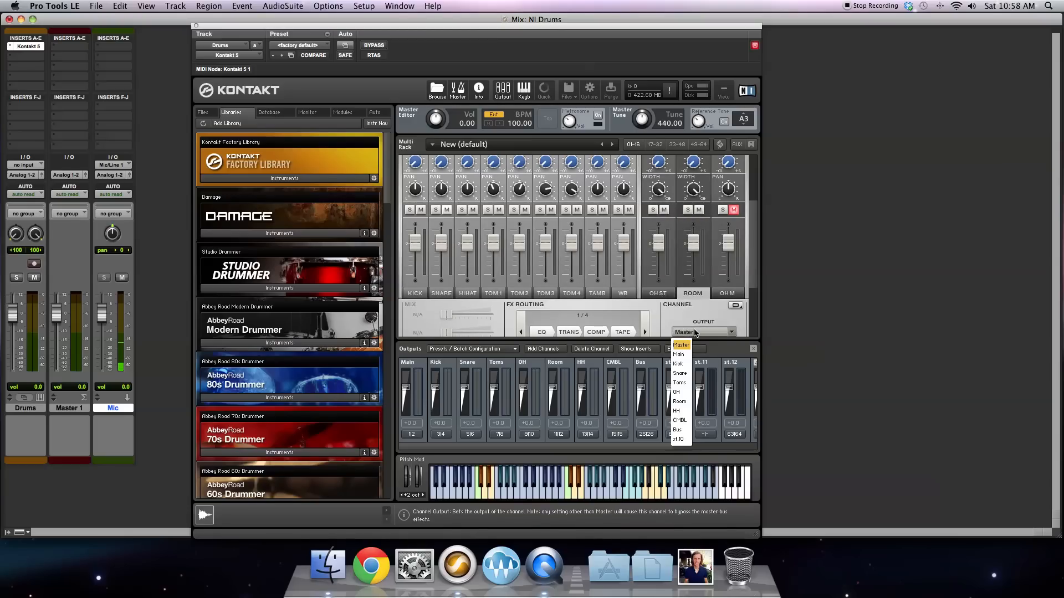
{"action": "left_click", "coordinate": [682, 402]}
{"action": "scroll", "coordinate": [693, 305], "scroll_direction": "down", "scroll_amount": 2}
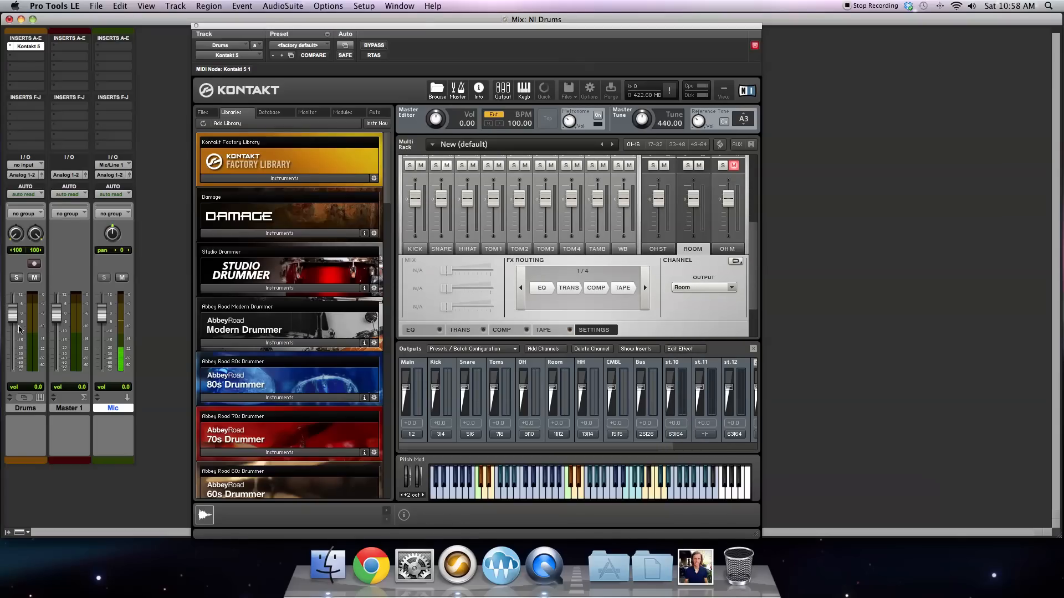
Step: Close the Kontakt plug-in window and show the mixer's track list, wide enough to read the full track names
{"action": "key", "text": "space"}
{"action": "left_click_drag", "start_coordinate": [204, 27], "coordinate": [335, 28]}
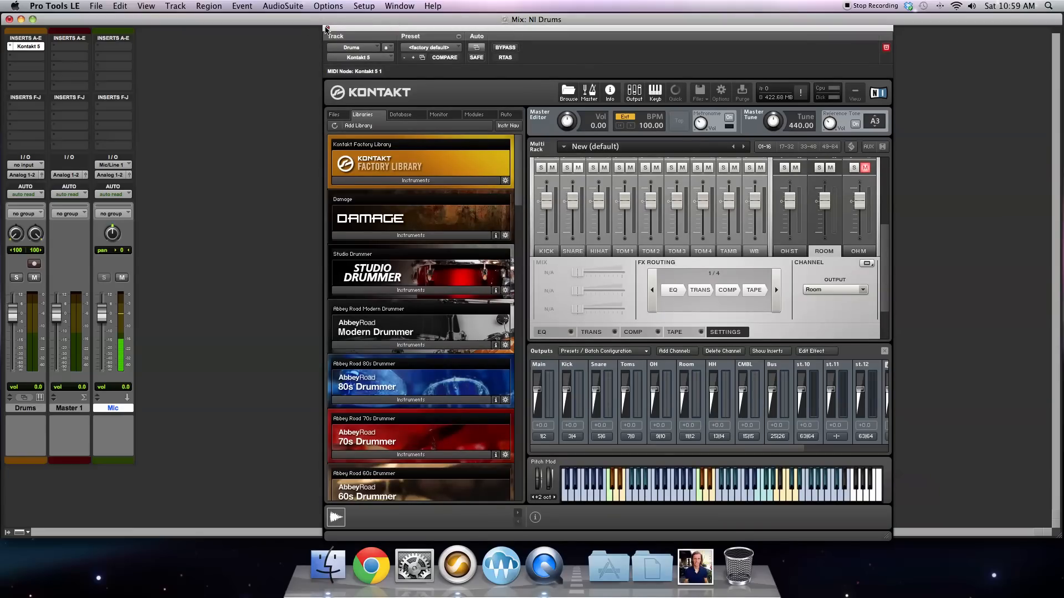
{"action": "left_click", "coordinate": [326, 29]}
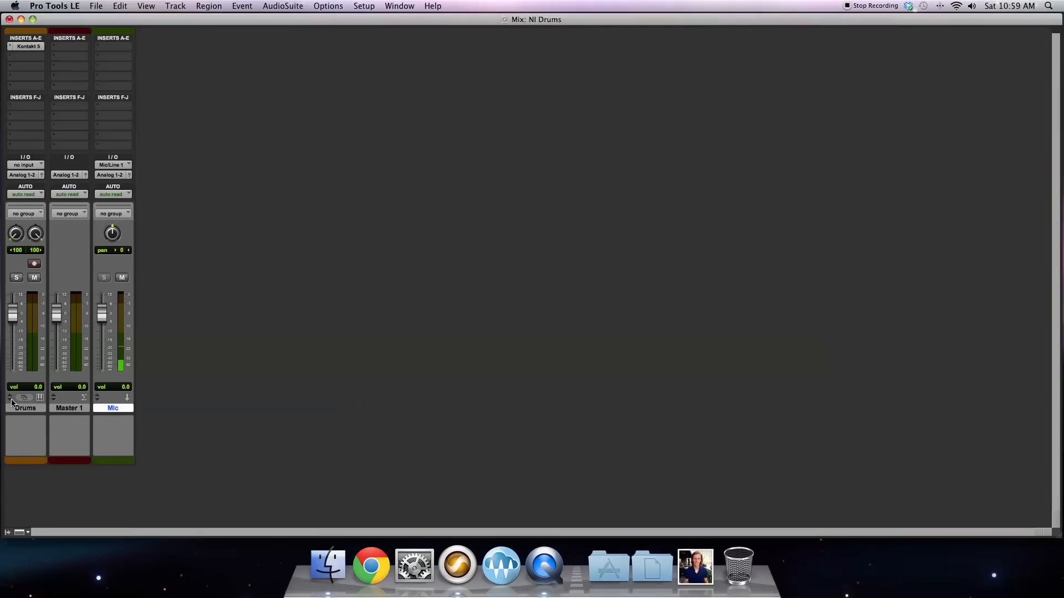
{"action": "left_click", "coordinate": [7, 533]}
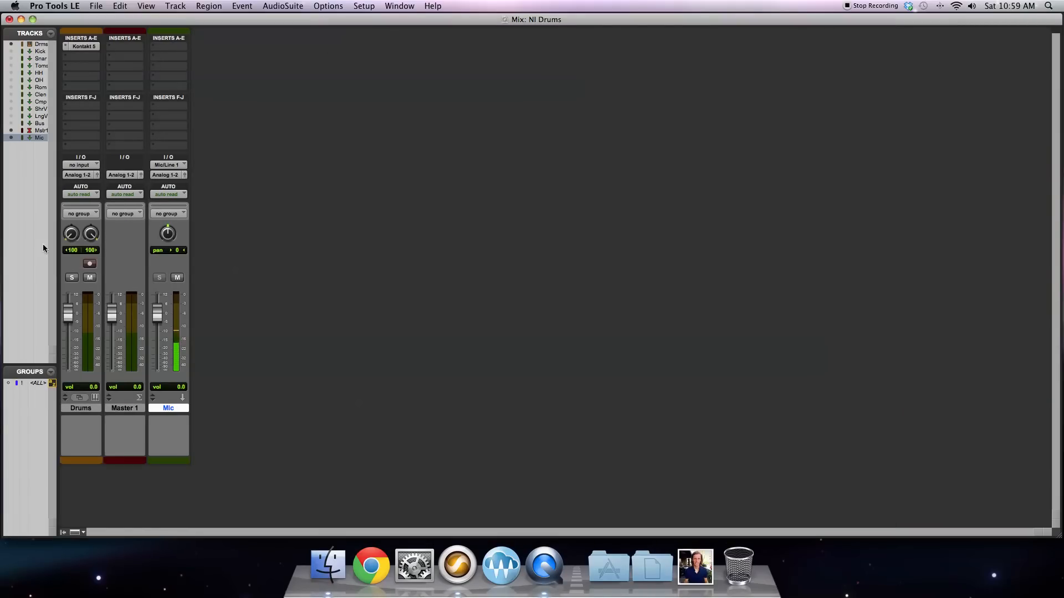
{"action": "left_click_drag", "start_coordinate": [74, 231], "coordinate": [73, 231]}
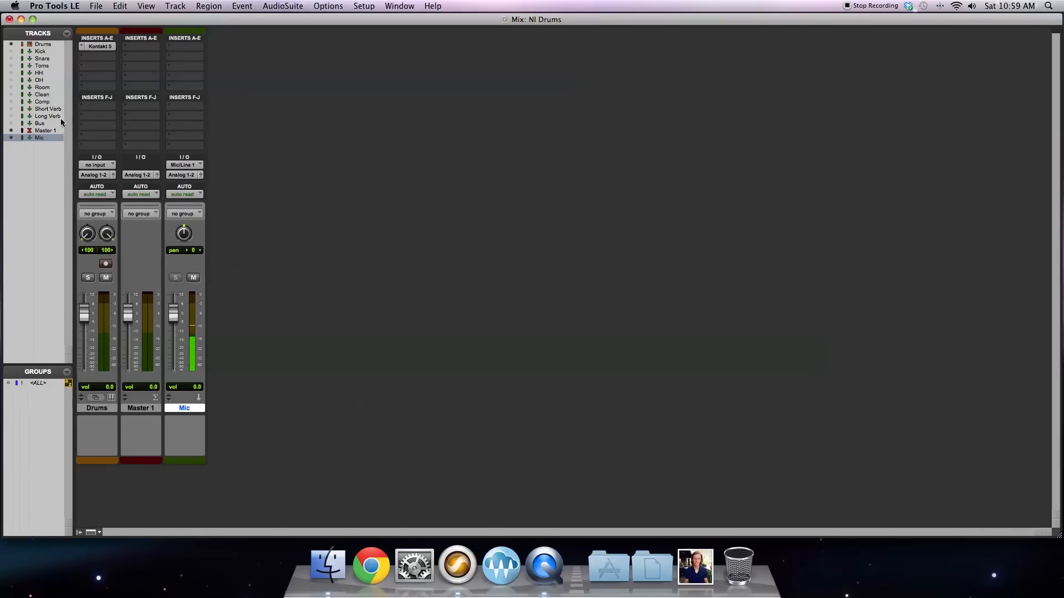
Step: Show the hidden Kick, Snare, Toms, HH, OH and Room tracks in the mixer
{"action": "left_click", "coordinate": [35, 52]}
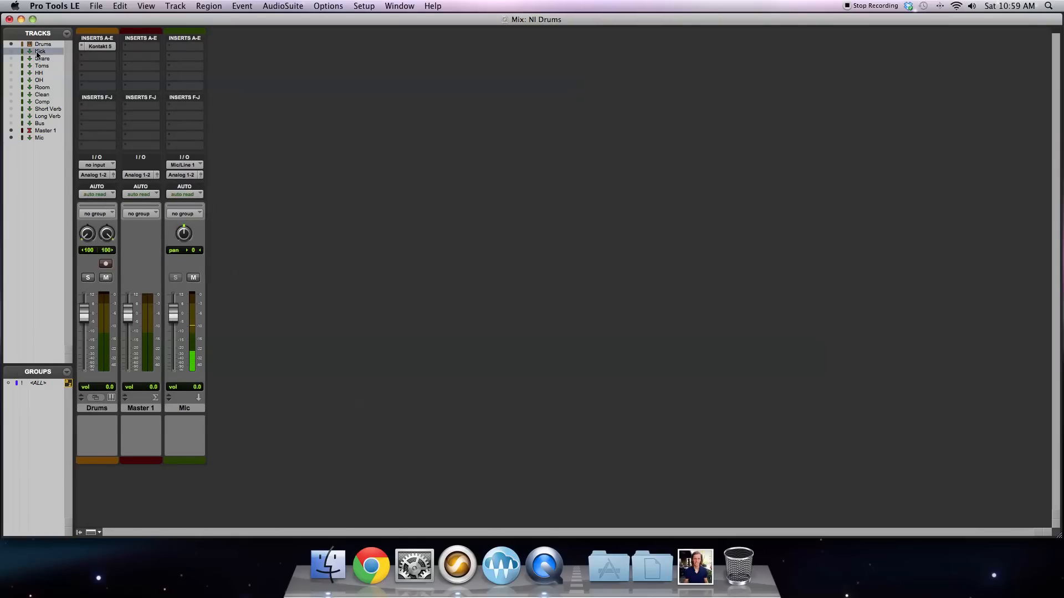
{"action": "left_click", "coordinate": [43, 87], "text": "shift"}
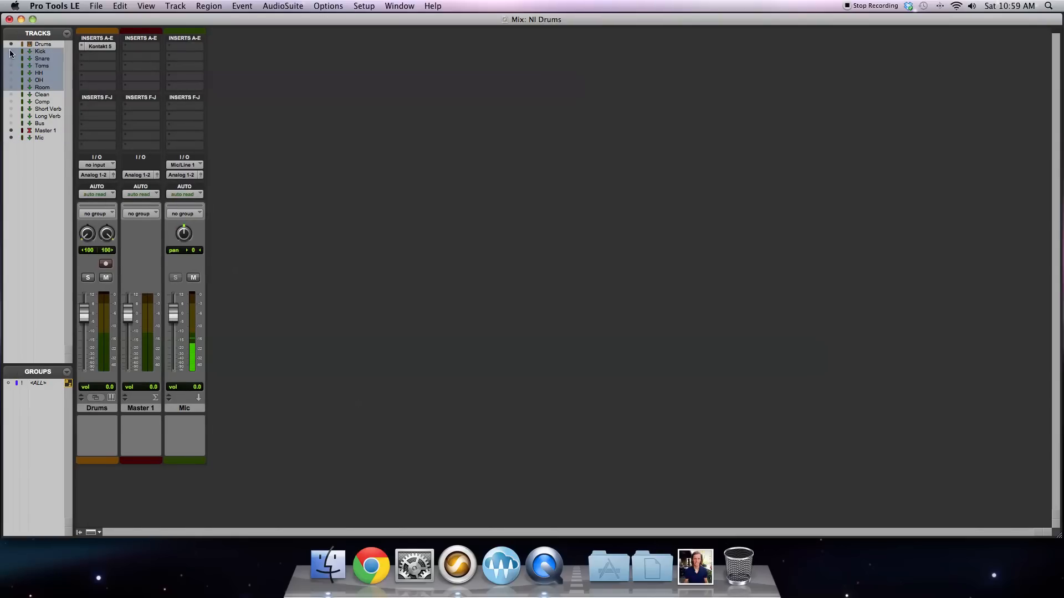
{"action": "right_click", "coordinate": [31, 55]}
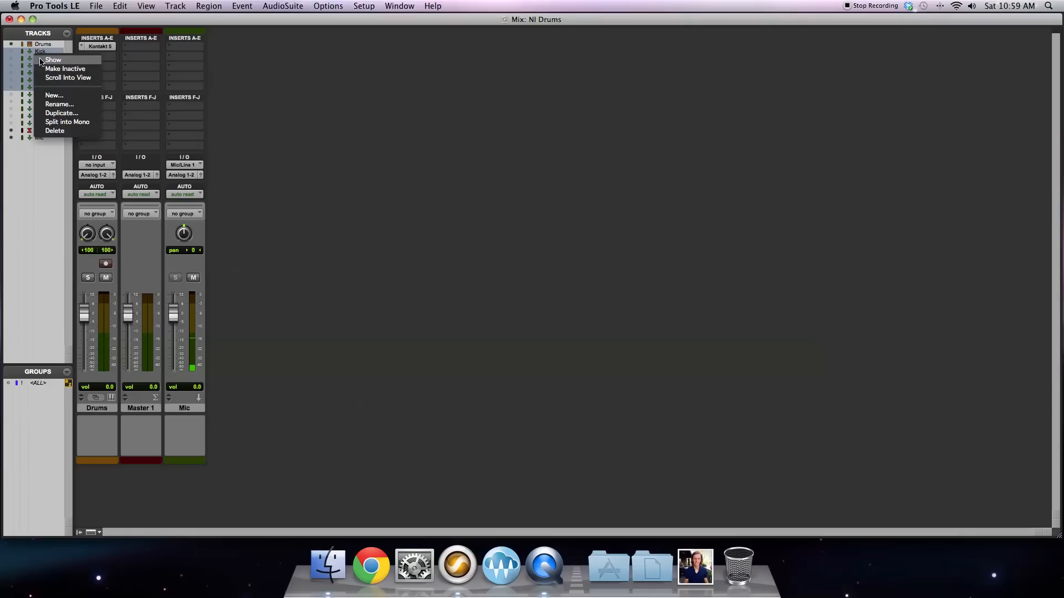
{"action": "left_click", "coordinate": [41, 58]}
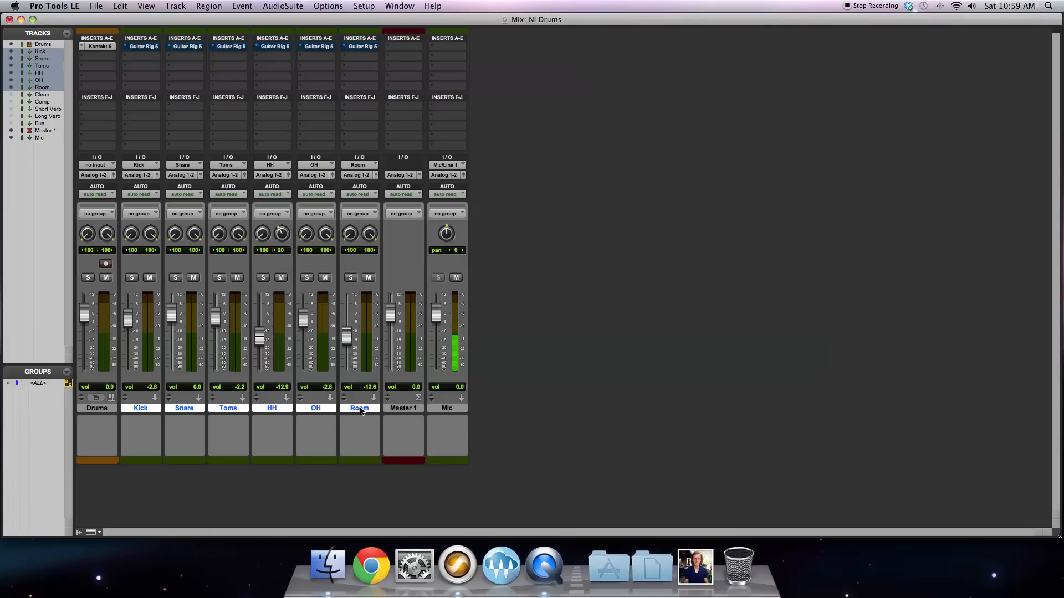
{"action": "left_click", "coordinate": [177, 7]}
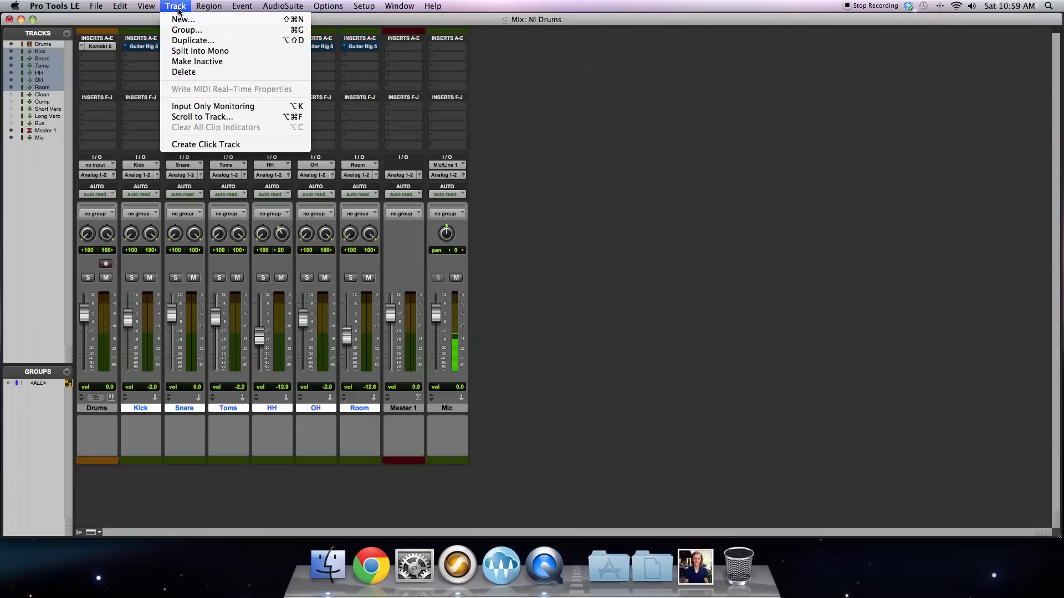
{"action": "left_click", "coordinate": [183, 20]}
{"action": "left_click", "coordinate": [486, 192]}
{"action": "left_click", "coordinate": [474, 202]}
{"action": "left_click", "coordinate": [524, 193]}
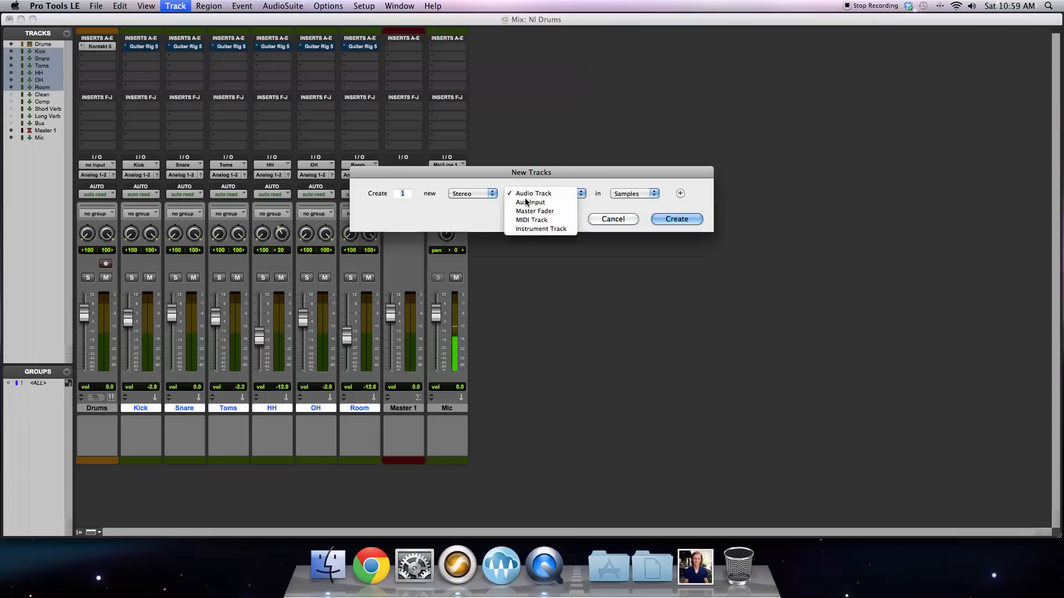
{"action": "left_click", "coordinate": [526, 202]}
{"action": "left_click", "coordinate": [612, 218]}
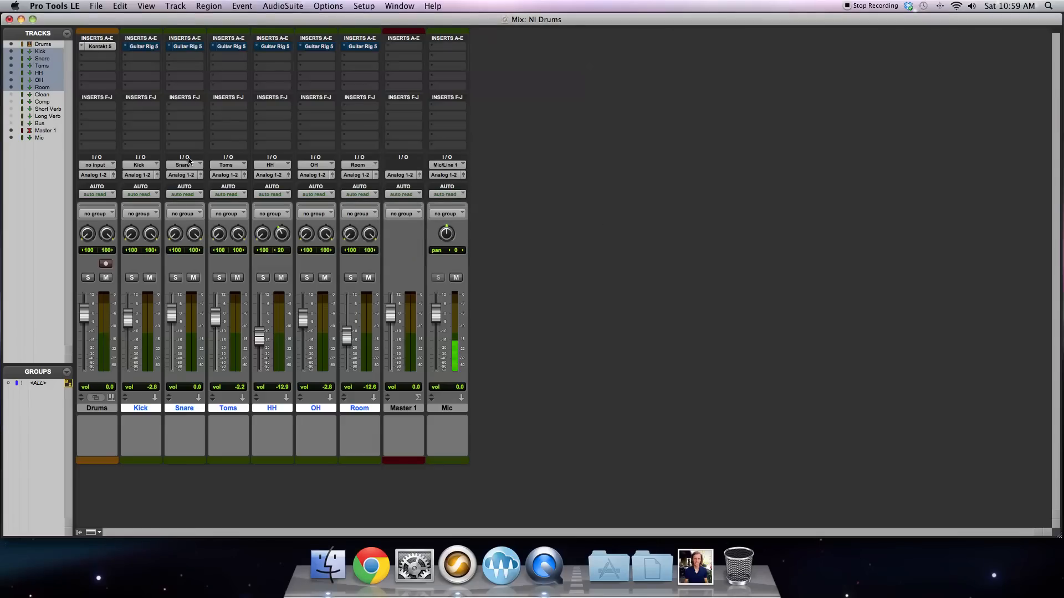
Step: Review the Kontakt 5 plug-in outputs available as the Kick track's input
{"action": "left_click", "coordinate": [139, 164]}
{"action": "mouse_move", "coordinate": [147, 166]}
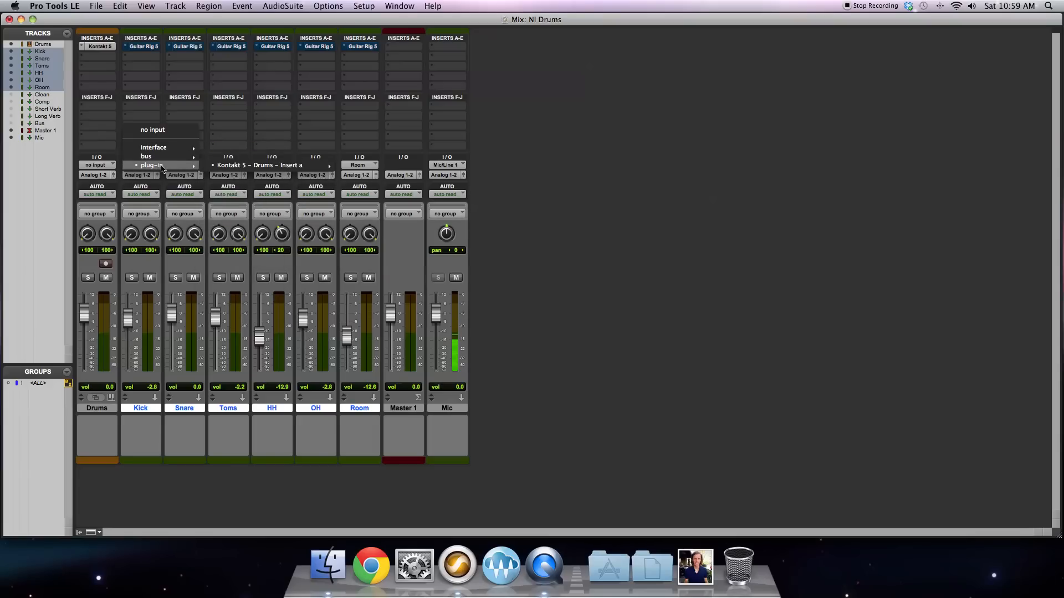
{"action": "mouse_move", "coordinate": [257, 168]}
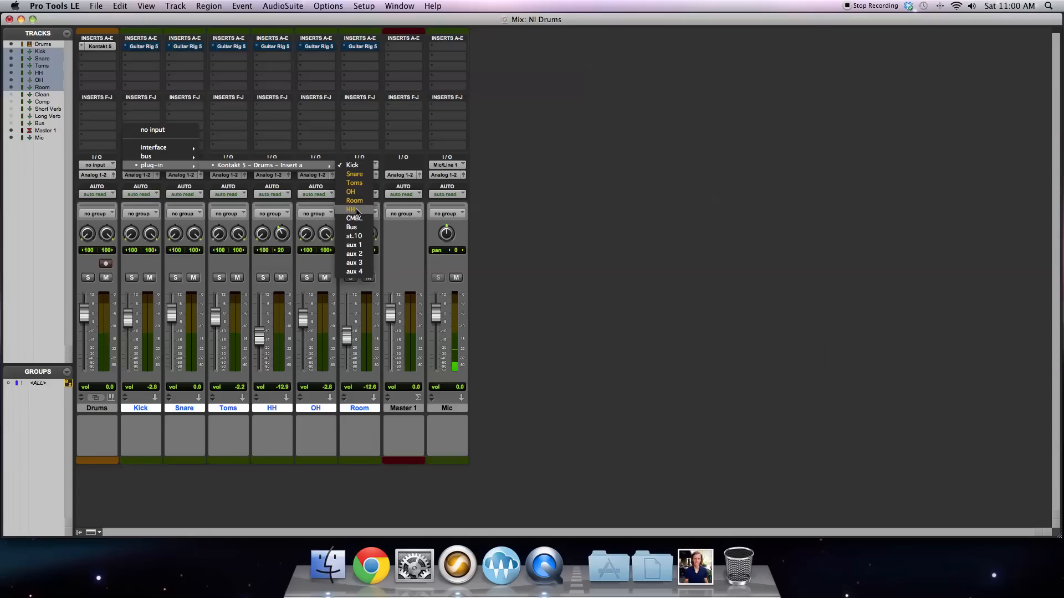
{"action": "left_click", "coordinate": [263, 106]}
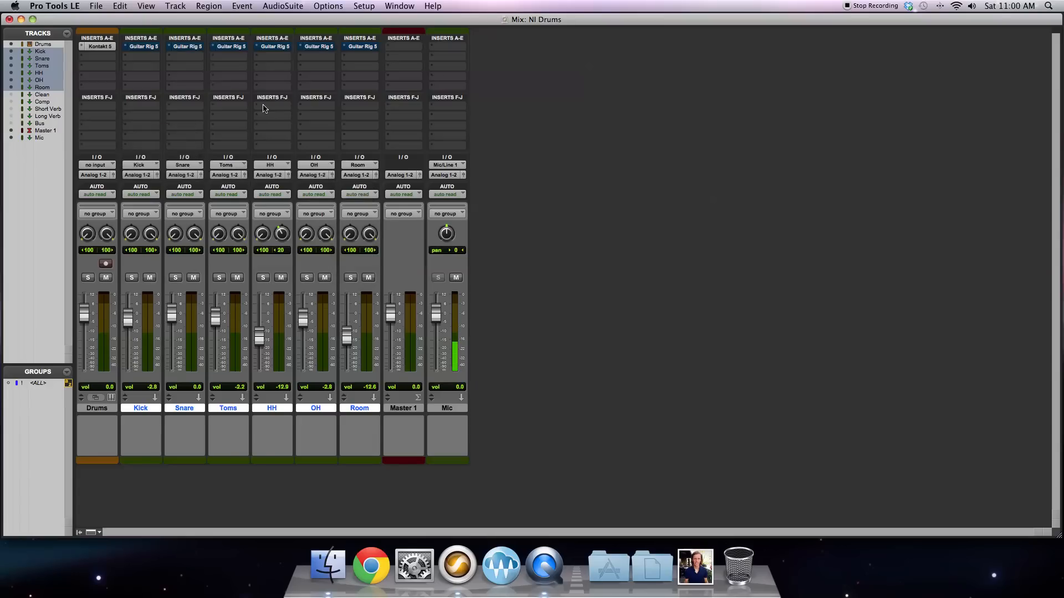
Step: Set the Snare track's input to the Snare output of the Kontakt 5 plug-in on the Drums track
{"action": "left_click", "coordinate": [185, 165]}
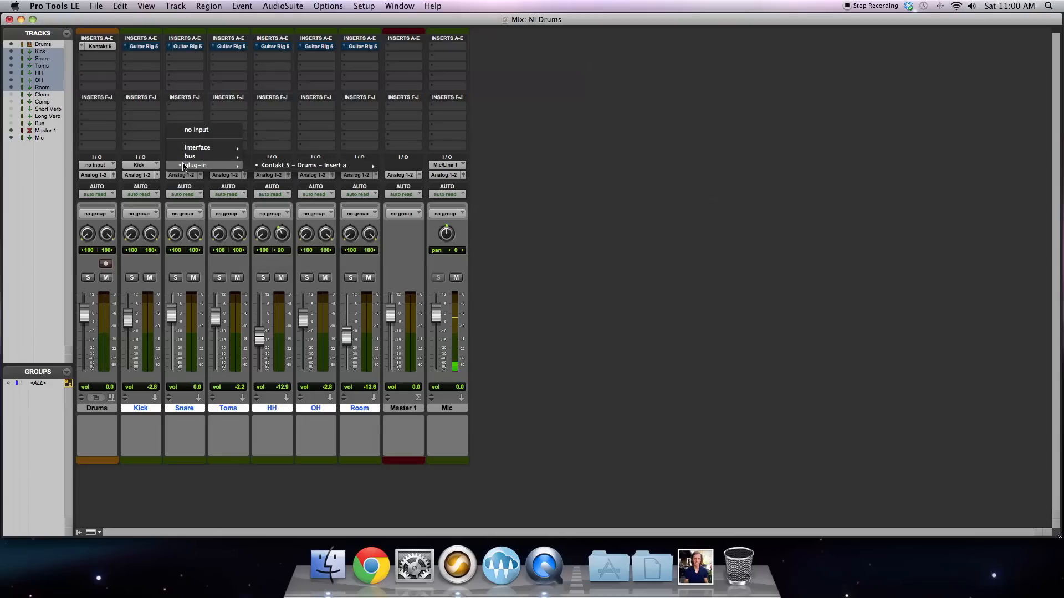
{"action": "mouse_move", "coordinate": [365, 166]}
{"action": "left_click", "coordinate": [397, 175]}
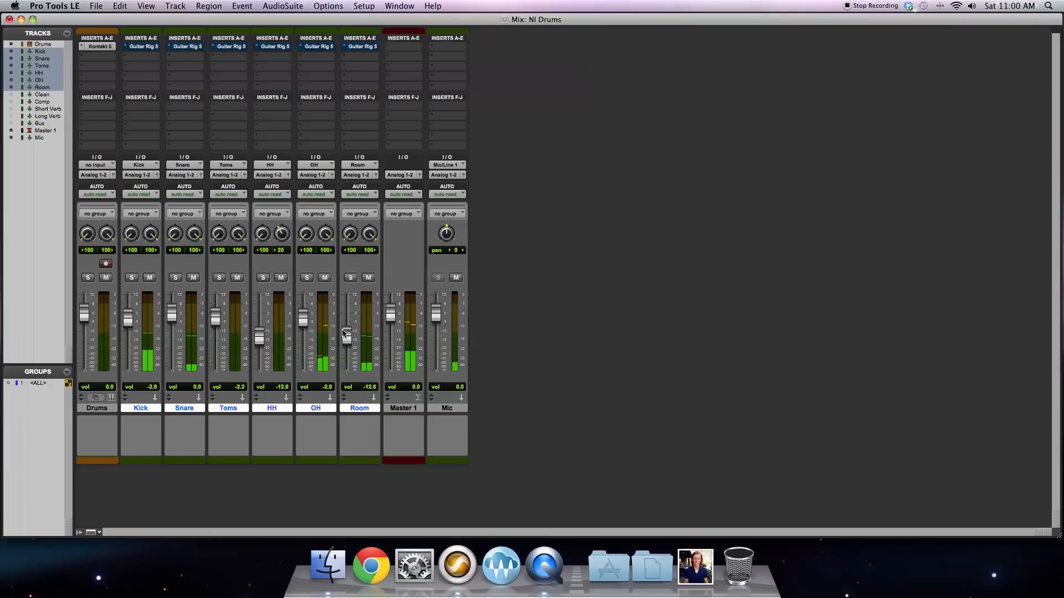
Step: Lower the snare channel's bottom mic level slightly in the Drums track's Kontakt mixer, and close the plug-in window
{"action": "left_click", "coordinate": [106, 47]}
{"action": "left_click", "coordinate": [575, 253]}
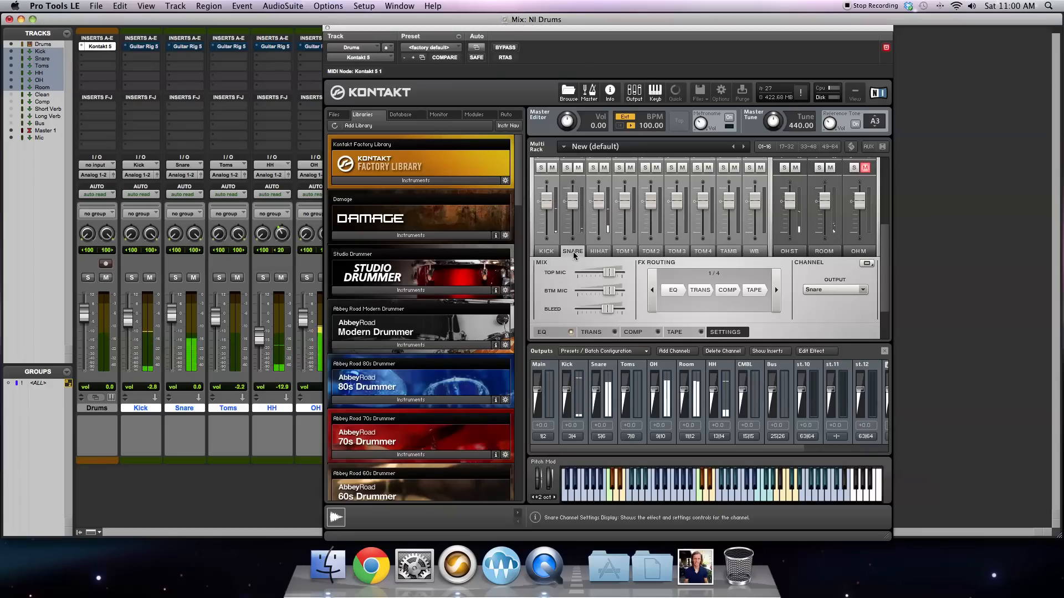
{"action": "left_click_drag", "start_coordinate": [609, 291], "coordinate": [595, 296]}
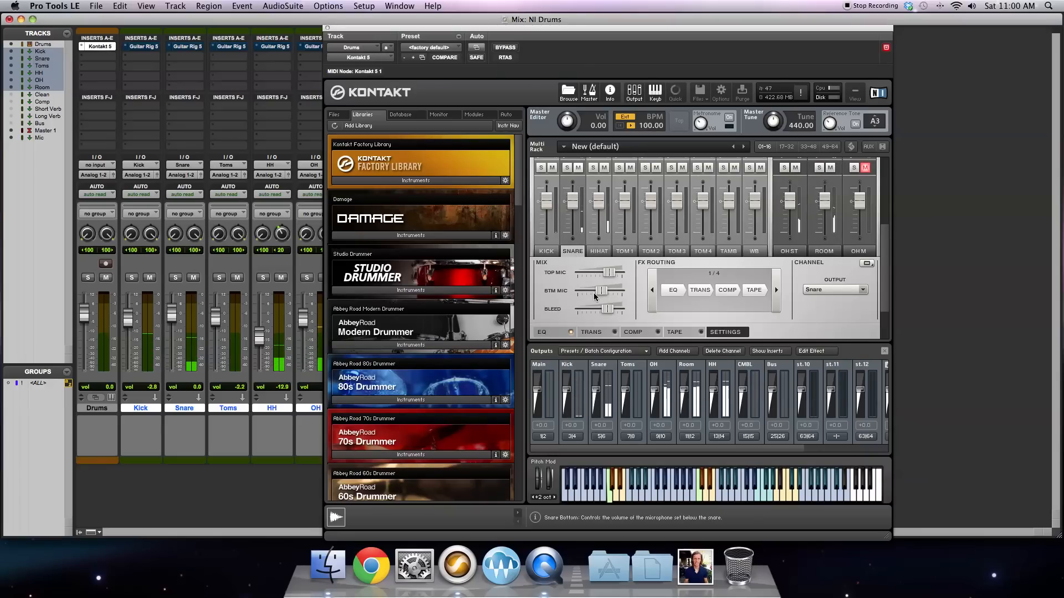
{"action": "left_click_drag", "start_coordinate": [595, 296], "coordinate": [601, 294]}
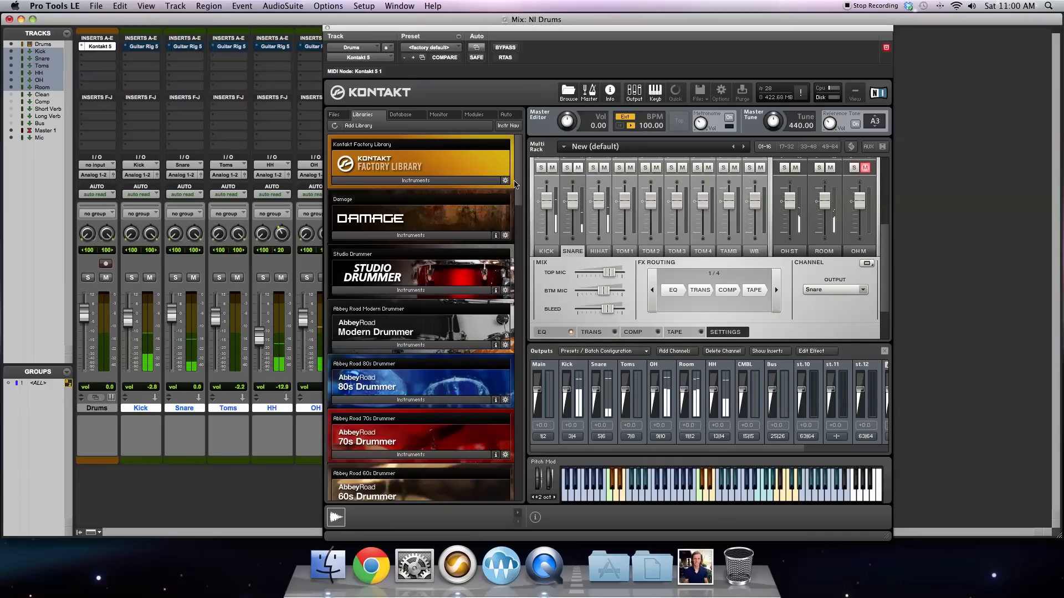
{"action": "left_click", "coordinate": [326, 27]}
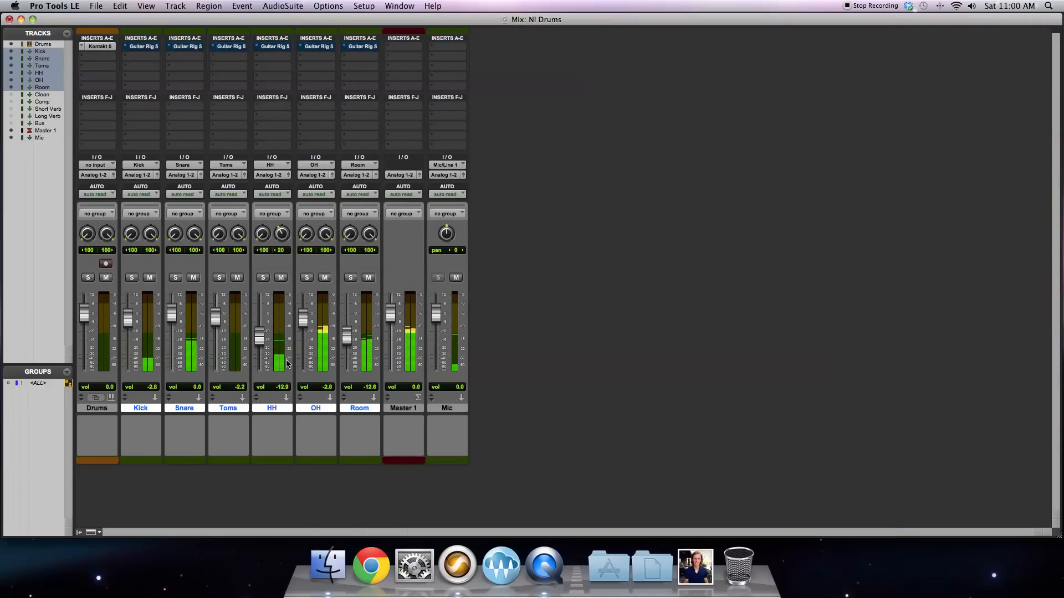
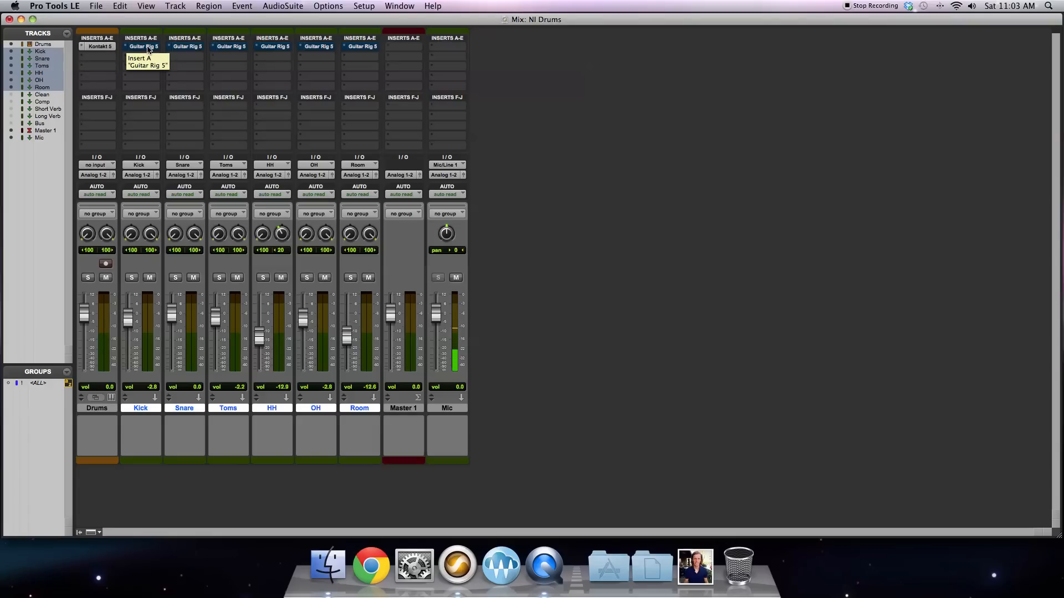
Step: Solo the Kick track and open its Guitar Rig 5 insert
{"action": "left_click", "coordinate": [132, 278]}
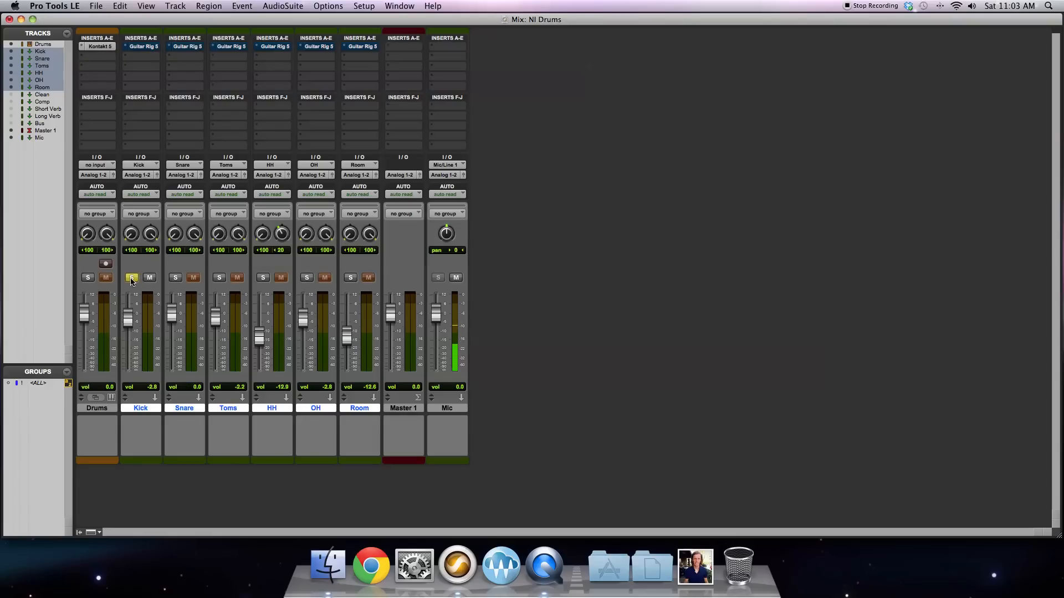
{"action": "left_click", "coordinate": [149, 47]}
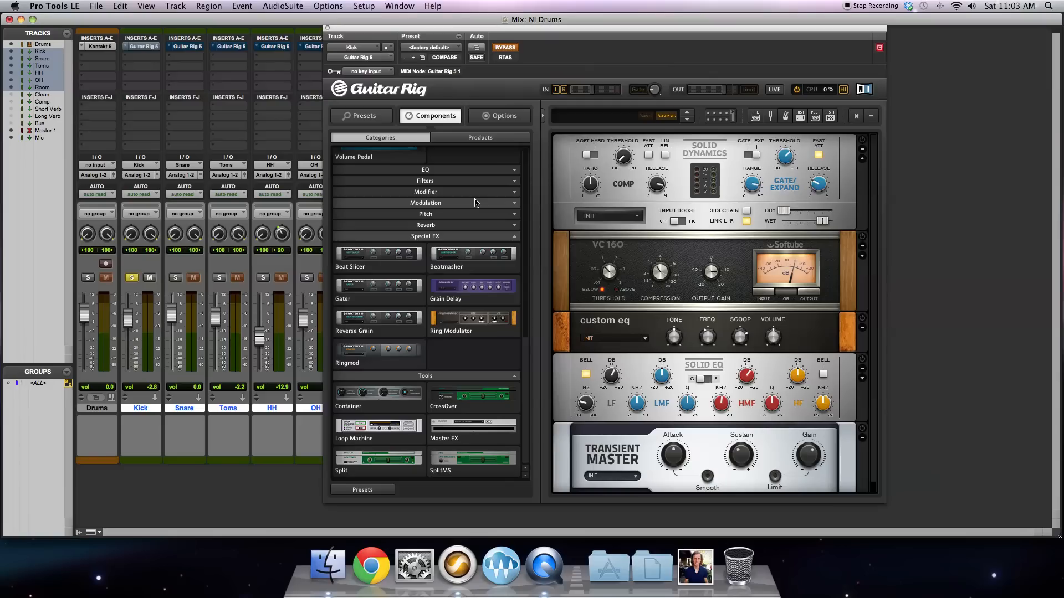
Step: Collapse the expanded Special FX, Tools, Dynamics and Distortion categories in Guitar Rig's component browser
{"action": "left_click", "coordinate": [443, 236]}
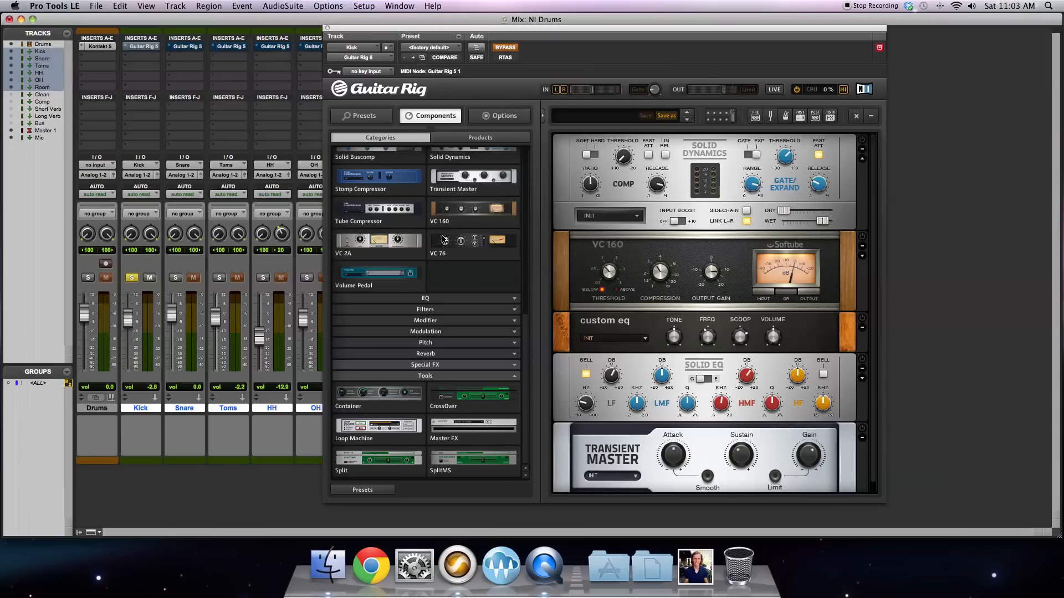
{"action": "left_click", "coordinate": [432, 379]}
{"action": "scroll", "coordinate": [383, 180], "scroll_direction": "up", "scroll_amount": 1}
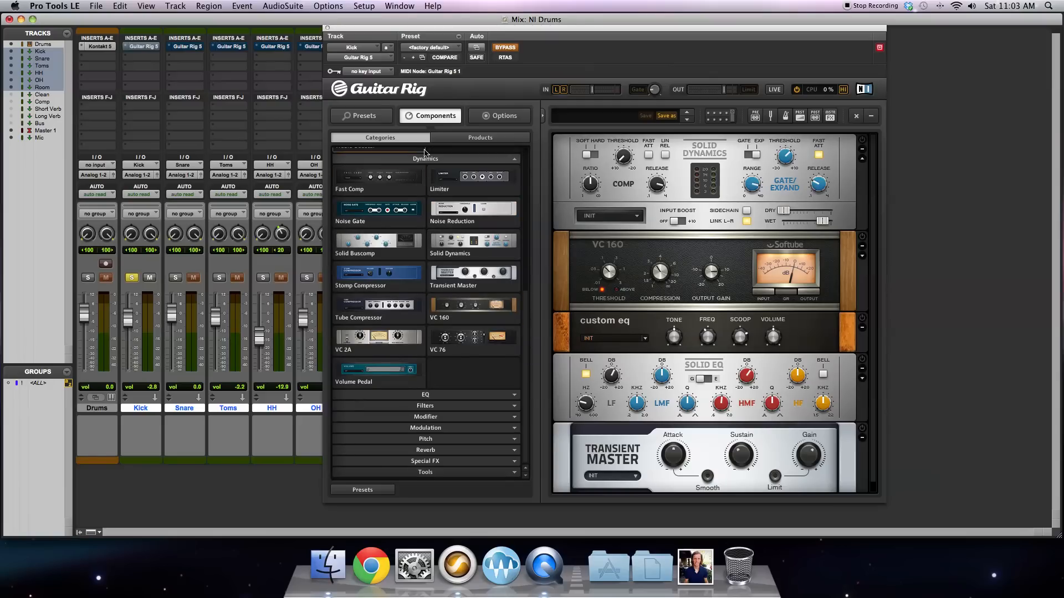
{"action": "left_click", "coordinate": [427, 160]}
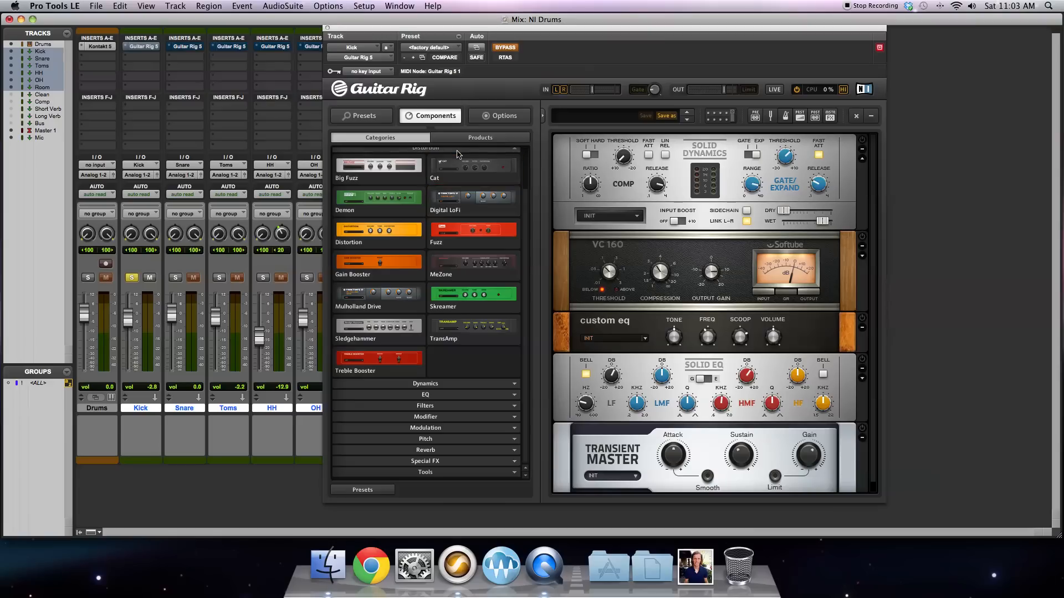
{"action": "scroll", "coordinate": [460, 165], "scroll_direction": "up", "scroll_amount": 1}
{"action": "left_click", "coordinate": [453, 181]}
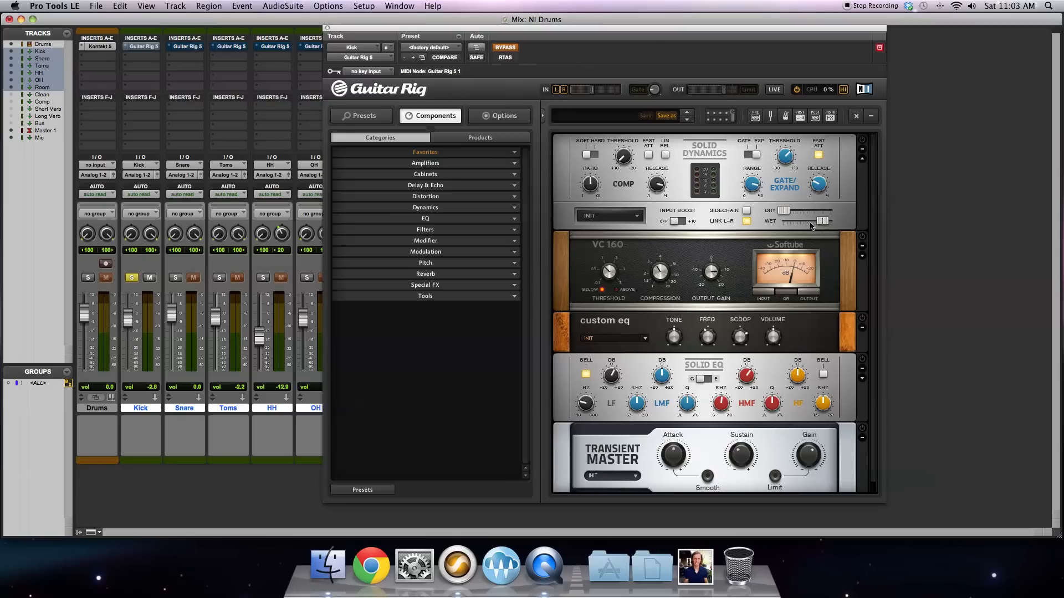
Step: Take Guitar Rig 5 out of bypass and adjust the Solid Dynamics gate's release for the kick
{"action": "left_click", "coordinate": [784, 214]}
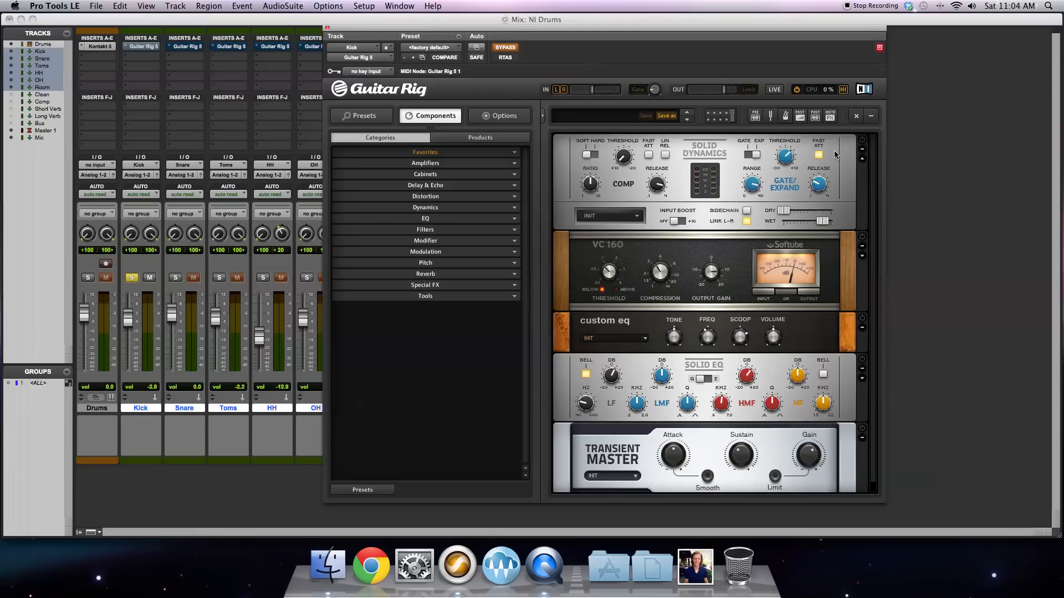
{"action": "left_click", "coordinate": [511, 47]}
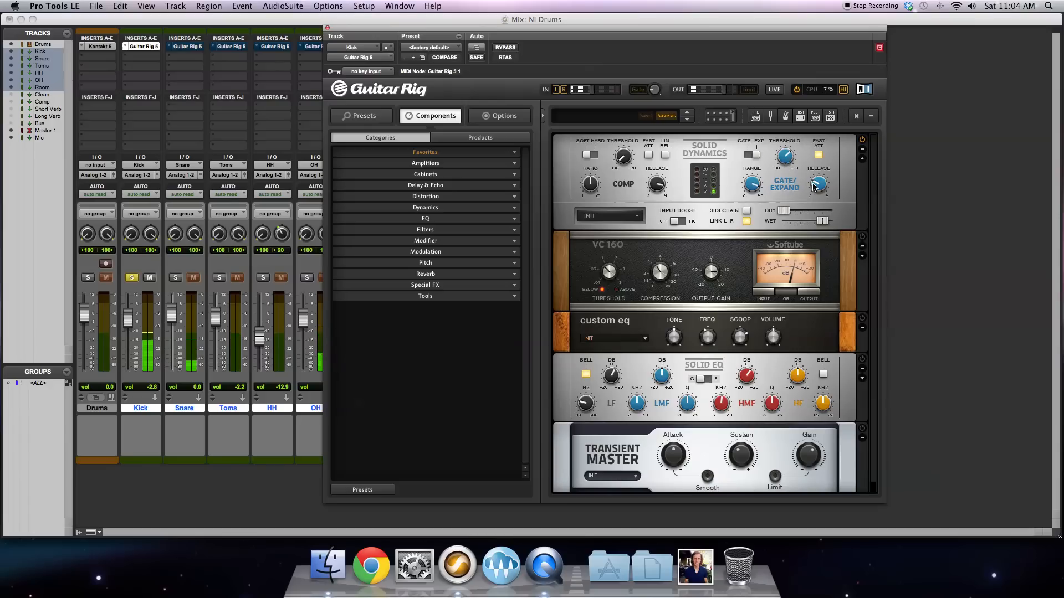
{"action": "left_click_drag", "start_coordinate": [813, 192], "coordinate": [813, 194]}
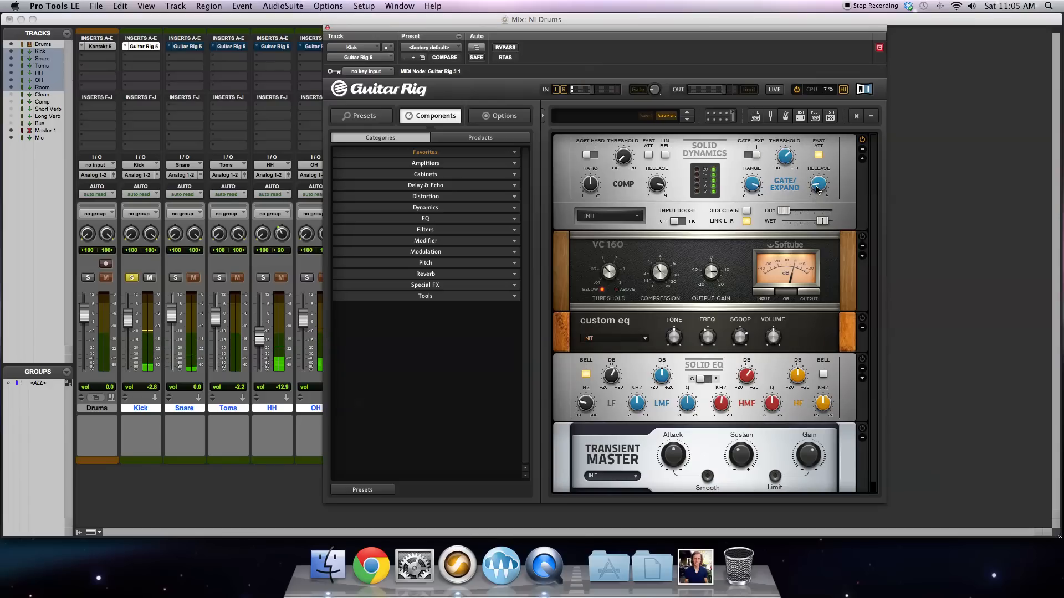
{"action": "mouse_move", "coordinate": [816, 190]}
{"action": "left_mouse_down"}
{"action": "mouse_move", "coordinate": [816, 132]}
{"action": "mouse_move", "coordinate": [811, 187]}
{"action": "left_mouse_up"}
Step: Try a lower range on the Solid Dynamics gate, raise it again, and fine-tune the gate's threshold
{"action": "left_click_drag", "start_coordinate": [754, 184], "coordinate": [778, 242]}
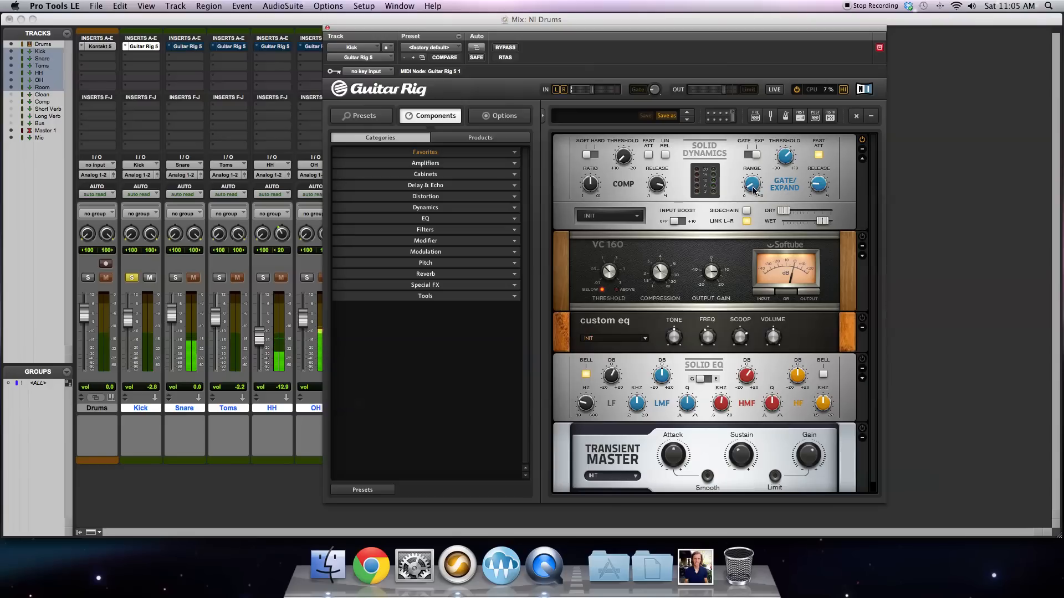
{"action": "left_click_drag", "start_coordinate": [753, 191], "coordinate": [744, 134]}
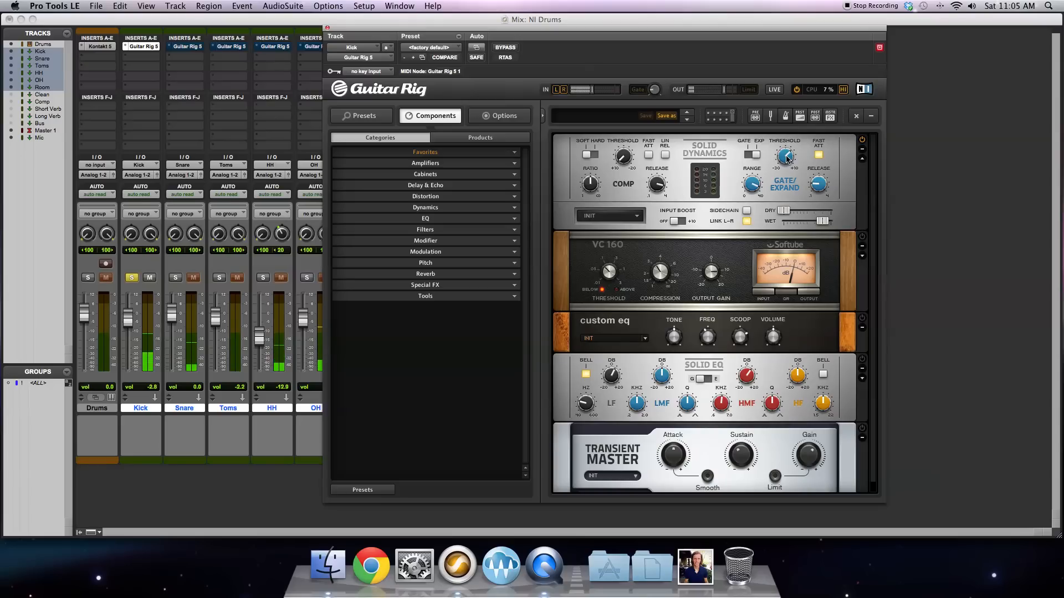
{"action": "mouse_move", "coordinate": [787, 159]}
{"action": "left_mouse_down"}
{"action": "mouse_move", "coordinate": [787, 173]}
{"action": "mouse_move", "coordinate": [788, 154]}
{"action": "left_mouse_up"}
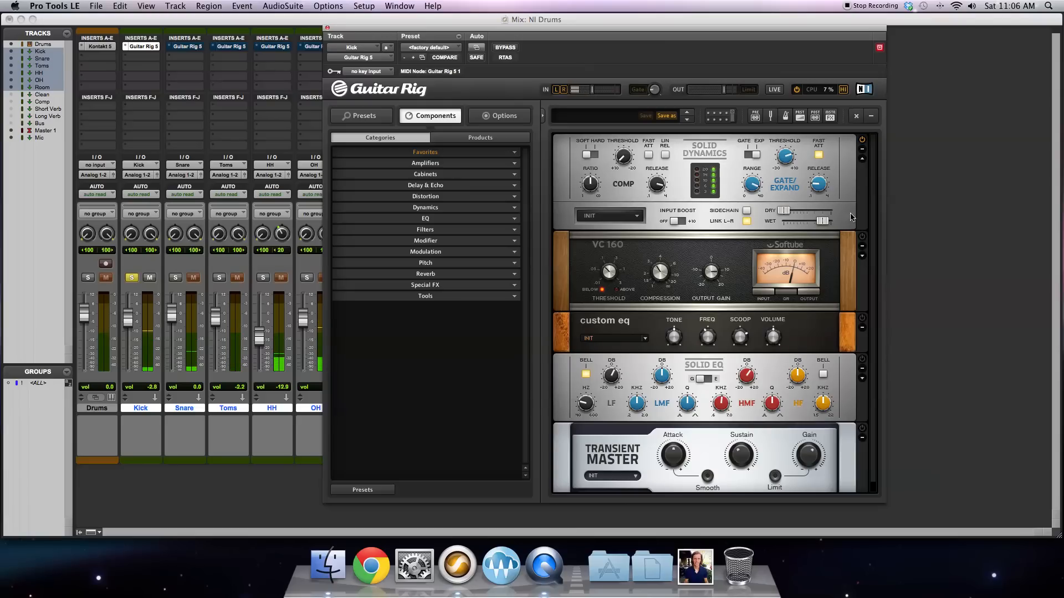
Step: Expand the VC 160 compressor's extra controls and switch the compressor on
{"action": "scroll", "coordinate": [853, 189], "scroll_direction": "down", "scroll_amount": 1}
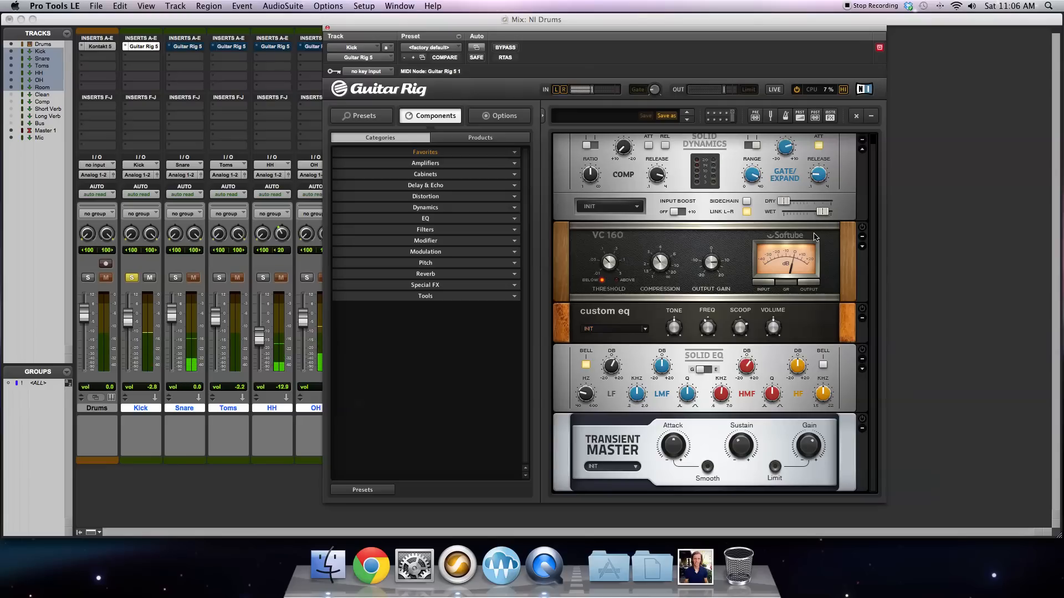
{"action": "left_click", "coordinate": [863, 247]}
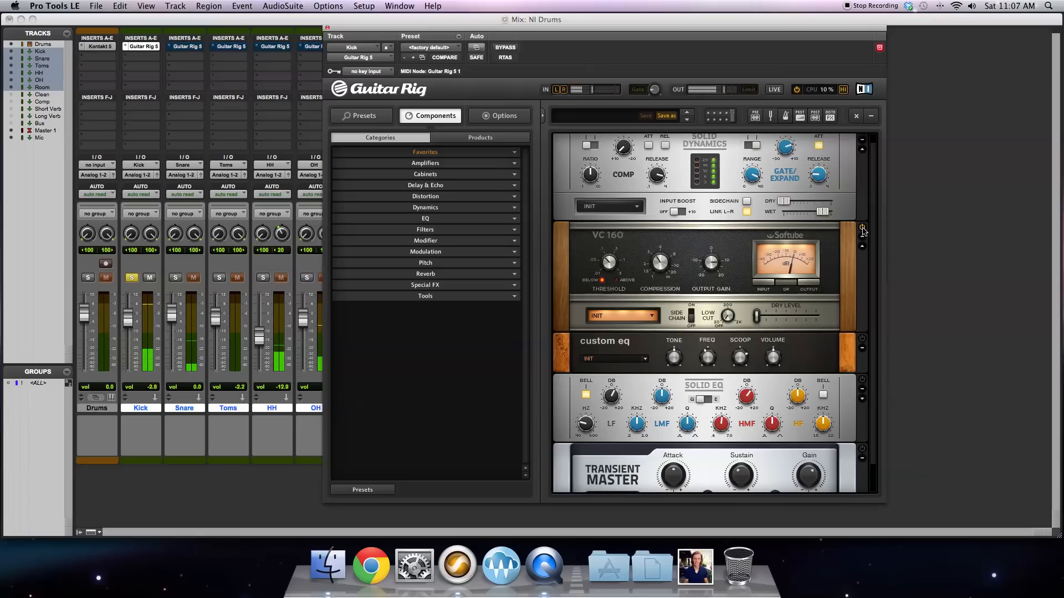
{"action": "left_click", "coordinate": [863, 228]}
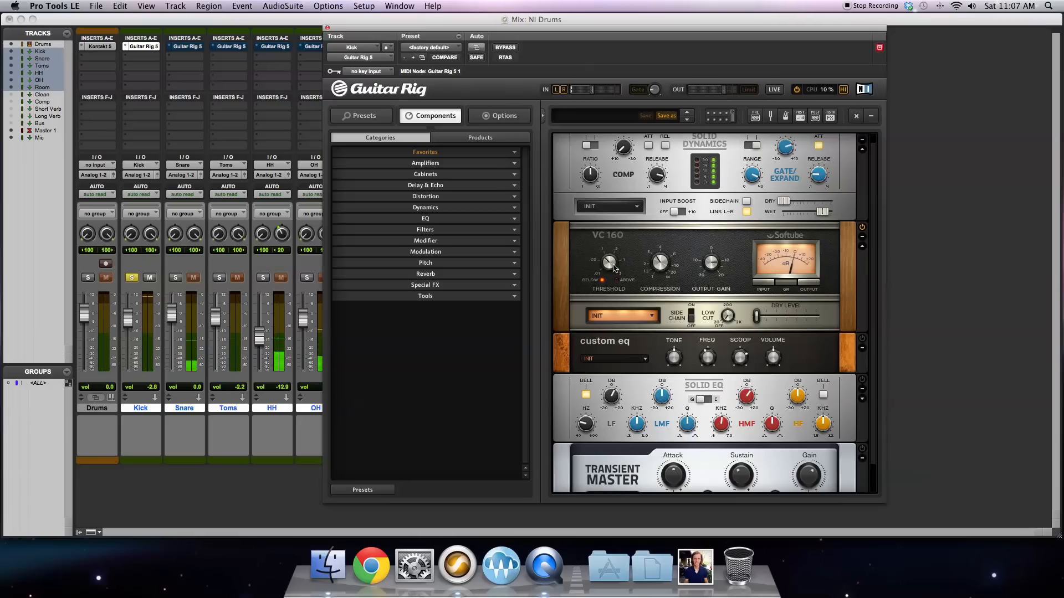
Step: Try the VC 160's threshold down at 31.6 mV, raise it again, and clear the Kick track's clip indicator
{"action": "mouse_move", "coordinate": [613, 265]}
{"action": "left_click_drag", "start_coordinate": [613, 265], "coordinate": [614, 294]}
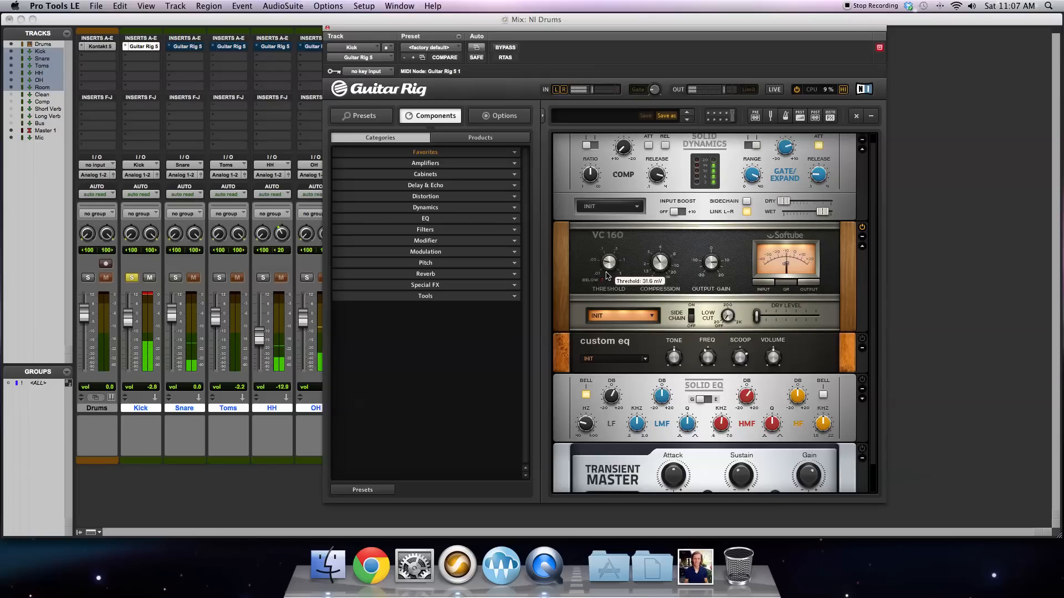
{"action": "left_click_drag", "start_coordinate": [608, 278], "coordinate": [609, 265]}
{"action": "left_click", "coordinate": [146, 294]}
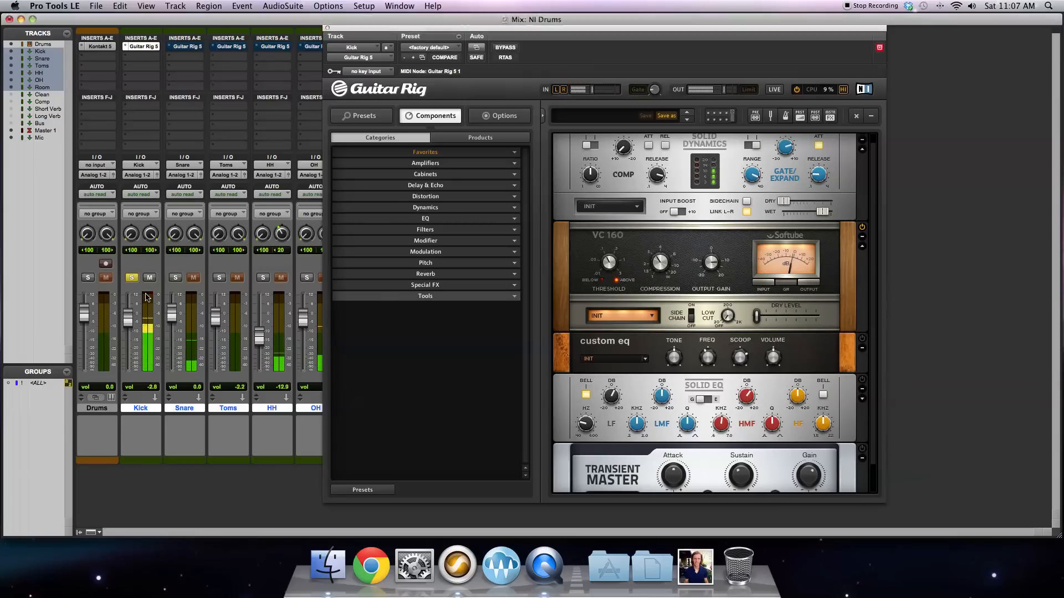
{"action": "left_click", "coordinate": [608, 269]}
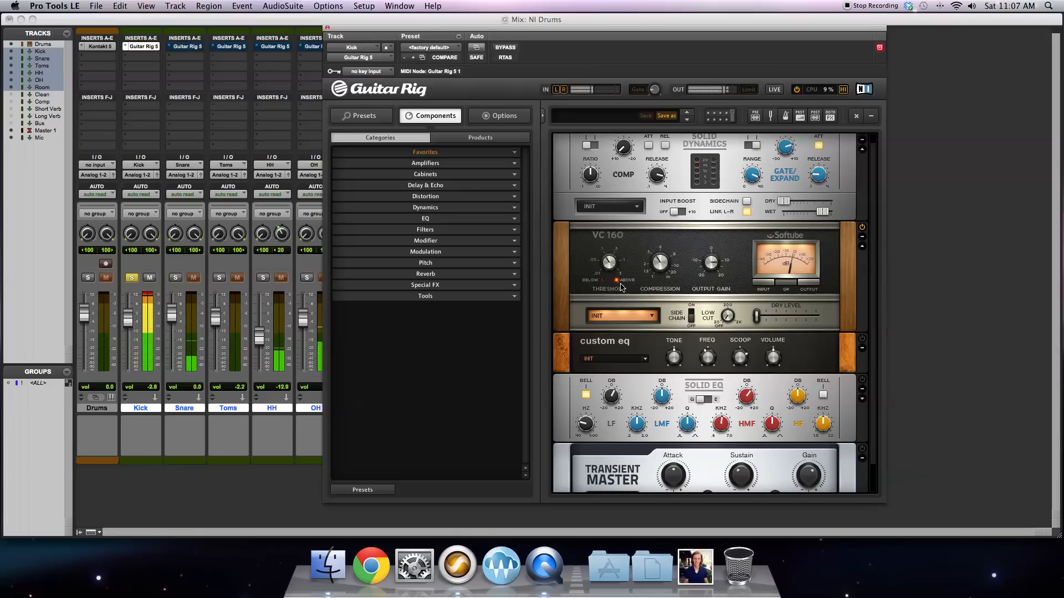
Step: Clear the Kick track's clip indicator again and try the VC 160's compression and dry level controls
{"action": "mouse_move", "coordinate": [713, 273]}
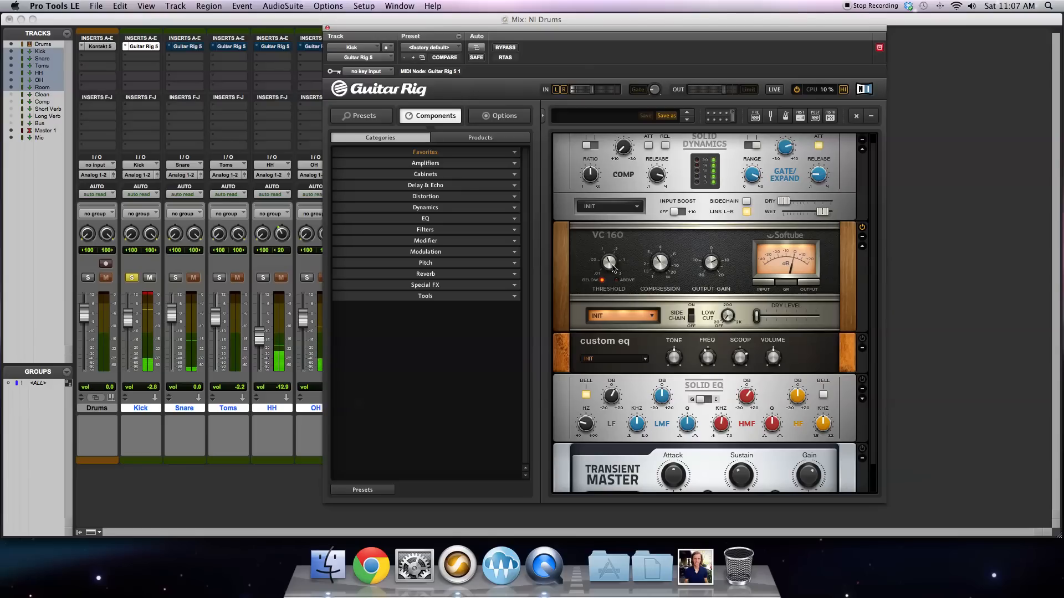
{"action": "left_click", "coordinate": [147, 299]}
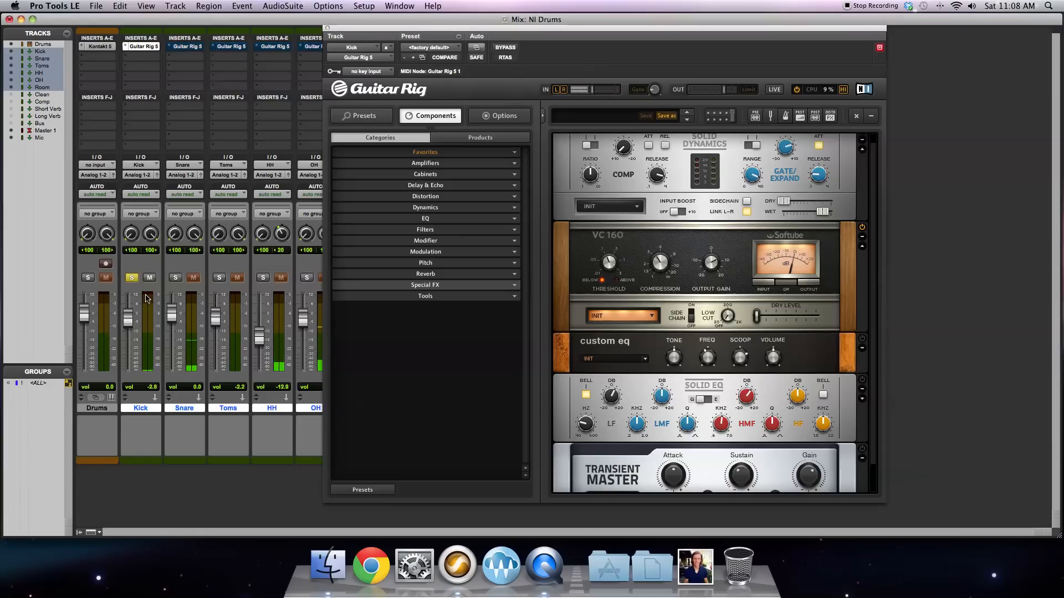
{"action": "left_click", "coordinate": [664, 268]}
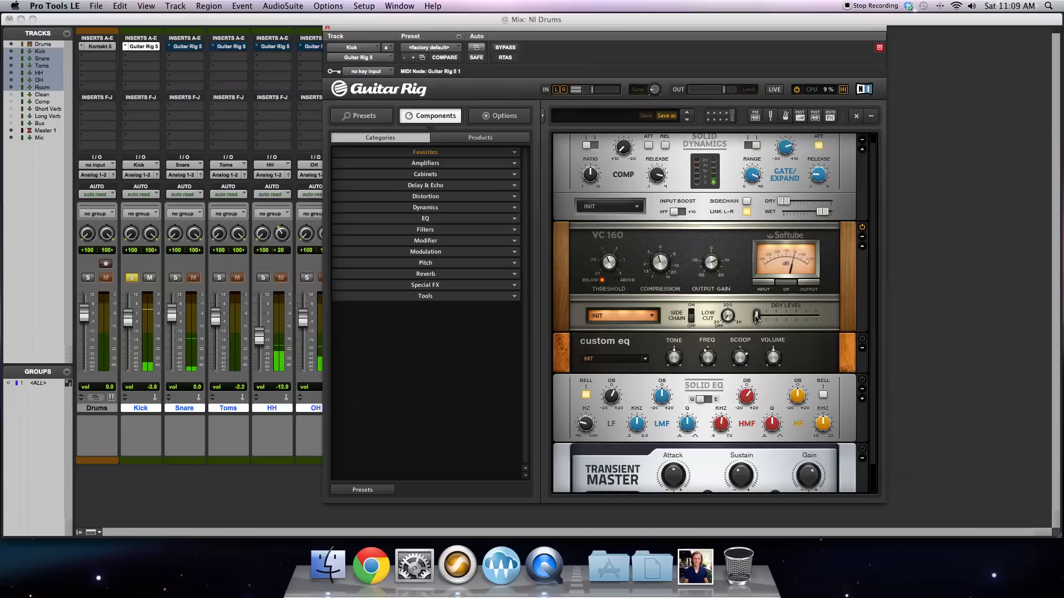
{"action": "mouse_move", "coordinate": [756, 319]}
{"action": "left_mouse_down"}
{"action": "mouse_move", "coordinate": [837, 318]}
{"action": "mouse_move", "coordinate": [735, 320]}
{"action": "left_mouse_up"}
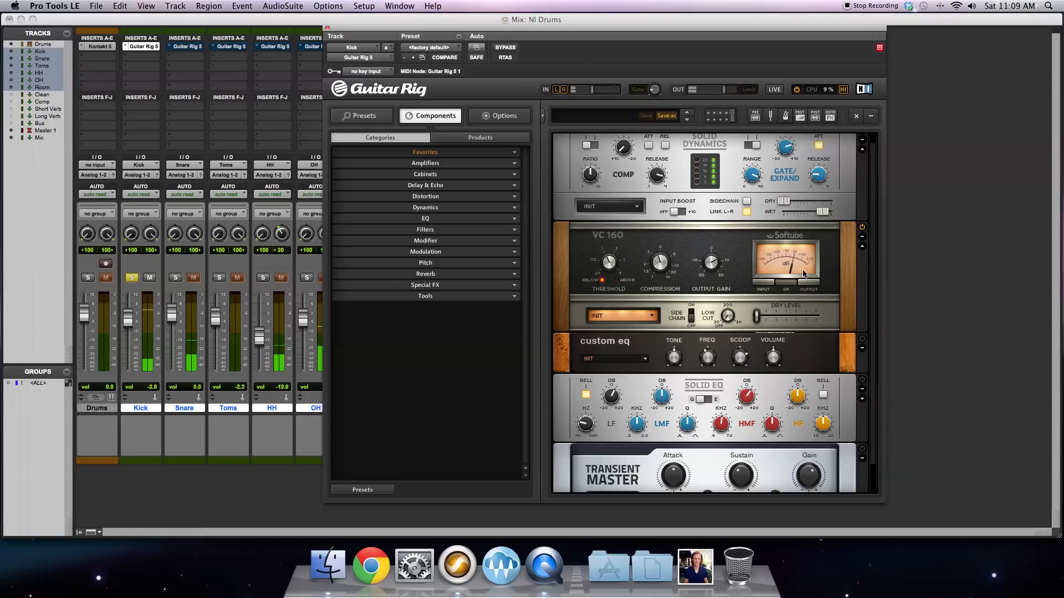
Step: Select the active Custom EQ and adjust its frequency slightly, sweeping its tone down and back up
{"action": "left_click", "coordinate": [824, 353]}
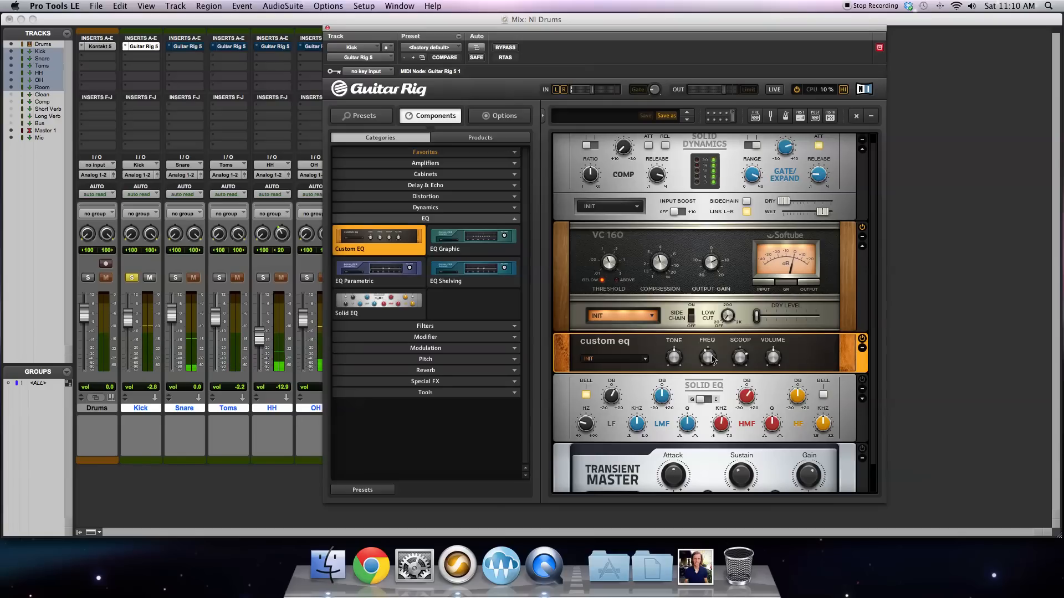
{"action": "mouse_move", "coordinate": [699, 360]}
{"action": "left_click_drag", "start_coordinate": [700, 359], "coordinate": [700, 362]}
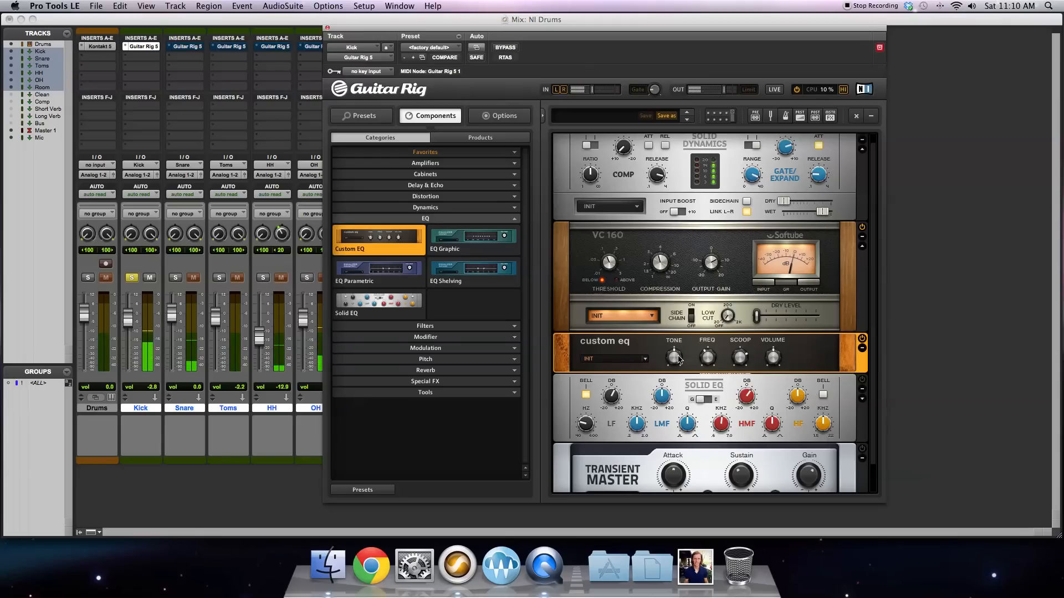
{"action": "left_click_drag", "start_coordinate": [676, 359], "coordinate": [675, 373]}
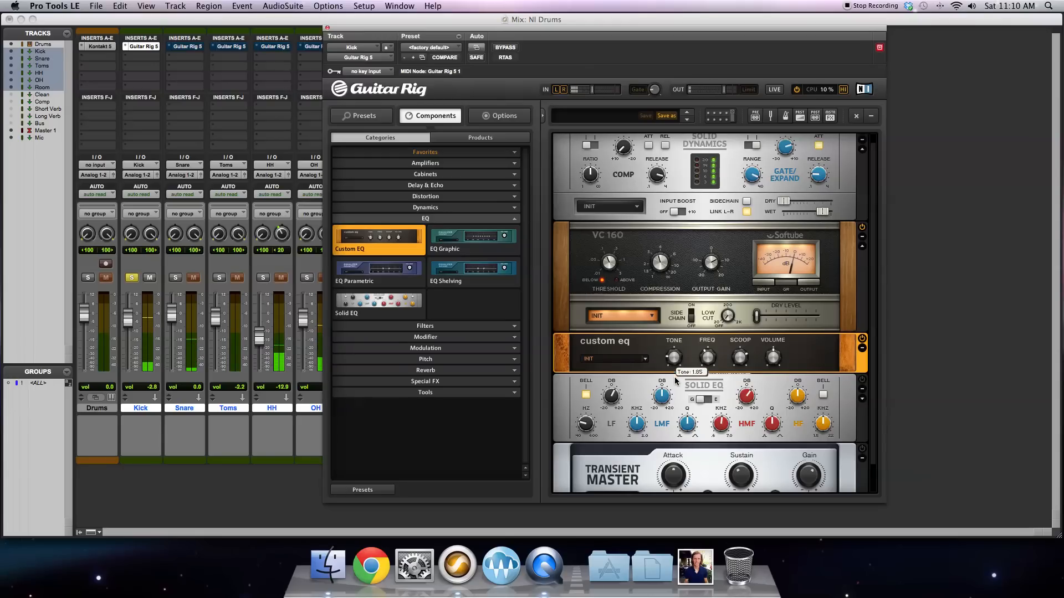
{"action": "left_click_drag", "start_coordinate": [675, 380], "coordinate": [682, 344]}
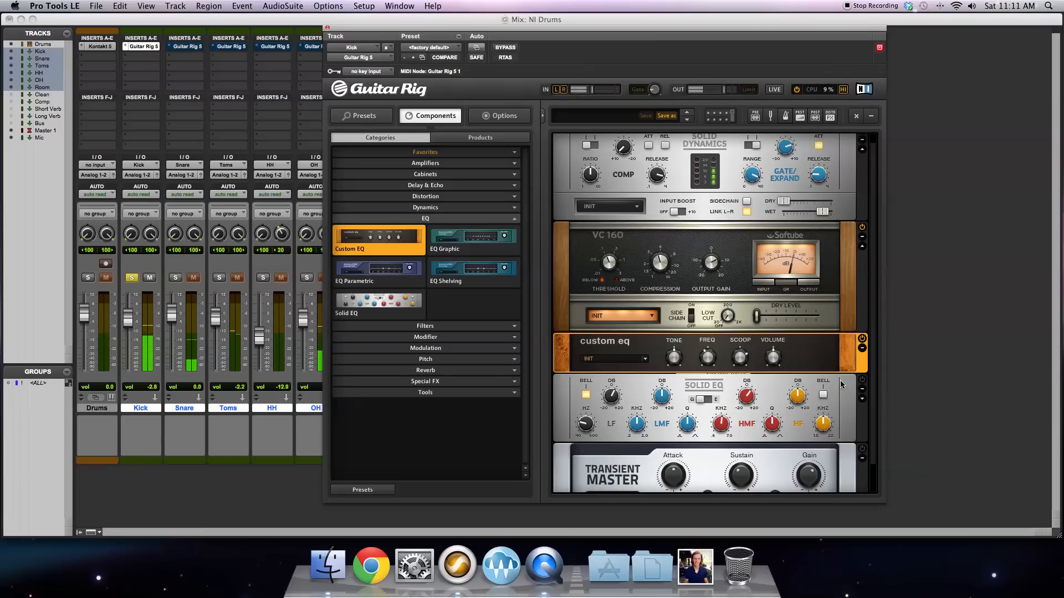
Step: Select the active Solid EQ and fine-tune the frequency of its low-frequency band for the kick
{"action": "scroll", "coordinate": [840, 413], "scroll_direction": "down", "scroll_amount": 2}
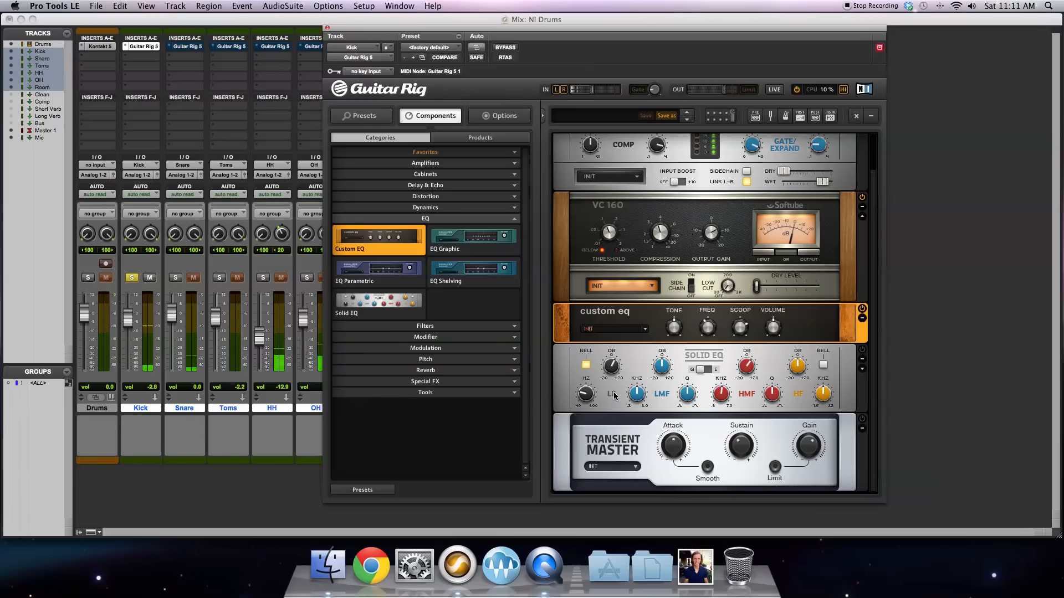
{"action": "left_click", "coordinate": [852, 379]}
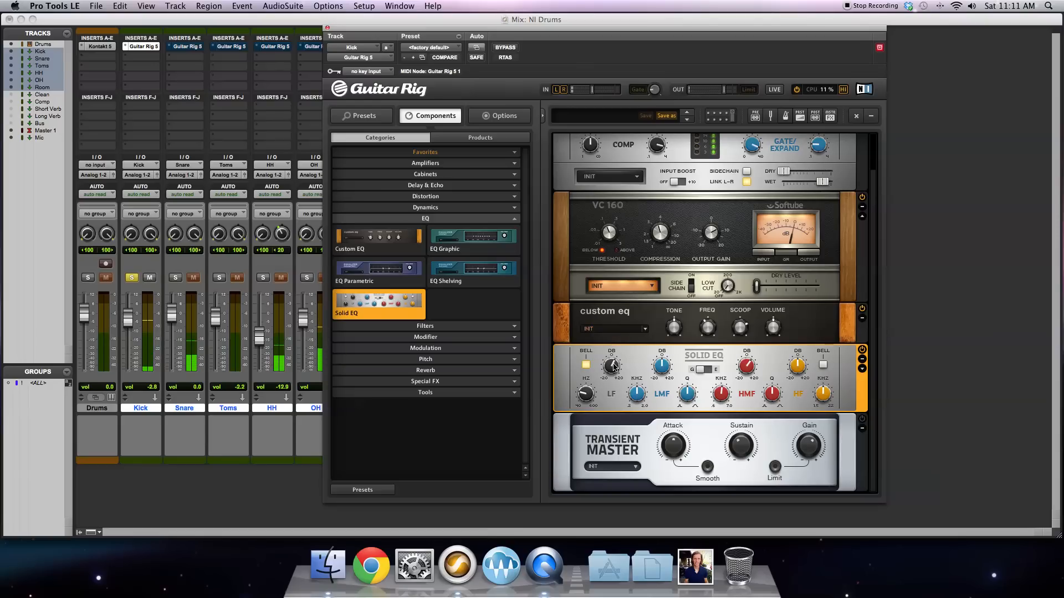
{"action": "mouse_move", "coordinate": [614, 368]}
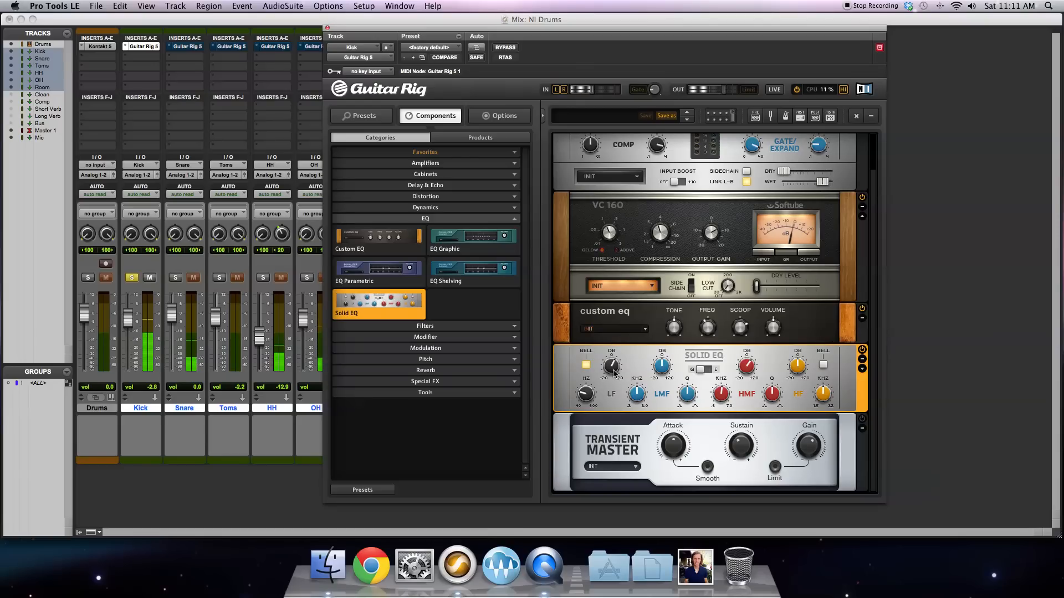
{"action": "mouse_move", "coordinate": [583, 401]}
{"action": "left_click_drag", "start_coordinate": [582, 399], "coordinate": [583, 400]}
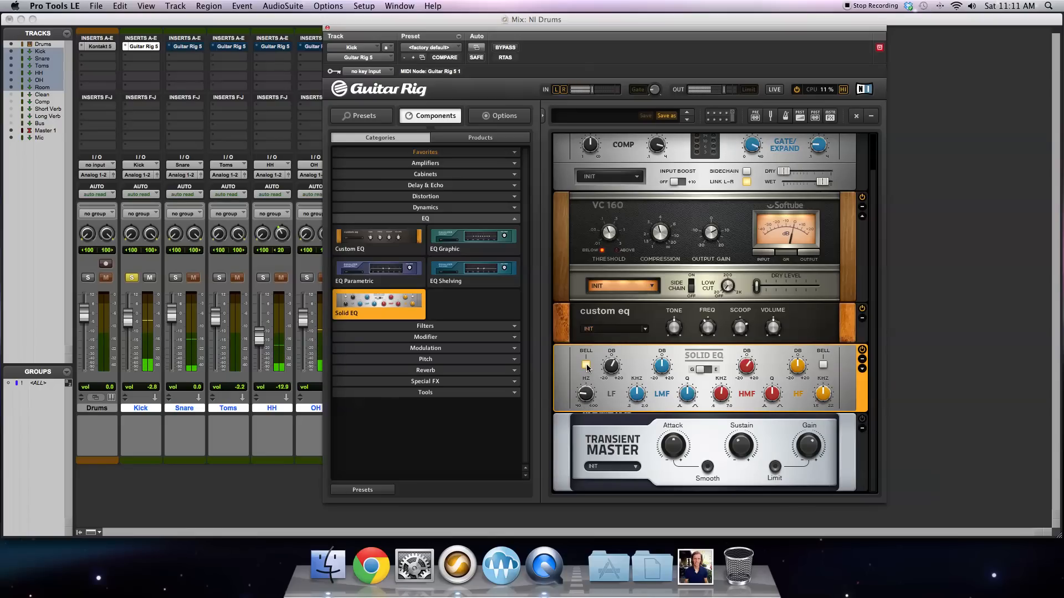
Step: Expand the Solid EQ's filter section and check its high-pass filter and the high-mid band's frequency and gain
{"action": "left_click", "coordinate": [863, 368]}
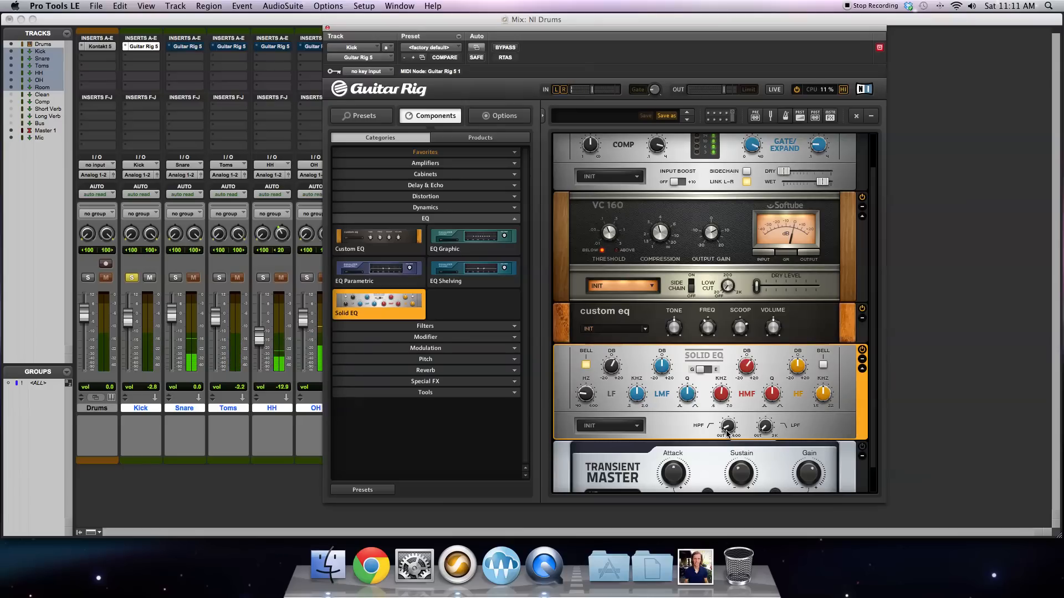
{"action": "mouse_move", "coordinate": [730, 431]}
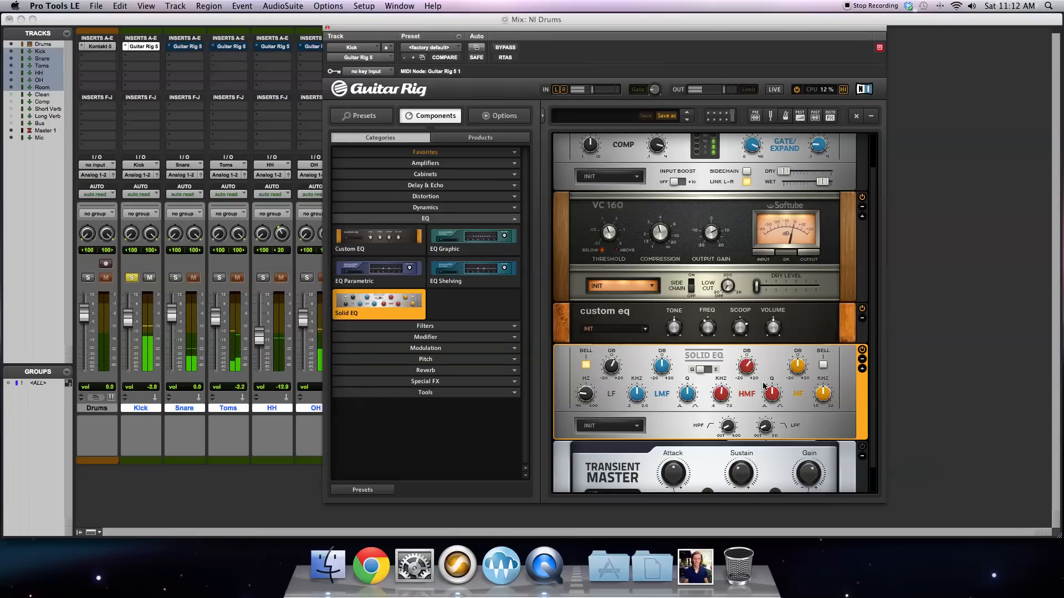
{"action": "mouse_move", "coordinate": [724, 395]}
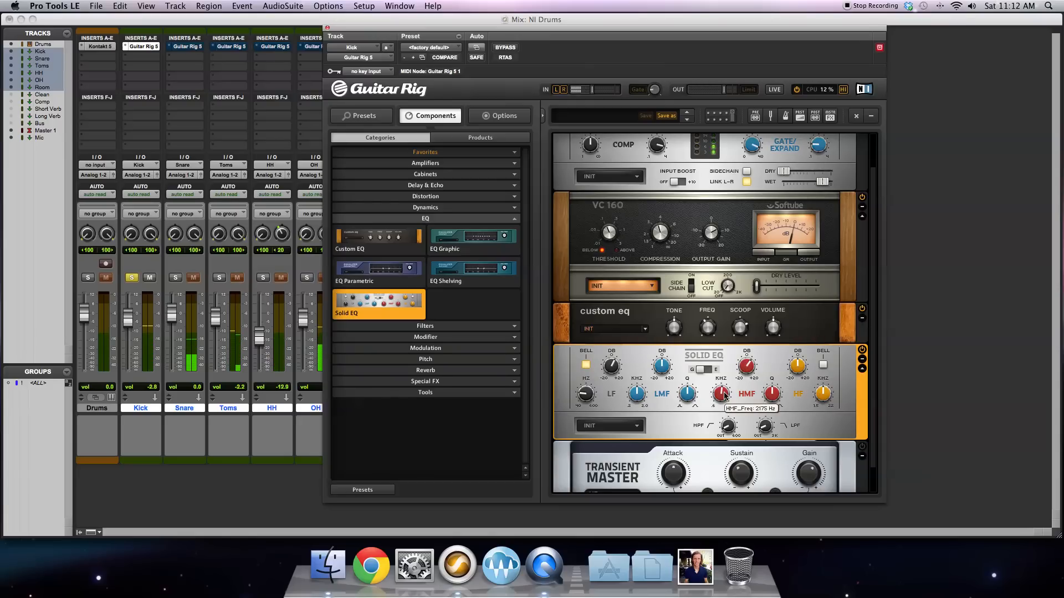
{"action": "mouse_move", "coordinate": [751, 366]}
{"action": "scroll", "coordinate": [751, 366], "scroll_direction": "up", "scroll_amount": 3}
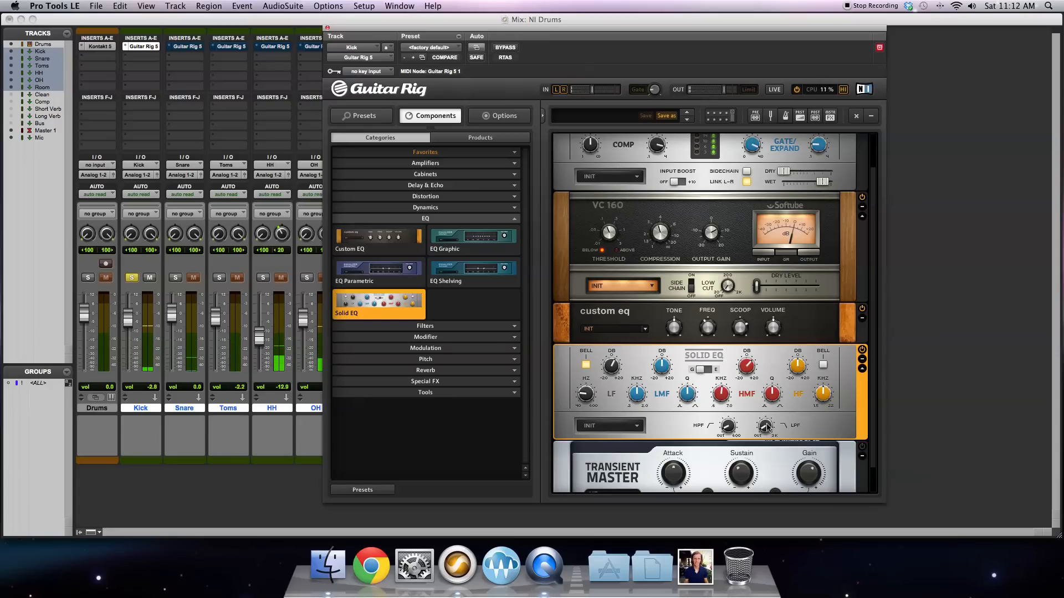
Step: Lower the frequency of the Solid EQ's high-frequency band
{"action": "left_click_drag", "start_coordinate": [825, 392], "coordinate": [823, 407]}
{"action": "left_click", "coordinate": [805, 328]}
{"action": "left_click", "coordinate": [836, 358]}
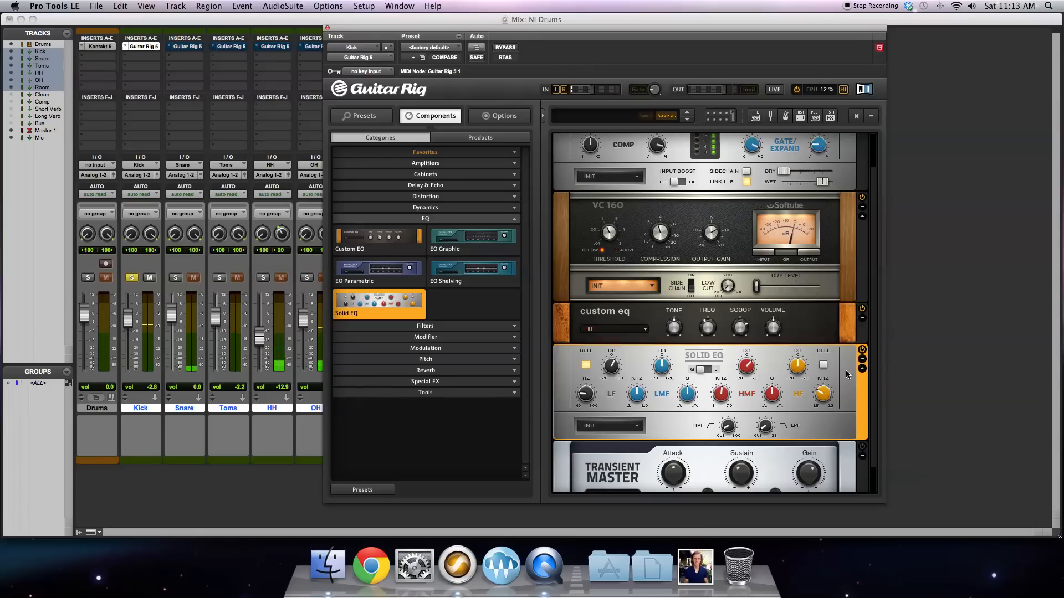
Step: Sweep the sustain of the kick's Transient Master between about -75% and 70%, and turn it back down
{"action": "scroll", "coordinate": [856, 413], "scroll_direction": "down", "scroll_amount": 1}
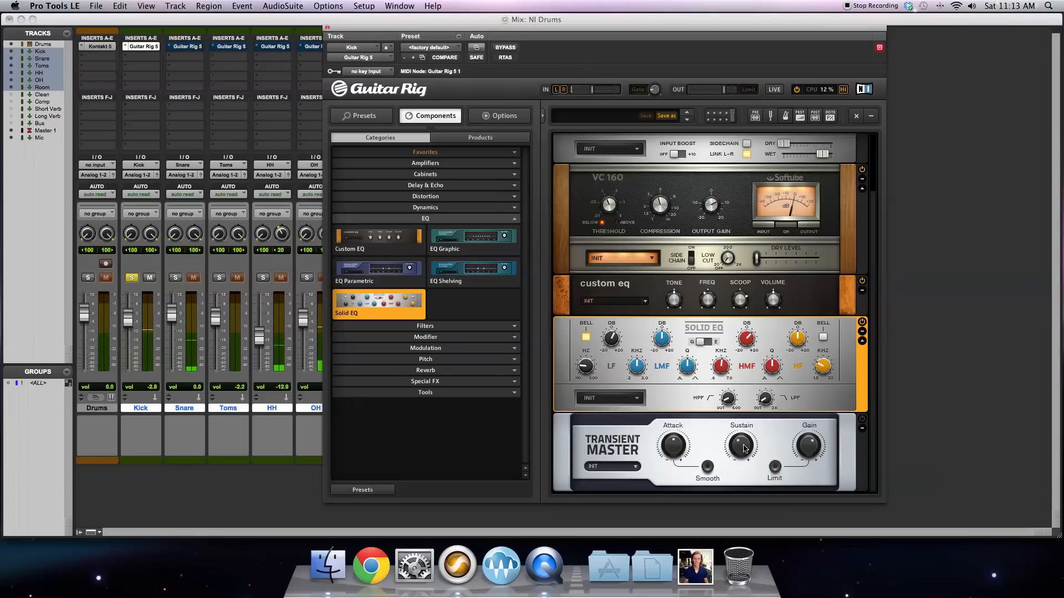
{"action": "scroll", "coordinate": [778, 187], "scroll_direction": "up", "scroll_amount": 2}
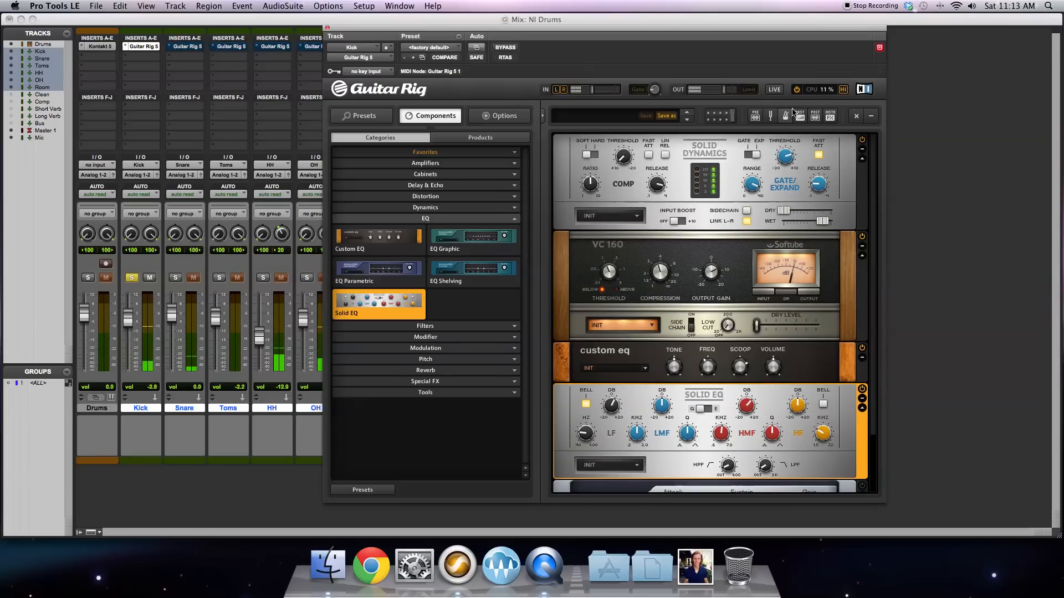
{"action": "scroll", "coordinate": [768, 376], "scroll_direction": "down", "scroll_amount": 2}
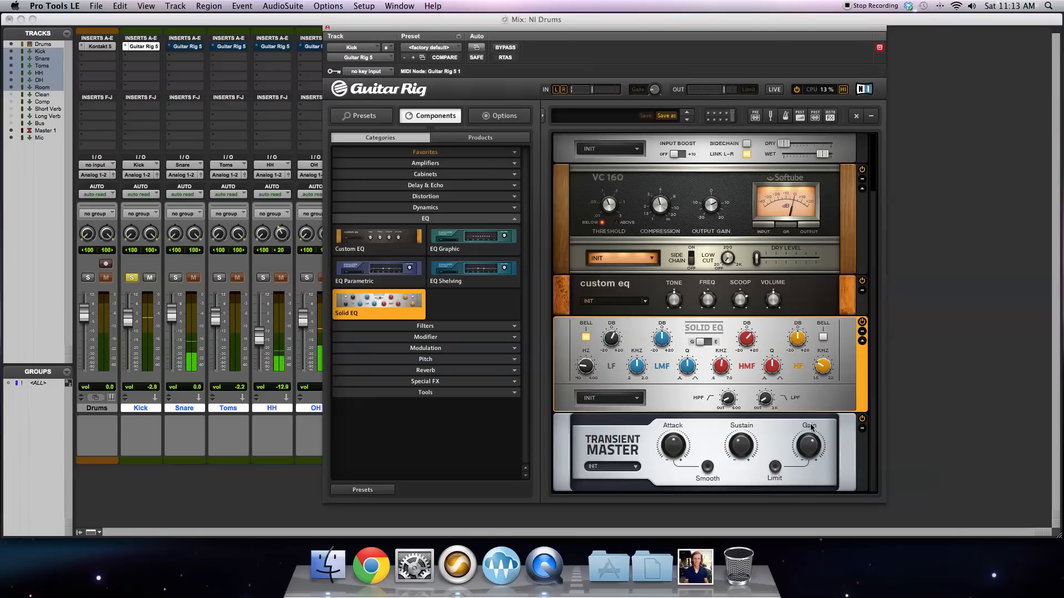
{"action": "mouse_move", "coordinate": [742, 452]}
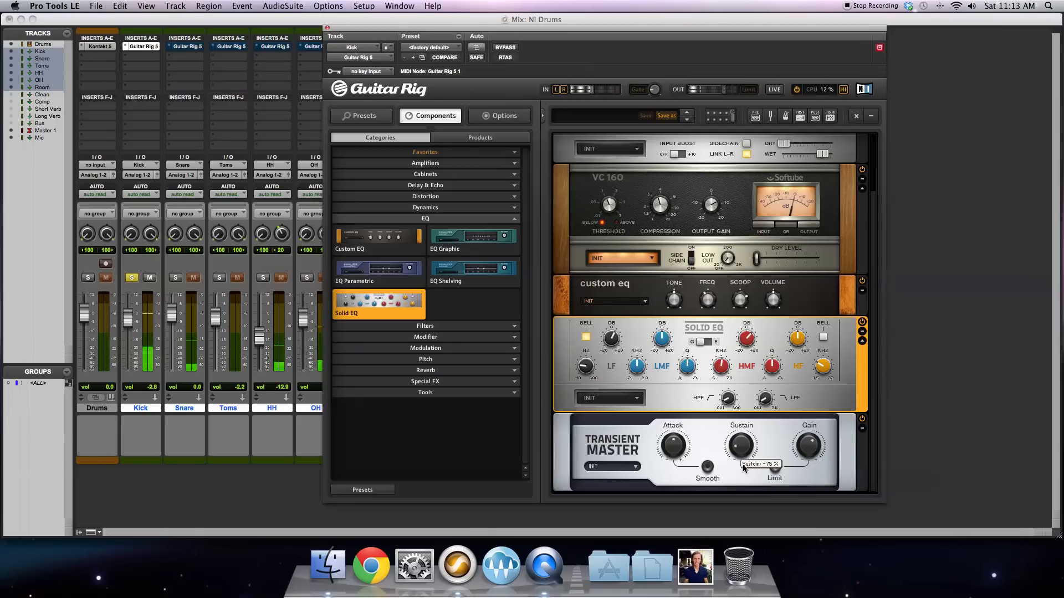
{"action": "left_click_drag", "start_coordinate": [743, 464], "coordinate": [740, 452]}
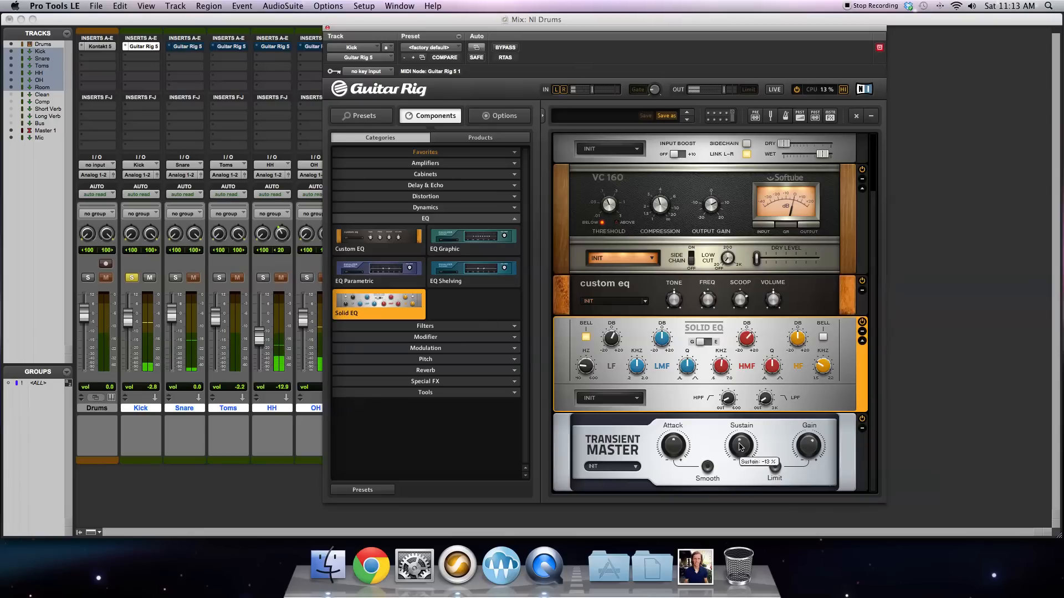
{"action": "left_click_drag", "start_coordinate": [741, 448], "coordinate": [740, 421]}
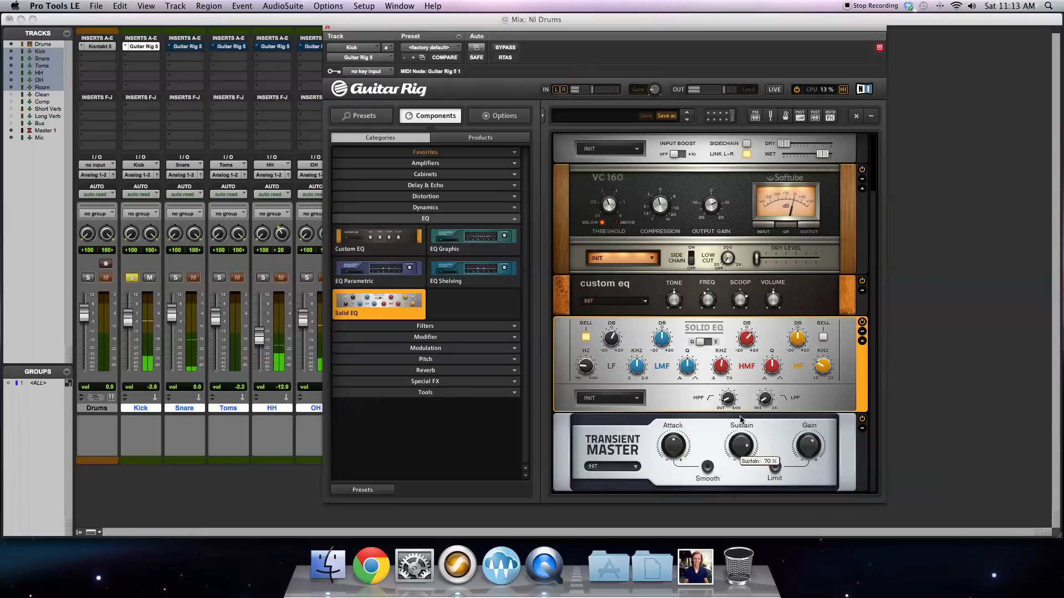
{"action": "left_click_drag", "start_coordinate": [741, 419], "coordinate": [749, 464]}
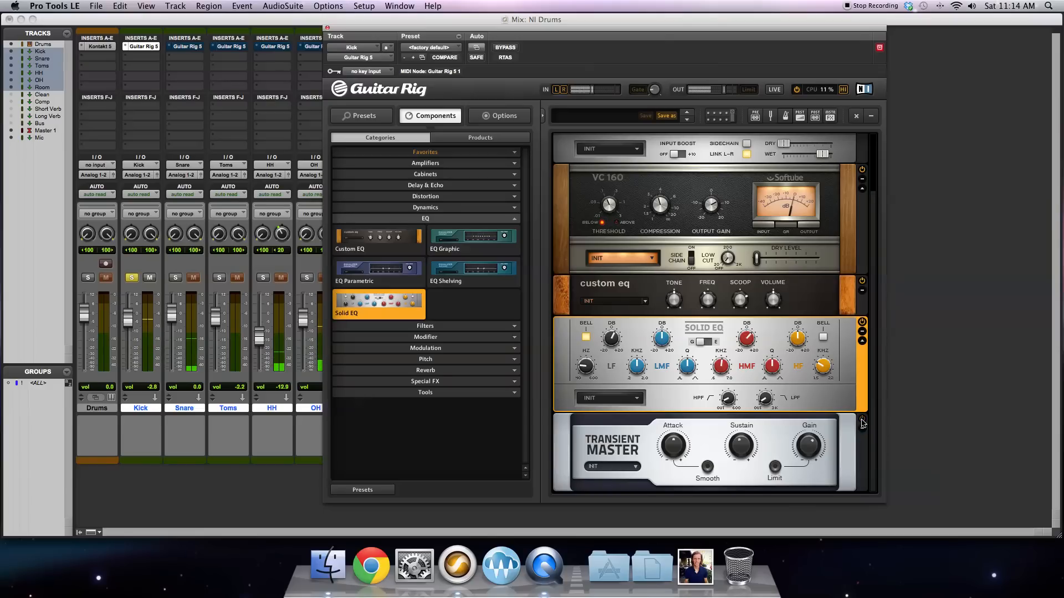
{"action": "scroll", "coordinate": [859, 321], "scroll_direction": "up", "scroll_amount": 2}
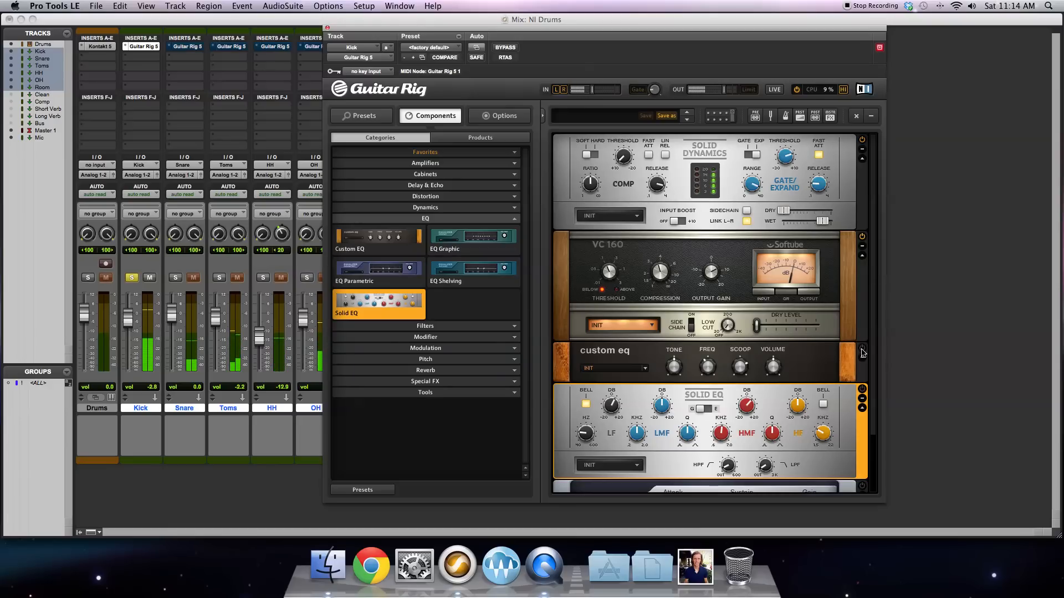
{"action": "scroll", "coordinate": [863, 405], "scroll_direction": "down", "scroll_amount": 3}
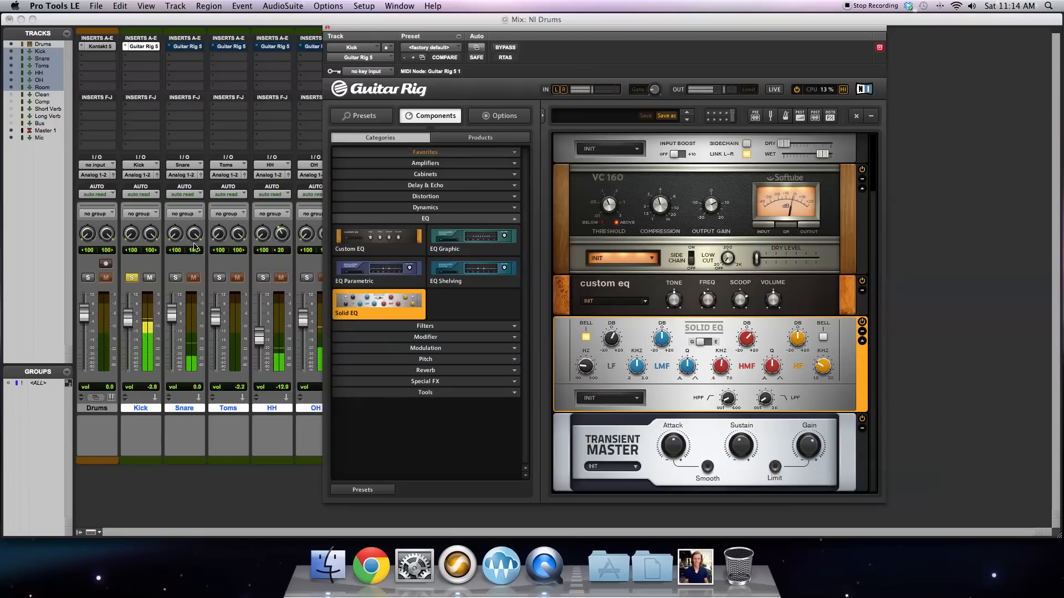
Step: Solo the snare instead of the kick and open the snare track's Guitar Rig 5 insert
{"action": "left_click", "coordinate": [176, 278]}
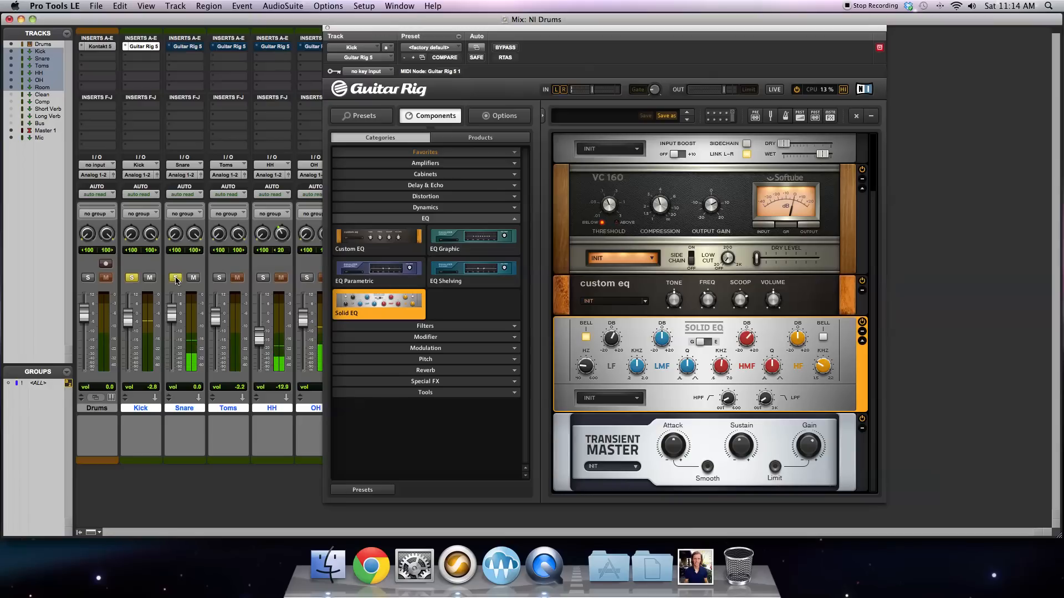
{"action": "left_click", "coordinate": [131, 278]}
{"action": "left_click", "coordinate": [191, 48]}
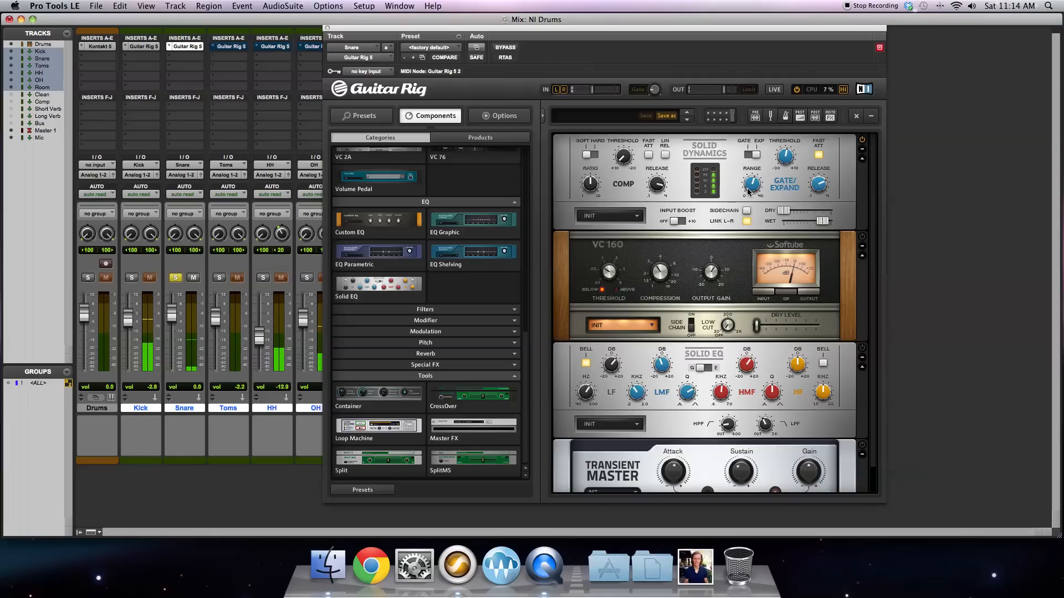
Step: Fine-tune the gate range and release of the Solid Dynamics on the snare
{"action": "left_click_drag", "start_coordinate": [750, 189], "coordinate": [752, 186]}
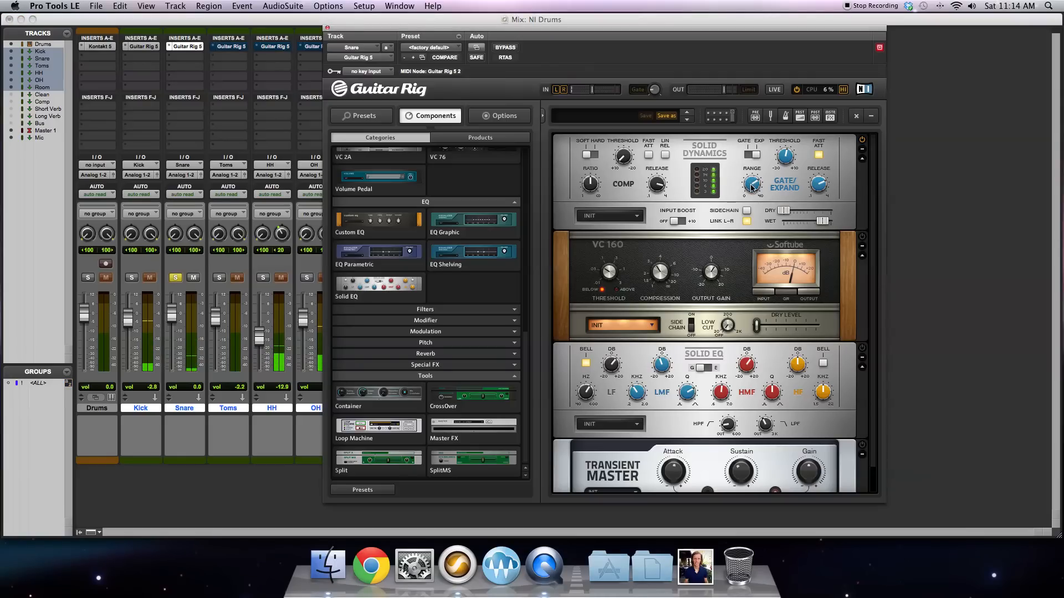
{"action": "left_click_drag", "start_coordinate": [822, 185], "coordinate": [821, 201]}
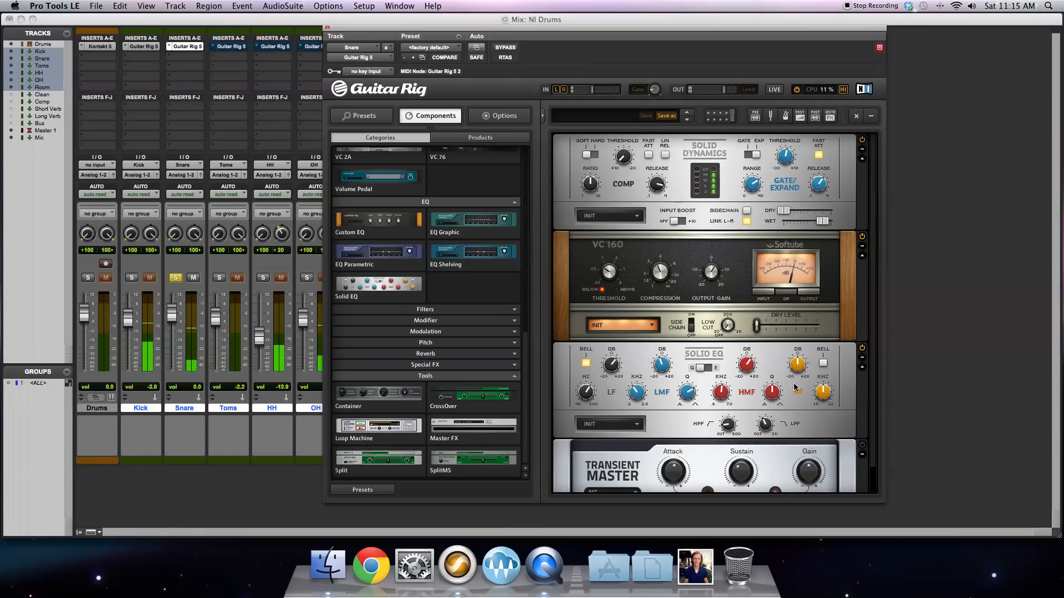
Step: Sweep the low-mid band gain of the snare's Solid EQ to about 10.6 dB and back down, and check the Transient Master
{"action": "mouse_move", "coordinate": [585, 395]}
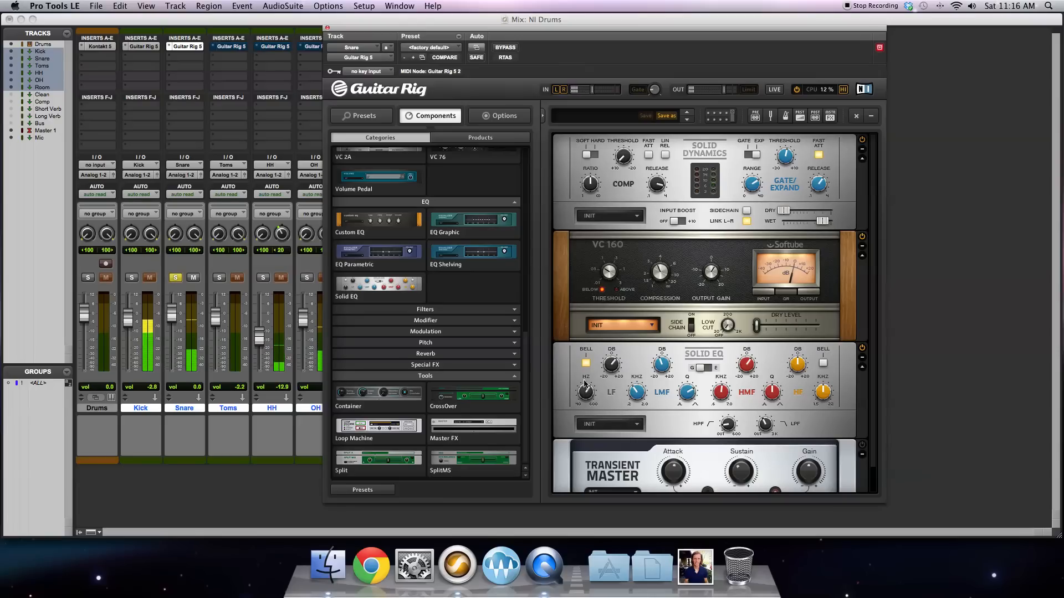
{"action": "mouse_move", "coordinate": [610, 368]}
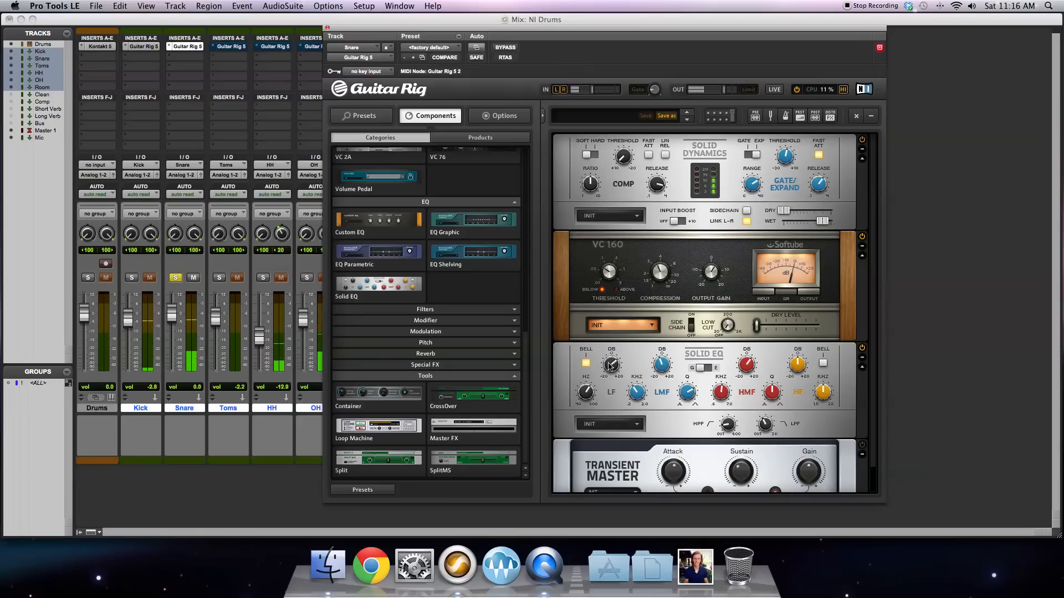
{"action": "mouse_move", "coordinate": [727, 425]}
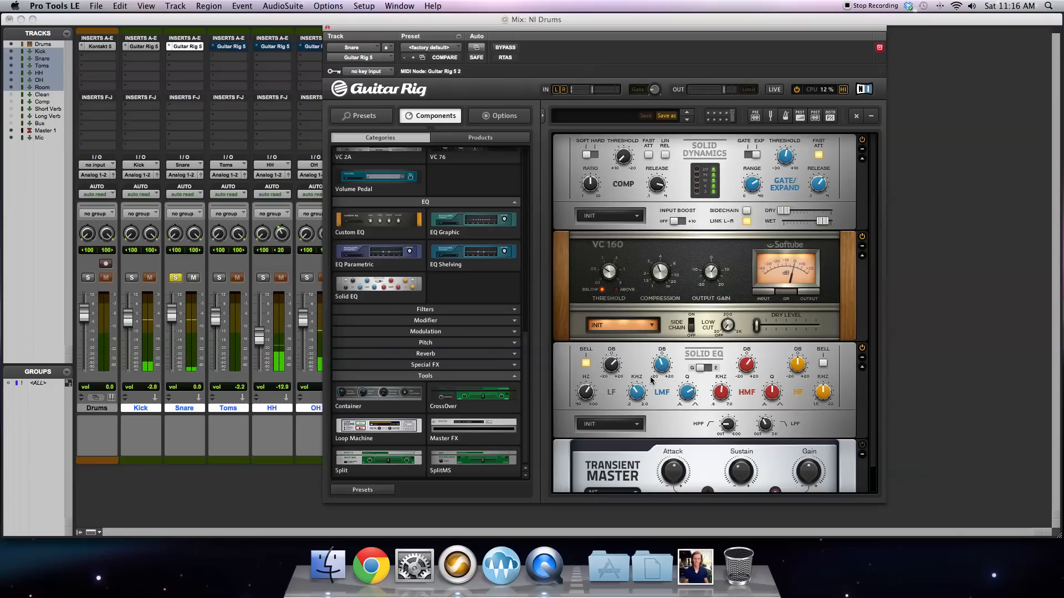
{"action": "left_click", "coordinate": [662, 339]}
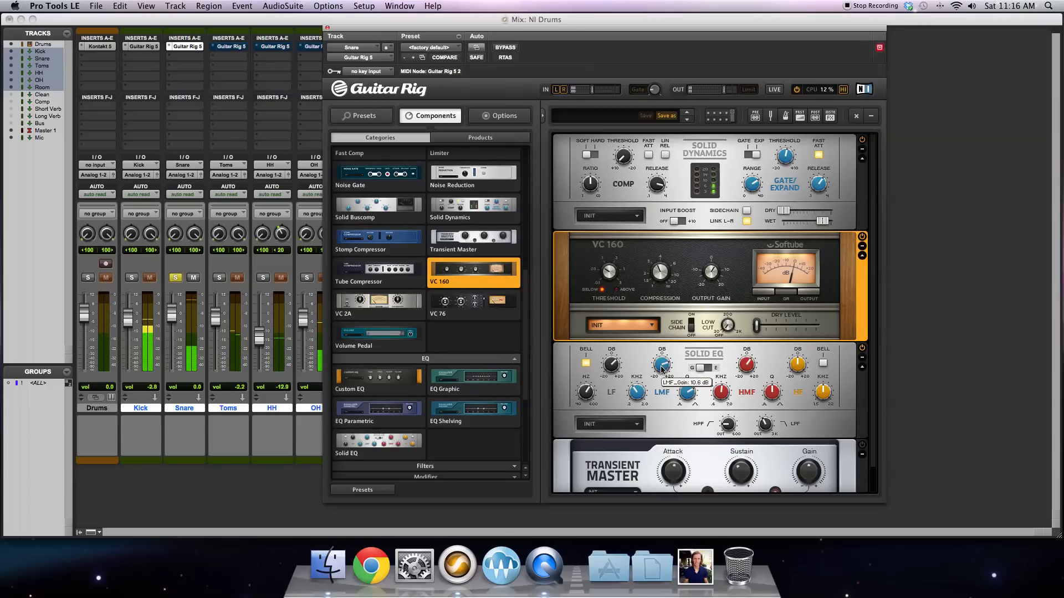
{"action": "left_click_drag", "start_coordinate": [662, 367], "coordinate": [662, 387]}
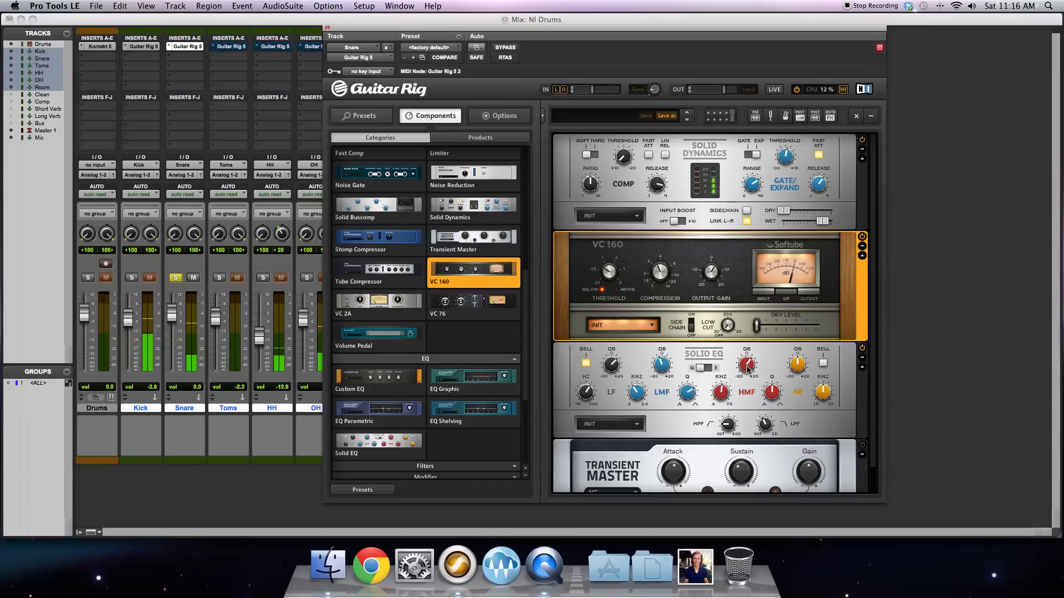
{"action": "mouse_move", "coordinate": [745, 370]}
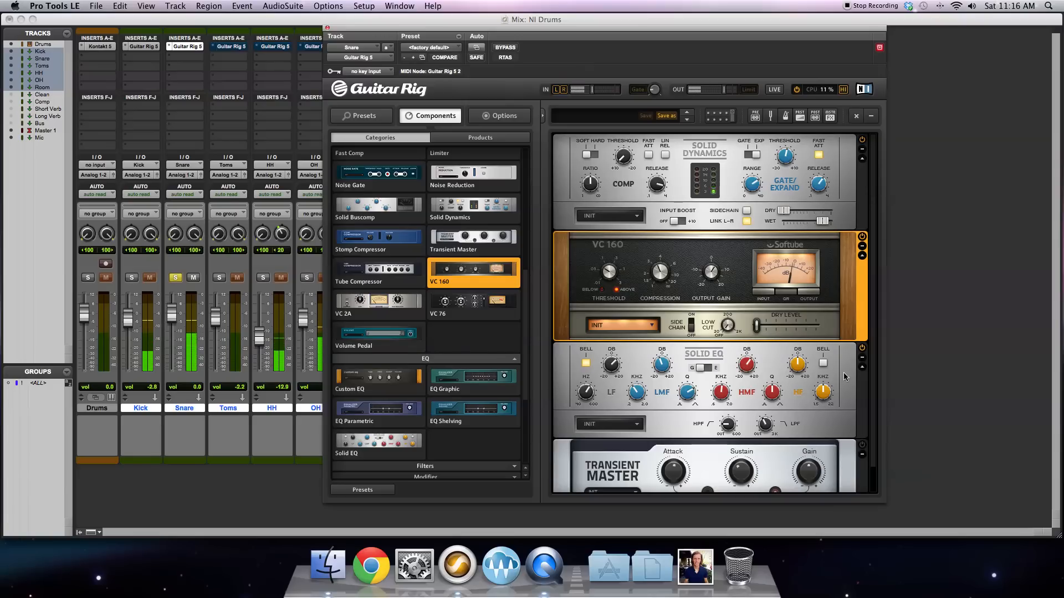
{"action": "scroll", "coordinate": [831, 426], "scroll_direction": "down", "scroll_amount": 1}
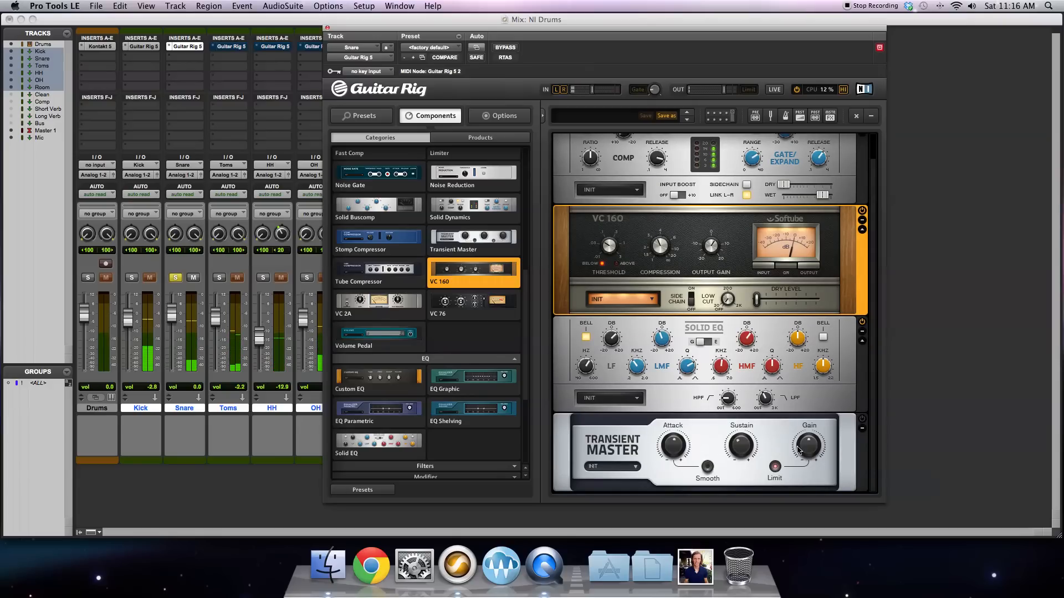
{"action": "mouse_move", "coordinate": [671, 444]}
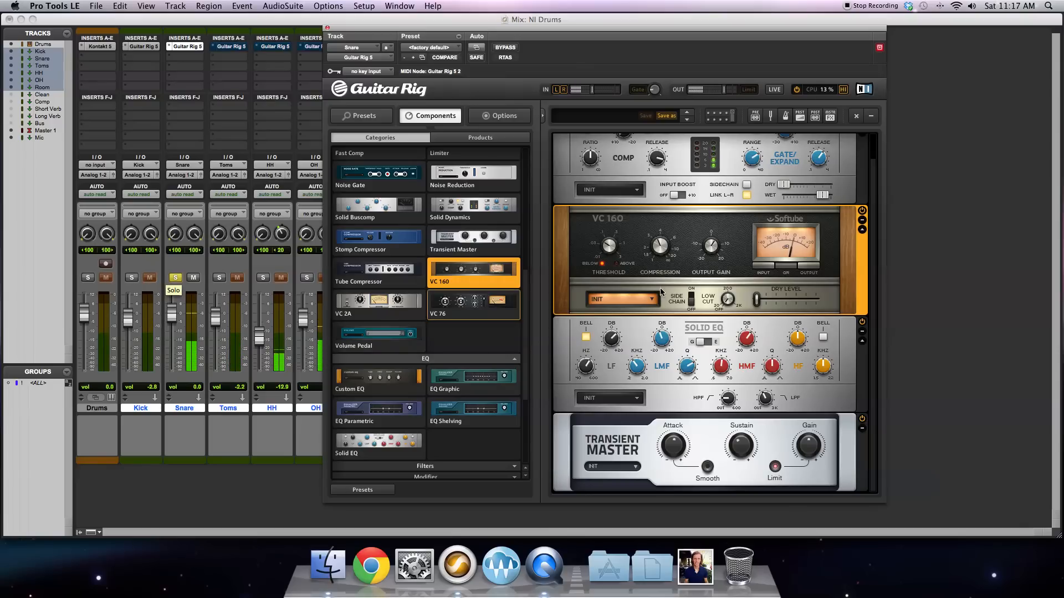
Step: Take the snare out of solo and close its Guitar Rig 5 window
{"action": "left_click", "coordinate": [176, 278]}
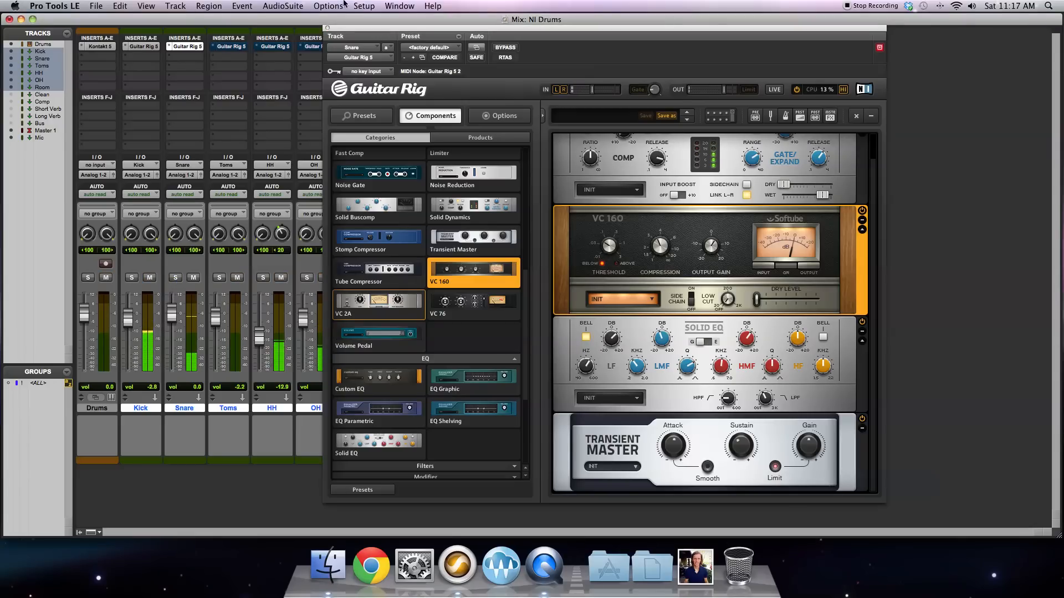
{"action": "left_click", "coordinate": [327, 27]}
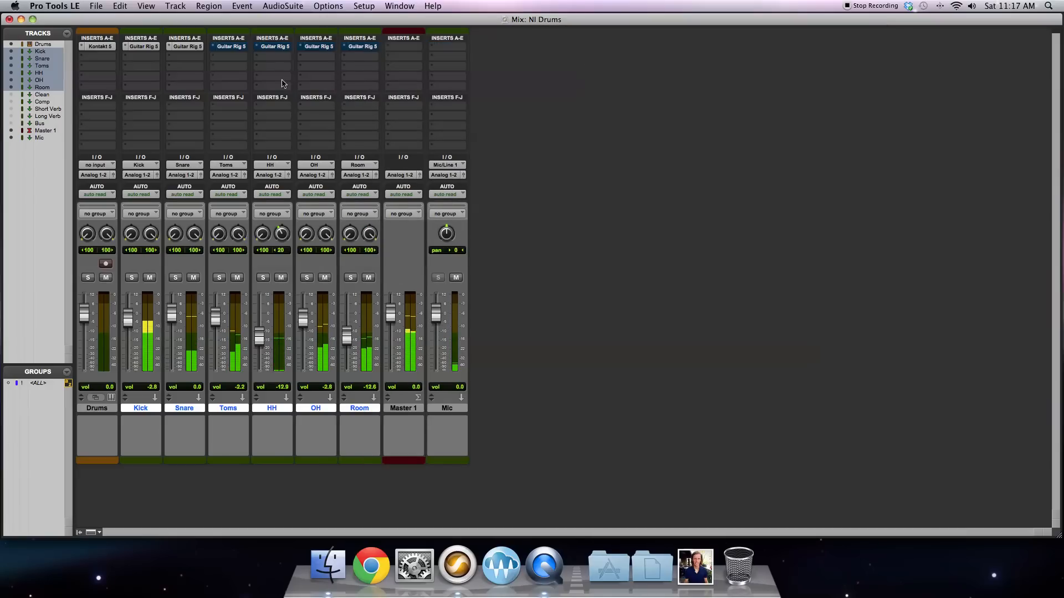
Step: Bypass the Guitar Rig 5 inserts on the snare and kick to compare the dry sound, and re-enable both
{"action": "left_click", "coordinate": [187, 46], "text": "super"}
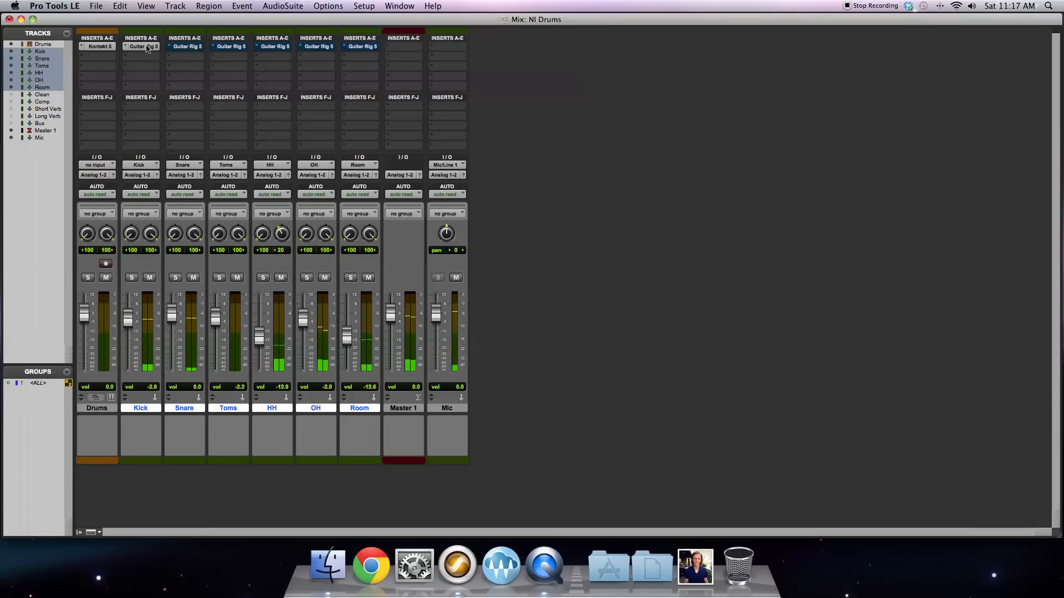
{"action": "left_click", "coordinate": [148, 46], "text": "super"}
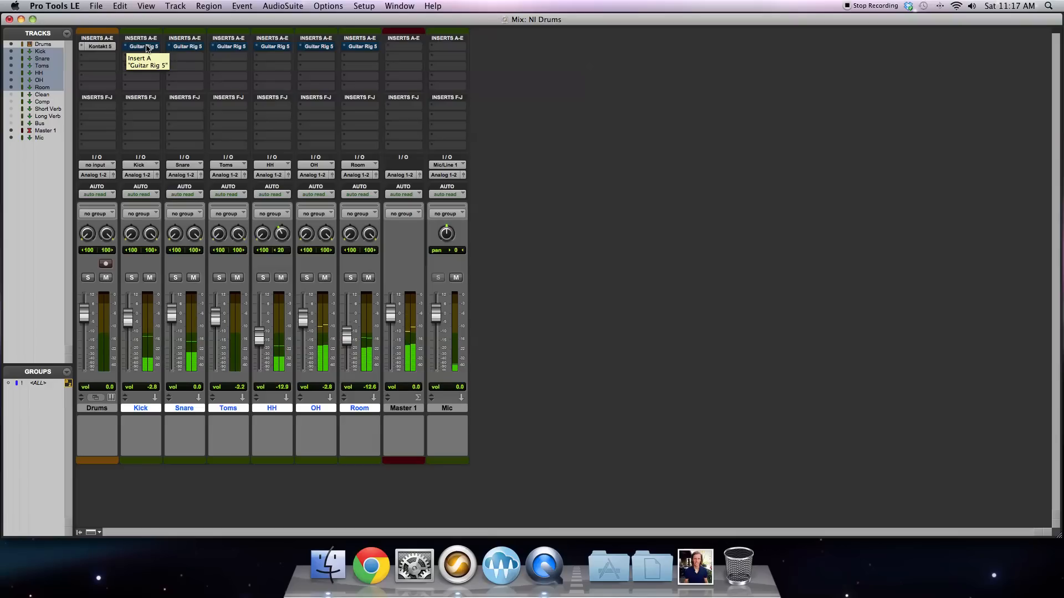
{"action": "left_click", "coordinate": [147, 47], "text": "super"}
{"action": "left_click", "coordinate": [185, 47], "text": "super"}
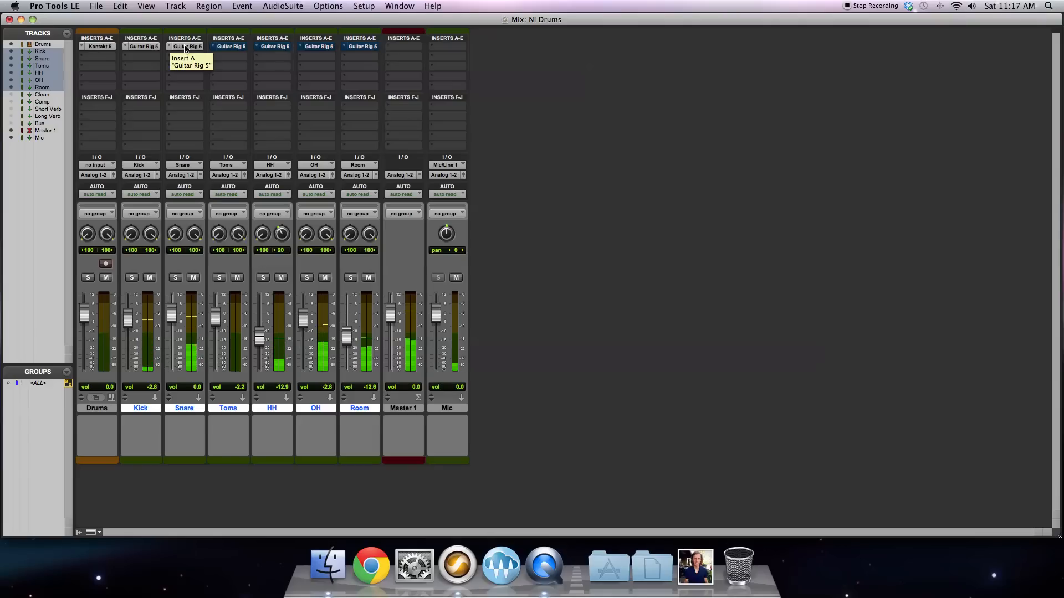
Step: Activate the bypassed Guitar Rig 5 insert on the Toms track and open its window
{"action": "left_click", "coordinate": [234, 48], "text": "super"}
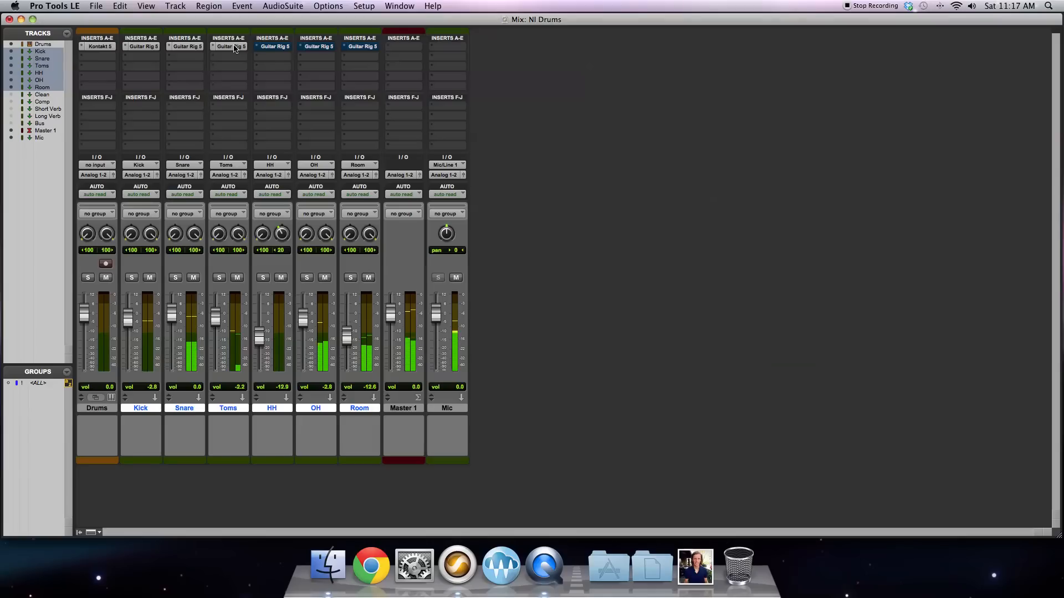
{"action": "left_click", "coordinate": [234, 47]}
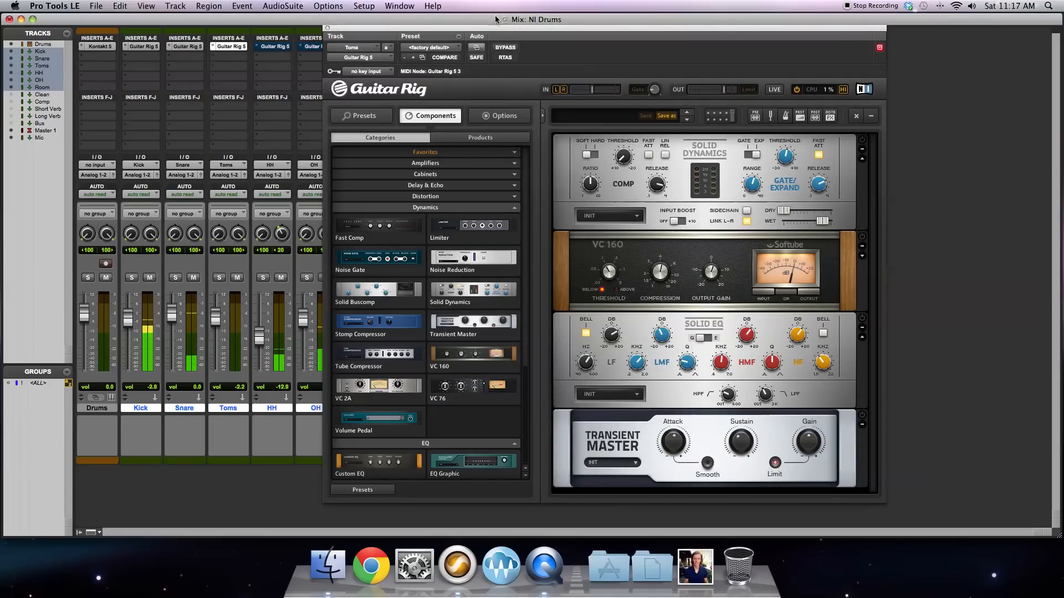
Step: Select bar 21 on the Edit window's timeline, moving the plug-in window aside, and return to the Mix window
{"action": "left_click", "coordinate": [398, 6]}
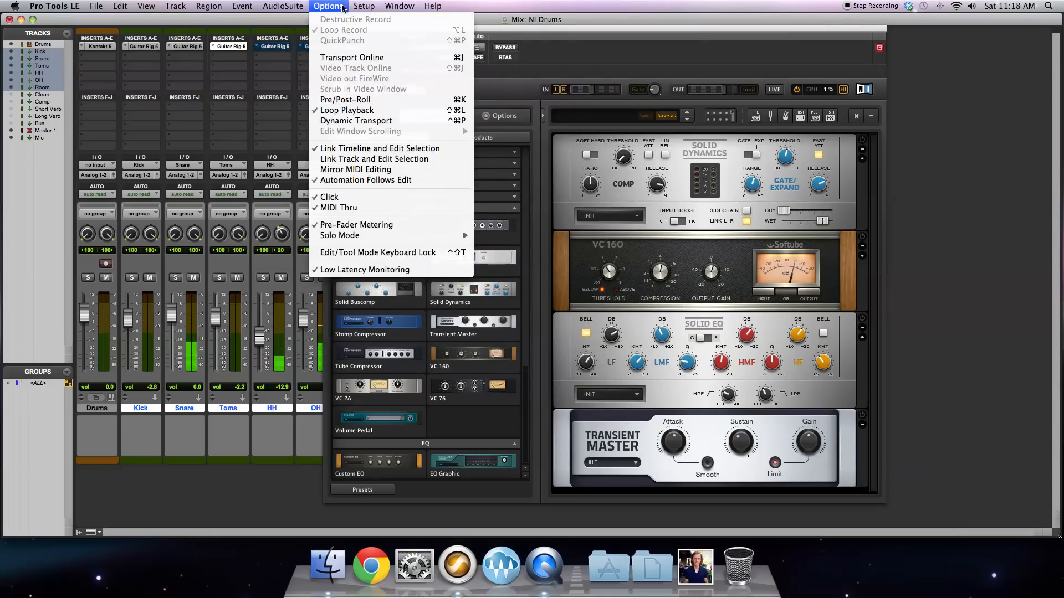
{"action": "left_click", "coordinate": [406, 78]}
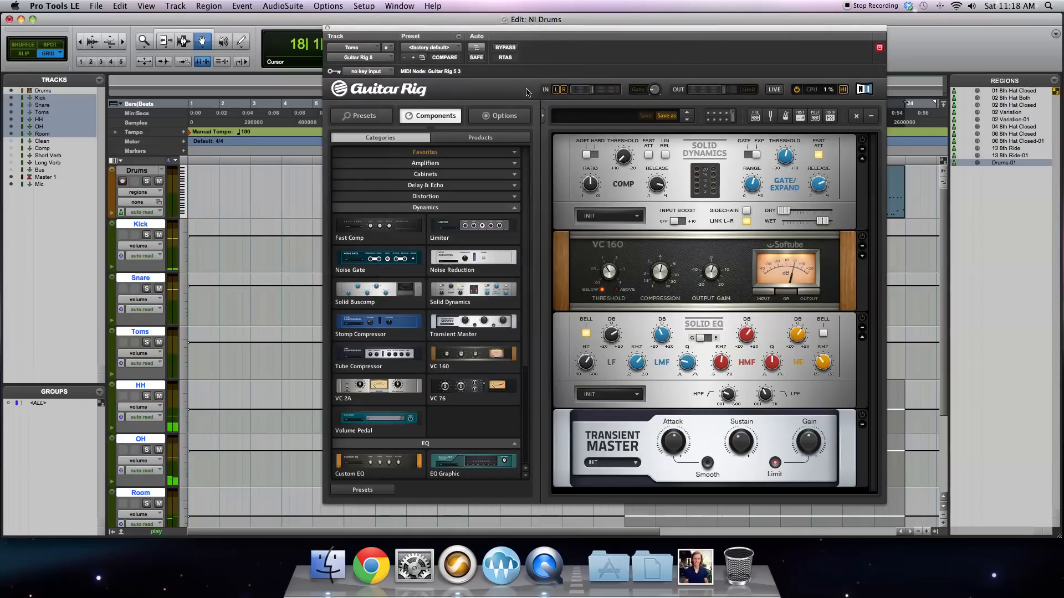
{"action": "left_click_drag", "start_coordinate": [511, 31], "coordinate": [291, 37]}
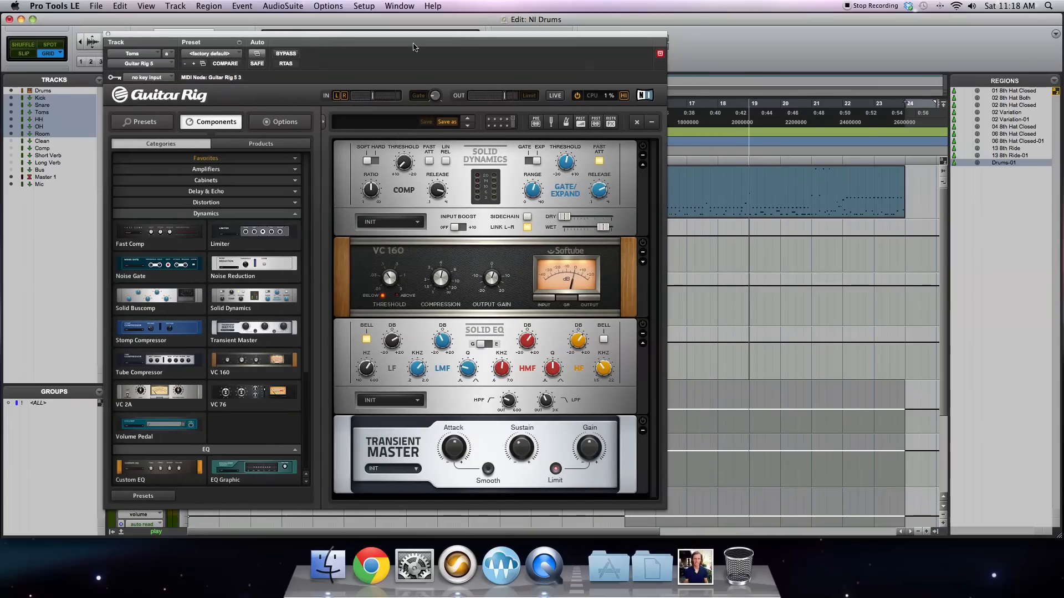
{"action": "left_click_drag", "start_coordinate": [813, 111], "coordinate": [845, 113]}
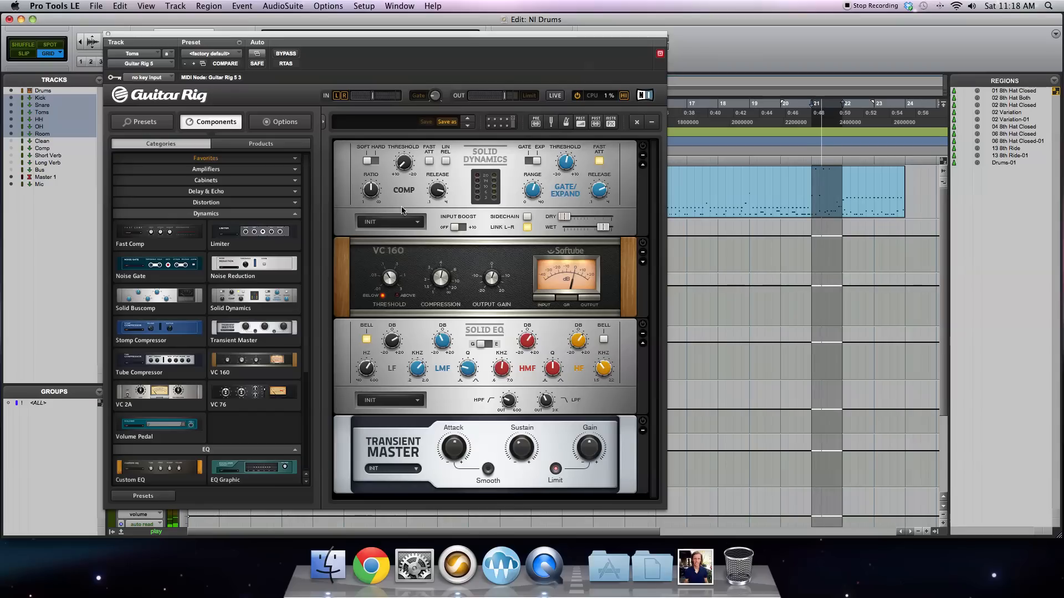
{"action": "left_click", "coordinate": [390, 8]}
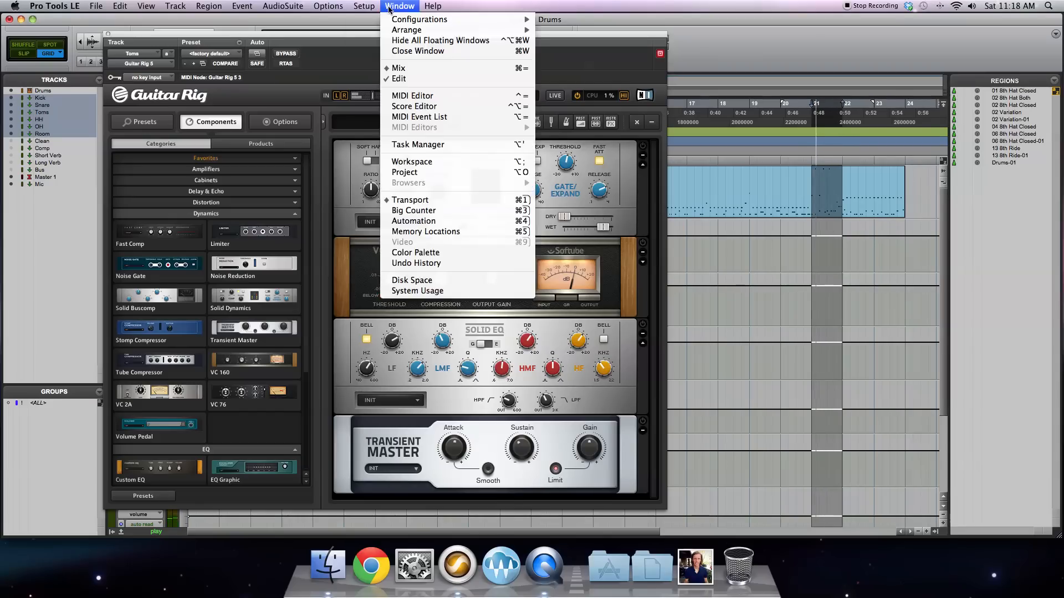
{"action": "left_click", "coordinate": [417, 71]}
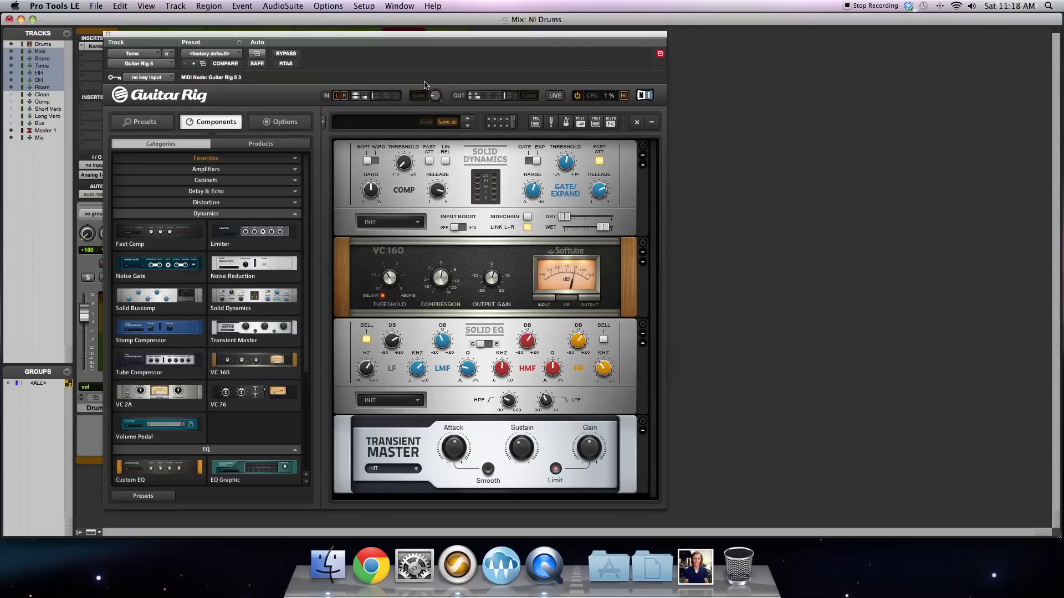
Step: Solo the Toms track, enable its Solid Dynamics and VC 160 with a slight gate release adjustment, and expand the VC 160's extra controls
{"action": "left_click_drag", "start_coordinate": [201, 38], "coordinate": [464, 42]}
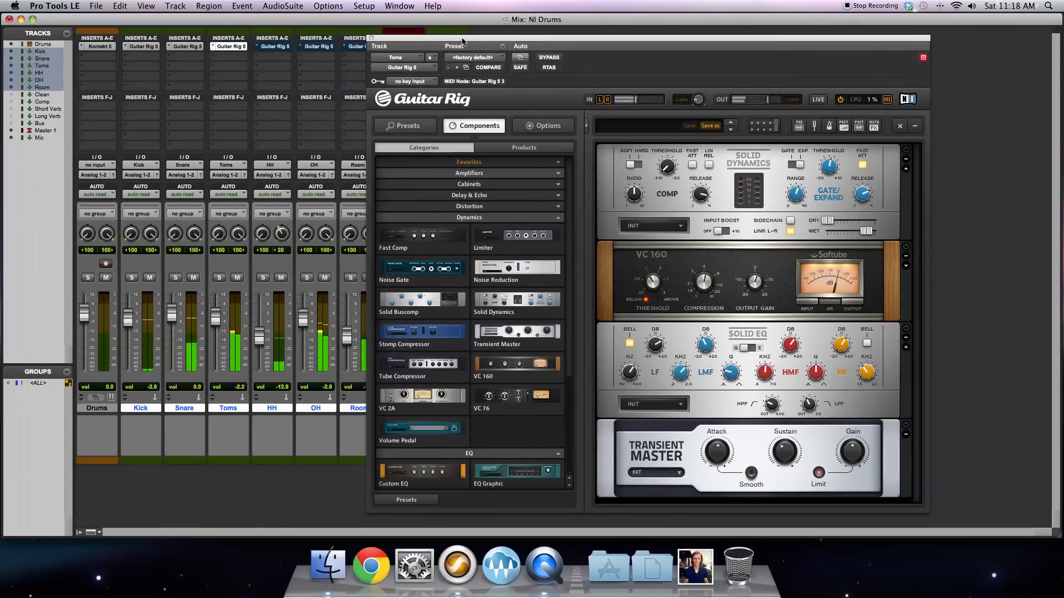
{"action": "left_click", "coordinate": [221, 277]}
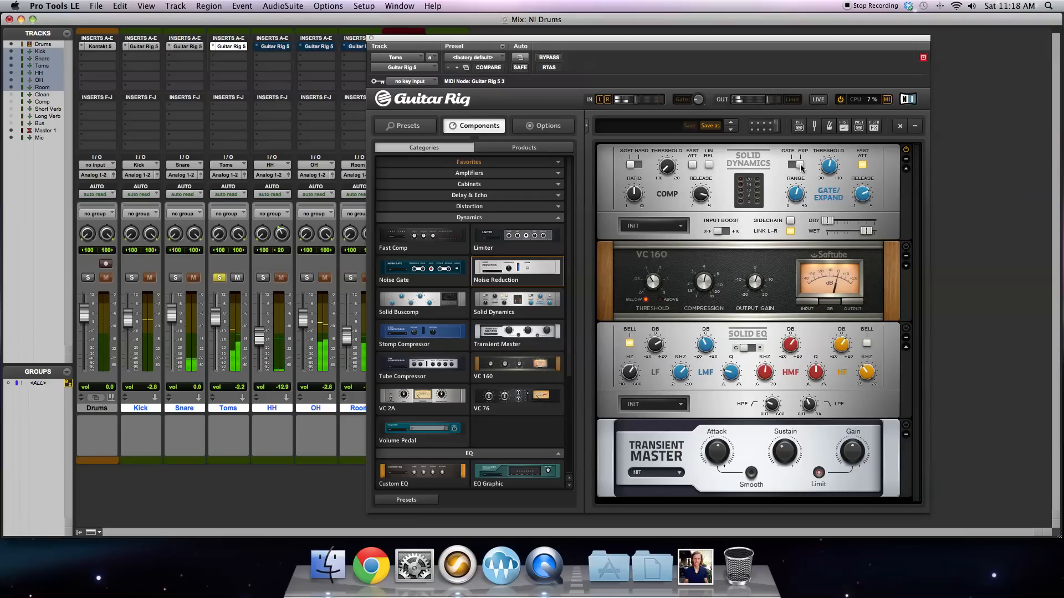
{"action": "left_click", "coordinate": [863, 197]}
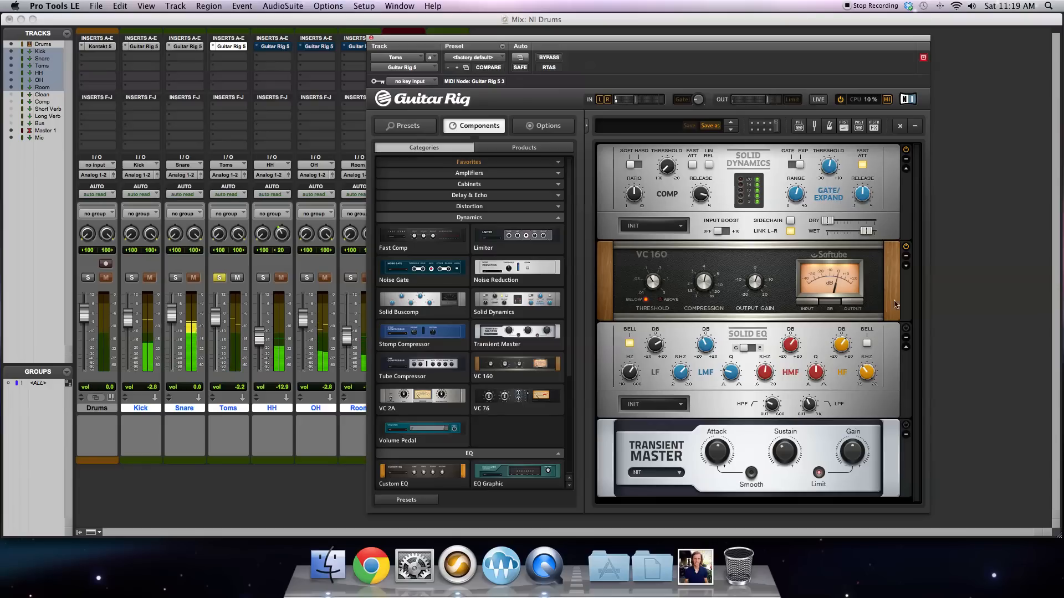
{"action": "left_click", "coordinate": [906, 266]}
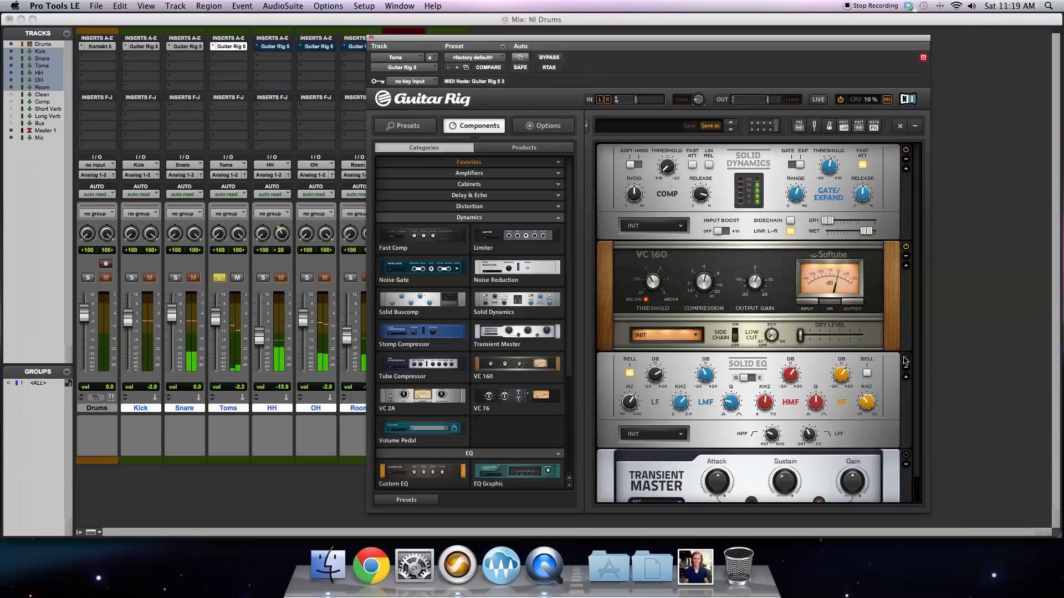
Step: Switch on the Toms track's Solid EQ, setting the LMF gain to -4.5 dB and the HF gain to 7.1 dB
{"action": "mouse_move", "coordinate": [630, 405]}
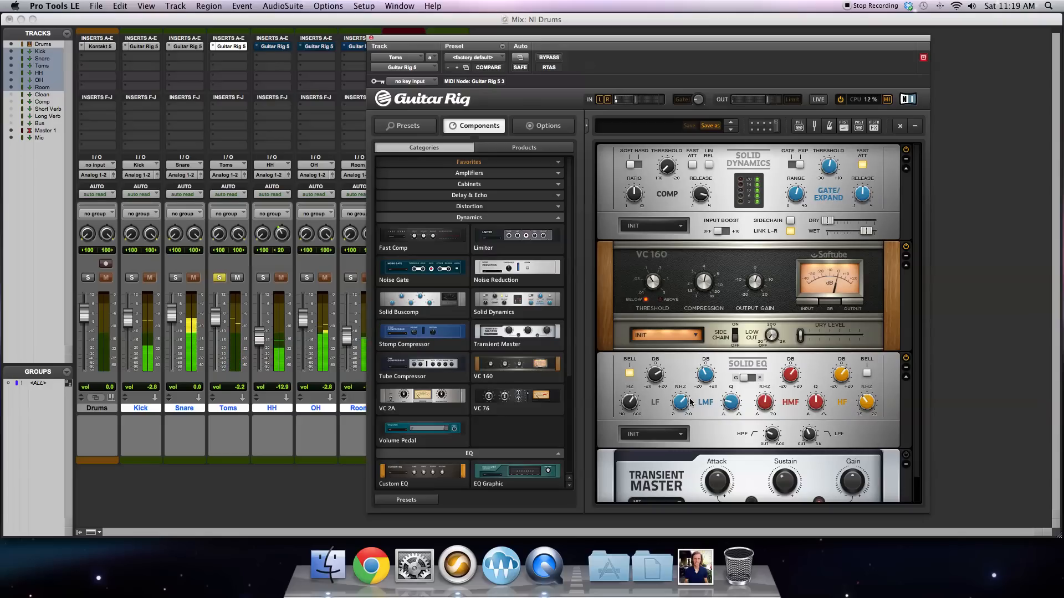
{"action": "mouse_move", "coordinate": [701, 367]}
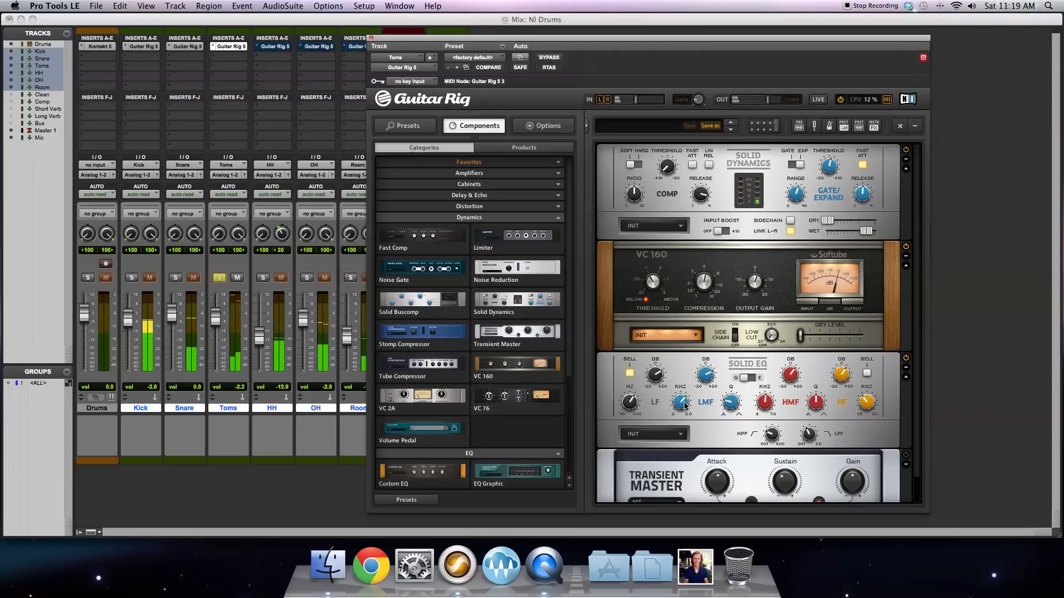
{"action": "left_click_drag", "start_coordinate": [705, 382], "coordinate": [703, 399]}
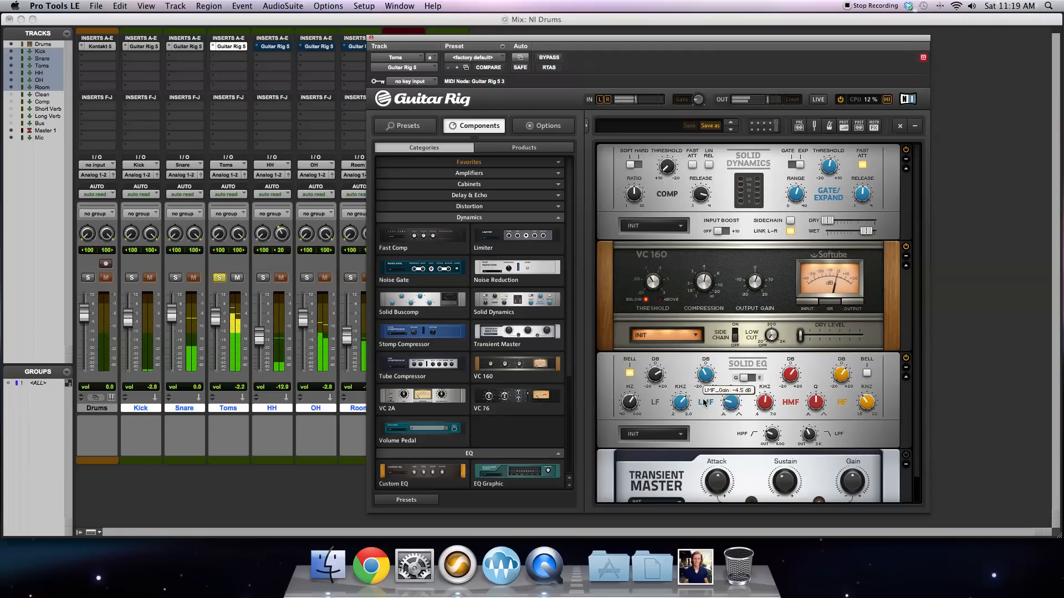
{"action": "left_click", "coordinate": [706, 386]}
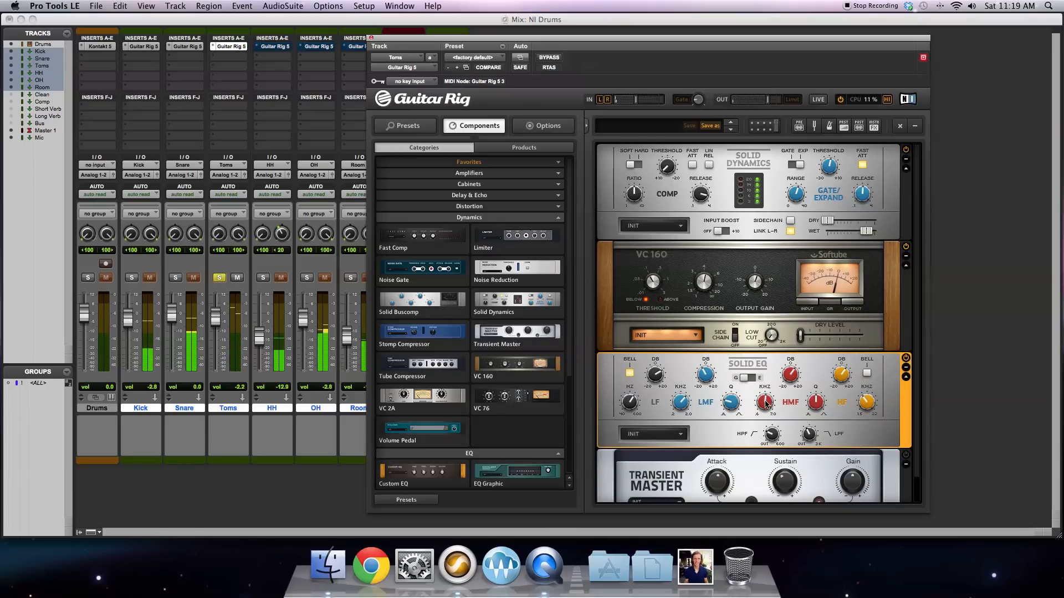
{"action": "mouse_move", "coordinate": [765, 400]}
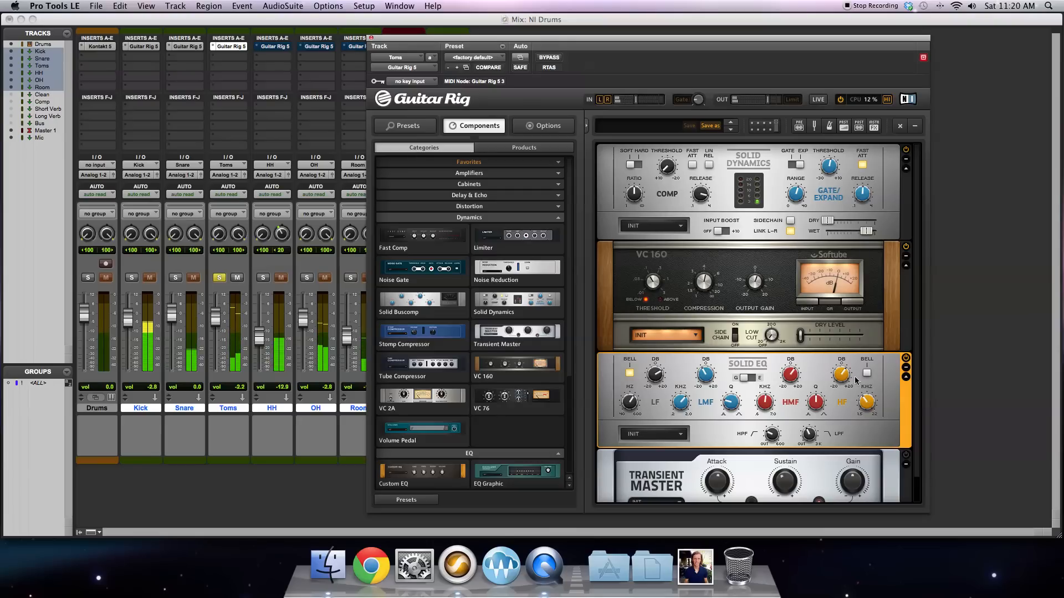
{"action": "mouse_move", "coordinate": [809, 435]}
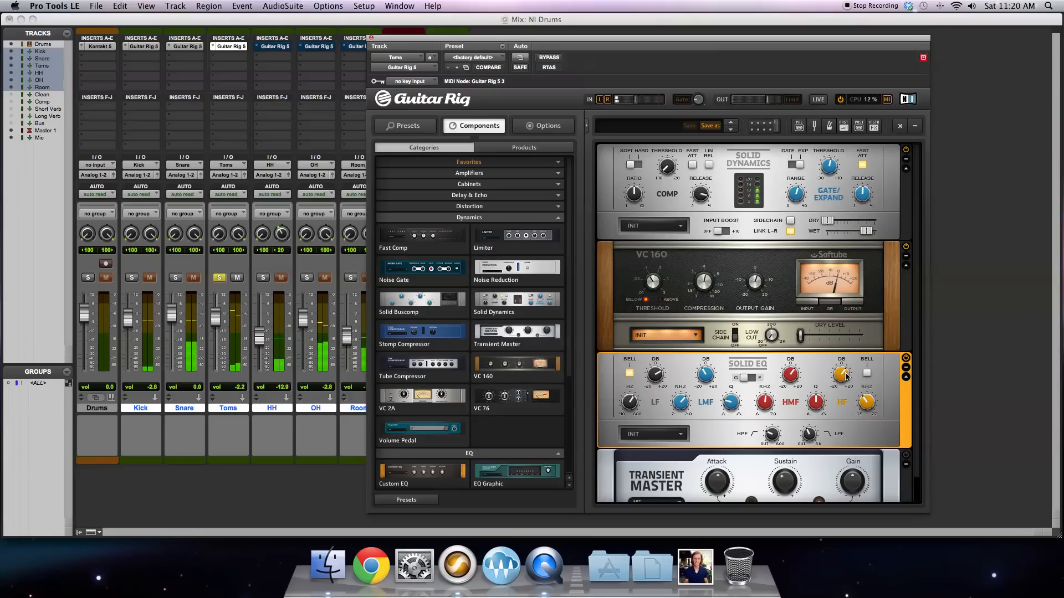
{"action": "mouse_move", "coordinate": [846, 377]}
{"action": "left_mouse_down"}
{"action": "mouse_move", "coordinate": [835, 400]}
{"action": "mouse_move", "coordinate": [834, 373]}
{"action": "mouse_move", "coordinate": [844, 382]}
{"action": "left_mouse_up"}
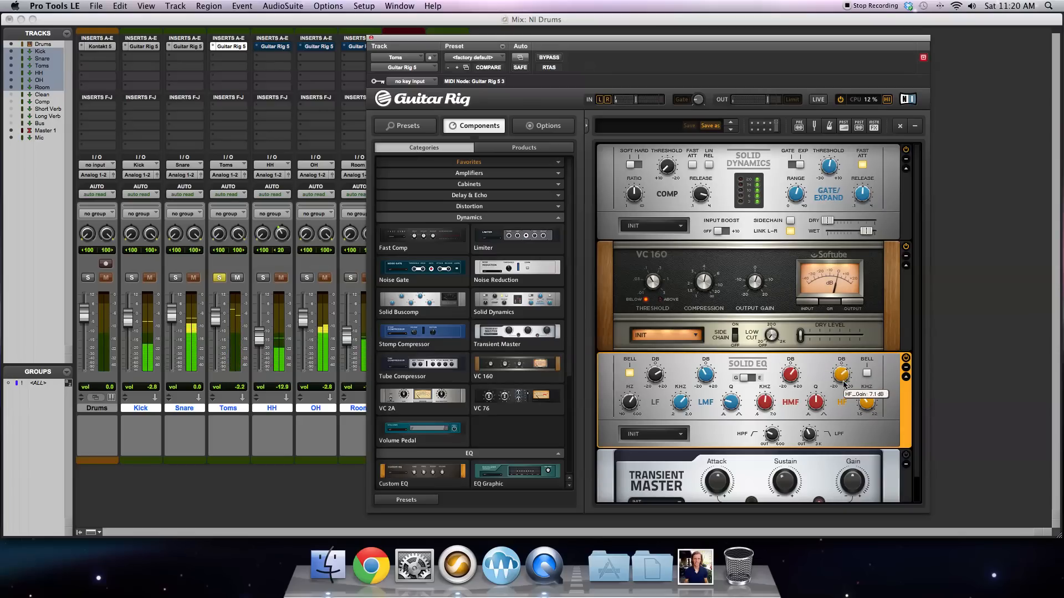
Step: Enable the Transient Master on the Toms track, take the track out of solo and lower its volume to -3.7 dB
{"action": "left_click", "coordinate": [892, 466]}
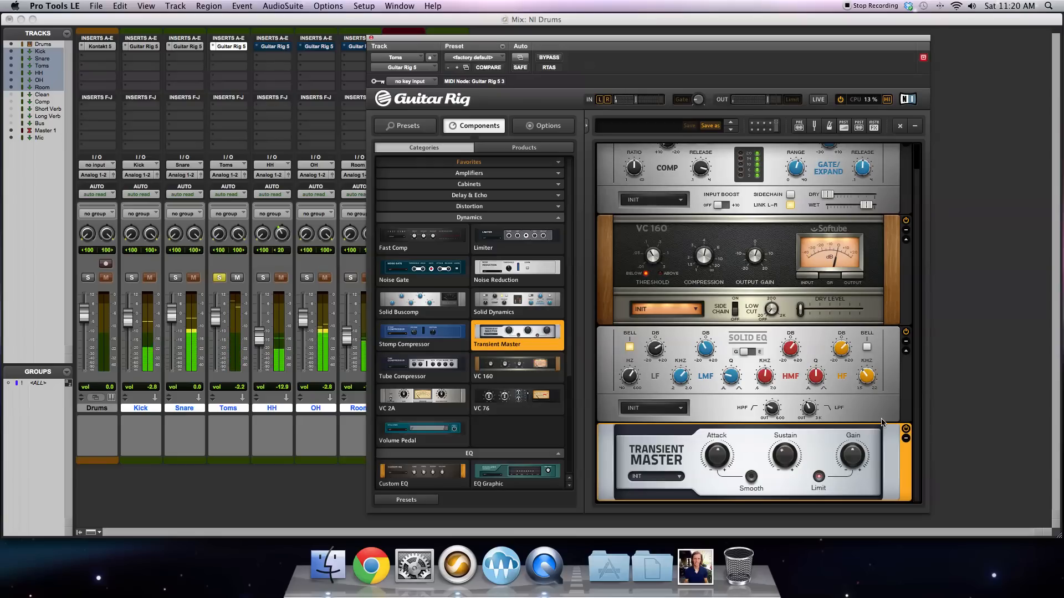
{"action": "left_click", "coordinate": [219, 278]}
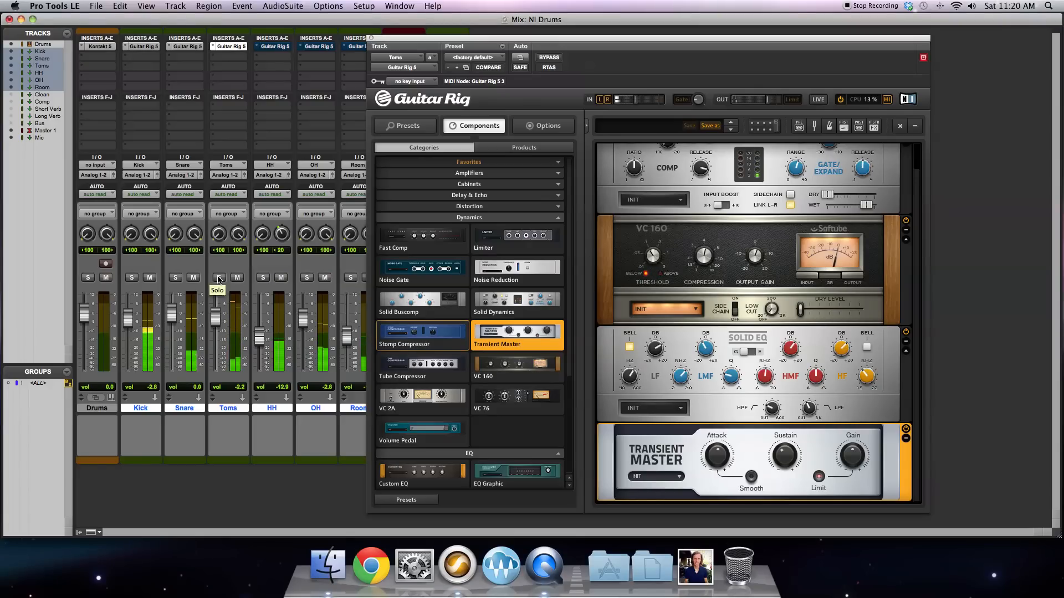
{"action": "left_click_drag", "start_coordinate": [215, 316], "coordinate": [214, 322]}
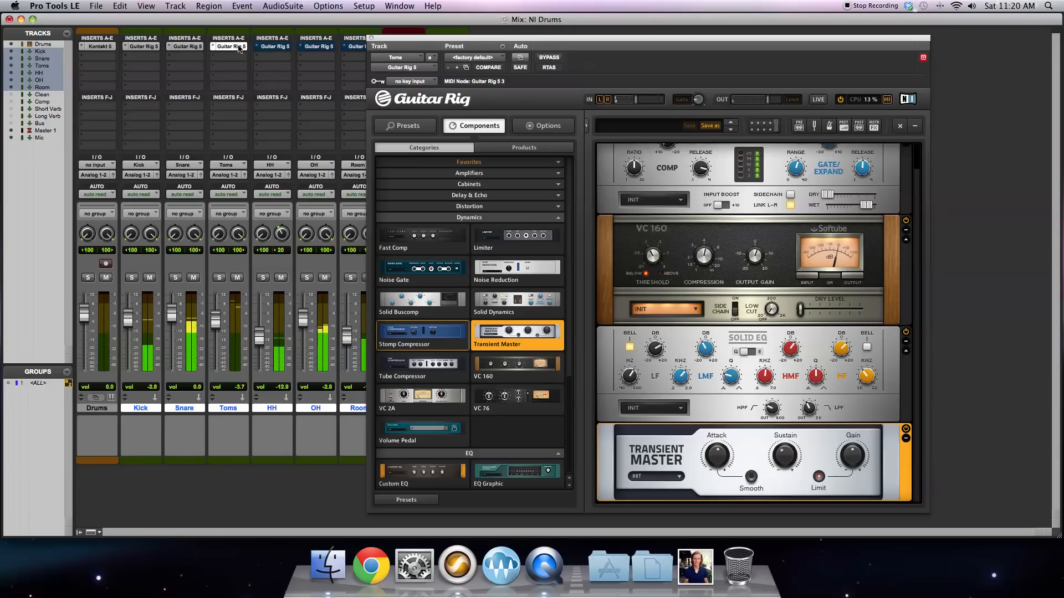
Step: Bypass and re-enable Guitar Rig 5 on the Toms track to compare the sound, and close its window
{"action": "left_click", "coordinate": [240, 49], "text": "super"}
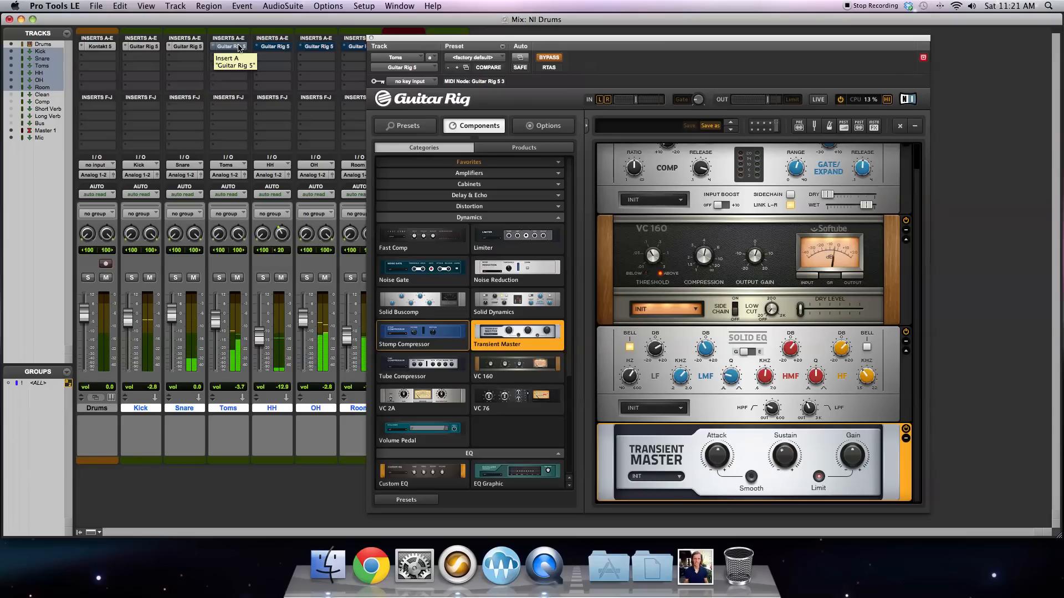
{"action": "left_click", "coordinate": [239, 49], "text": "super"}
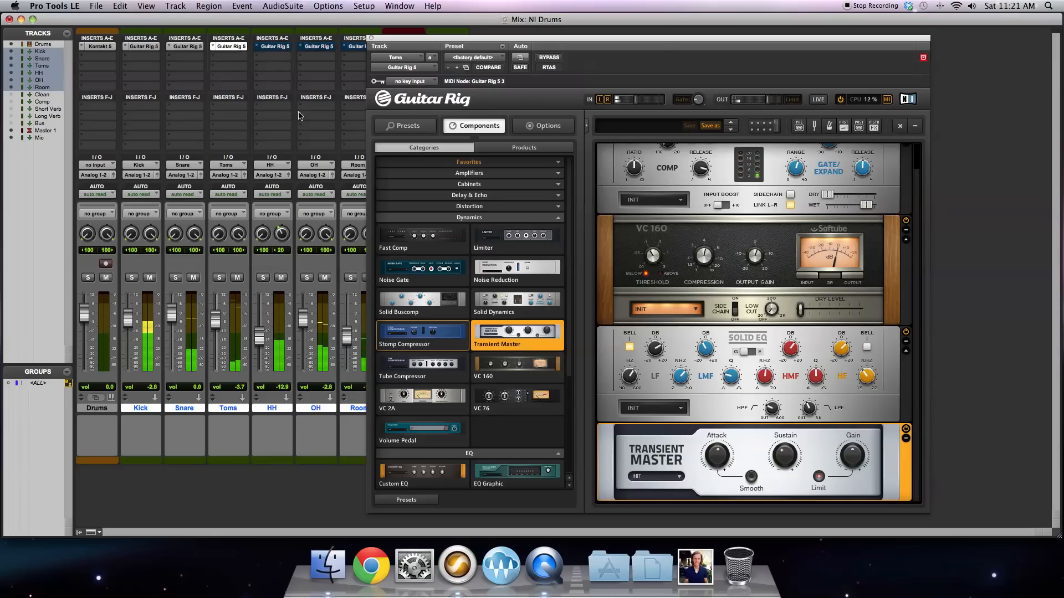
{"action": "left_click", "coordinate": [371, 39]}
Step: Open the HH track's Guitar Rig 5 window, check the VC 76's attack and release settings, and activate the bypassed plug-in
{"action": "left_click", "coordinate": [275, 46]}
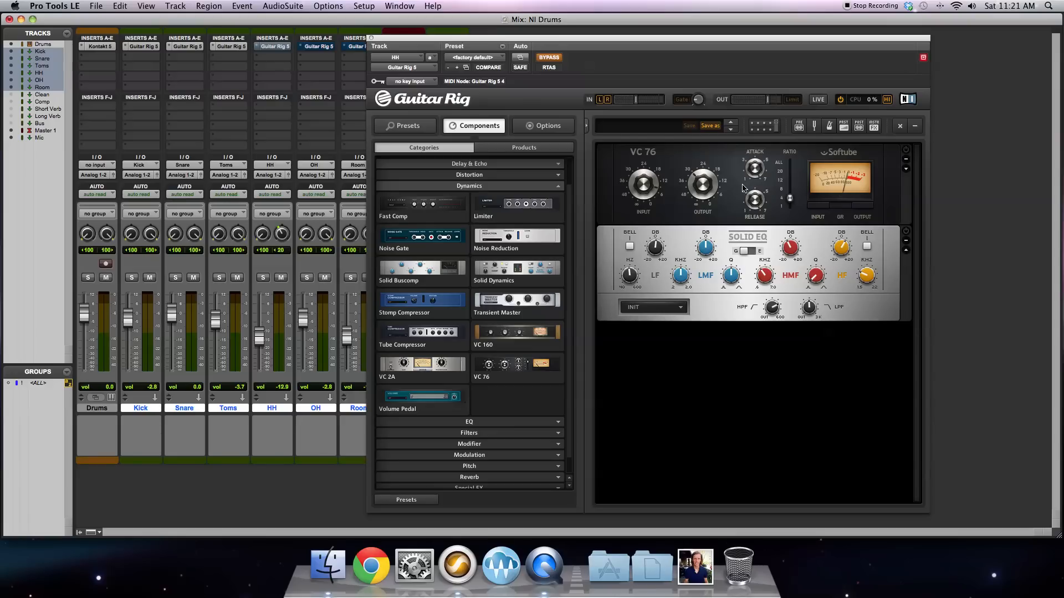
{"action": "left_click", "coordinate": [754, 170]}
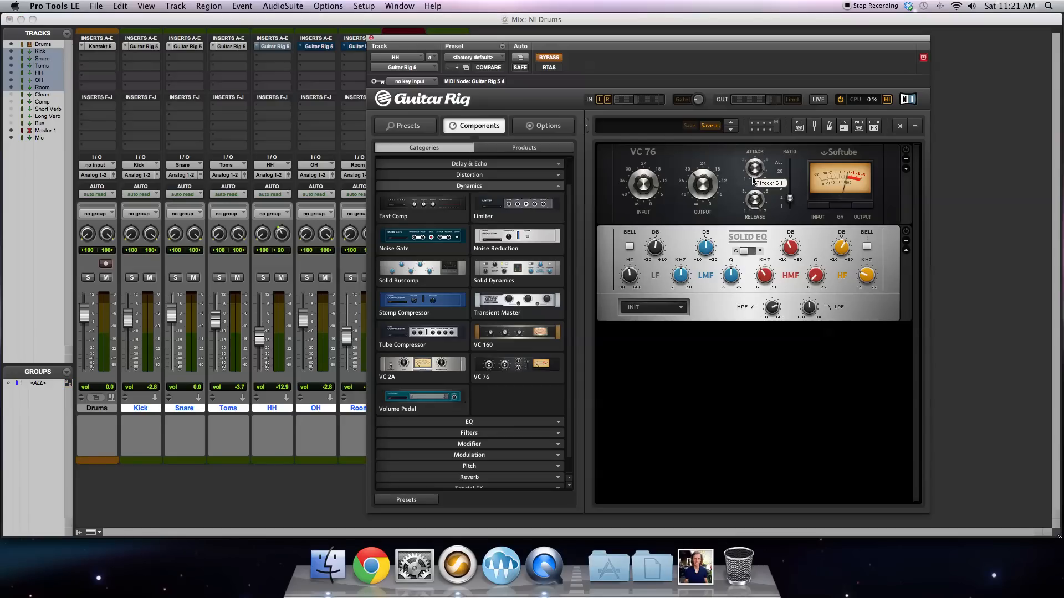
{"action": "mouse_move", "coordinate": [751, 208]}
{"action": "left_click", "coordinate": [554, 59]}
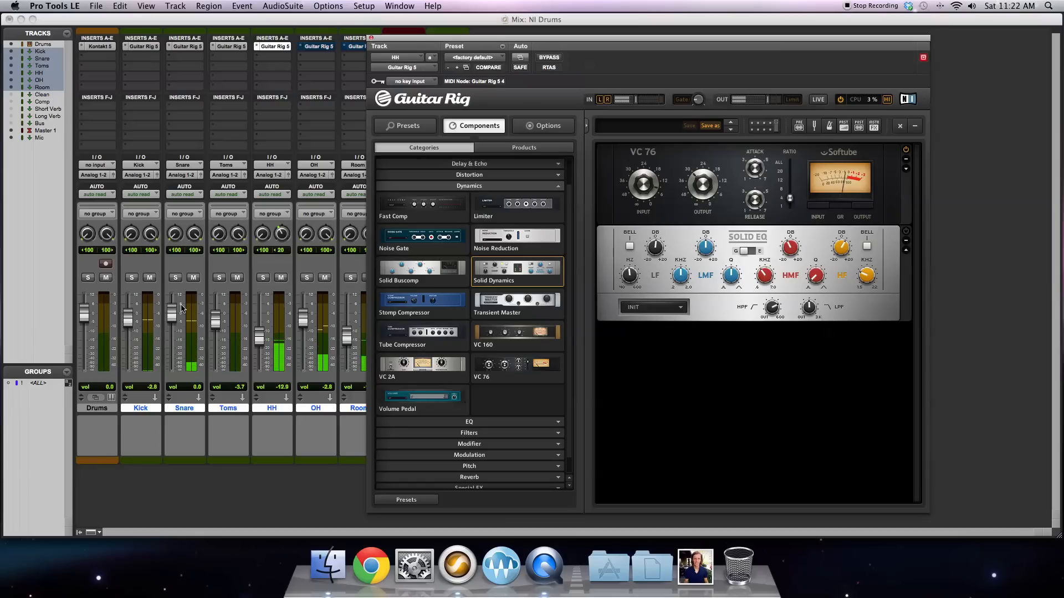
Step: Solo the HH track, try the VC 76's input level and expand the compressor's extra controls
{"action": "left_click", "coordinate": [262, 277]}
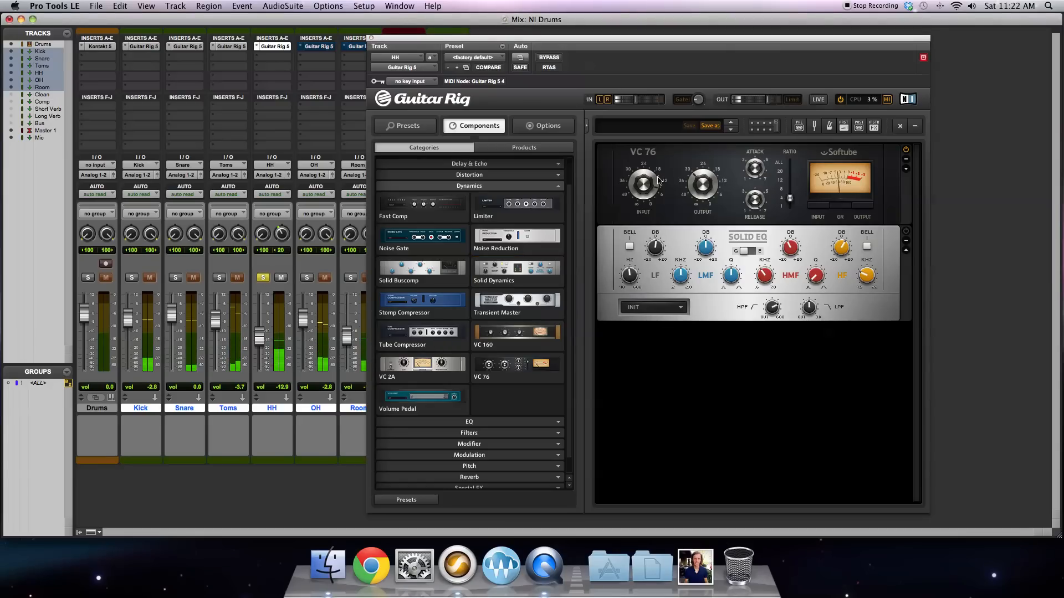
{"action": "mouse_move", "coordinate": [646, 187]}
{"action": "left_mouse_down"}
{"action": "mouse_move", "coordinate": [646, 216]}
{"action": "mouse_move", "coordinate": [646, 191]}
{"action": "left_mouse_up"}
{"action": "left_click", "coordinate": [905, 168]}
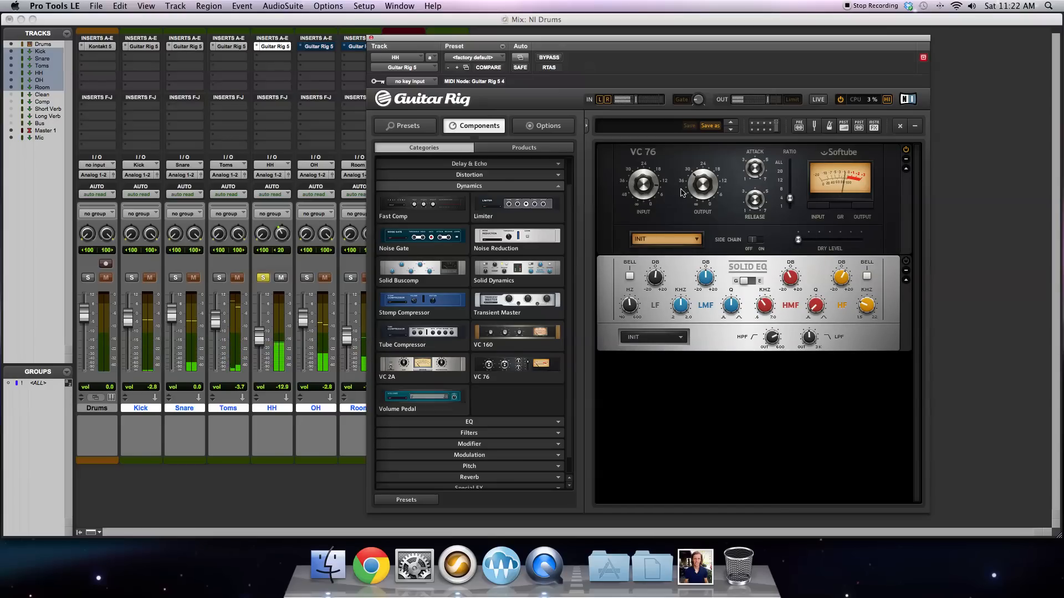
{"action": "mouse_move", "coordinate": [646, 190]}
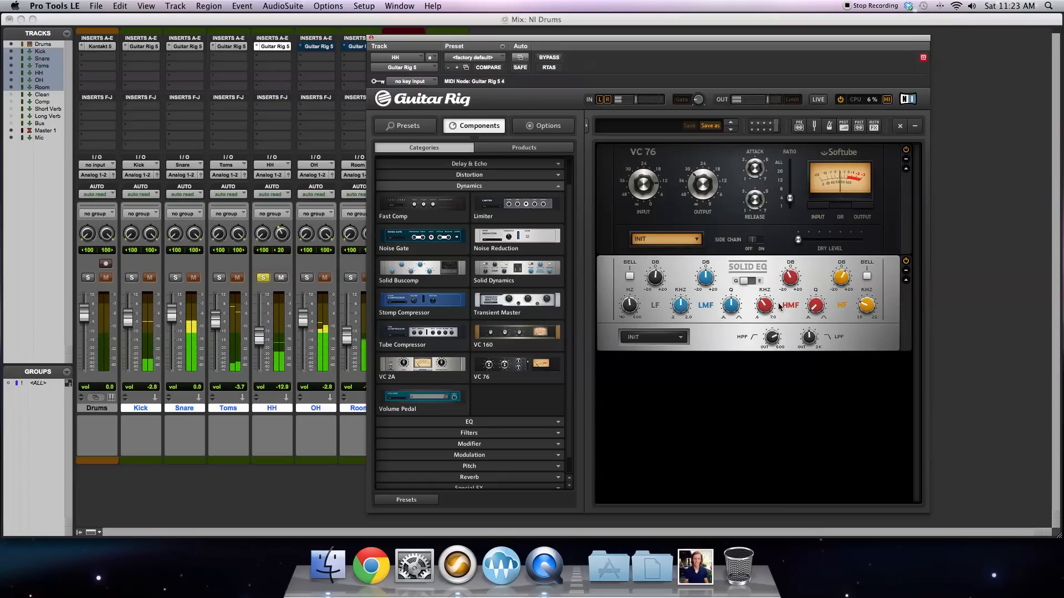
Step: Audition the HMF gain, HF gain and low-pass filter frequency of the Solid EQ on the HH track
{"action": "mouse_move", "coordinate": [770, 339]}
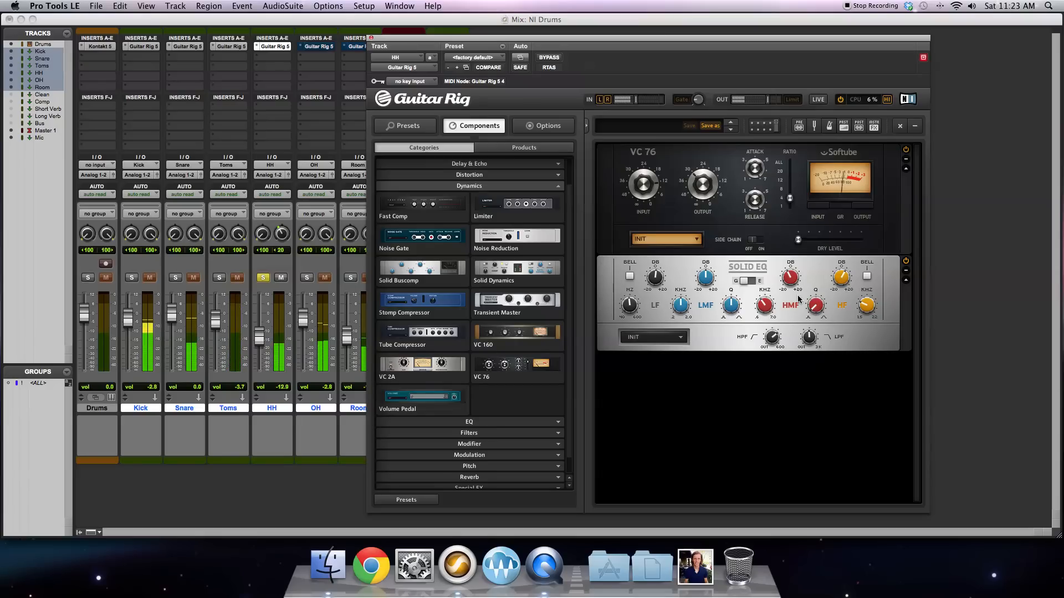
{"action": "left_click_drag", "start_coordinate": [789, 278], "coordinate": [790, 254]}
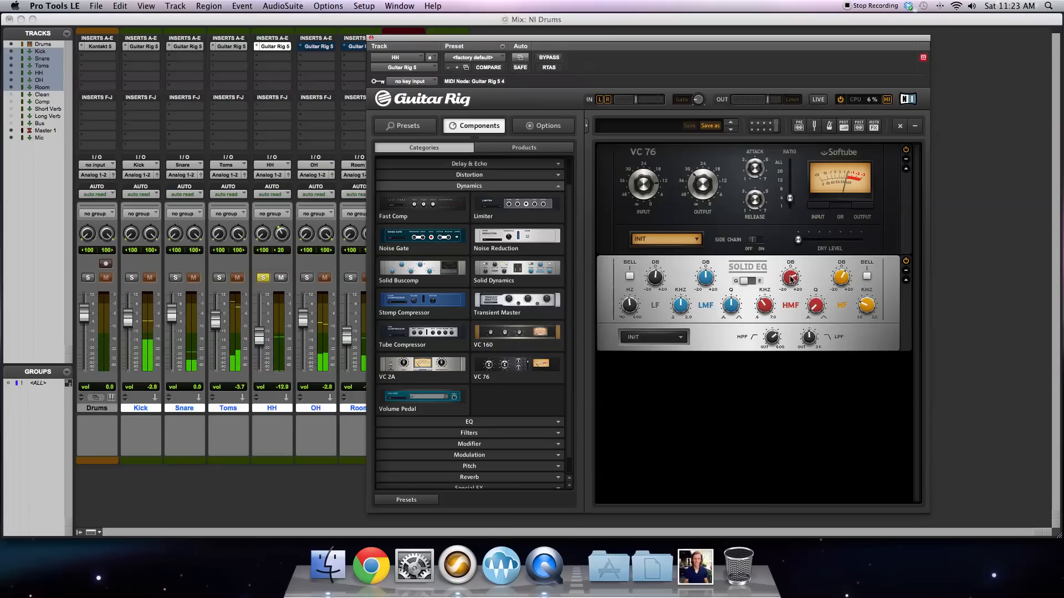
{"action": "mouse_move", "coordinate": [792, 275]}
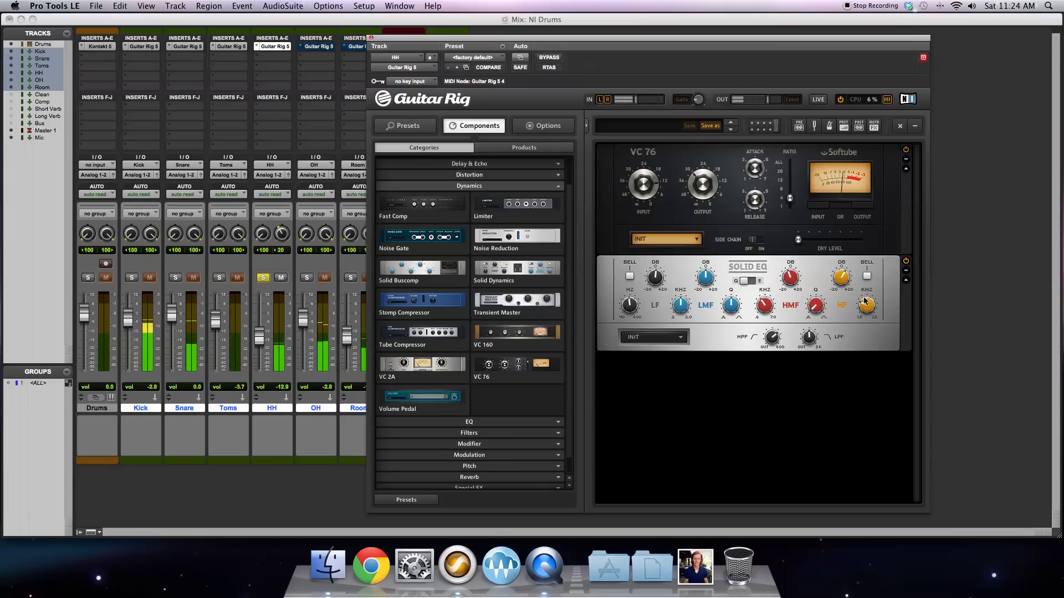
{"action": "mouse_move", "coordinate": [842, 278]}
{"action": "left_mouse_down"}
{"action": "mouse_move", "coordinate": [844, 308]}
{"action": "mouse_move", "coordinate": [843, 278]}
{"action": "left_mouse_up"}
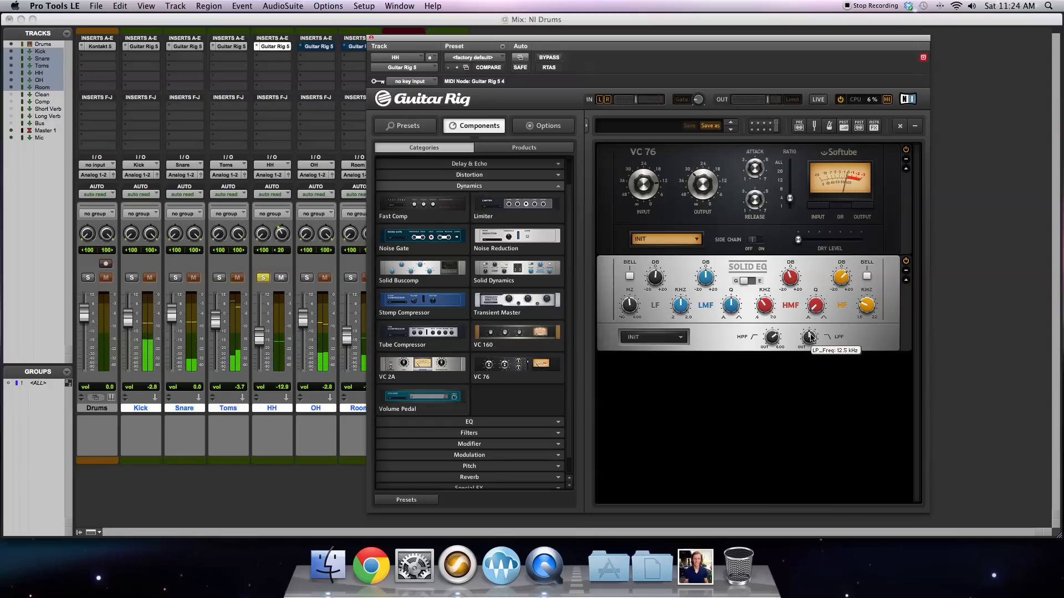
{"action": "left_click_drag", "start_coordinate": [810, 334], "coordinate": [810, 339]}
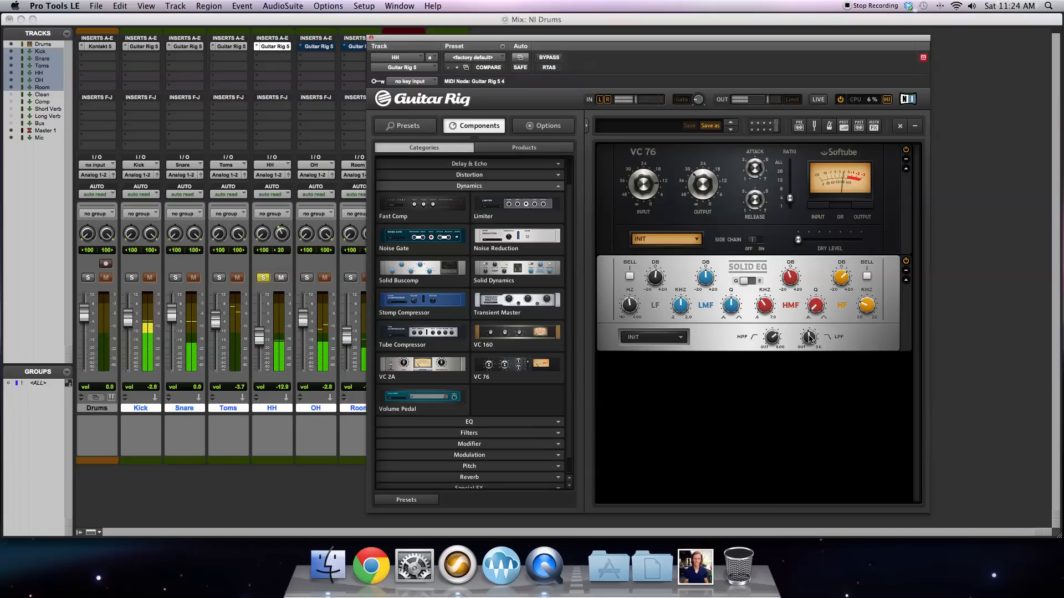
{"action": "mouse_move", "coordinate": [809, 340]}
{"action": "left_mouse_down"}
{"action": "mouse_move", "coordinate": [811, 380]}
{"action": "mouse_move", "coordinate": [803, 340]}
{"action": "left_mouse_up"}
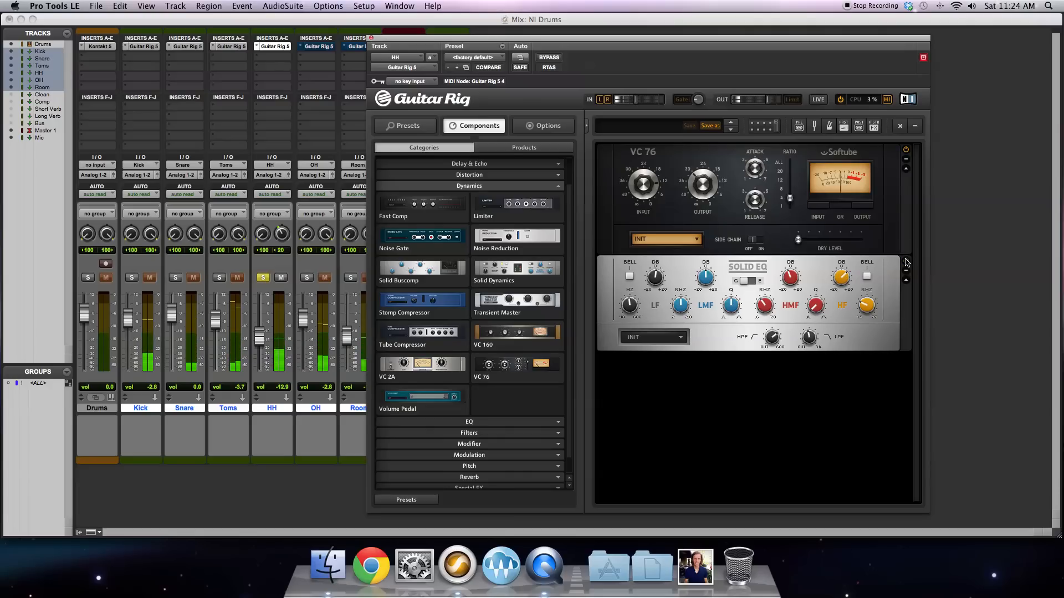
Step: Take the HH track out of solo and set its right-channel pan to 25 right after trying wider positions
{"action": "left_click", "coordinate": [265, 278]}
{"action": "left_click", "coordinate": [265, 278]}
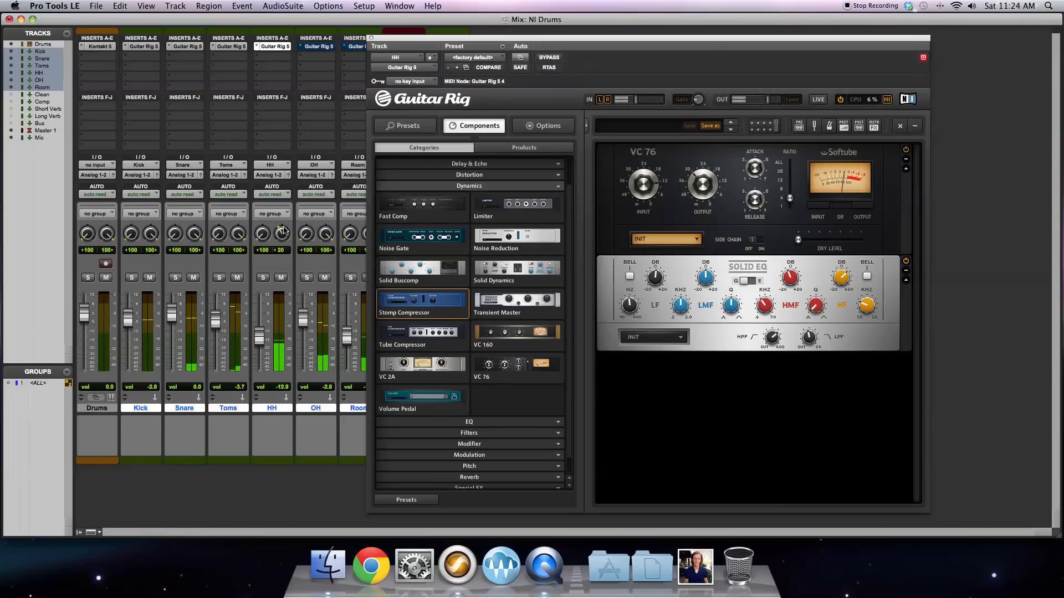
{"action": "left_click_drag", "start_coordinate": [282, 151], "coordinate": [282, 153]}
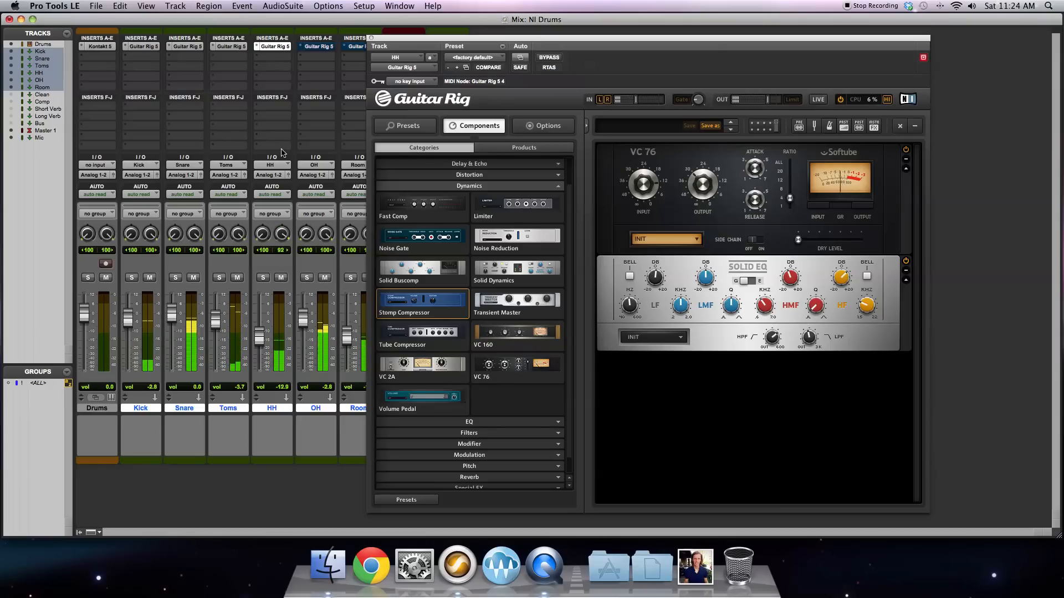
{"action": "left_click_drag", "start_coordinate": [289, 206], "coordinate": [281, 190]}
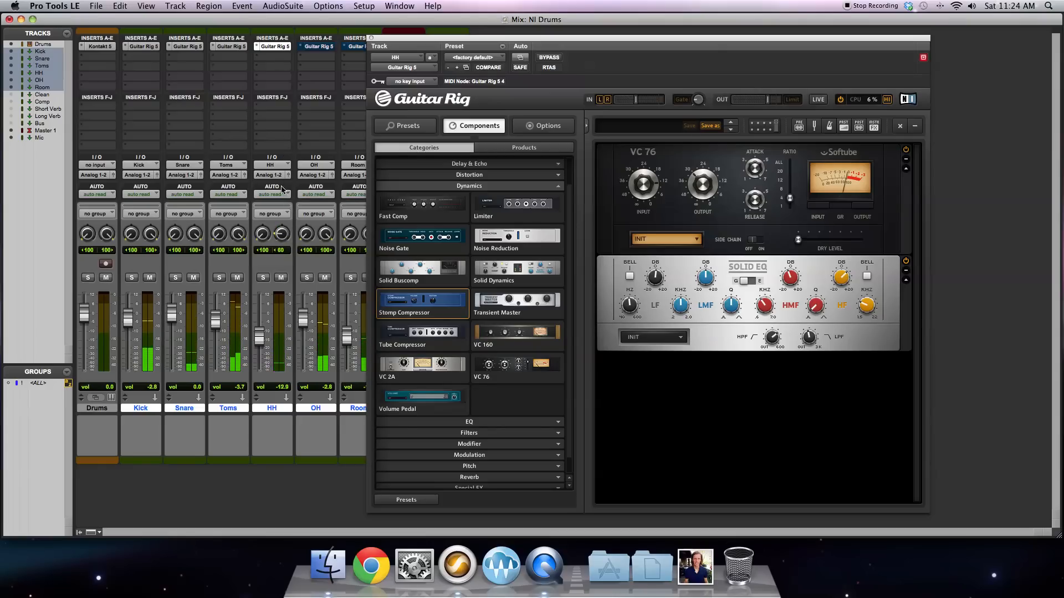
{"action": "left_click_drag", "start_coordinate": [279, 233], "coordinate": [282, 236]}
Step: Solo the OH track, close the HH plug-in window, and open the OH track's activated Guitar Rig 5 with its VC 76 switched on
{"action": "left_click", "coordinate": [307, 277]}
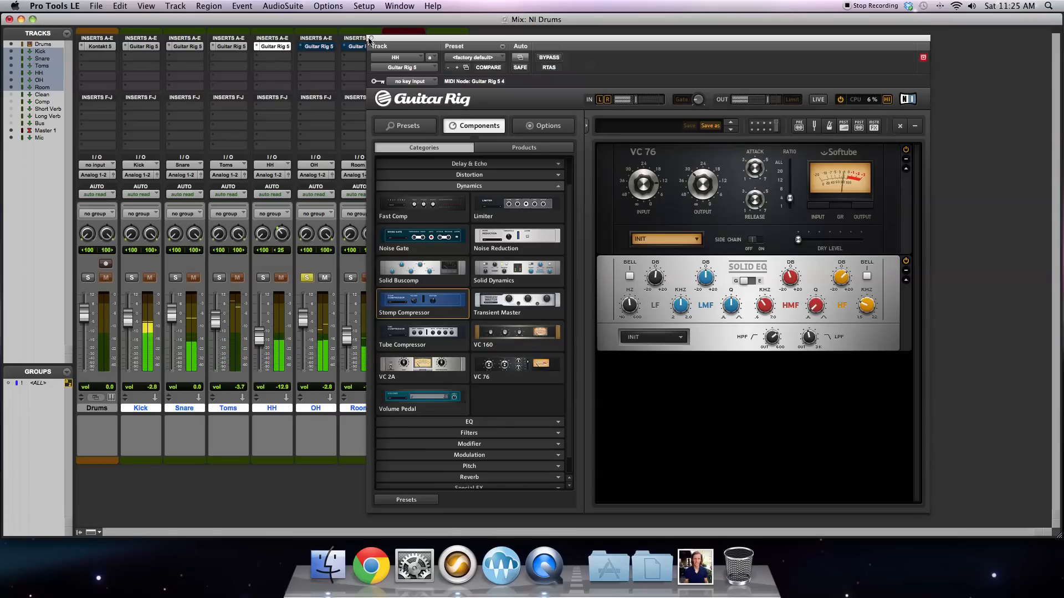
{"action": "left_click", "coordinate": [369, 40]}
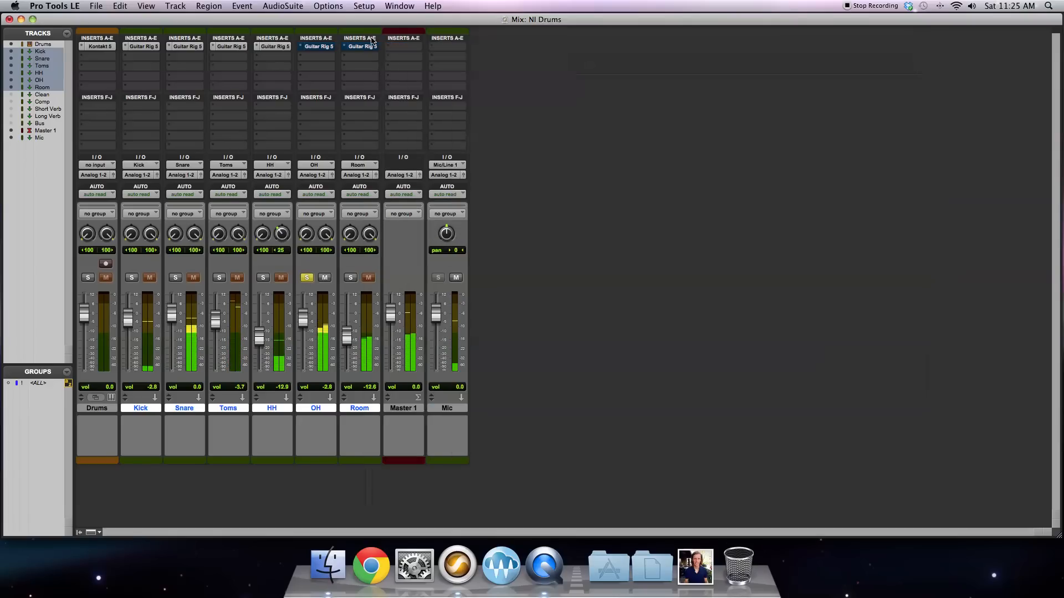
{"action": "left_click", "coordinate": [323, 47]}
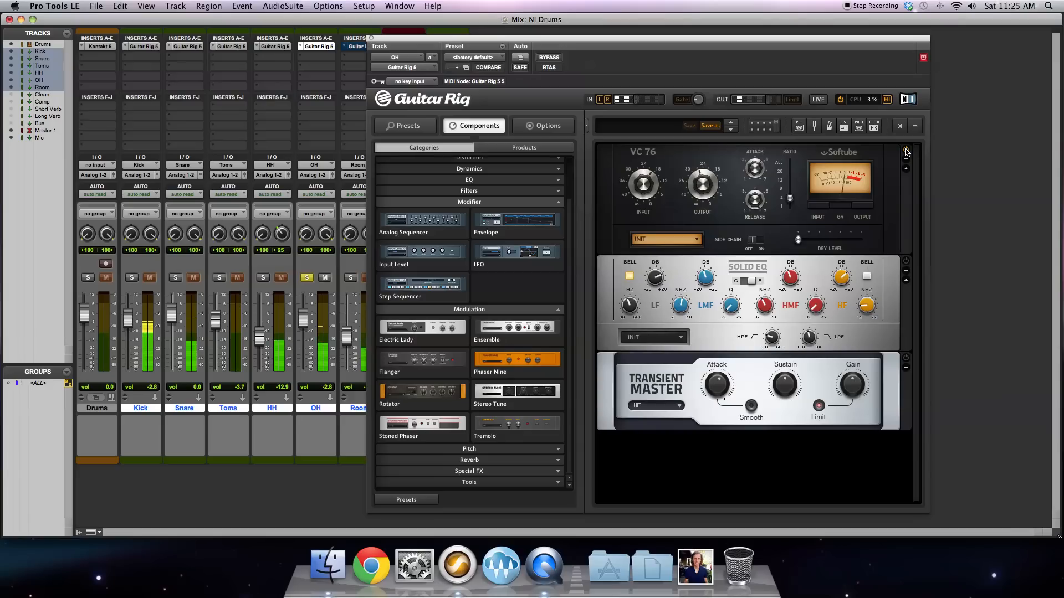
{"action": "left_click", "coordinate": [753, 171]}
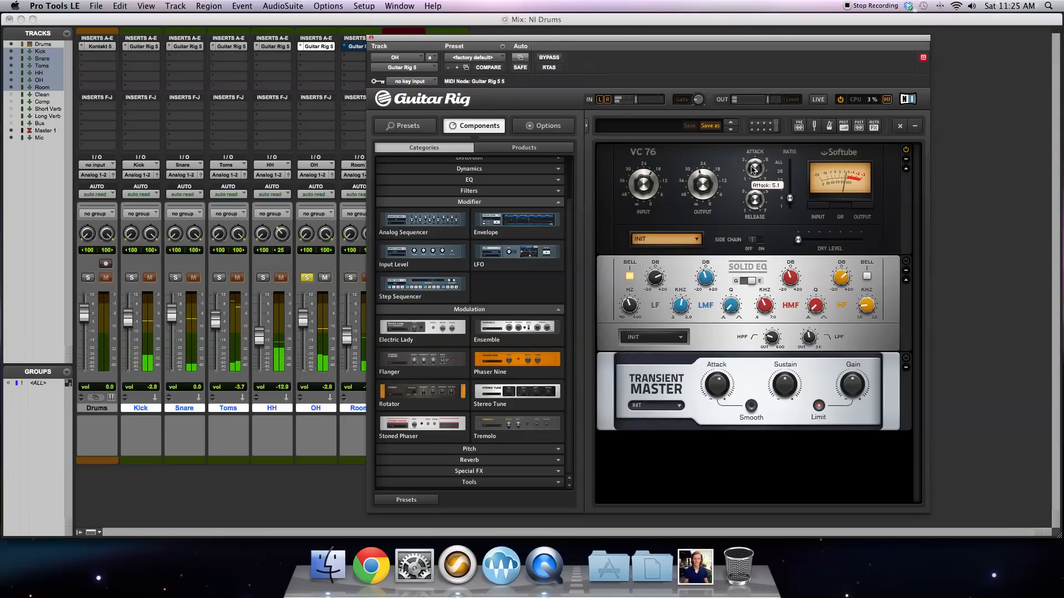
Step: Fine-tune the VC 76's attack and audition its input gain on the OH track
{"action": "mouse_move", "coordinate": [752, 170]}
{"action": "left_mouse_down"}
{"action": "mouse_move", "coordinate": [753, 148]}
{"action": "mouse_move", "coordinate": [754, 166]}
{"action": "left_mouse_up"}
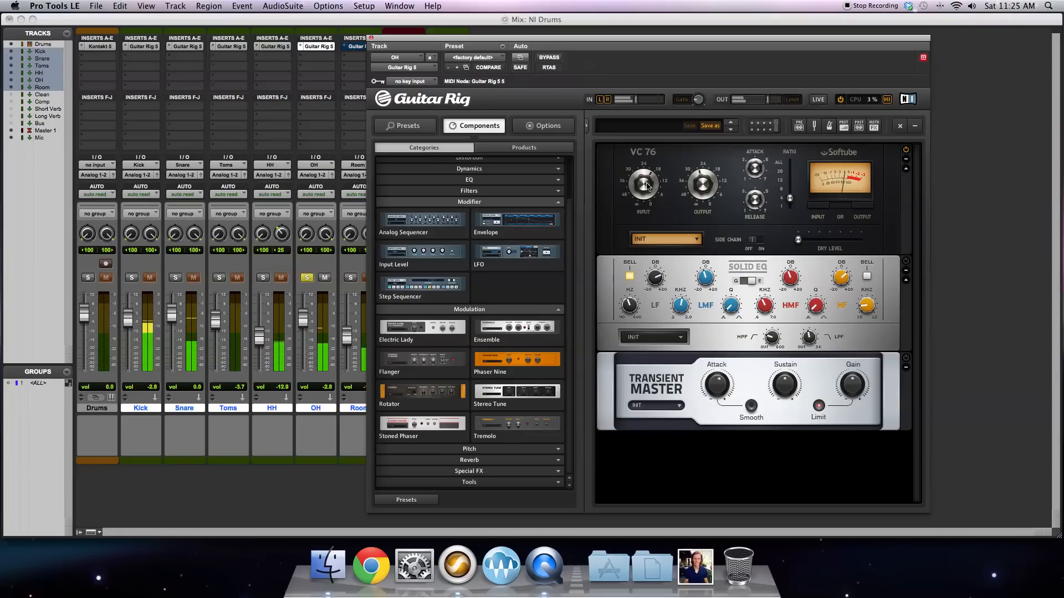
{"action": "left_click_drag", "start_coordinate": [647, 179], "coordinate": [649, 157]}
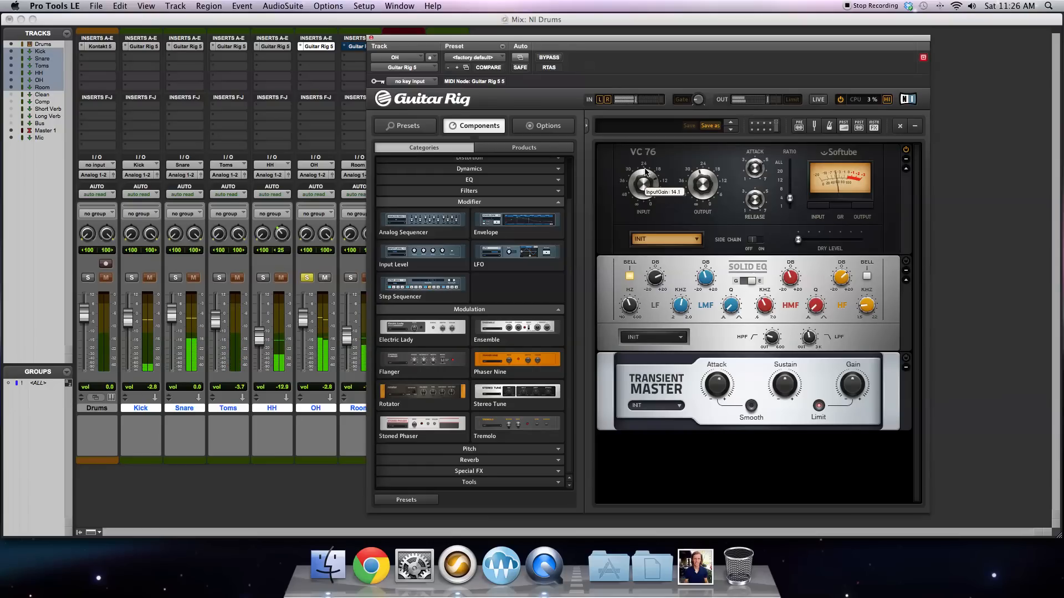
{"action": "left_click_drag", "start_coordinate": [646, 172], "coordinate": [647, 181]}
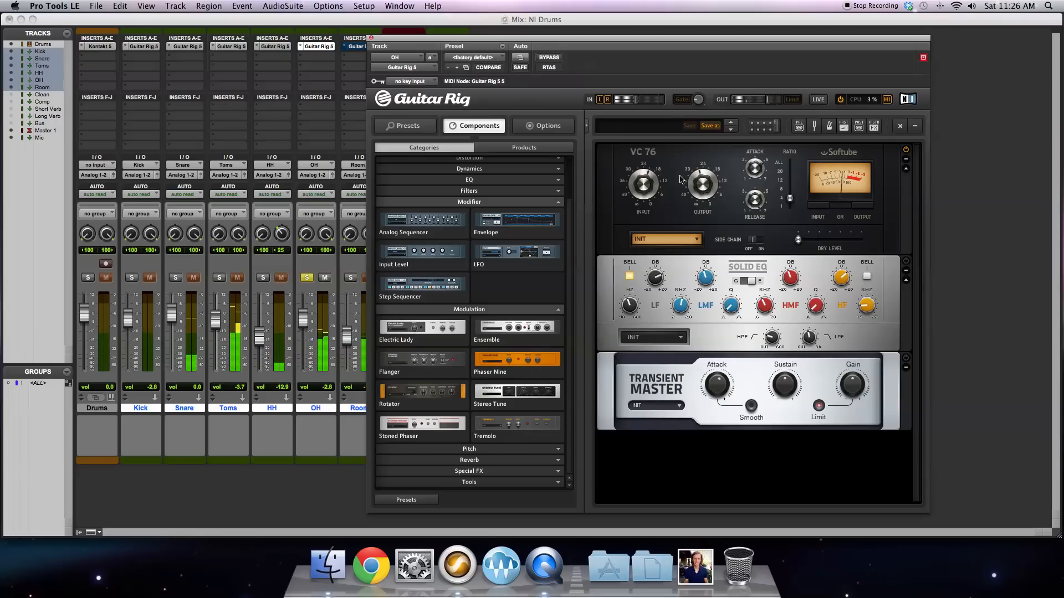
{"action": "mouse_move", "coordinate": [645, 181]}
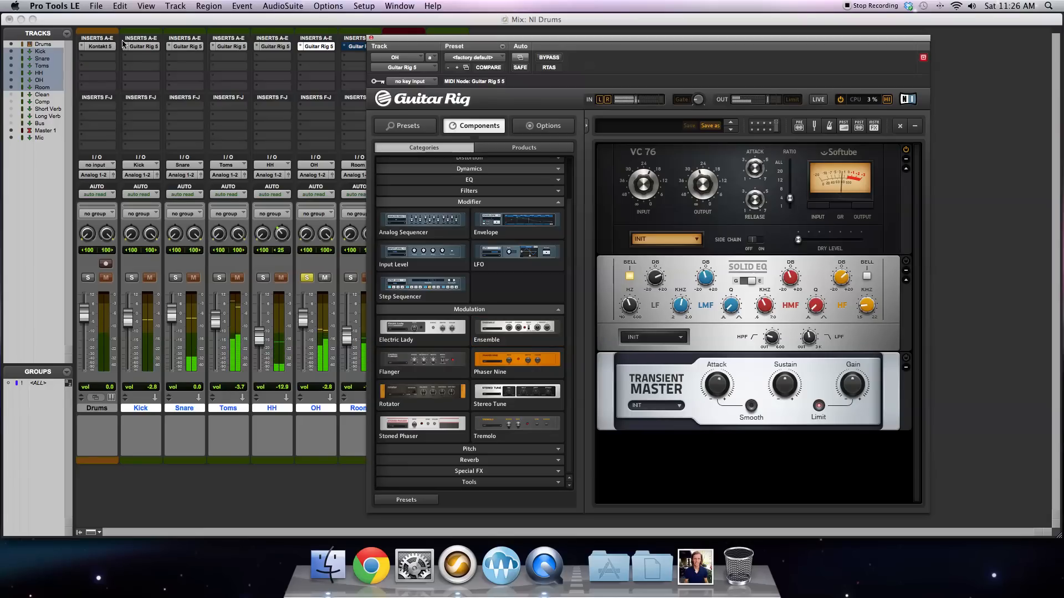
Step: Open Kontakt 5 on the Drums track and examine the Studio Drummer mixer's channel strips
{"action": "left_click", "coordinate": [100, 47]}
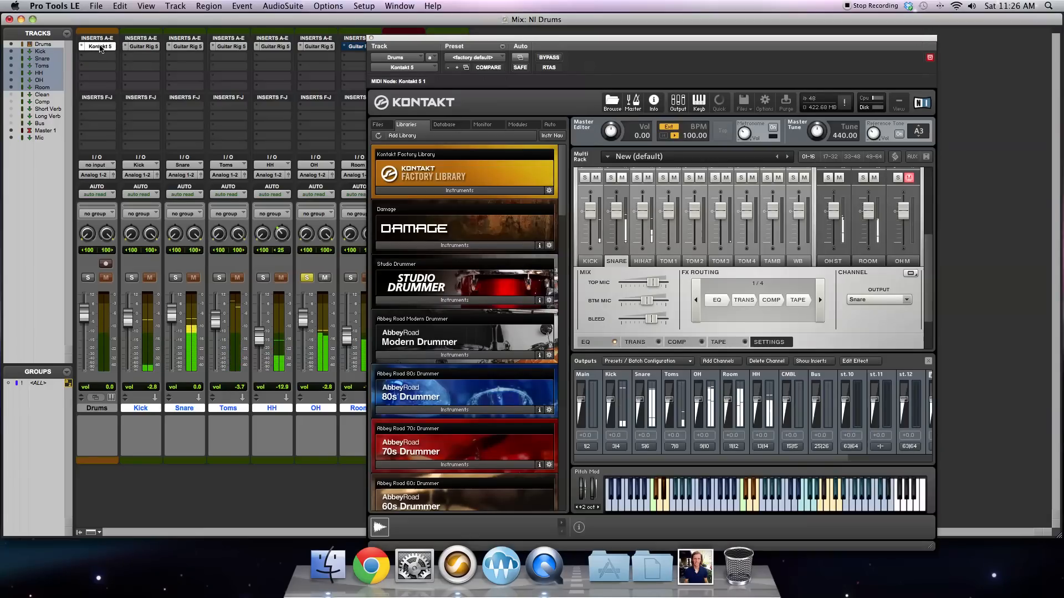
{"action": "scroll", "coordinate": [776, 250], "scroll_direction": "up", "scroll_amount": 3}
{"action": "scroll", "coordinate": [906, 289], "scroll_direction": "down", "scroll_amount": 3}
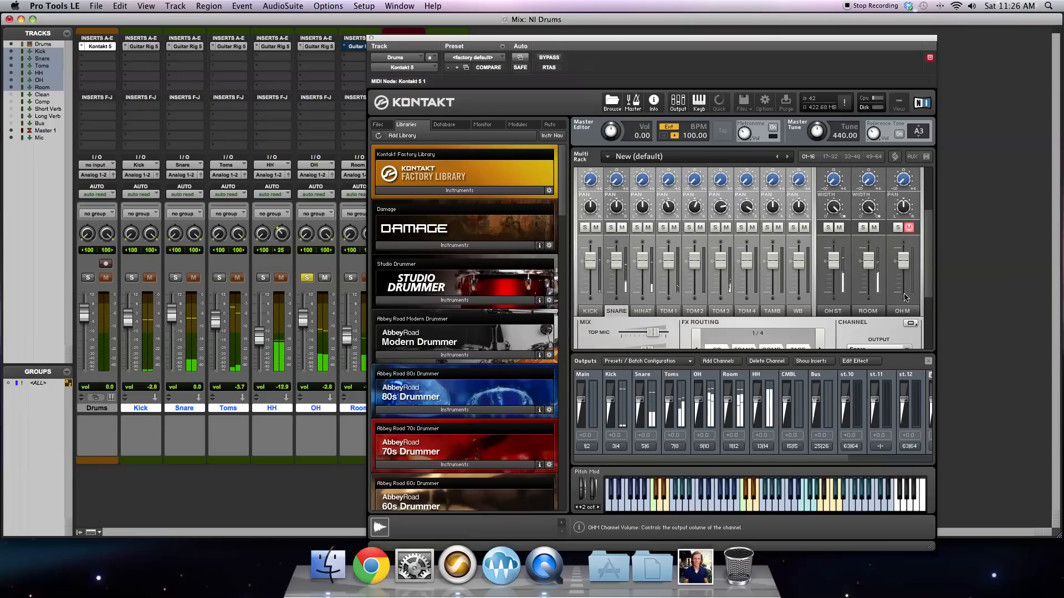
{"action": "scroll", "coordinate": [702, 349], "scroll_direction": "down", "scroll_amount": 2}
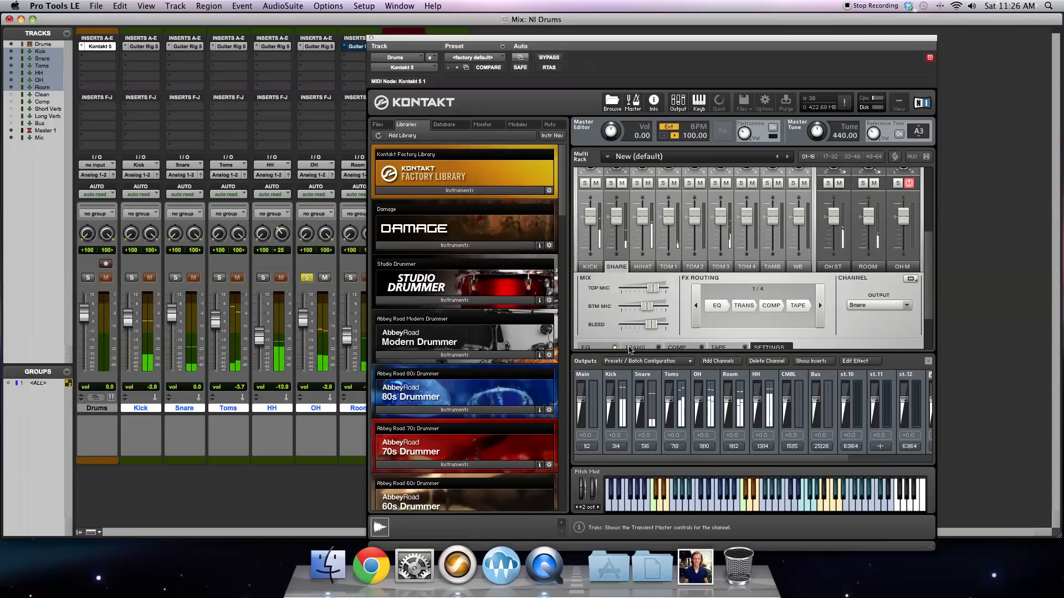
{"action": "scroll", "coordinate": [730, 337], "scroll_direction": "down", "scroll_amount": 3}
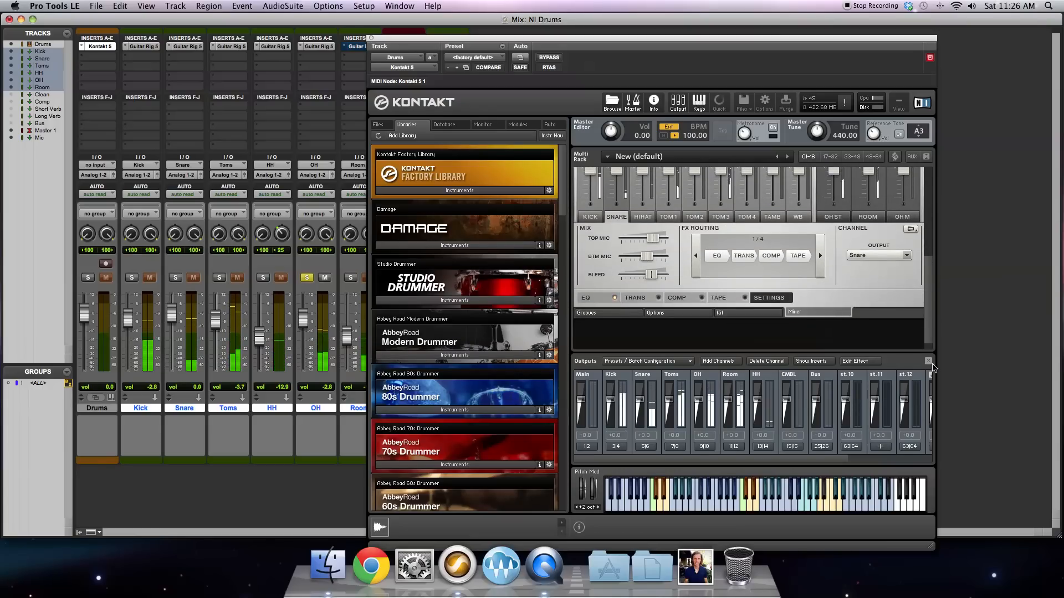
Step: Show Studio Drummer's kit with Kontakt's outputs section hidden, inspect the snare's OH Mix control, and close Kontakt
{"action": "left_click", "coordinate": [748, 313]}
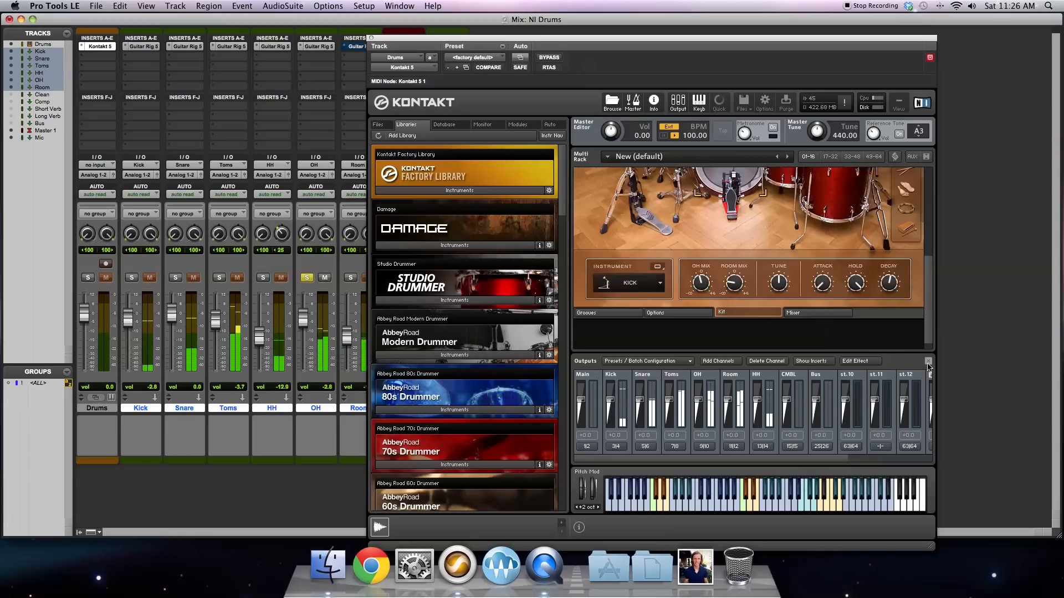
{"action": "scroll", "coordinate": [754, 275], "scroll_direction": "up", "scroll_amount": 1}
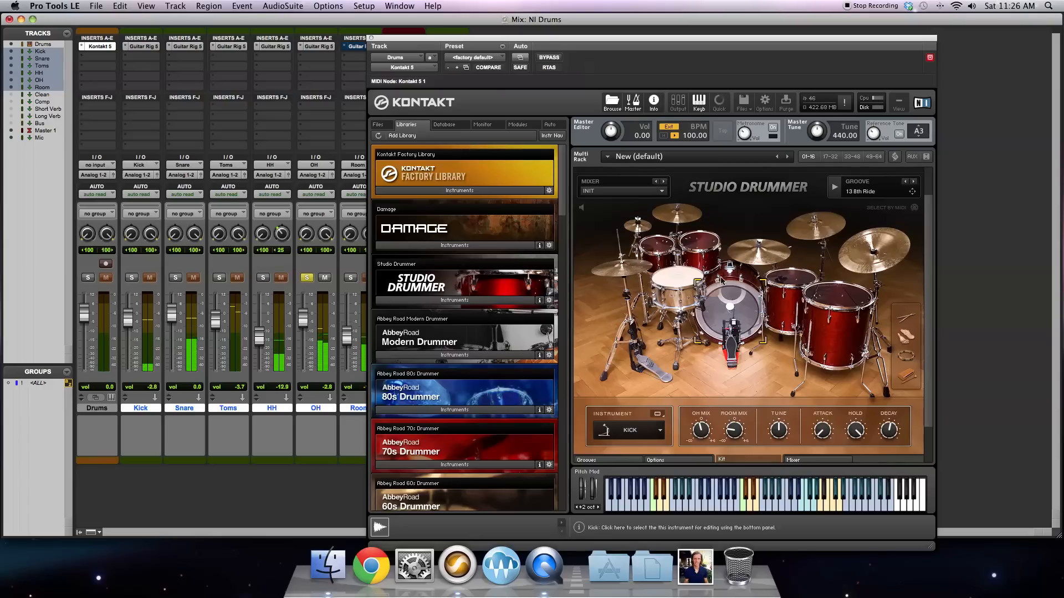
{"action": "left_click", "coordinate": [676, 283]}
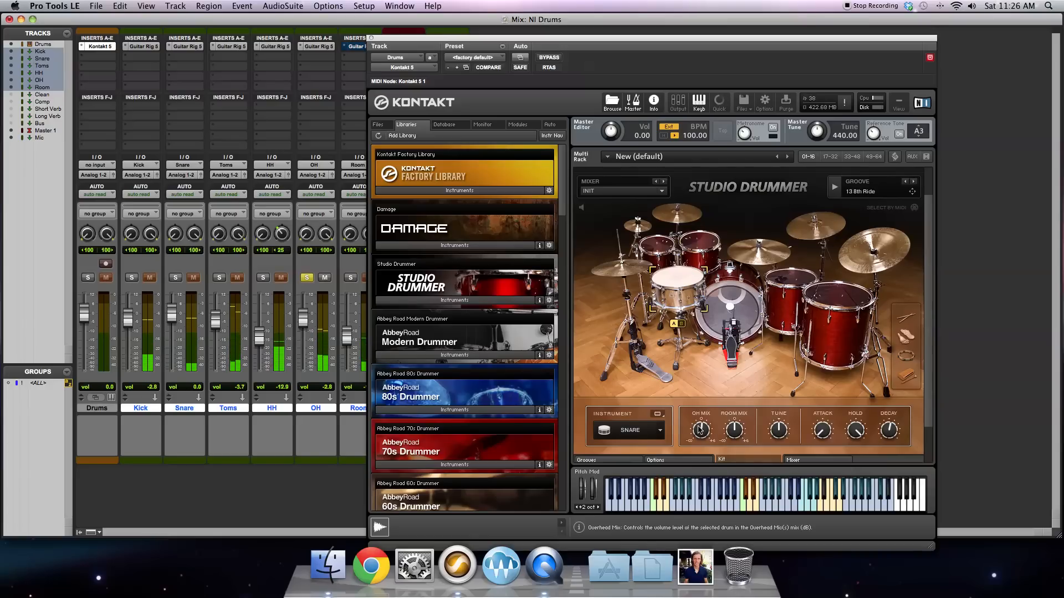
{"action": "scroll", "coordinate": [700, 429], "scroll_direction": "down", "scroll_amount": 1}
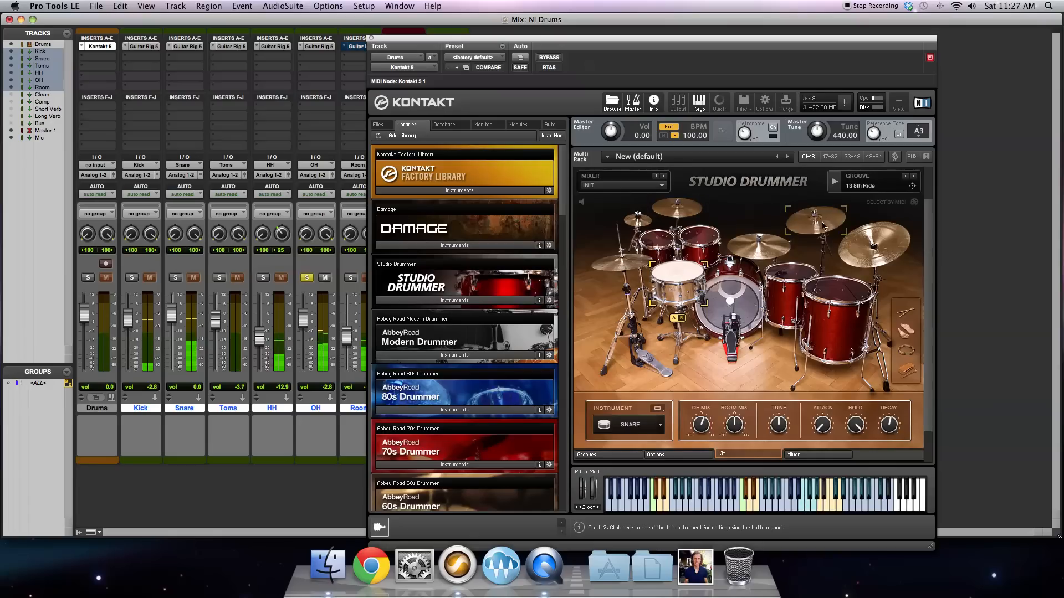
{"action": "left_click", "coordinate": [371, 38]}
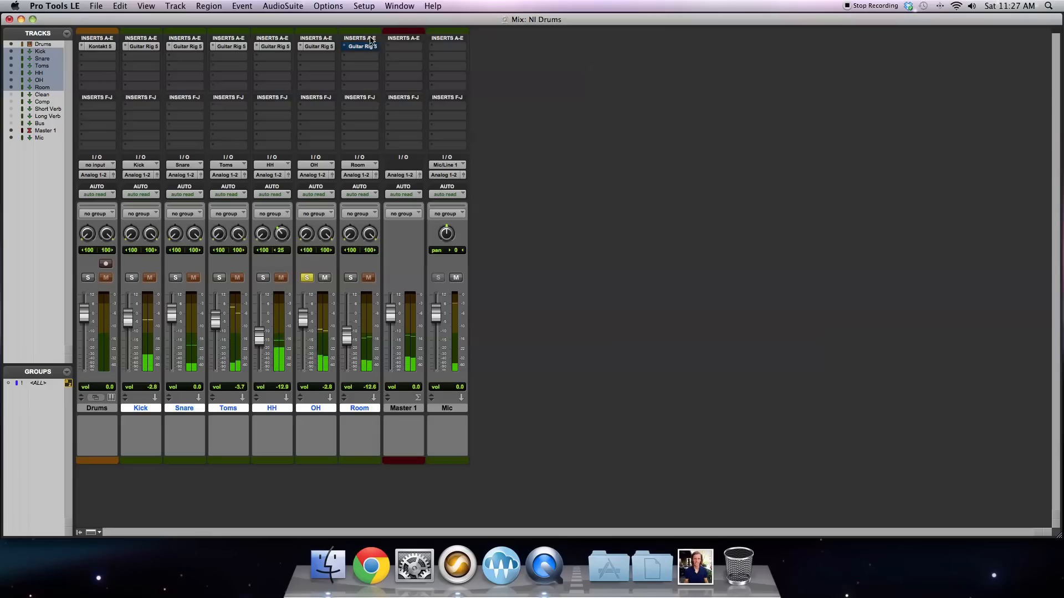
Step: Select the whole Drums-01 region in the Edit window, start loop playback over it, and return to the Mix window
{"action": "left_click", "coordinate": [383, 6]}
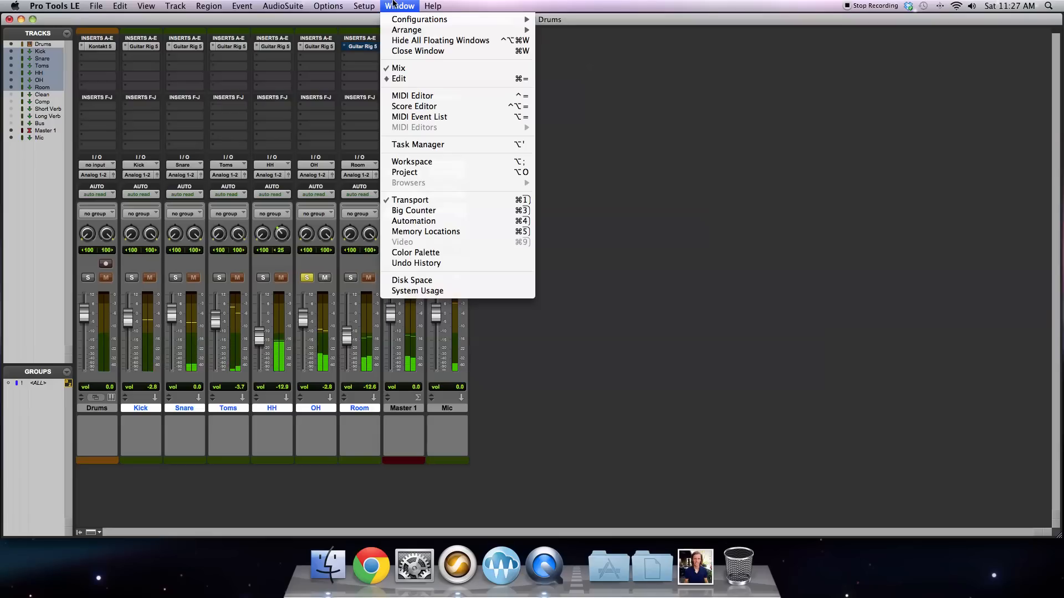
{"action": "left_click", "coordinate": [410, 78]}
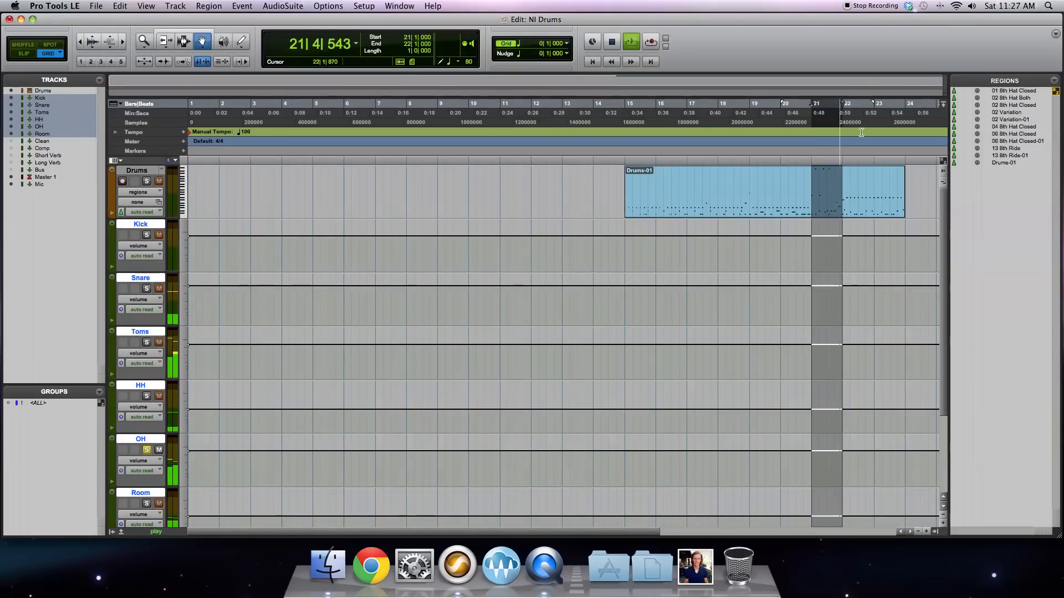
{"action": "left_click", "coordinate": [873, 197]}
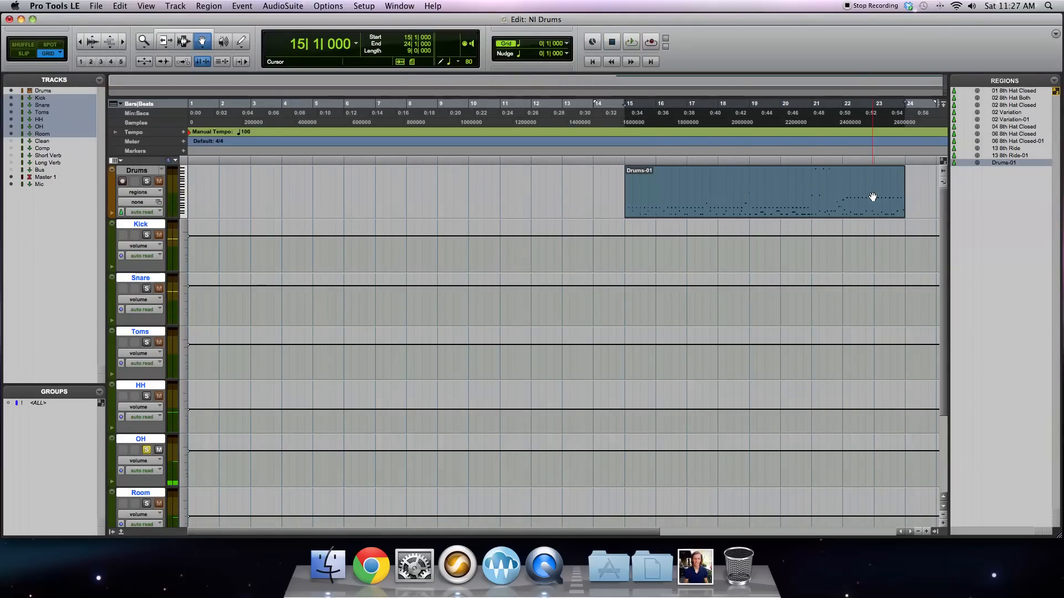
{"action": "key", "text": "space"}
{"action": "left_click", "coordinate": [363, 6]}
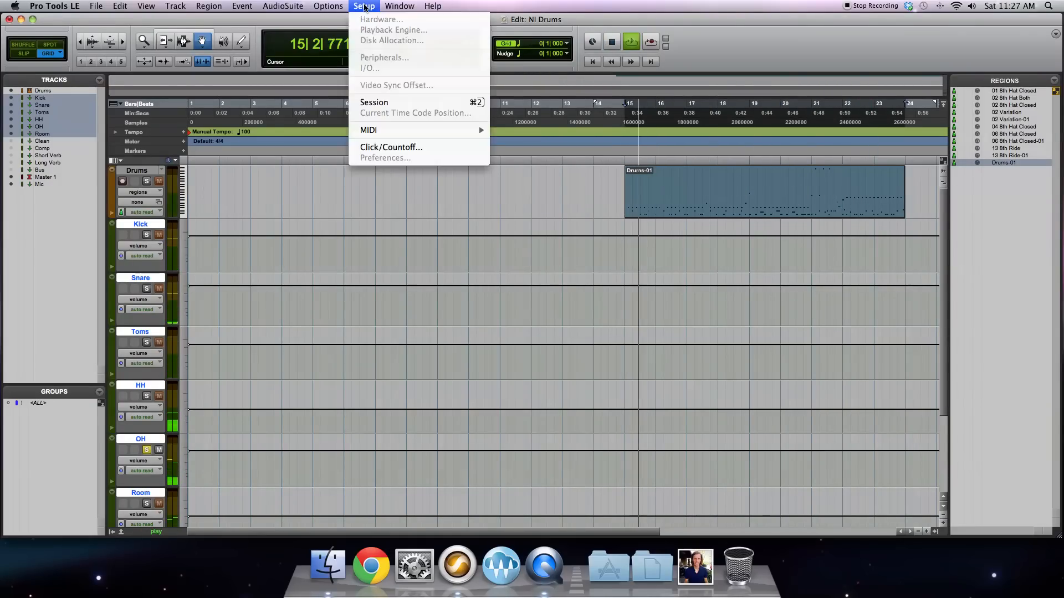
{"action": "mouse_move", "coordinate": [390, 6]}
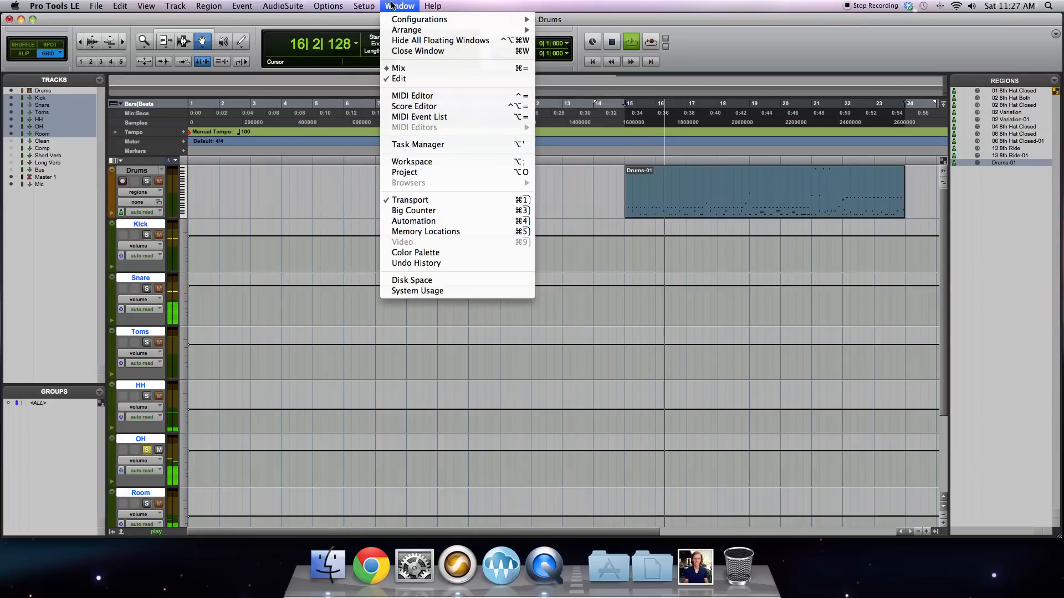
{"action": "left_click", "coordinate": [399, 67]}
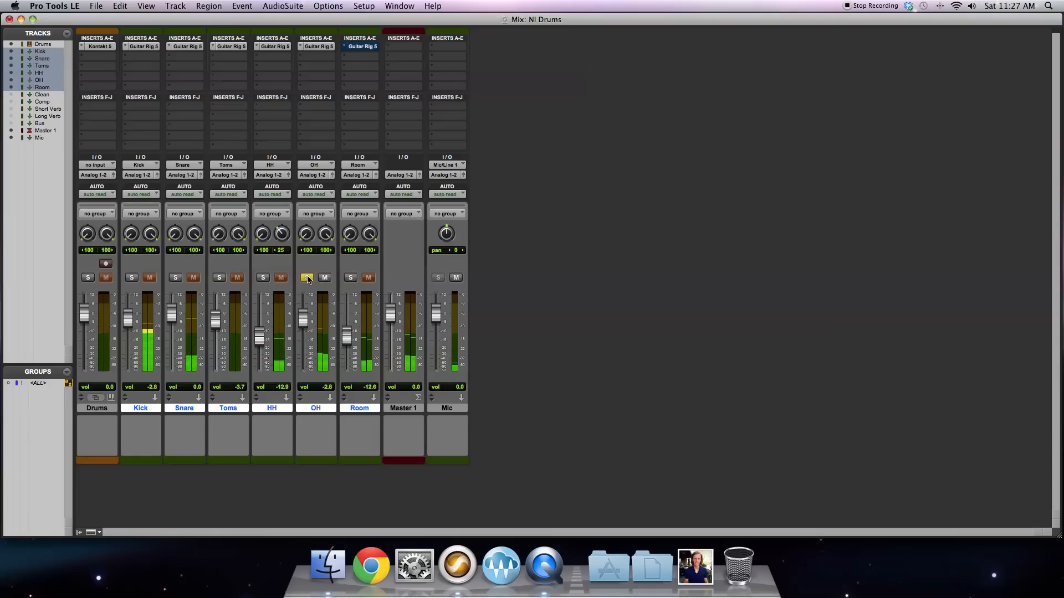
Step: Open the OH track's Guitar Rig 5 and, with the Solid EQ switched on, audition its LMF gain, HMF gain and HMF frequency
{"action": "left_click", "coordinate": [317, 46]}
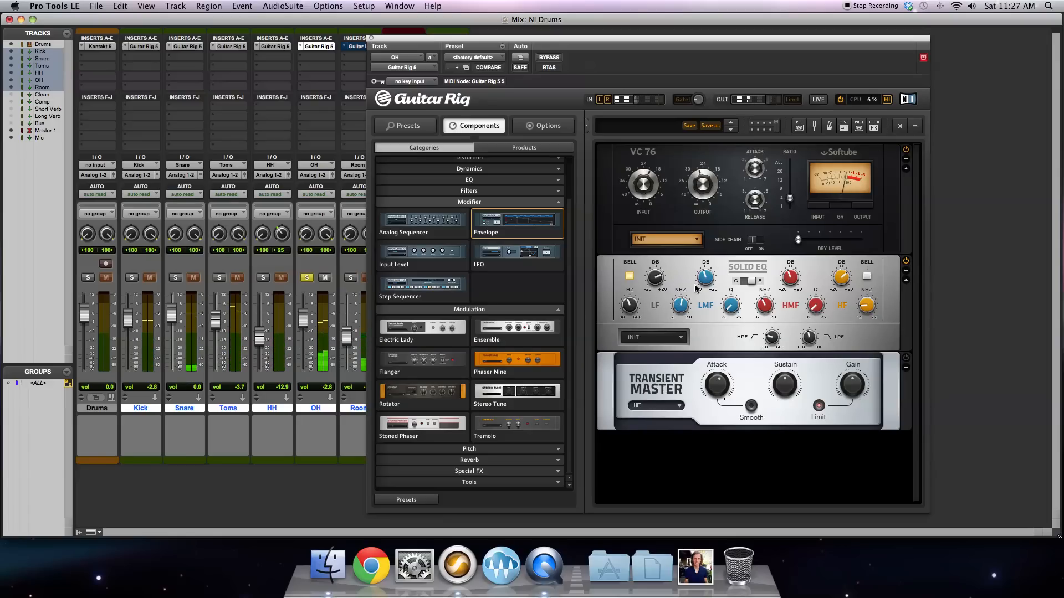
{"action": "left_click", "coordinate": [648, 289]}
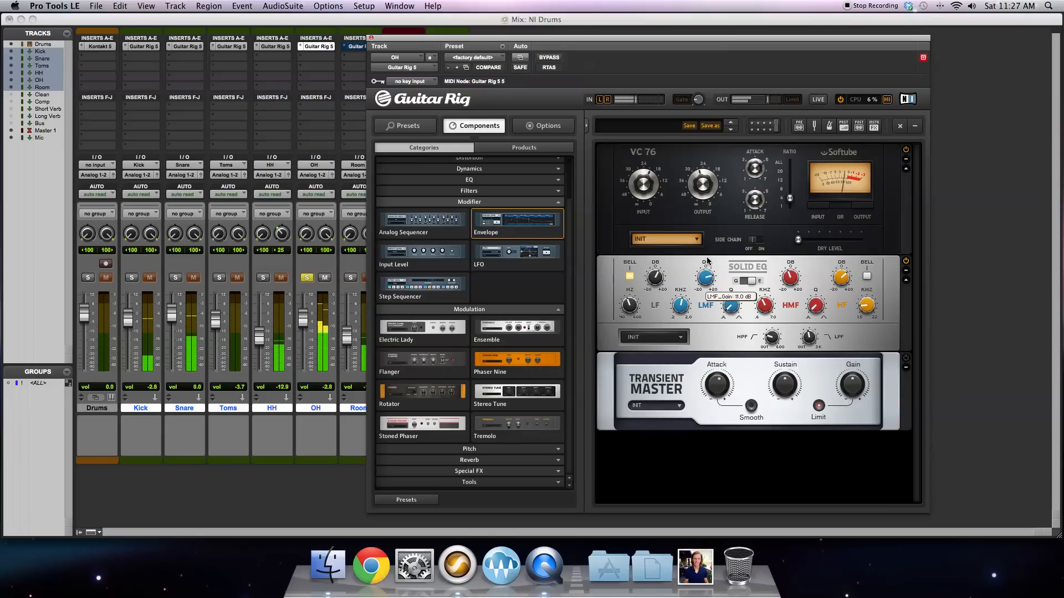
{"action": "left_click_drag", "start_coordinate": [707, 261], "coordinate": [709, 284]}
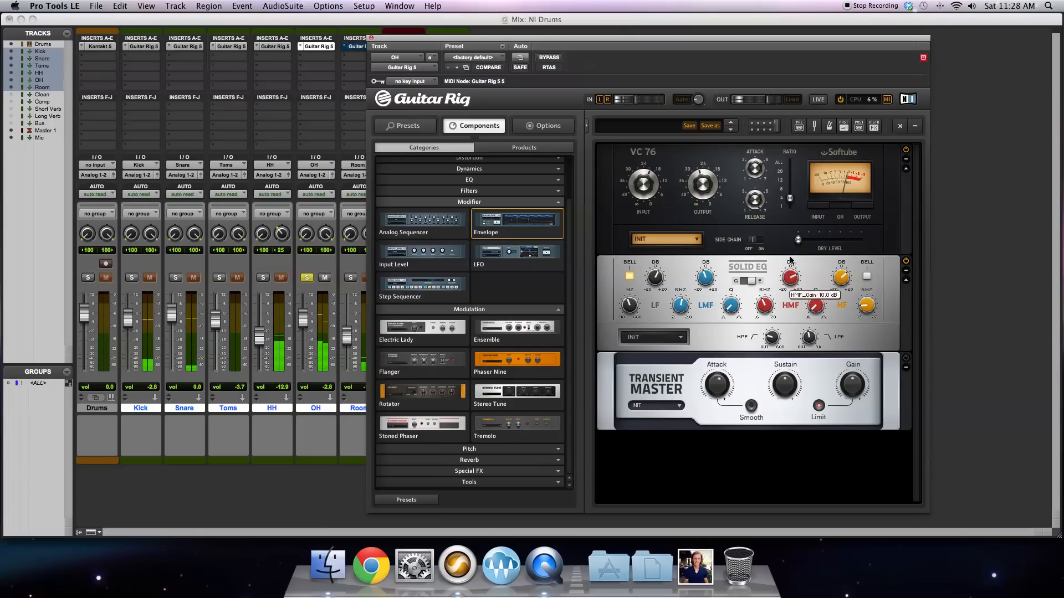
{"action": "mouse_move", "coordinate": [768, 310]}
{"action": "left_click_drag", "start_coordinate": [767, 310], "coordinate": [766, 313]}
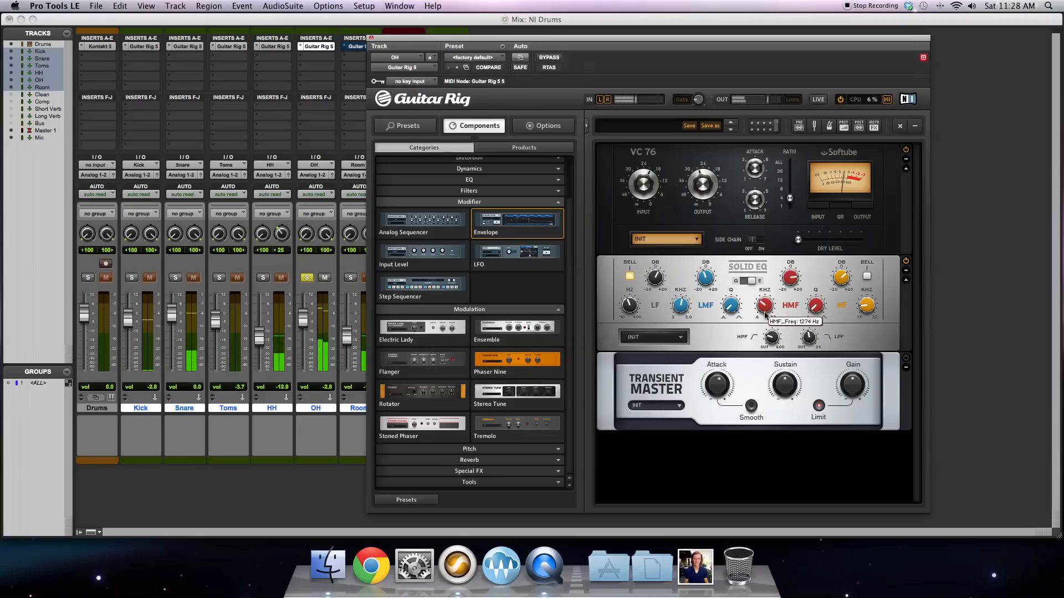
{"action": "left_click_drag", "start_coordinate": [766, 311], "coordinate": [768, 309]}
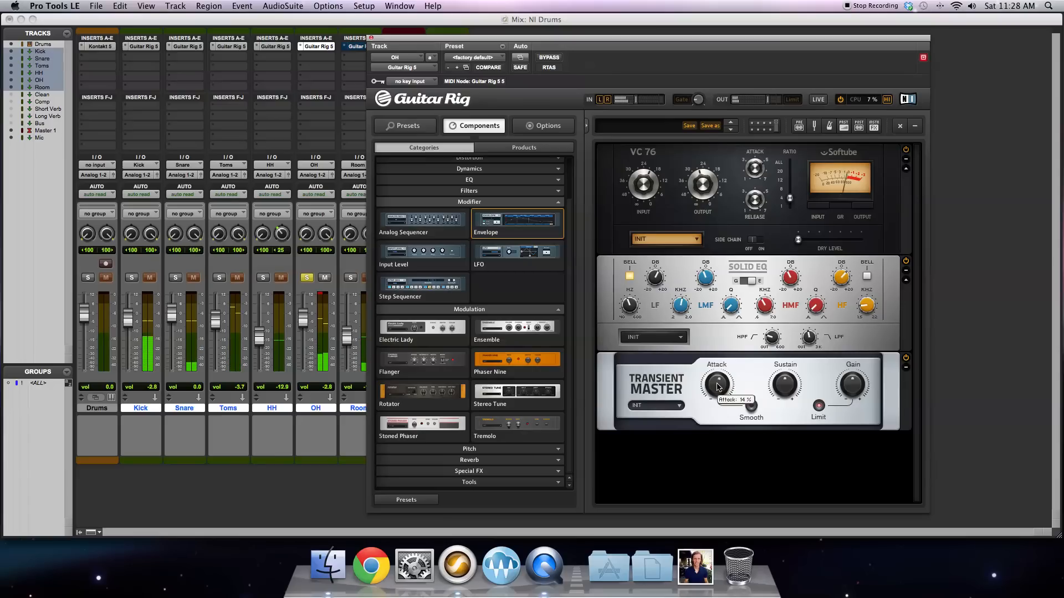
Step: Try the activated Transient Master's attack and sustain on the OH track, close the plug-in window, and take OH out of solo
{"action": "mouse_move", "coordinate": [784, 391]}
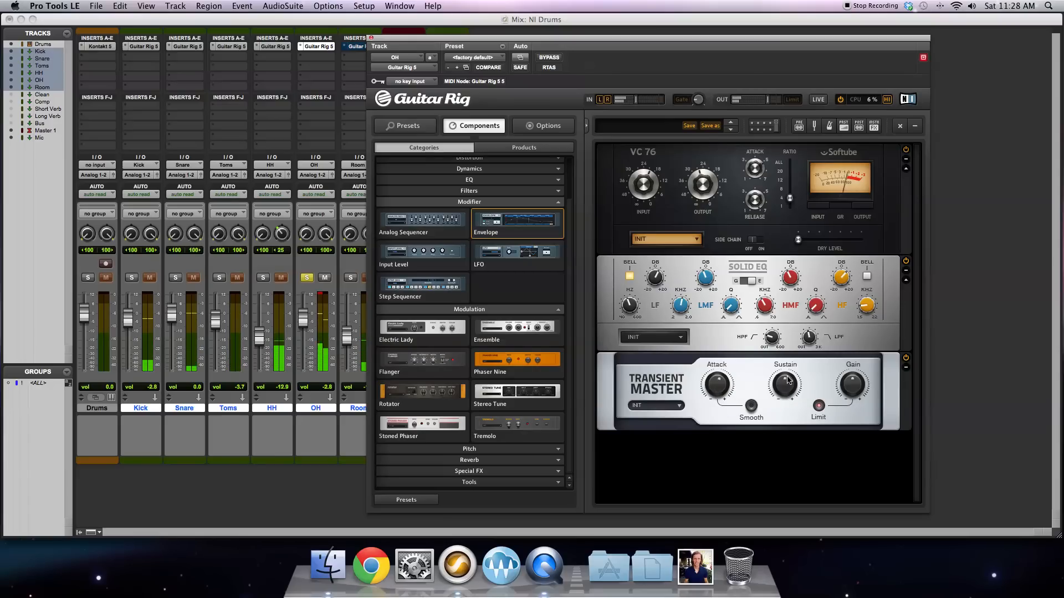
{"action": "mouse_move", "coordinate": [723, 392]}
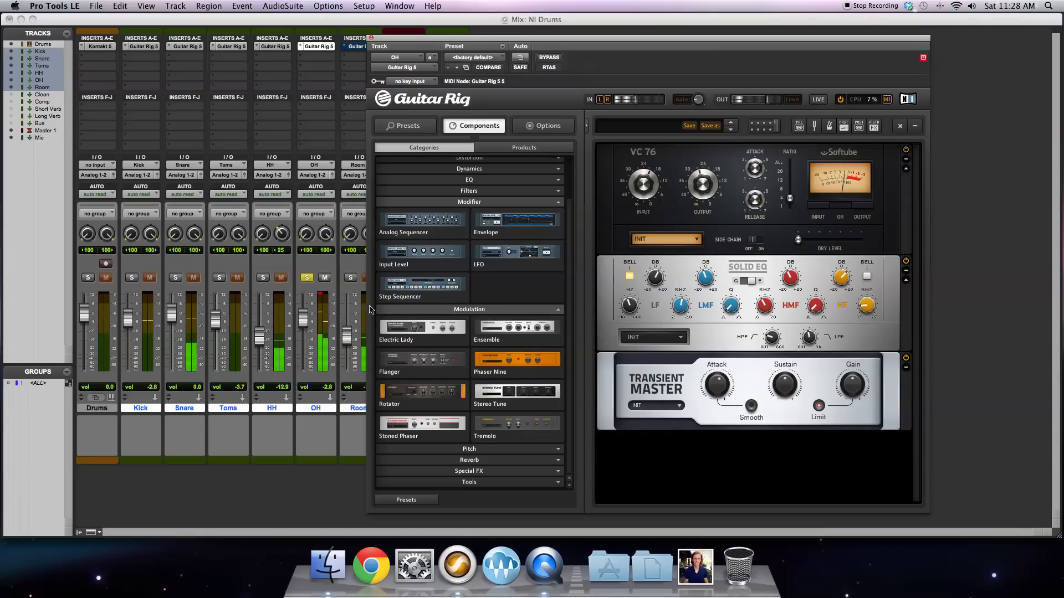
{"action": "left_click", "coordinate": [322, 294]}
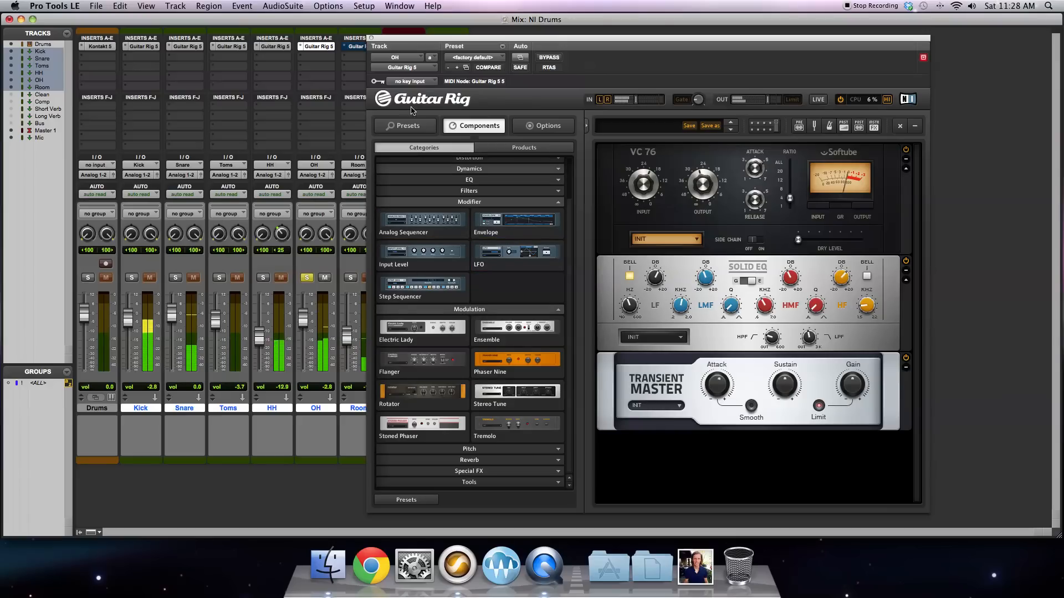
{"action": "left_click", "coordinate": [372, 38]}
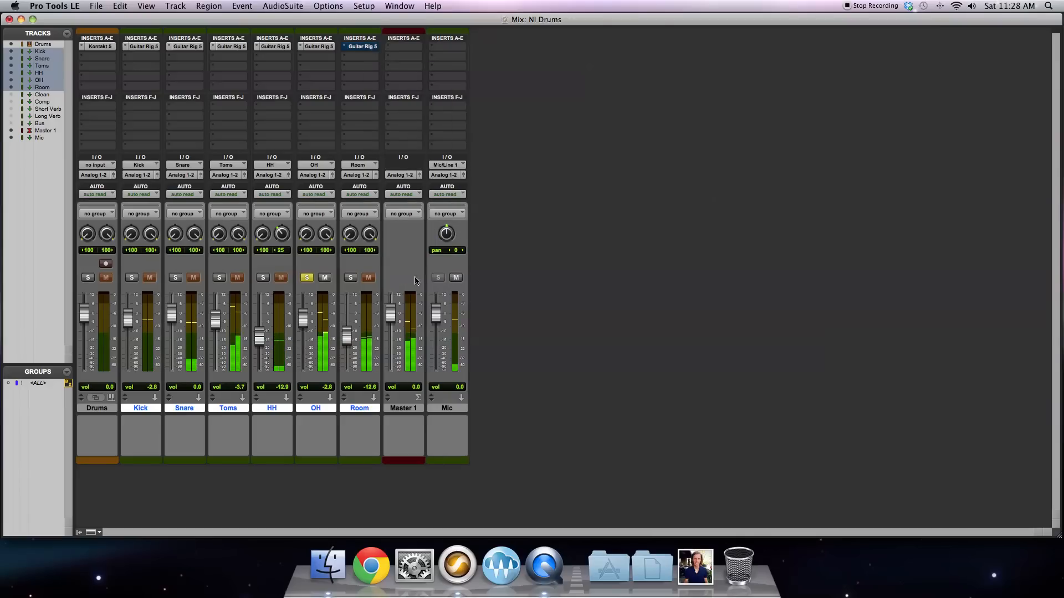
{"action": "left_click", "coordinate": [307, 277]}
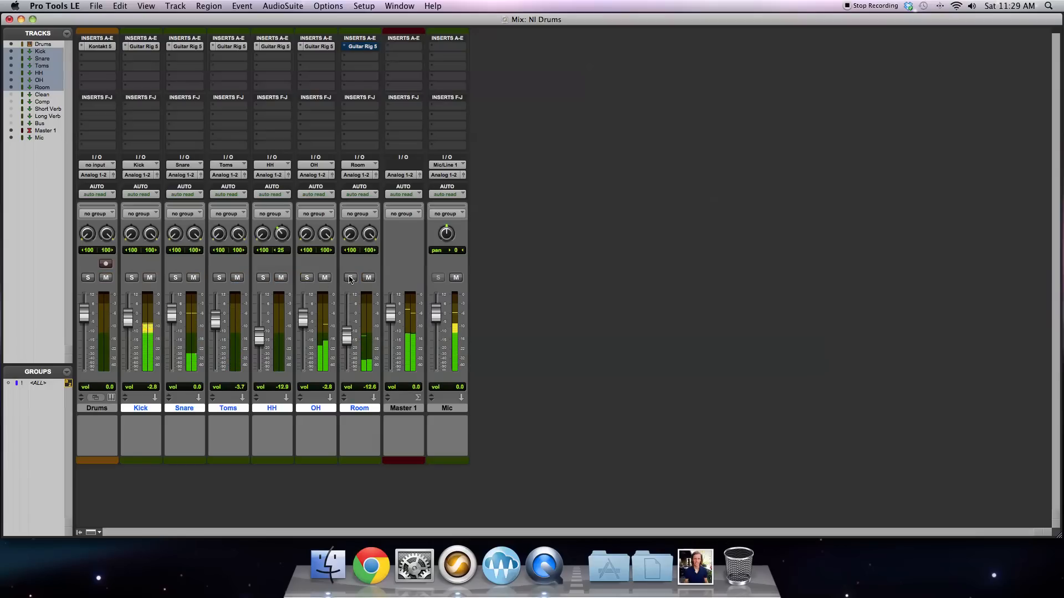
Step: Bypass Guitar Rig 5 on the OH, HH, Toms, Snare and Kick tracks to hear the unprocessed drums
{"action": "left_click", "coordinate": [319, 48]}
{"action": "left_click", "coordinate": [287, 48], "text": "super"}
{"action": "left_click", "coordinate": [232, 47], "text": "super"}
{"action": "left_click", "coordinate": [187, 47], "text": "super"}
{"action": "left_click", "coordinate": [133, 47], "text": "super"}
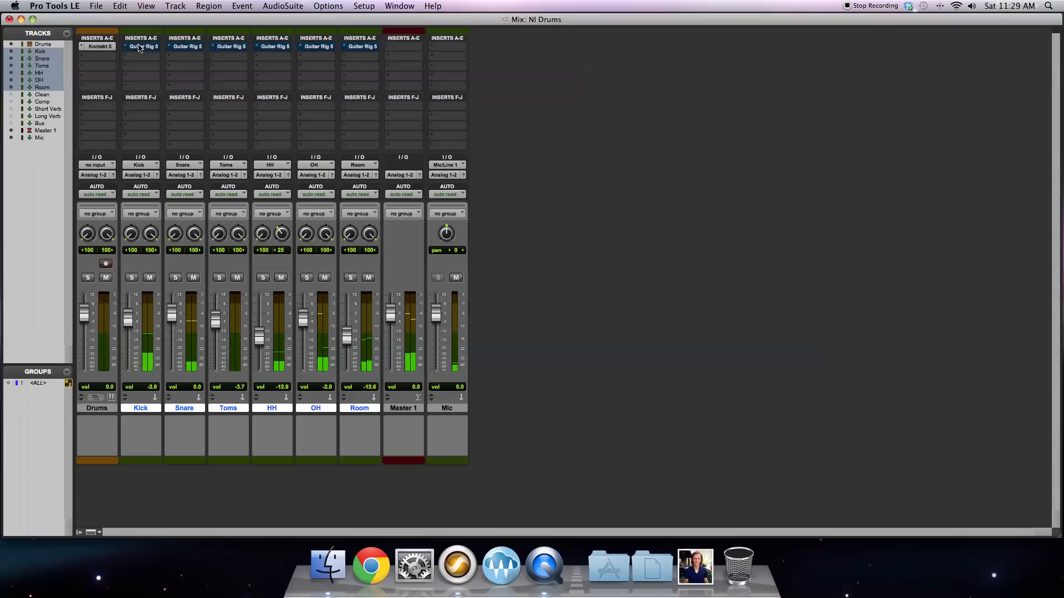
Step: Reactivate Guitar Rig 5 on the Kick, Snare, Toms, HH and OH tracks
{"action": "left_click", "coordinate": [139, 47], "text": "super"}
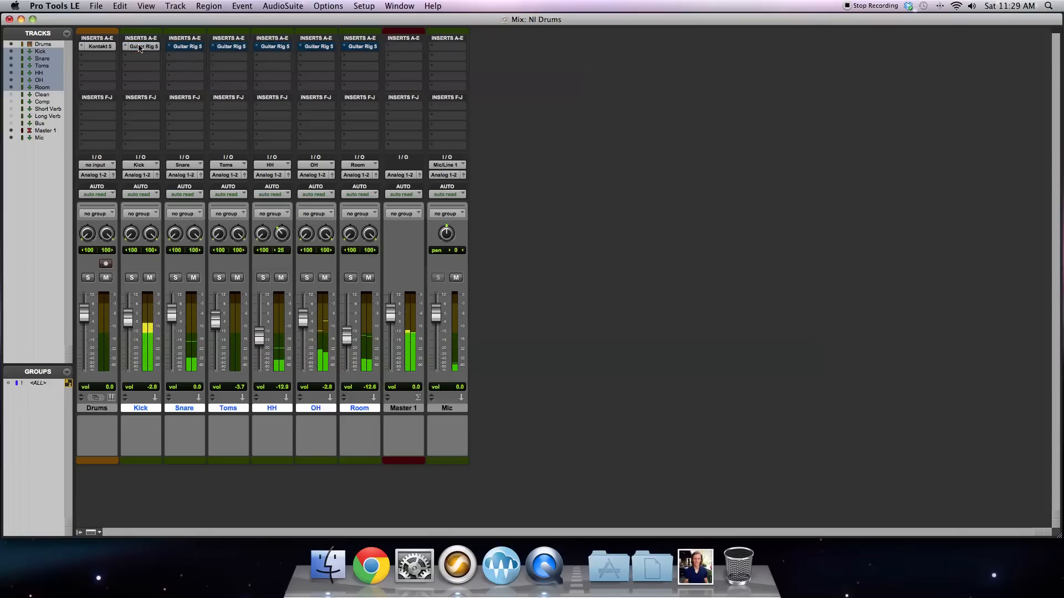
{"action": "left_click", "coordinate": [183, 47], "text": "super"}
{"action": "left_click", "coordinate": [228, 47], "text": "super"}
{"action": "left_click", "coordinate": [273, 47], "text": "super"}
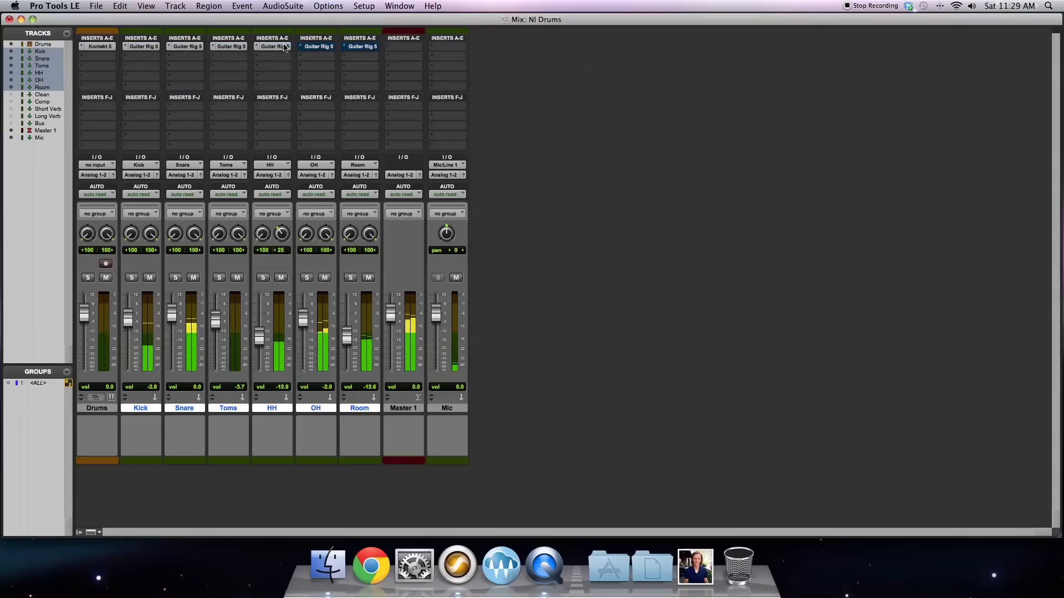
{"action": "left_click", "coordinate": [322, 47], "text": "super"}
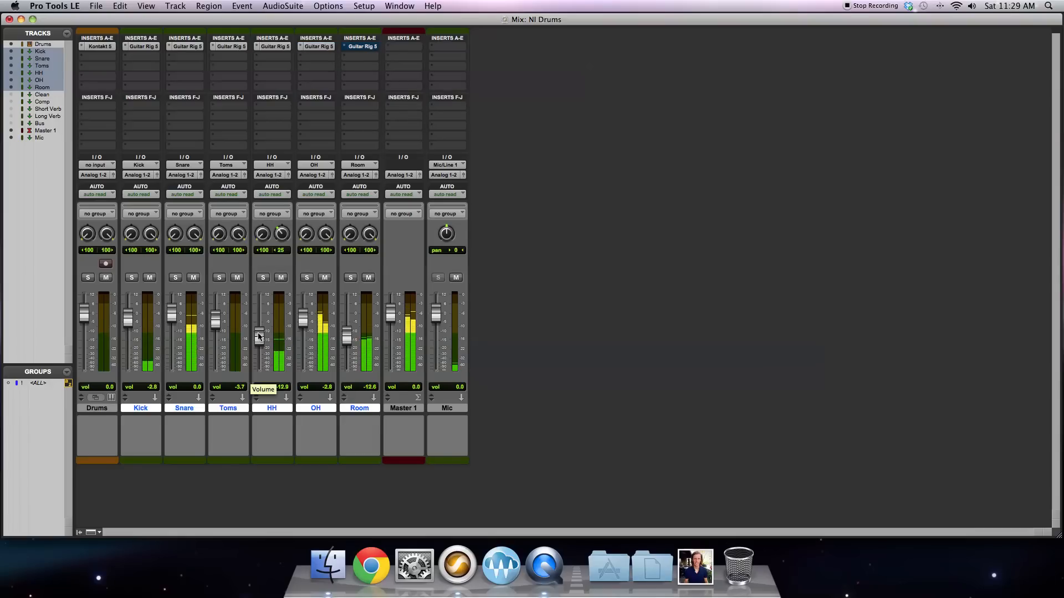
Step: Set the HH track's volume to -13.5 dB, and activate and open Guitar Rig 5 on the Room track
{"action": "left_click_drag", "start_coordinate": [262, 342], "coordinate": [262, 343]}
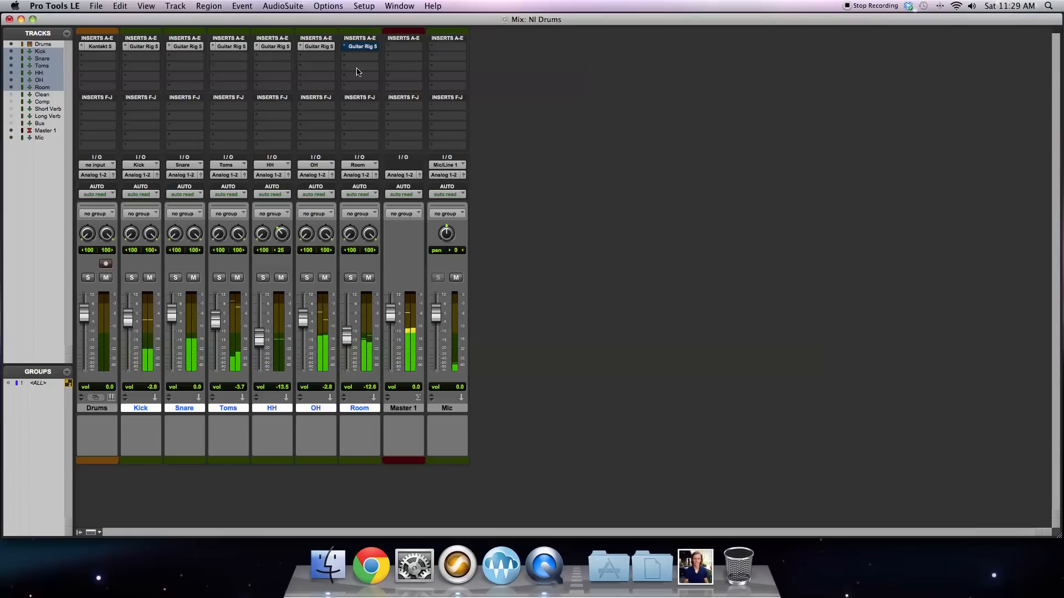
{"action": "left_click", "coordinate": [364, 48], "text": "super"}
{"action": "left_click", "coordinate": [363, 48]}
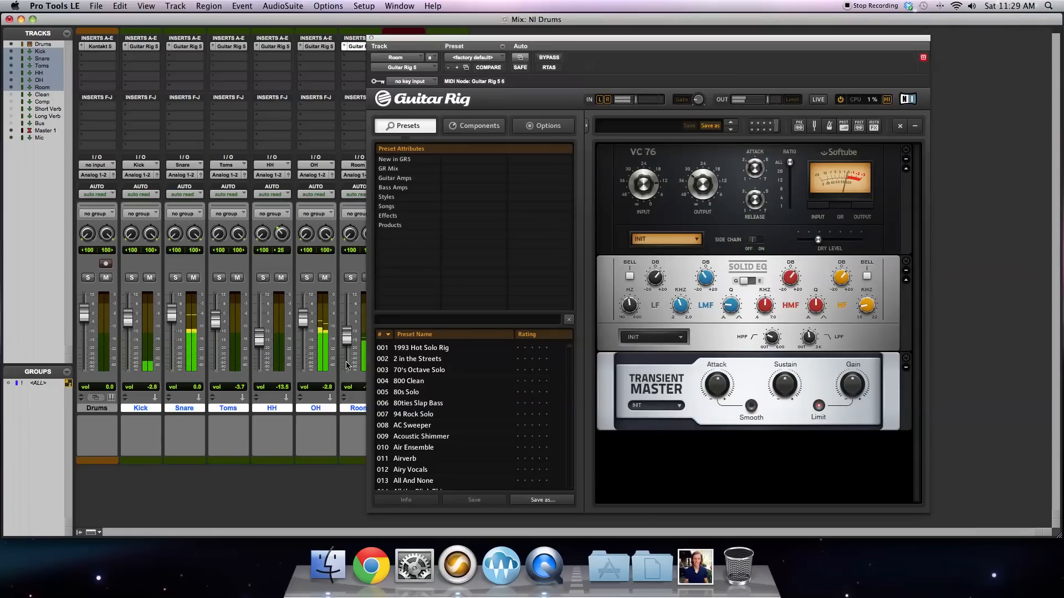
Step: Solo the Room track and raise its volume fader to about 0 dB
{"action": "left_click", "coordinate": [350, 278]}
{"action": "left_click_drag", "start_coordinate": [351, 344], "coordinate": [352, 321]}
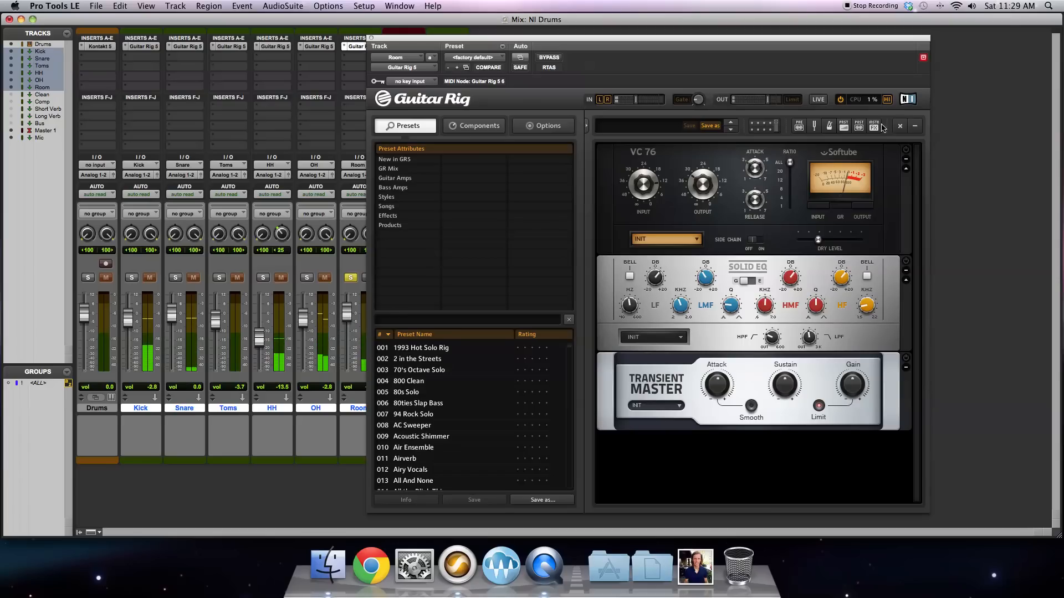
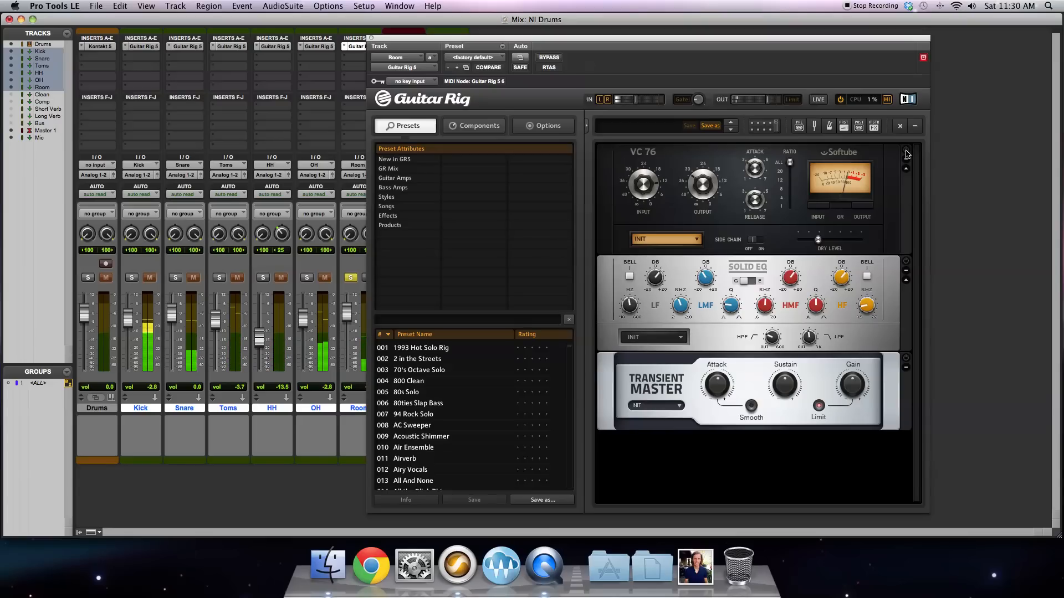
Step: Turn on the Room track's VC 76 compressor, lower its dry level to minimum, and adjust its input and attack
{"action": "left_click", "coordinate": [791, 165]}
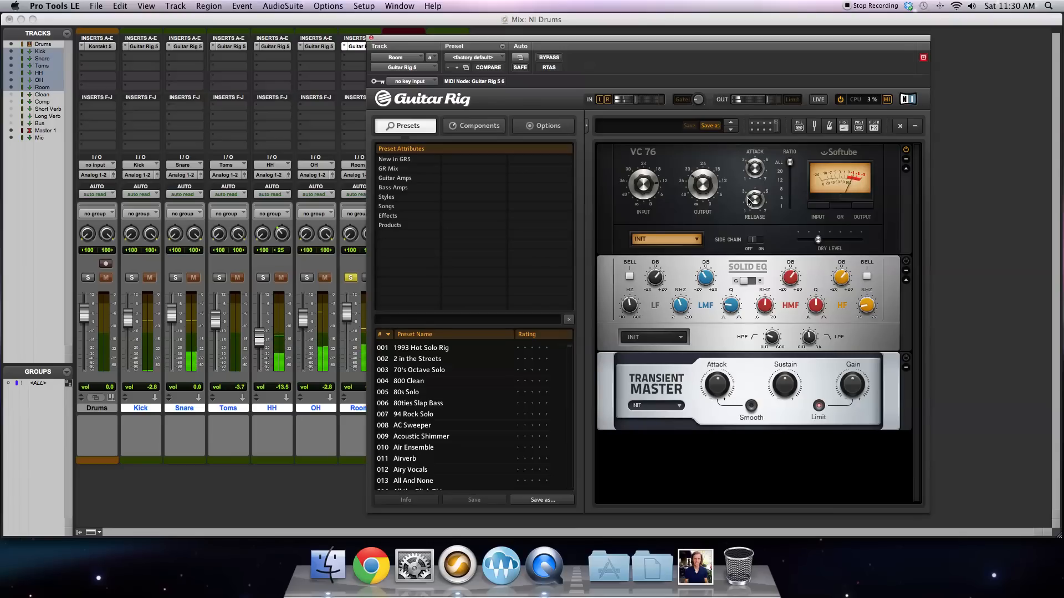
{"action": "left_click_drag", "start_coordinate": [818, 239], "coordinate": [724, 241]}
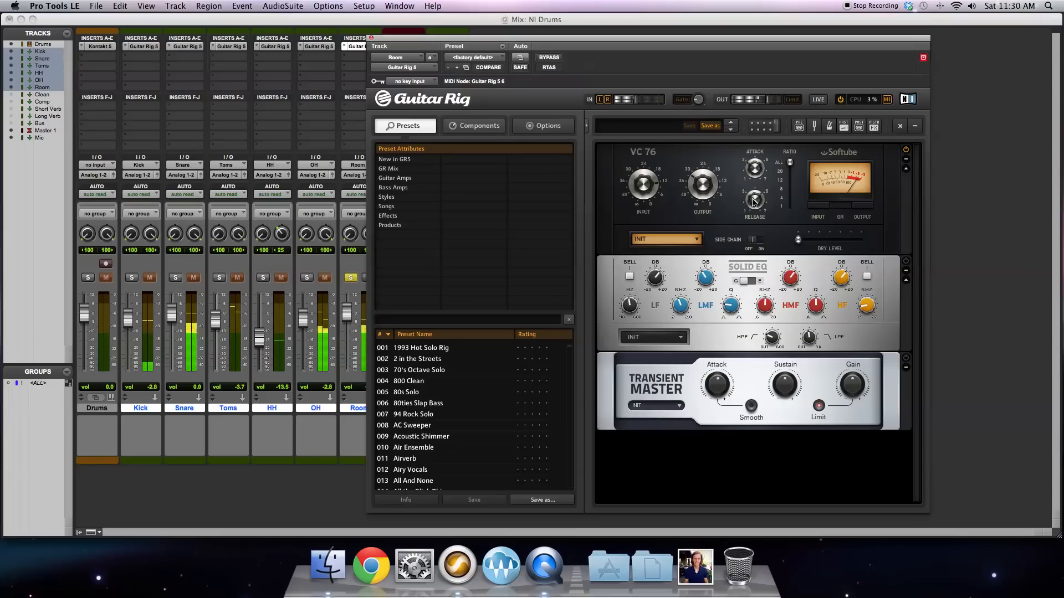
{"action": "mouse_move", "coordinate": [646, 185]}
{"action": "left_mouse_down"}
{"action": "mouse_move", "coordinate": [649, 223]}
{"action": "mouse_move", "coordinate": [651, 185]}
{"action": "left_mouse_up"}
{"action": "mouse_move", "coordinate": [755, 169]}
{"action": "left_mouse_down"}
{"action": "mouse_move", "coordinate": [754, 159]}
{"action": "mouse_move", "coordinate": [754, 168]}
{"action": "left_mouse_up"}
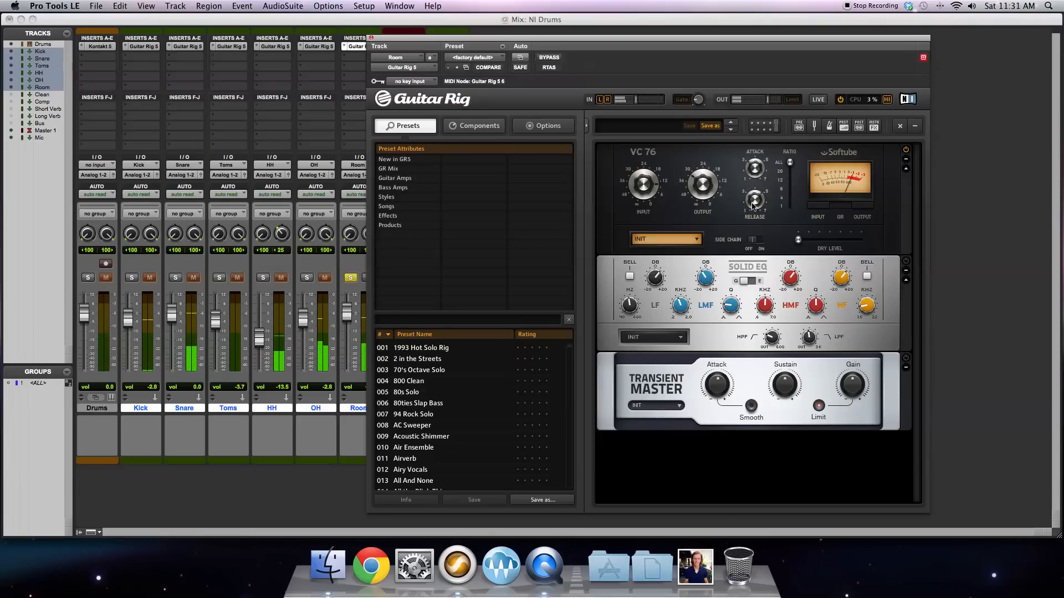
{"action": "mouse_move", "coordinate": [753, 204]}
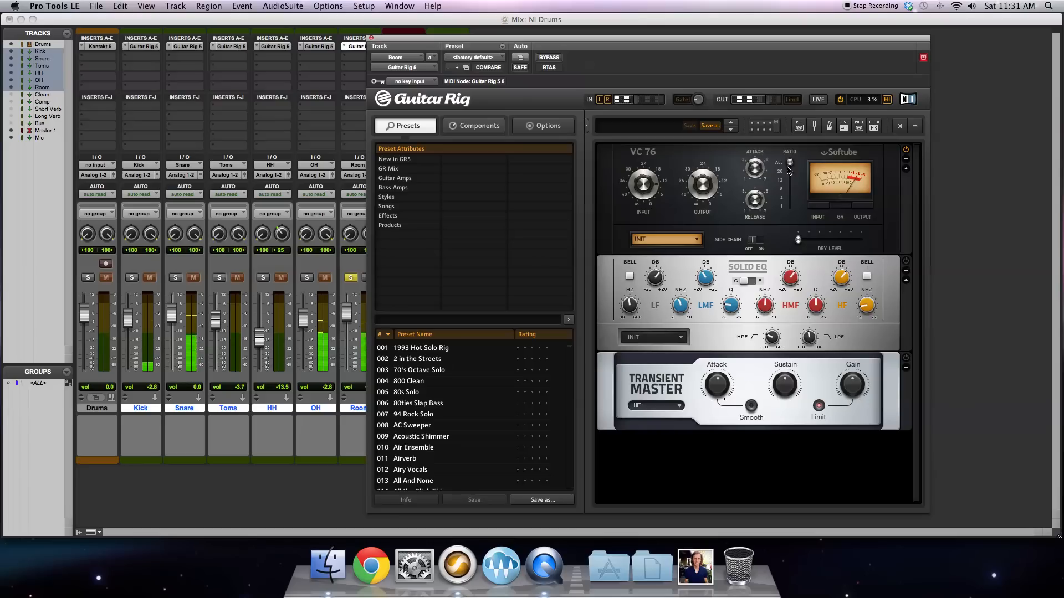
Step: Try a ratio of 4 on the VC 76 compressor and return it to ALL
{"action": "mouse_move", "coordinate": [791, 166]}
{"action": "left_click_drag", "start_coordinate": [792, 166], "coordinate": [792, 221]}
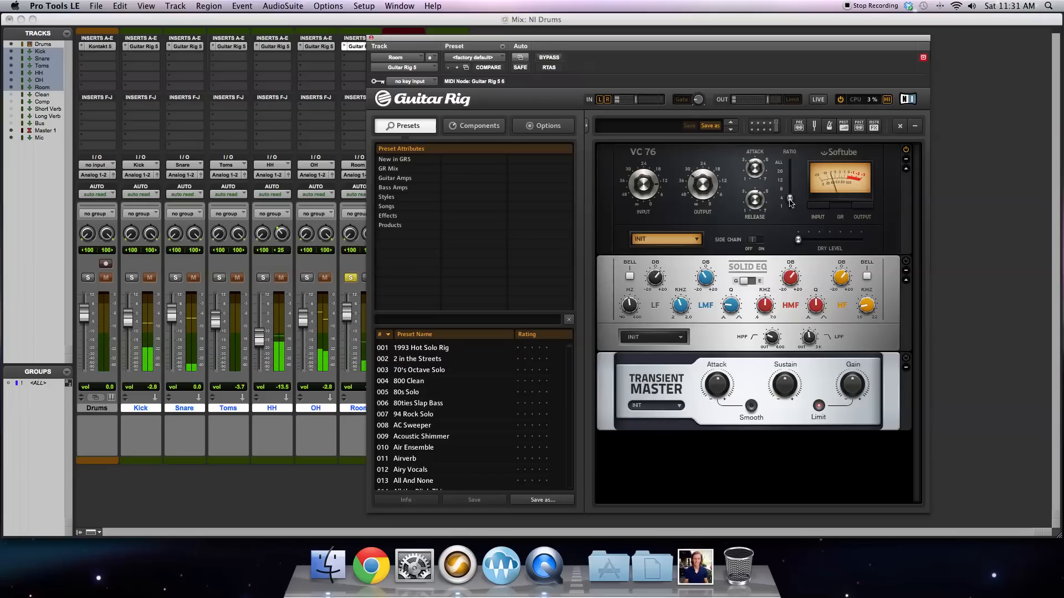
{"action": "mouse_move", "coordinate": [790, 203]}
{"action": "left_click_drag", "start_coordinate": [791, 203], "coordinate": [793, 126]}
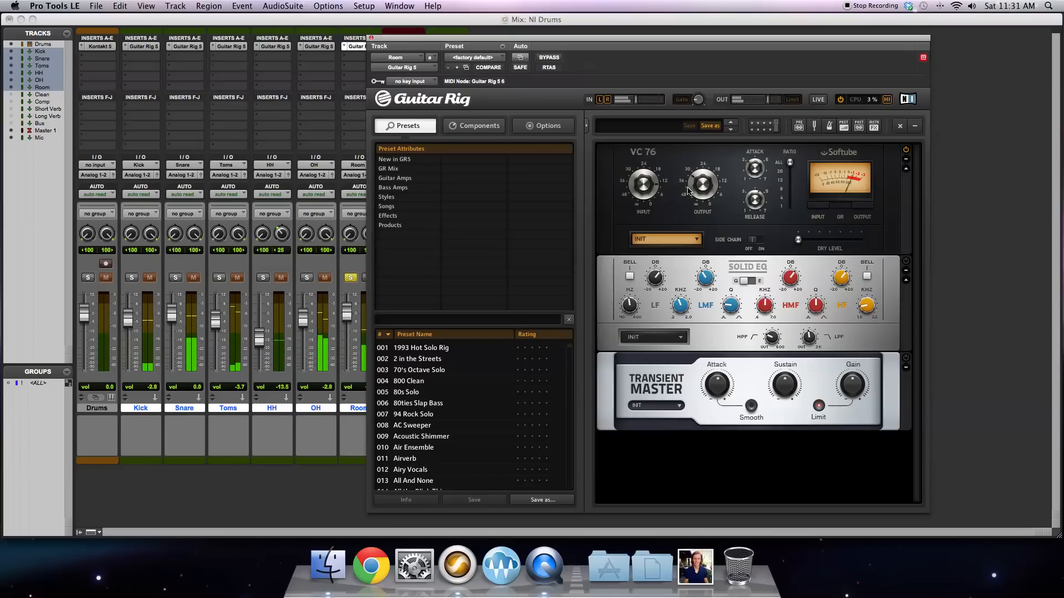
Step: Raise the VC 76 dry level to a little over a third of its range
{"action": "mouse_move", "coordinate": [641, 193]}
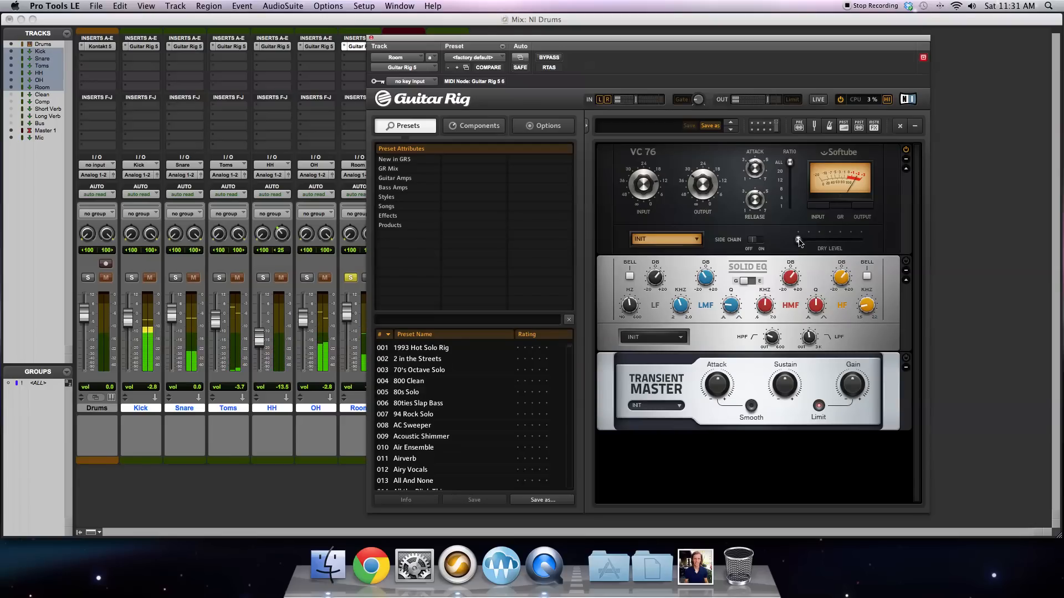
{"action": "left_click_drag", "start_coordinate": [798, 242], "coordinate": [822, 242]}
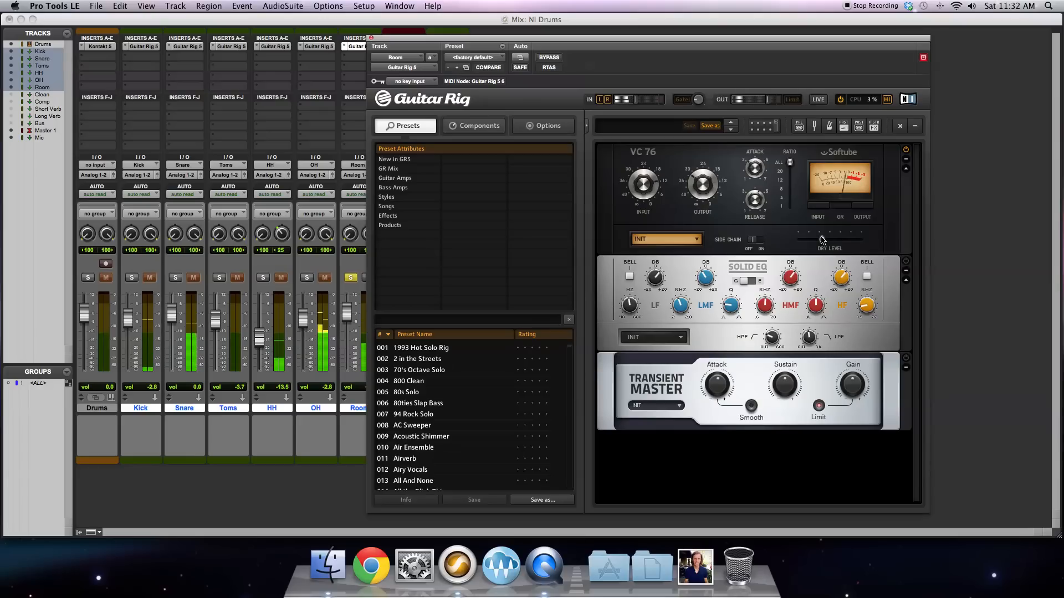
{"action": "mouse_move", "coordinate": [640, 185]}
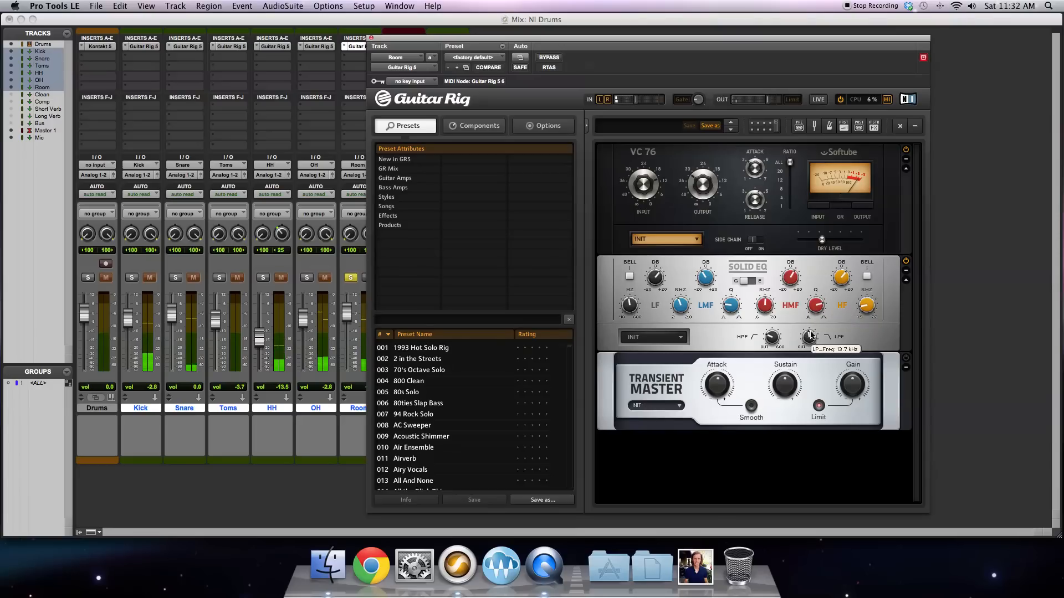
Step: Set the Solid EQ's low-pass filter to about 13.7 kHz on the Room track and close Guitar Rig
{"action": "left_click_drag", "start_coordinate": [812, 338], "coordinate": [811, 344]}
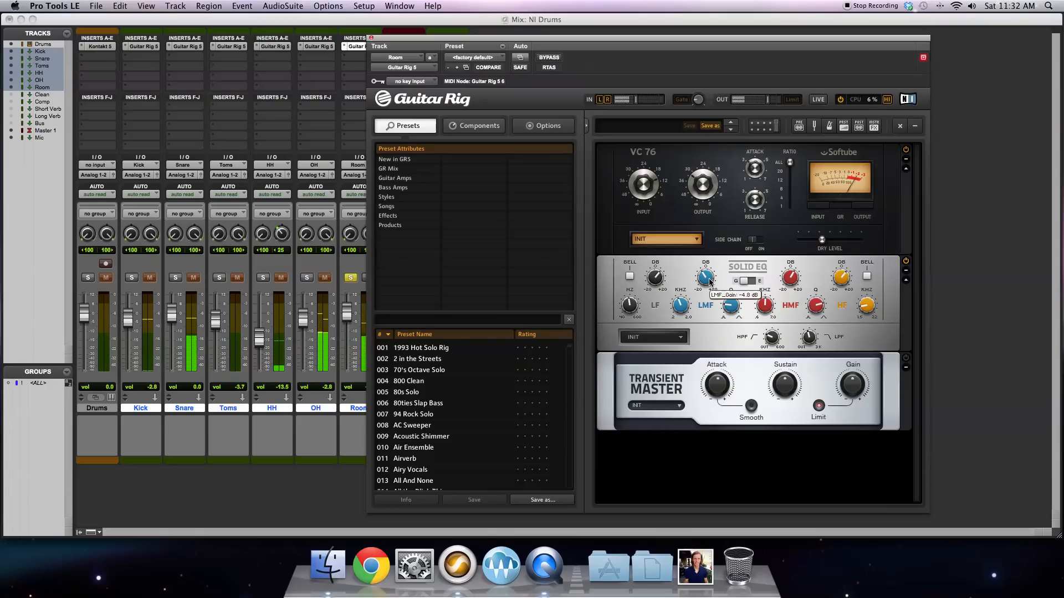
{"action": "left_click", "coordinate": [368, 299]}
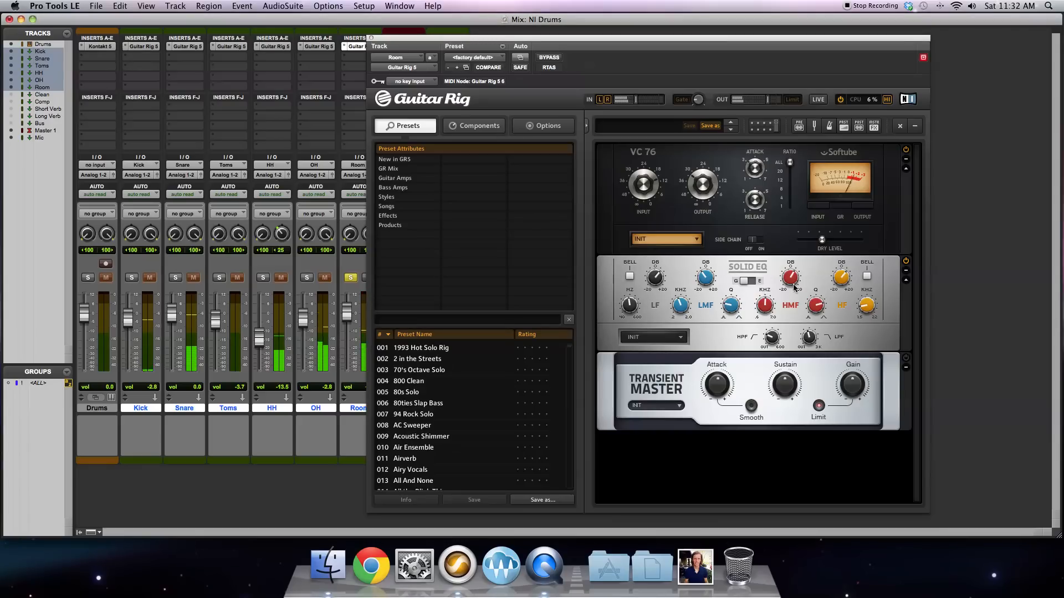
{"action": "left_click", "coordinate": [770, 310]}
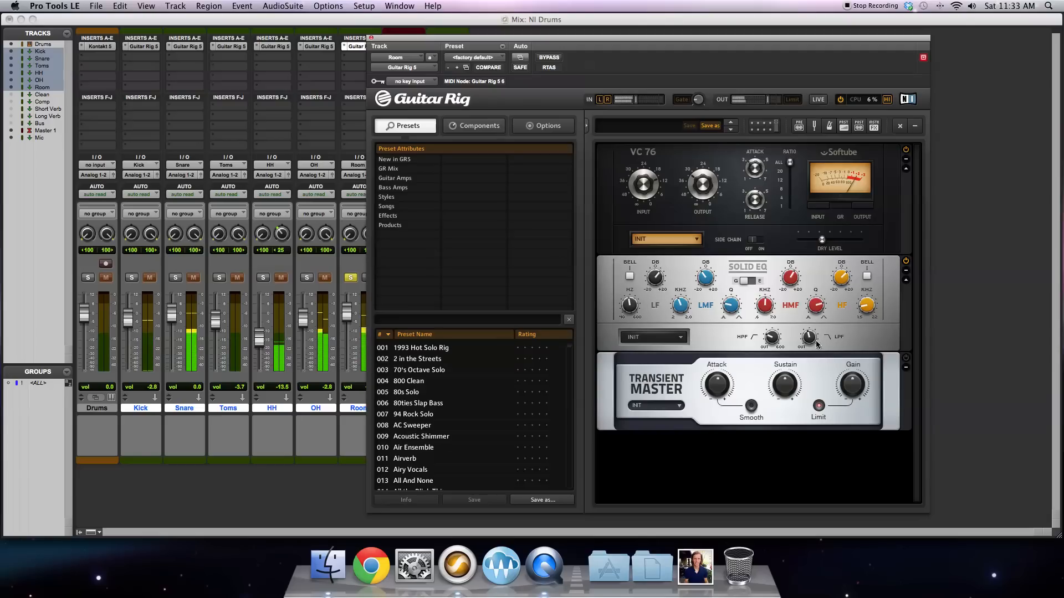
{"action": "mouse_move", "coordinate": [725, 386]}
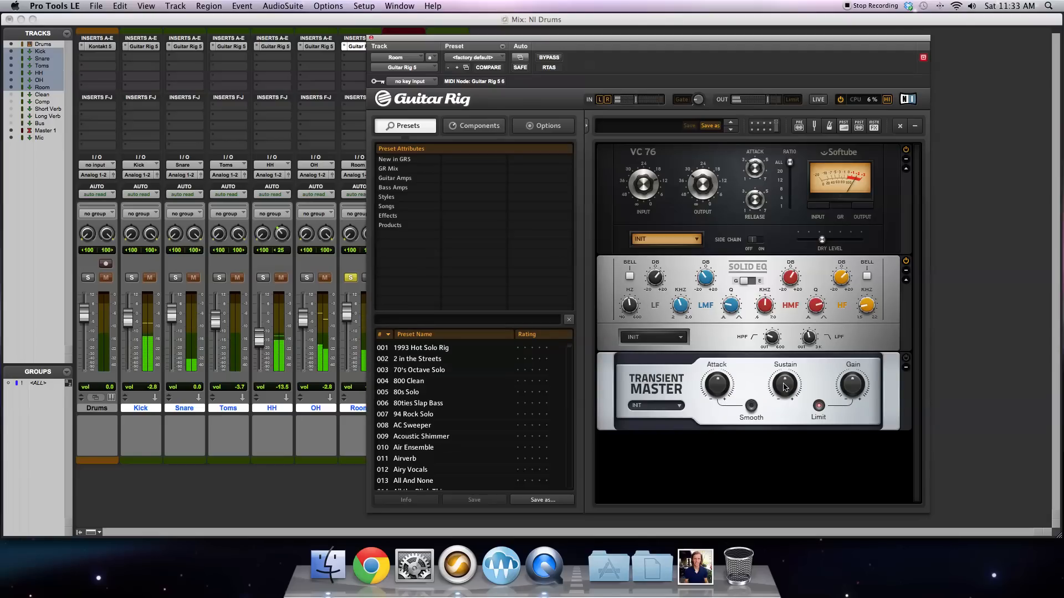
{"action": "left_click", "coordinate": [372, 40]}
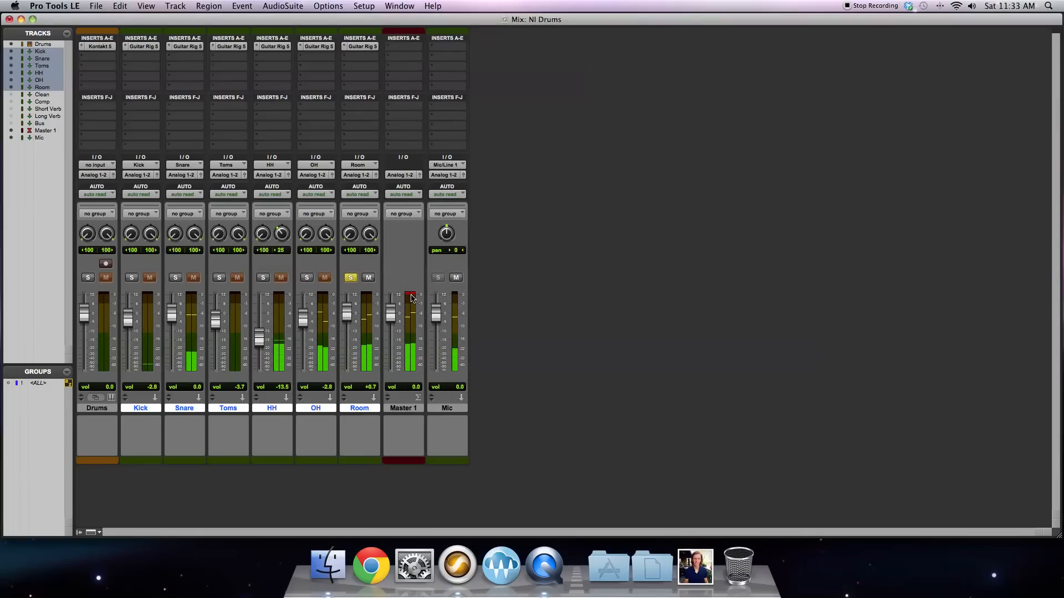
Step: Unsolo the Room track and lower its volume to -10.1 dB
{"action": "left_click", "coordinate": [366, 47]}
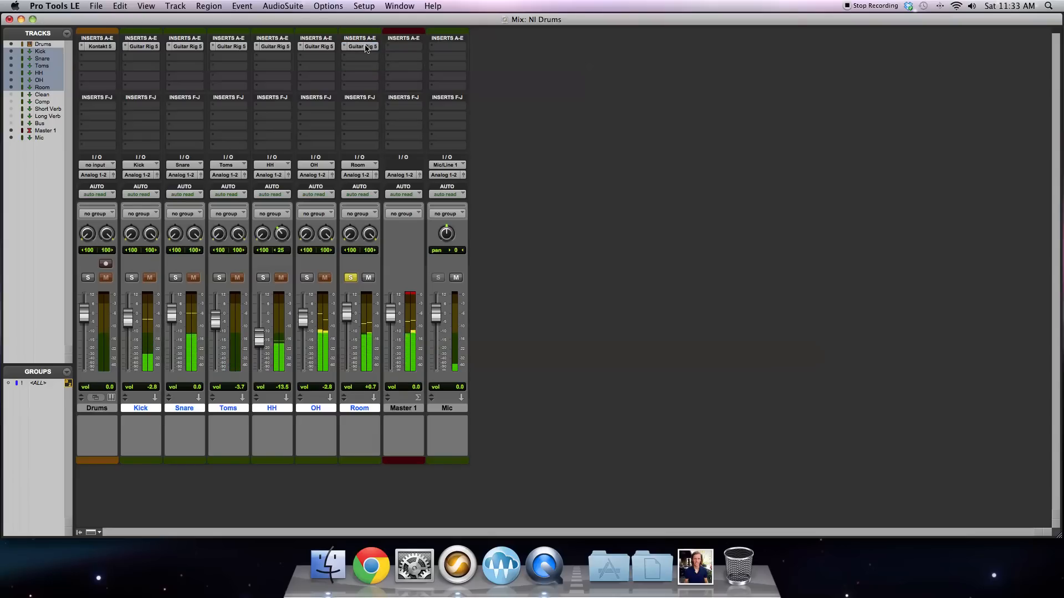
{"action": "left_click", "coordinate": [351, 278]}
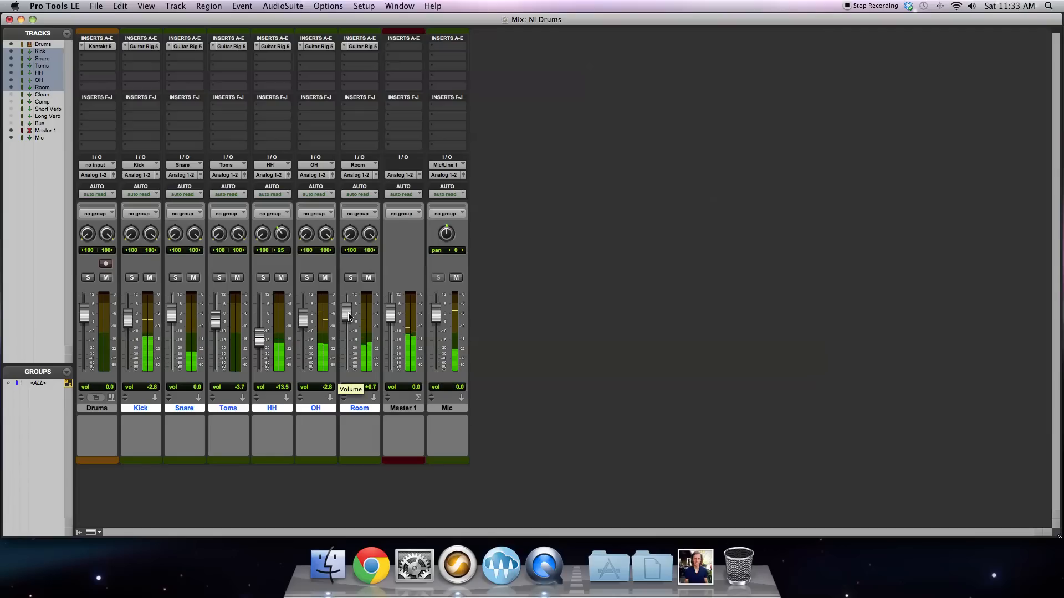
{"action": "left_click_drag", "start_coordinate": [349, 316], "coordinate": [351, 333]}
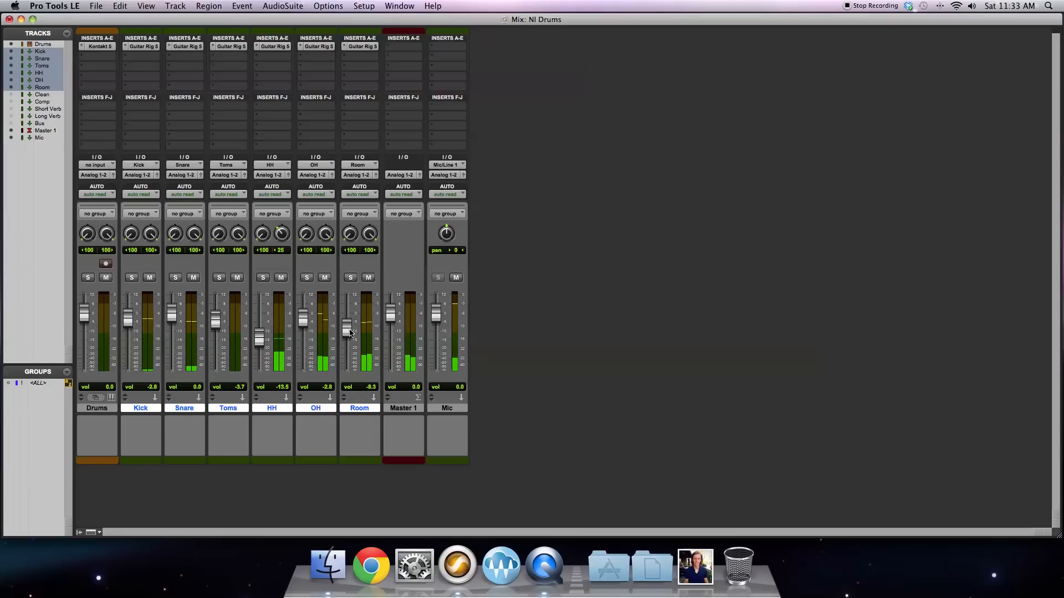
{"action": "mouse_move", "coordinate": [350, 333]}
{"action": "left_mouse_down"}
{"action": "mouse_move", "coordinate": [353, 315]}
{"action": "mouse_move", "coordinate": [352, 335]}
{"action": "left_mouse_up"}
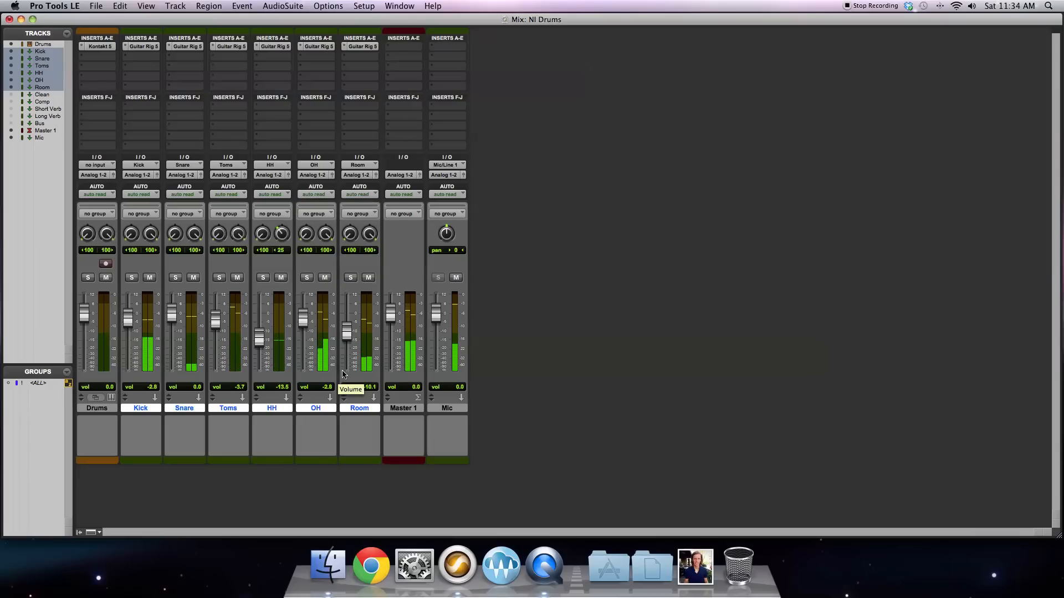
Step: Bypass Guitar Rig 5 on the Kick through Room tracks for comparison and reactivate it on all of them
{"action": "right_click", "coordinate": [152, 47]}
{"action": "left_click", "coordinate": [152, 47], "text": "alt"}
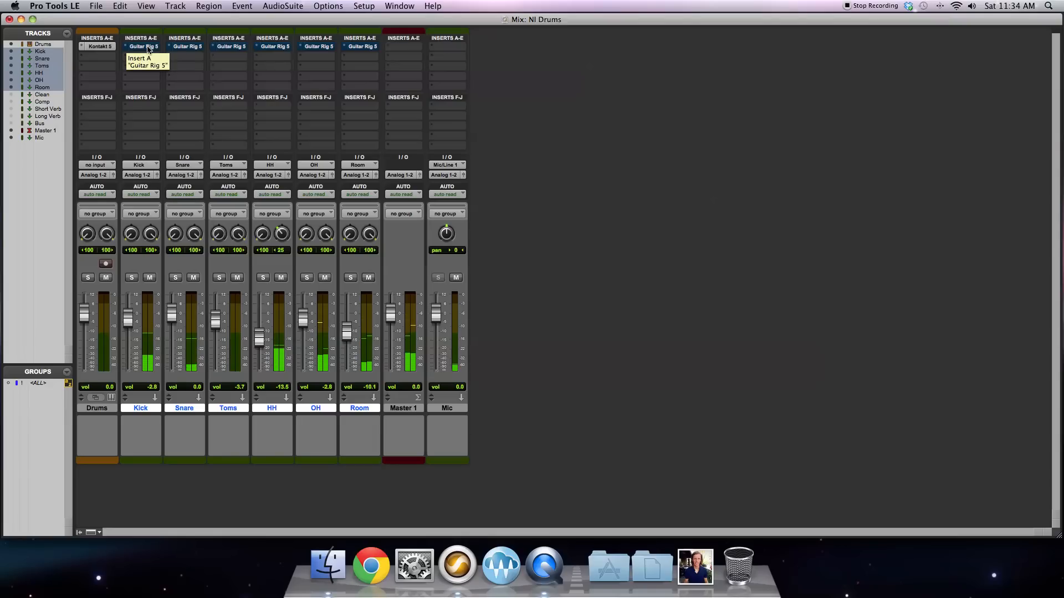
{"action": "right_click", "coordinate": [149, 48]}
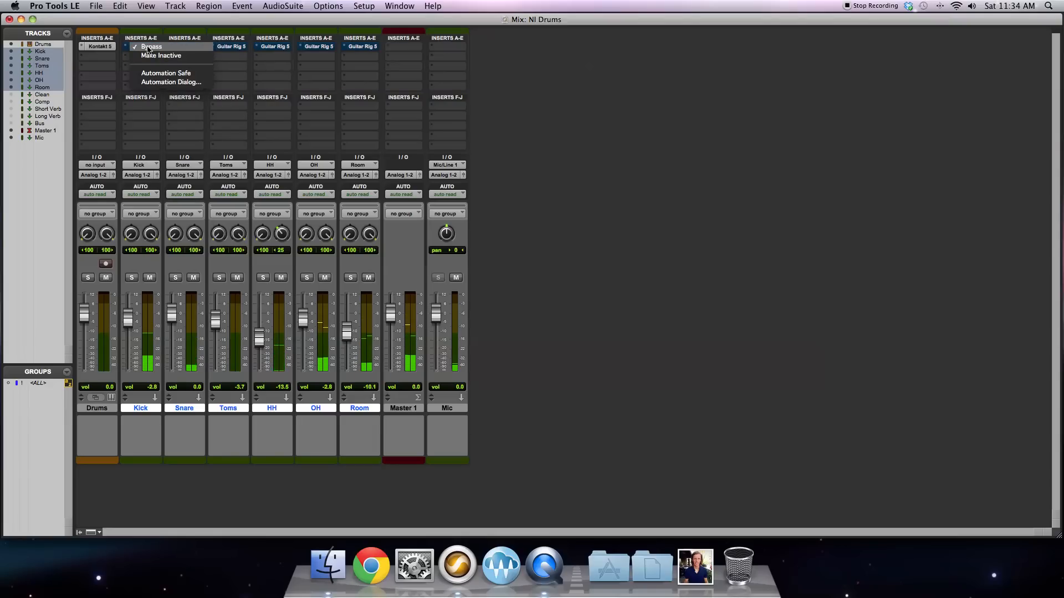
{"action": "left_click", "coordinate": [148, 48], "text": "alt"}
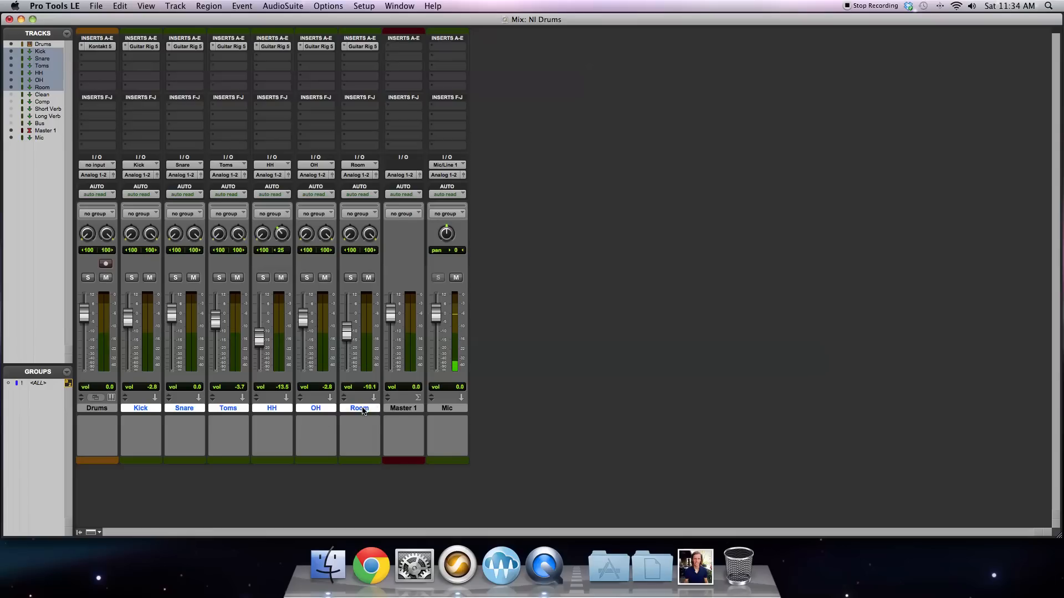
Step: Show the hidden Comp track in the mixer and select it
{"action": "left_click", "coordinate": [11, 102]}
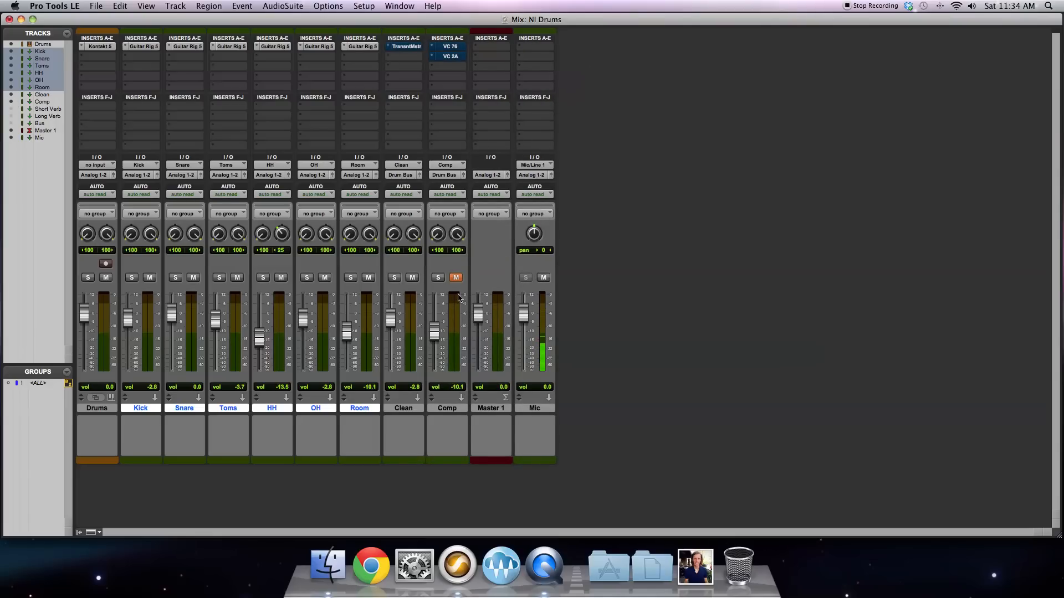
{"action": "left_click", "coordinate": [443, 409]}
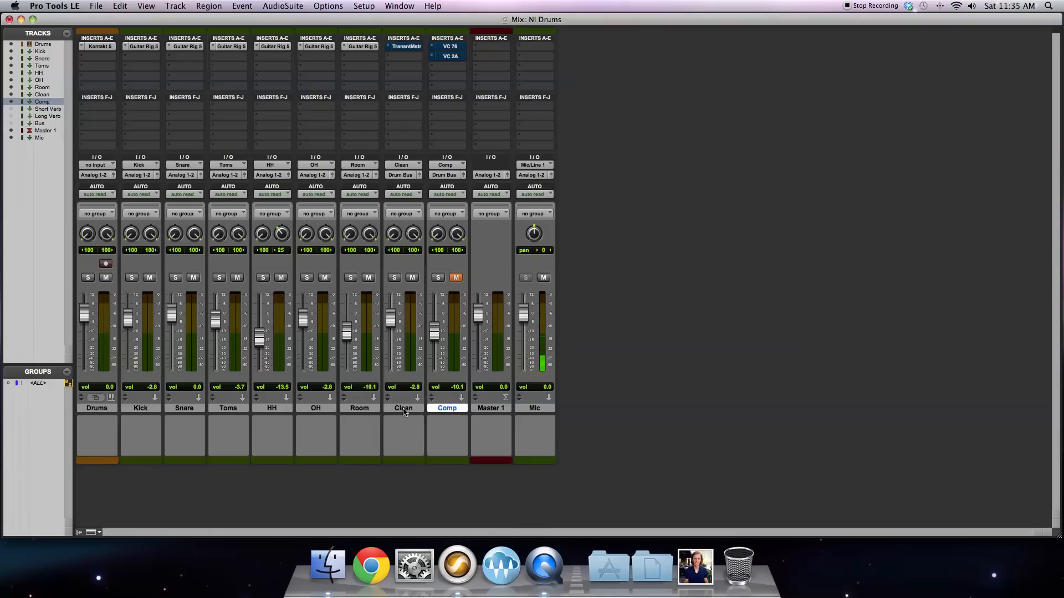
Step: Select the Kick through Room tracks and route all their outputs to the Clean (Stereo) bus
{"action": "left_click", "coordinate": [359, 409]}
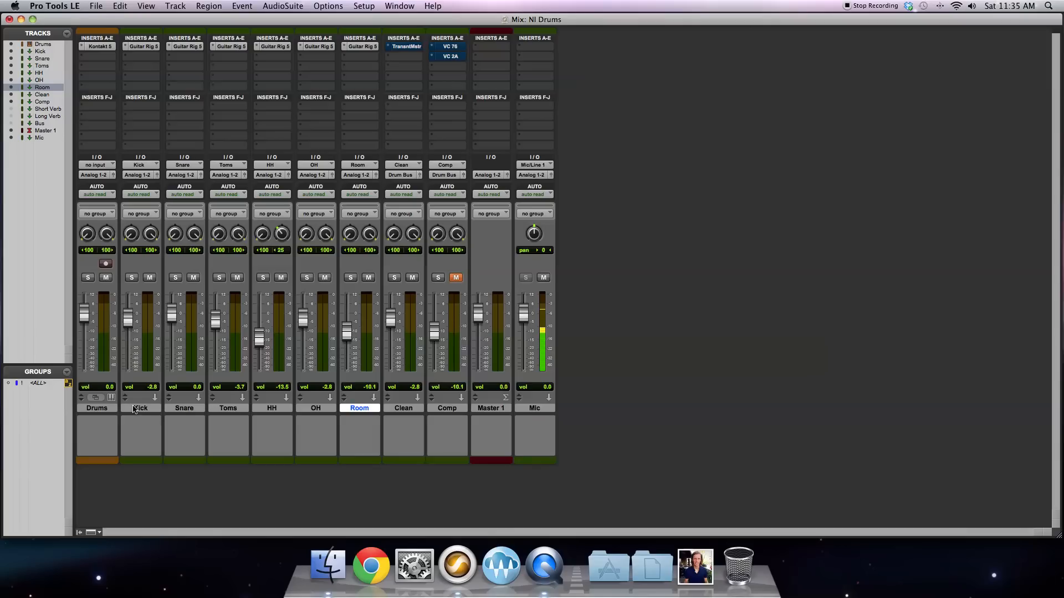
{"action": "left_click", "coordinate": [134, 408], "text": "shift"}
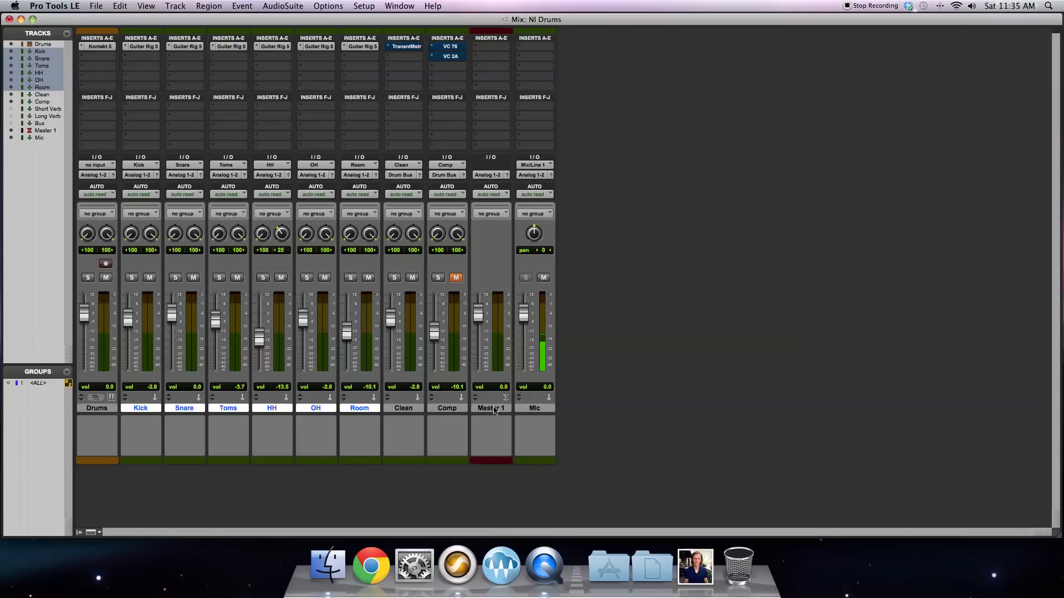
{"action": "left_click", "coordinate": [475, 408]}
{"action": "left_click", "coordinate": [365, 410]}
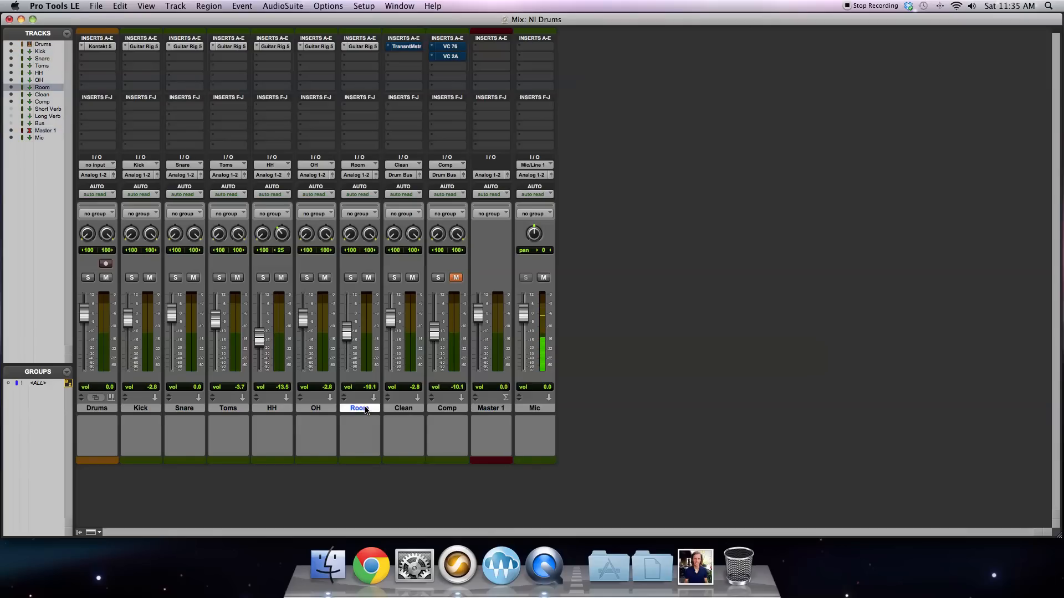
{"action": "left_click", "coordinate": [151, 410], "text": "shift"}
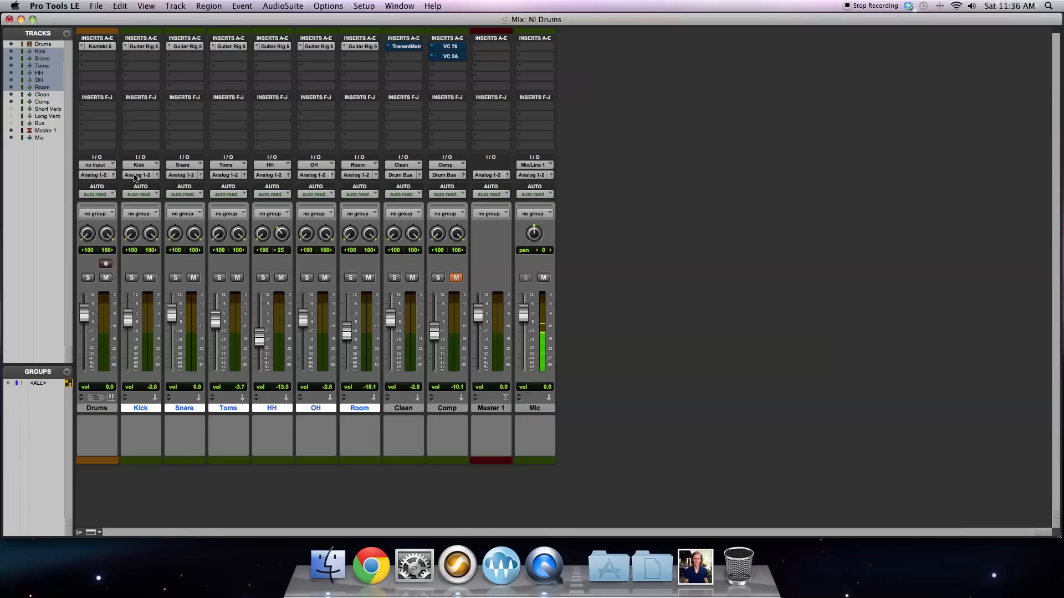
{"action": "left_click", "coordinate": [135, 176]}
{"action": "mouse_move", "coordinate": [139, 185]}
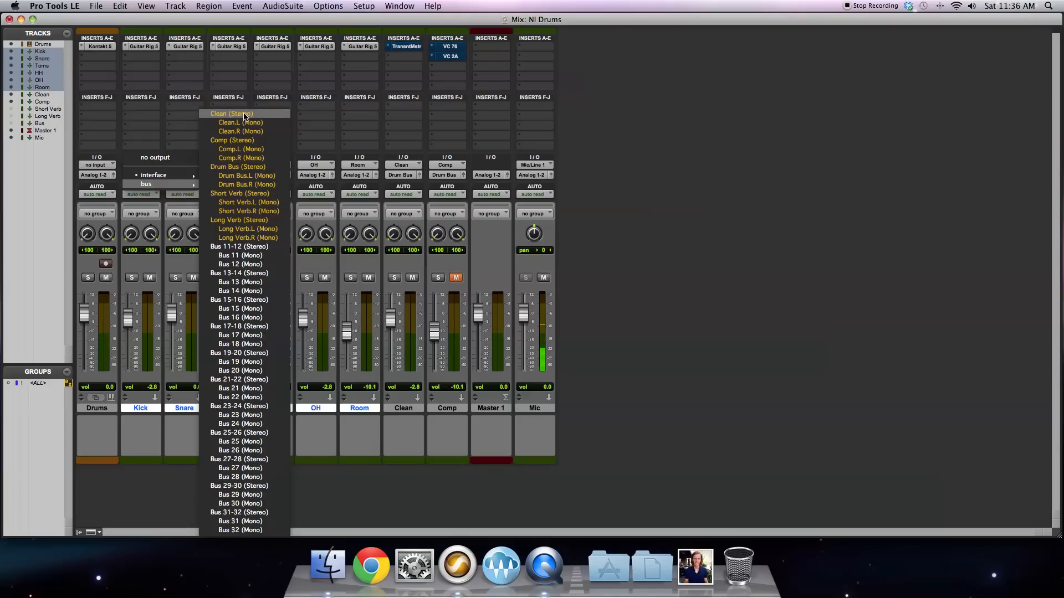
{"action": "left_click", "coordinate": [244, 114], "text": "alt+shift"}
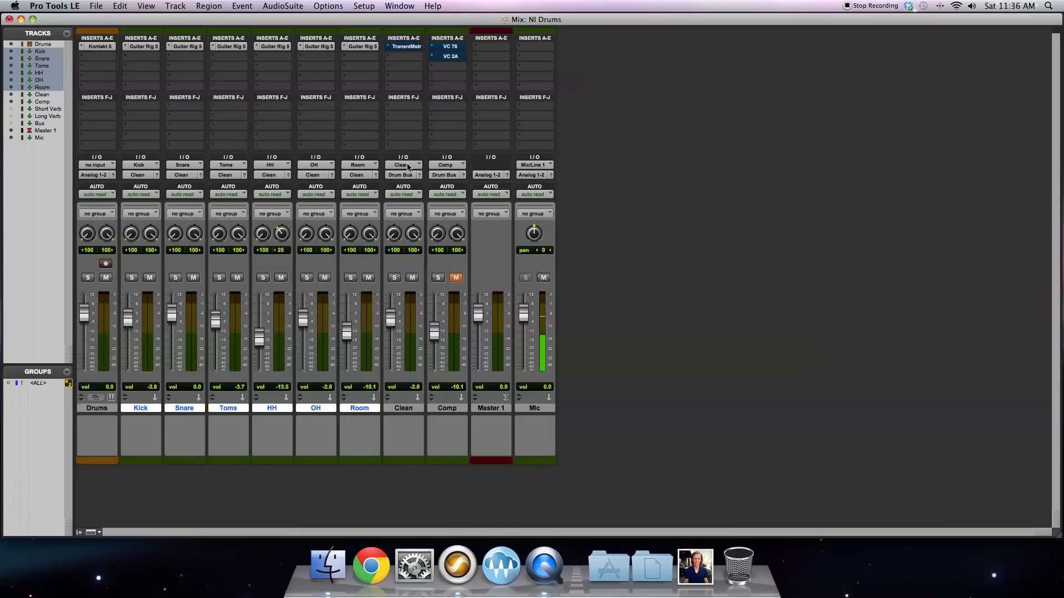
Step: Examine the rename option for the Clean track's input bus
{"action": "right_click", "coordinate": [408, 167]}
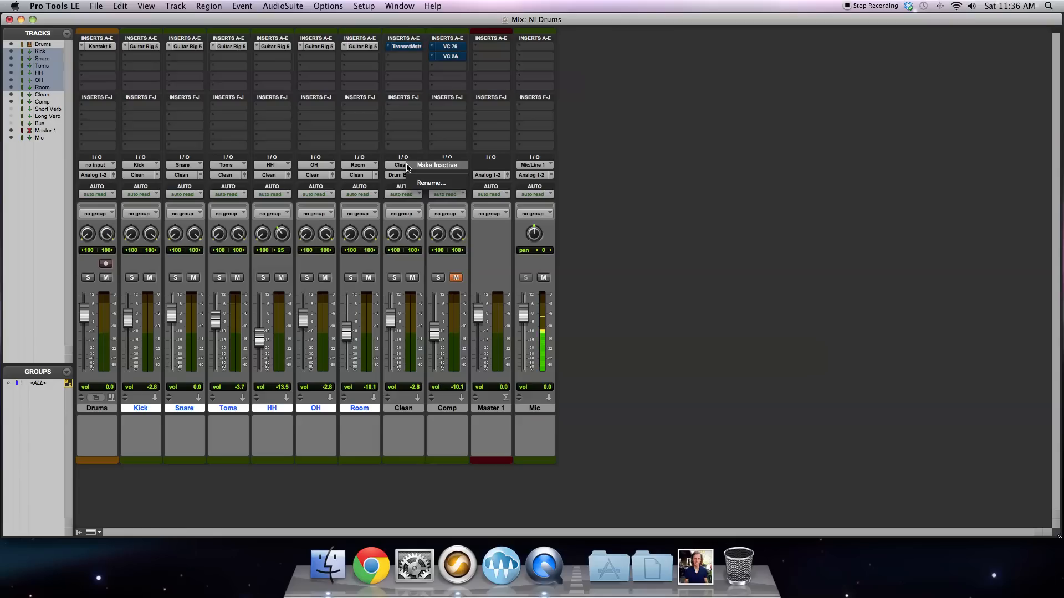
{"action": "left_click", "coordinate": [399, 139]}
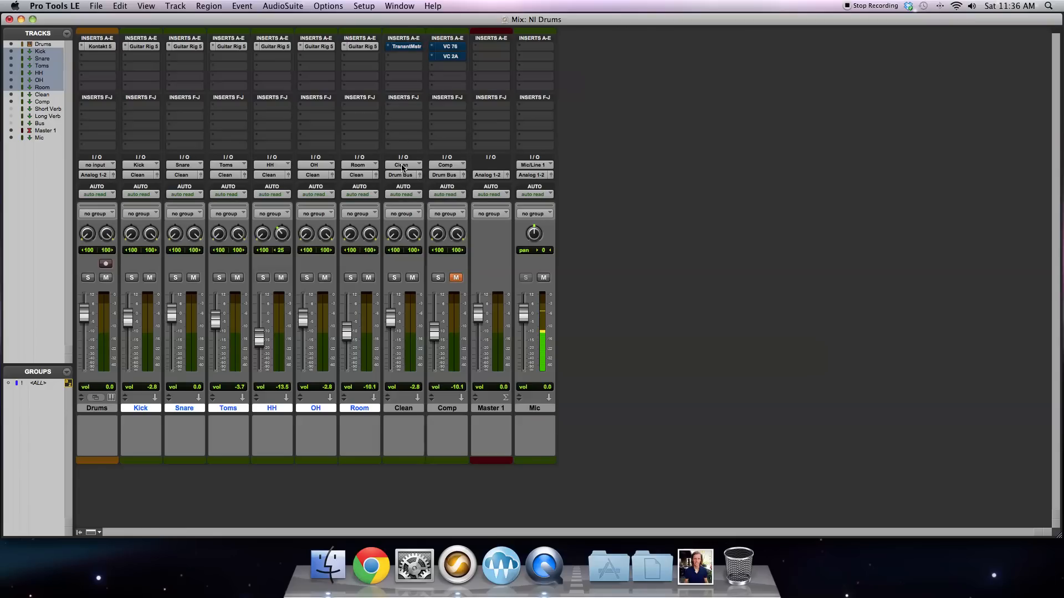
{"action": "right_click", "coordinate": [403, 165]}
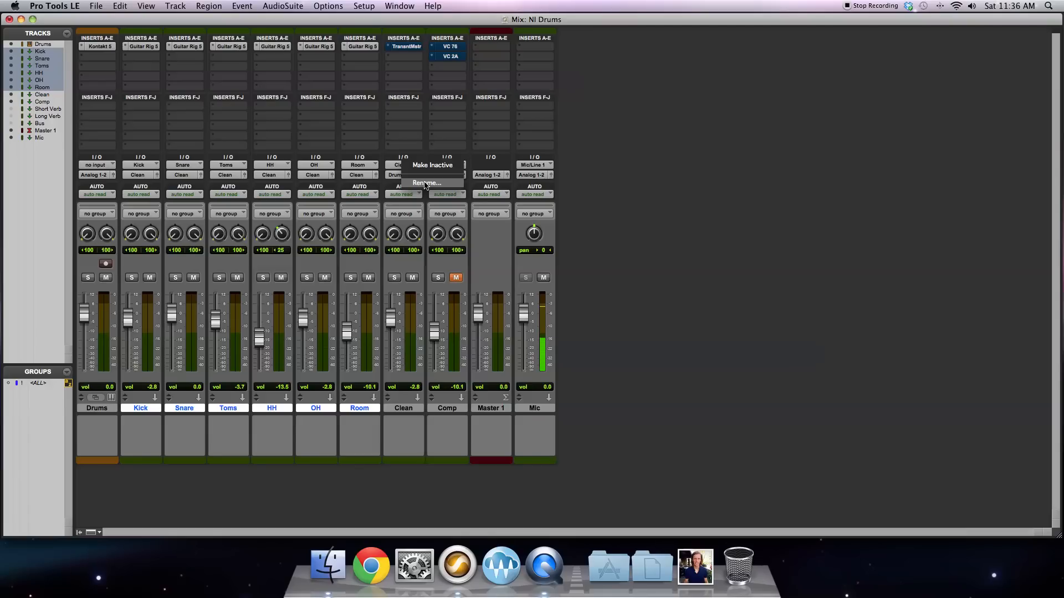
{"action": "left_click", "coordinate": [409, 136]}
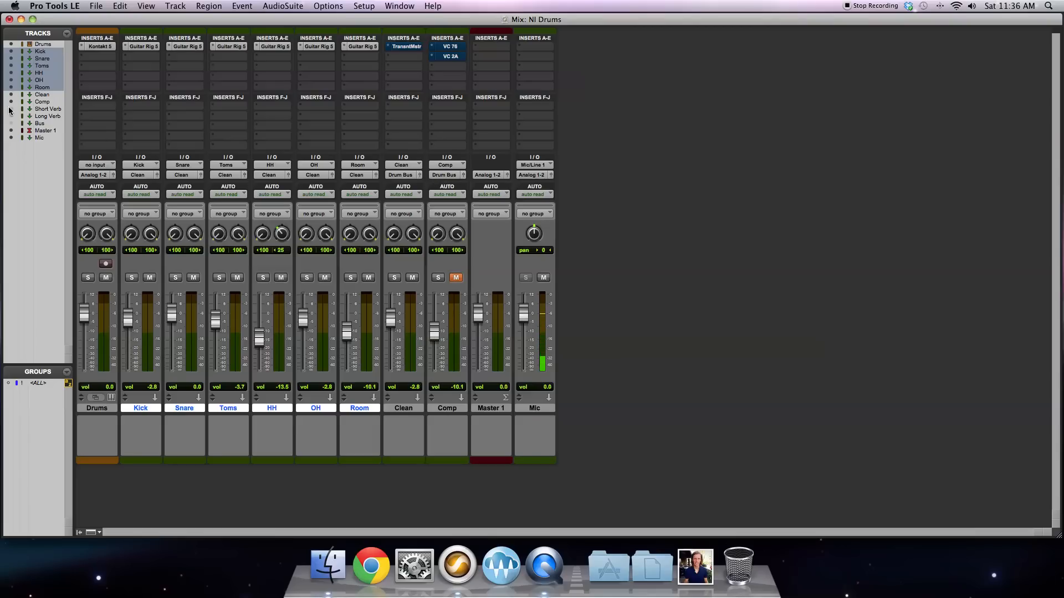
Step: Show the hidden Bus track in the mixer and unmute it
{"action": "left_click", "coordinate": [11, 123]}
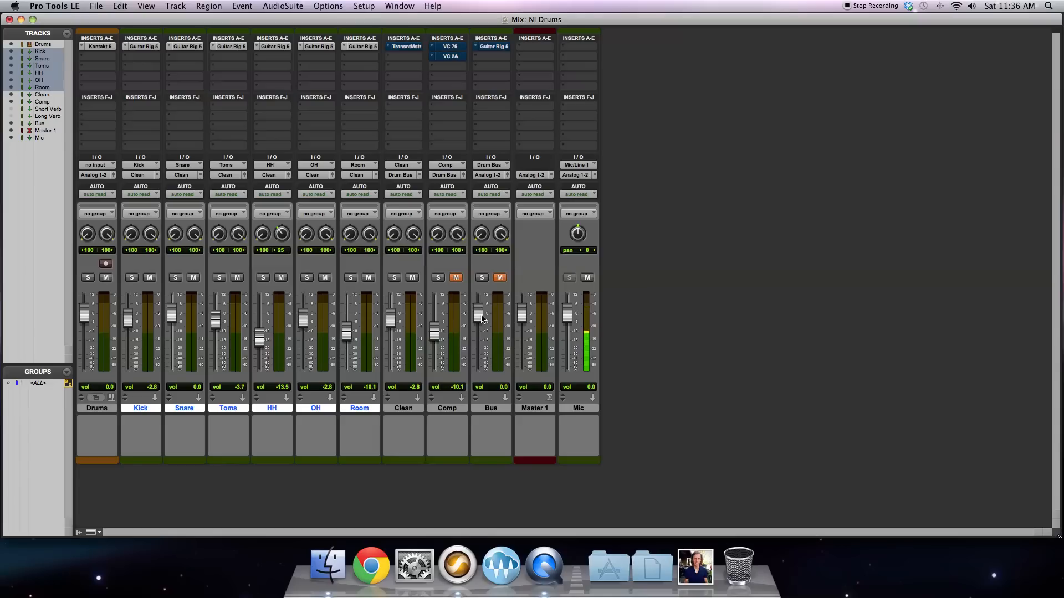
{"action": "left_click", "coordinate": [500, 278]}
Step: Show Sends A-E for all tracks in the Mix window
{"action": "left_click", "coordinate": [141, 7]}
{"action": "mouse_move", "coordinate": [161, 20]}
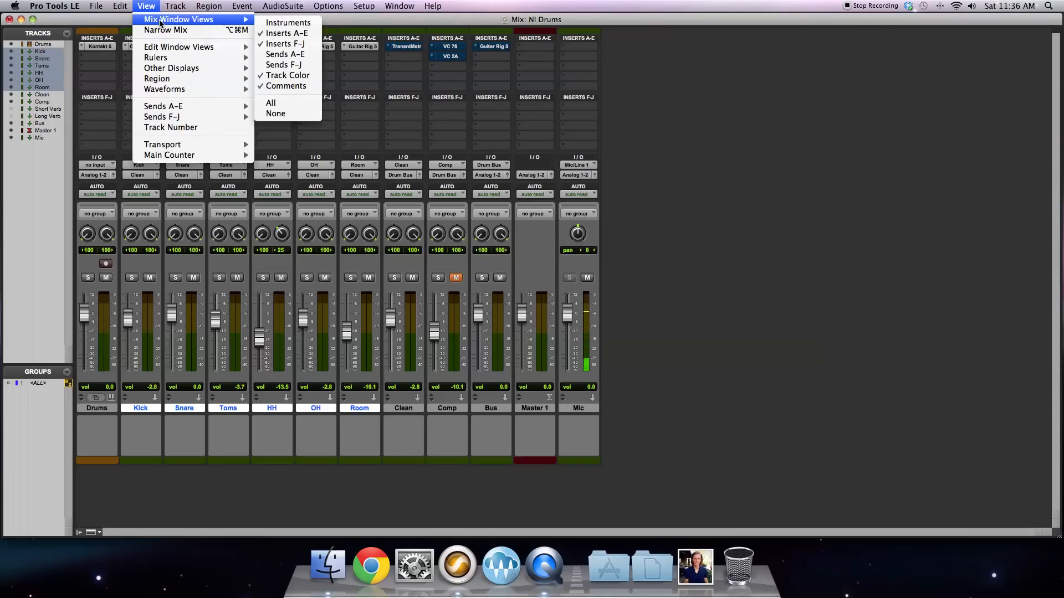
{"action": "left_click", "coordinate": [306, 54]}
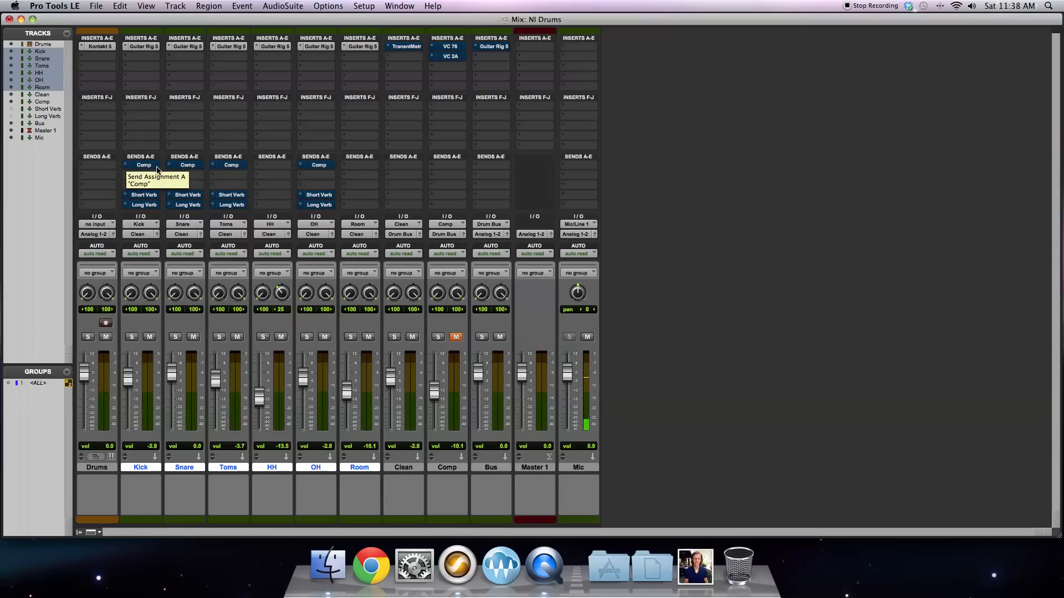
Step: Unmute the Comp sends on the Kick, Snare, Toms and OH tracks
{"action": "left_click", "coordinate": [144, 165], "text": "ctrl+super"}
{"action": "left_click", "coordinate": [188, 165], "text": "ctrl+super"}
{"action": "left_click", "coordinate": [231, 165], "text": "ctrl+super"}
{"action": "left_click", "coordinate": [319, 166], "text": "ctrl+super"}
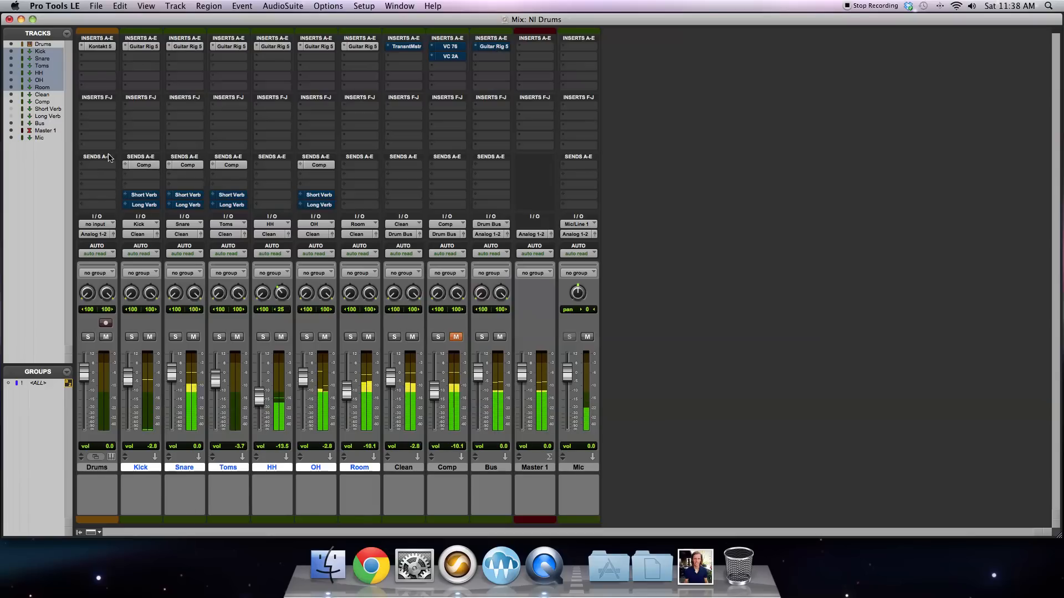
Step: Open the Kick track's send A and assign its output path to the Comp (Stereo) bus
{"action": "left_click", "coordinate": [142, 165]}
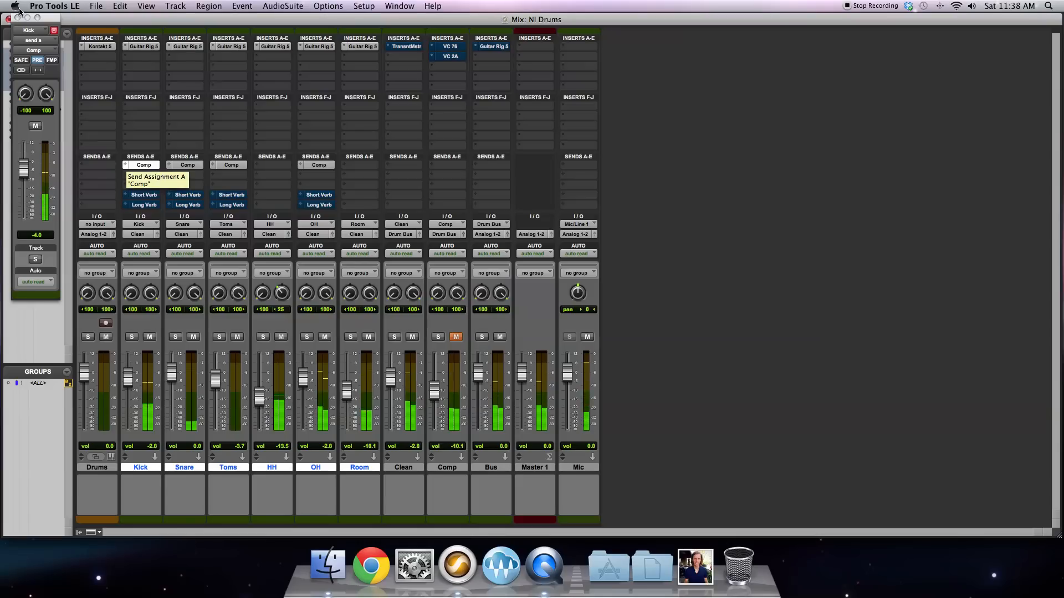
{"action": "left_click", "coordinate": [38, 52]}
{"action": "mouse_move", "coordinate": [37, 52]}
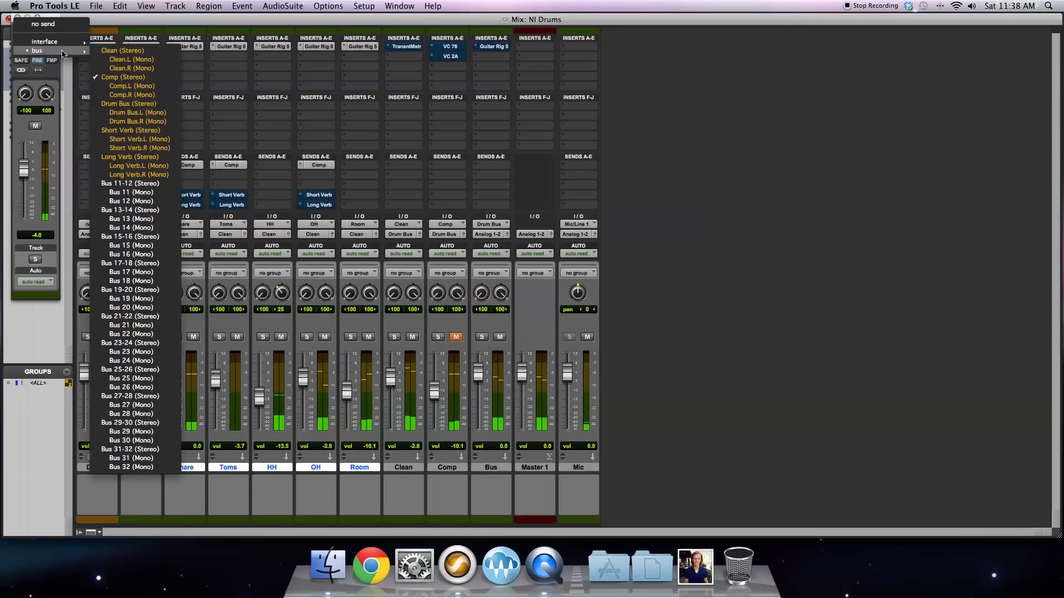
{"action": "left_click", "coordinate": [121, 77]}
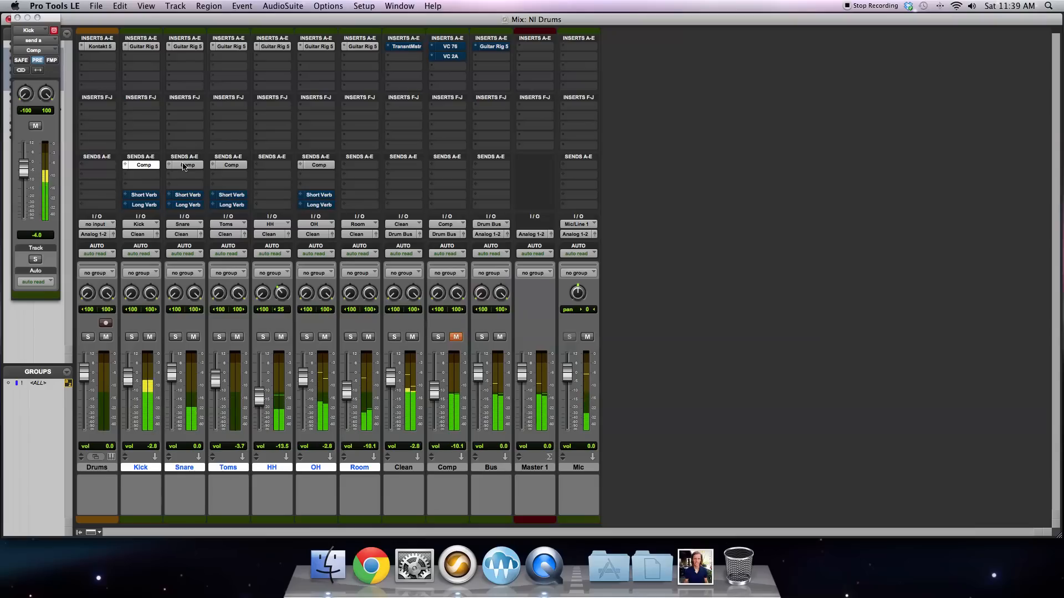
Step: Examine the pre-fader Comp send settings and levels on the Snare, Toms, OH and Kick tracks
{"action": "left_click", "coordinate": [184, 166]}
{"action": "left_click", "coordinate": [224, 165]}
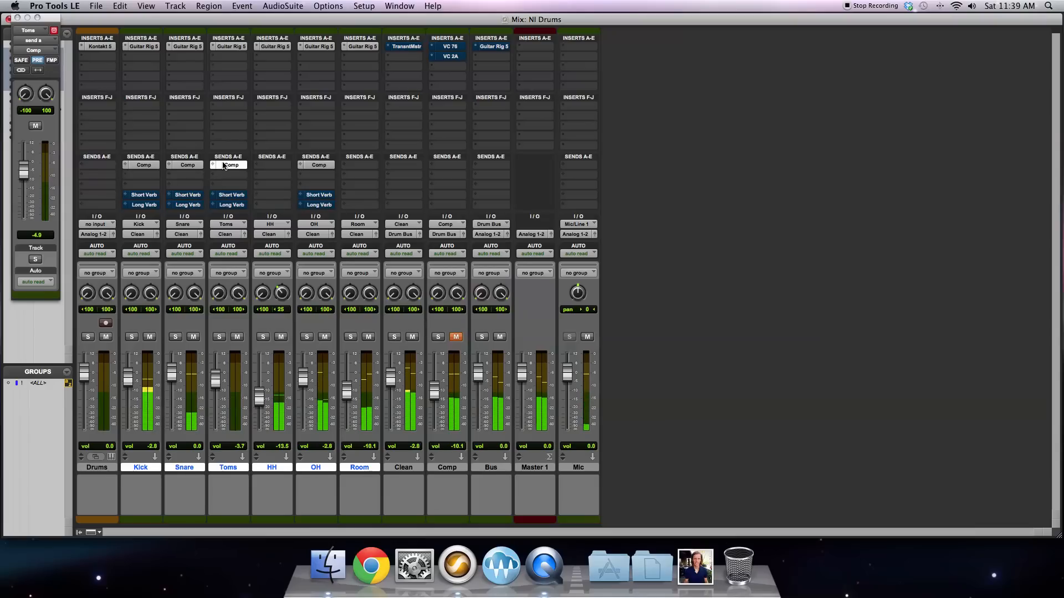
{"action": "left_click", "coordinate": [311, 165]}
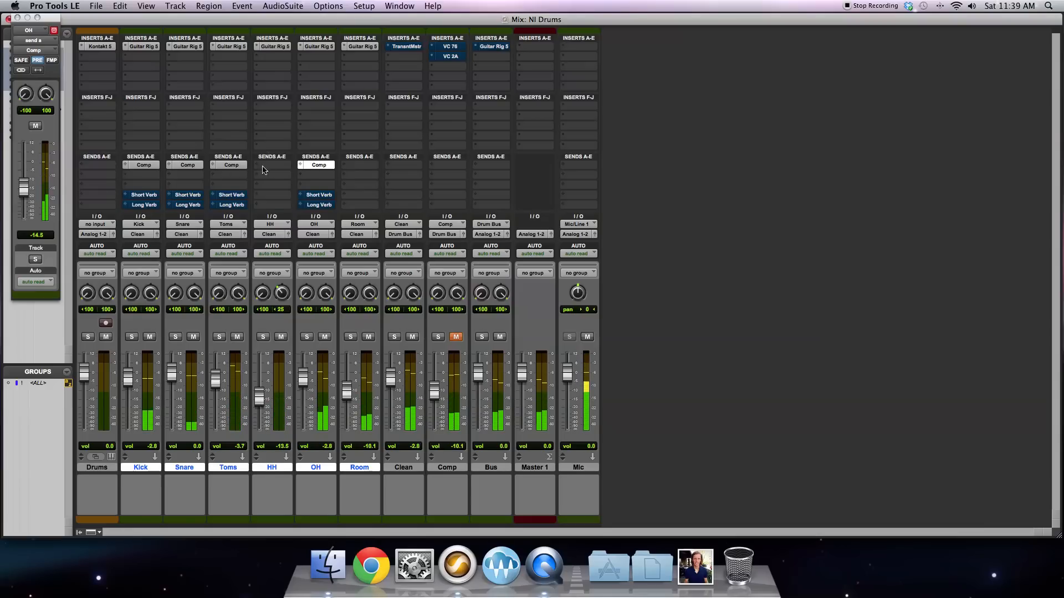
{"action": "left_click", "coordinate": [185, 165]}
{"action": "left_click", "coordinate": [228, 165]}
{"action": "left_click", "coordinate": [143, 165]}
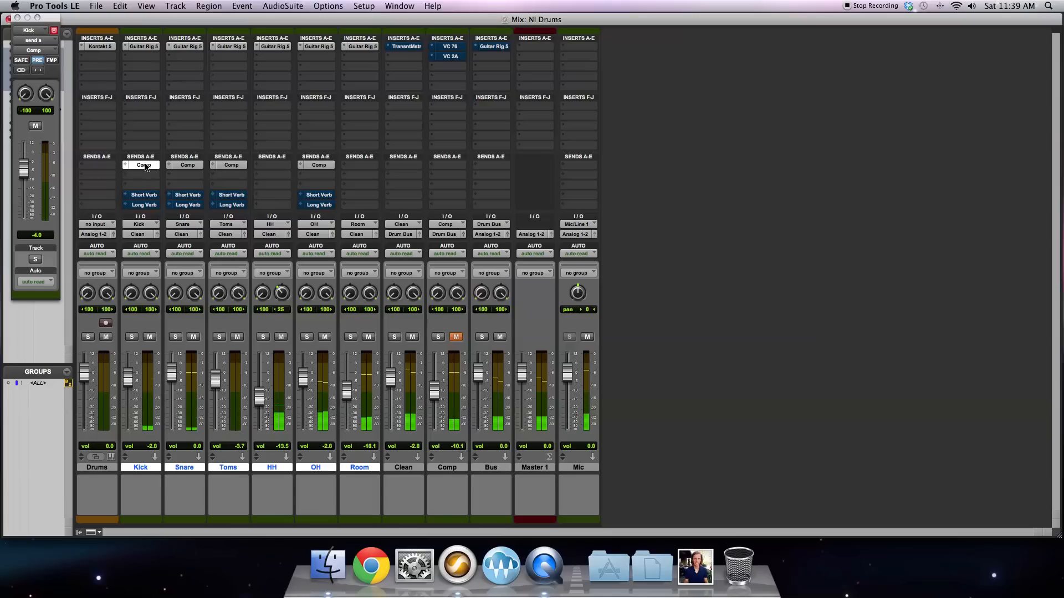
{"action": "left_click_drag", "start_coordinate": [23, 184], "coordinate": [22, 187]}
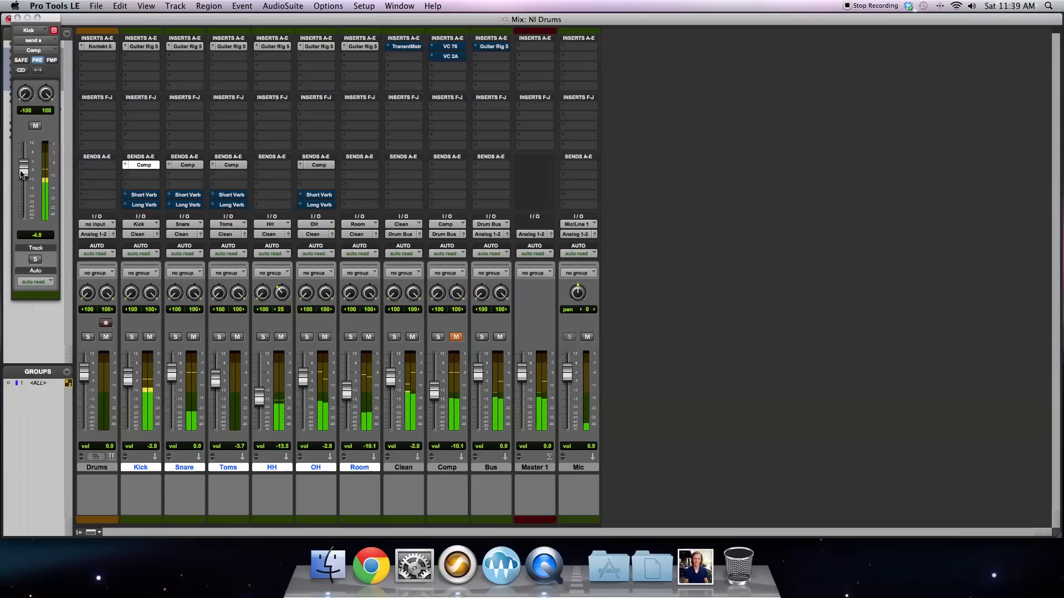
{"action": "left_click", "coordinate": [320, 166]}
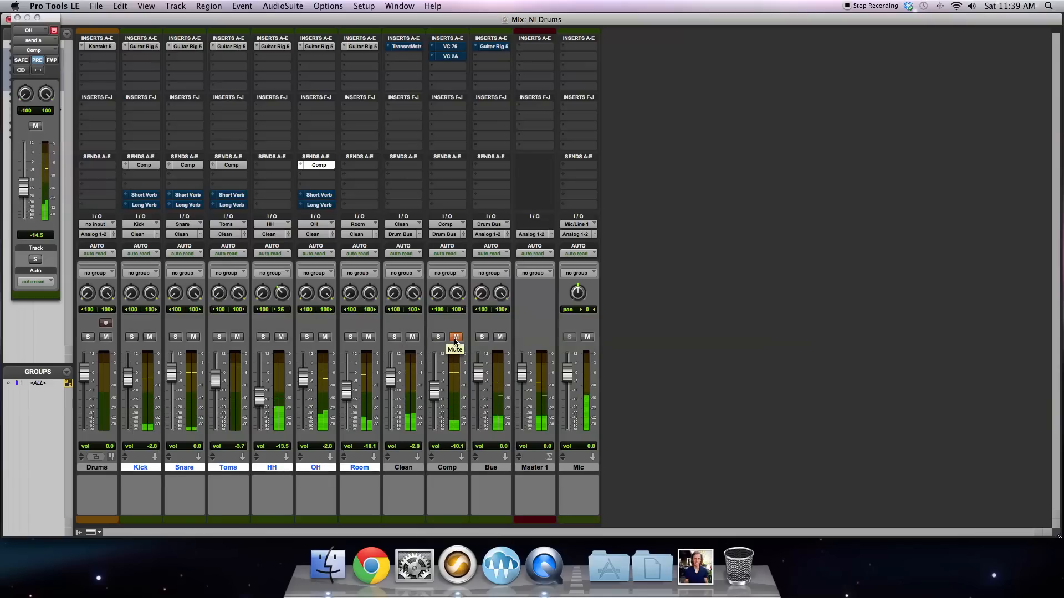
Step: Mute the Clean track and unmute the Comp track with its volume at 0.0
{"action": "left_click", "coordinate": [412, 337]}
{"action": "left_click", "coordinate": [455, 337]}
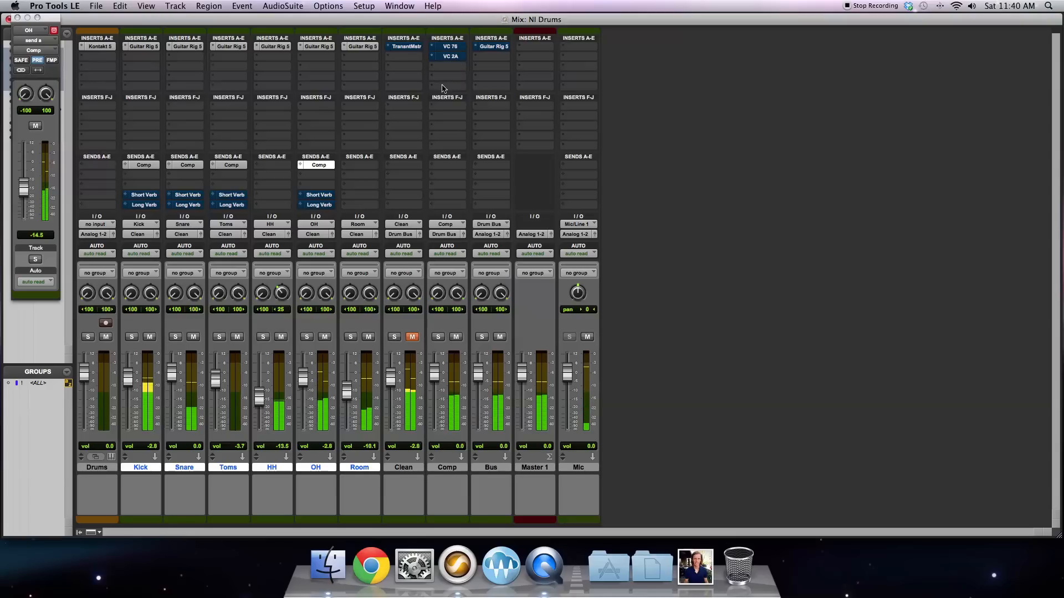
Step: Open the VC 76 compressor on the Comp track, move its window clear of the channel strips, and take it out of bypass
{"action": "left_click", "coordinate": [453, 46]}
{"action": "left_click_drag", "start_coordinate": [457, 42], "coordinate": [489, 211]}
{"action": "mouse_move", "coordinate": [548, 310]}
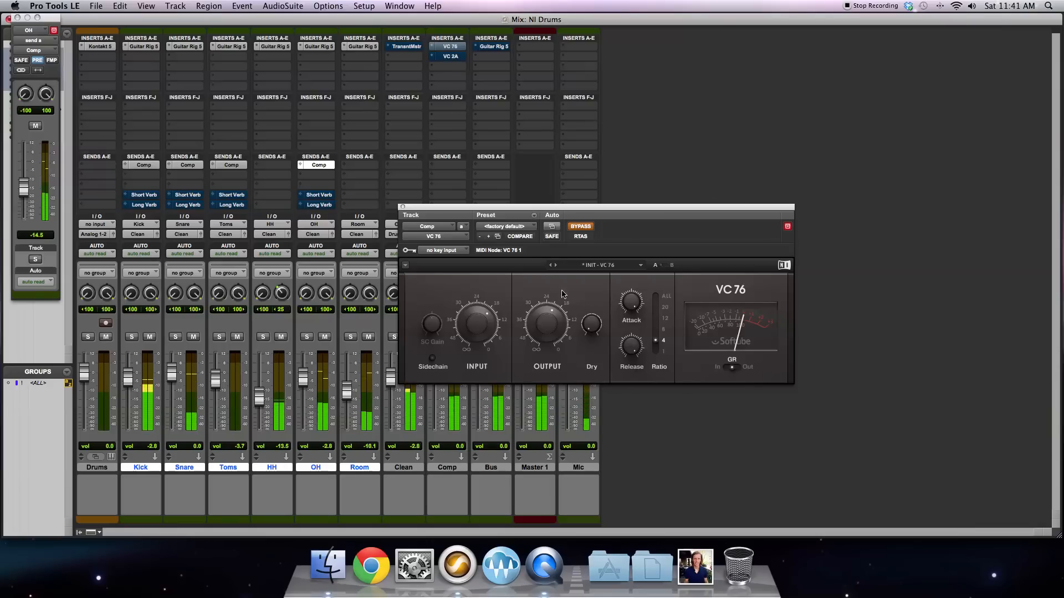
{"action": "left_click_drag", "start_coordinate": [635, 214], "coordinate": [789, 90]}
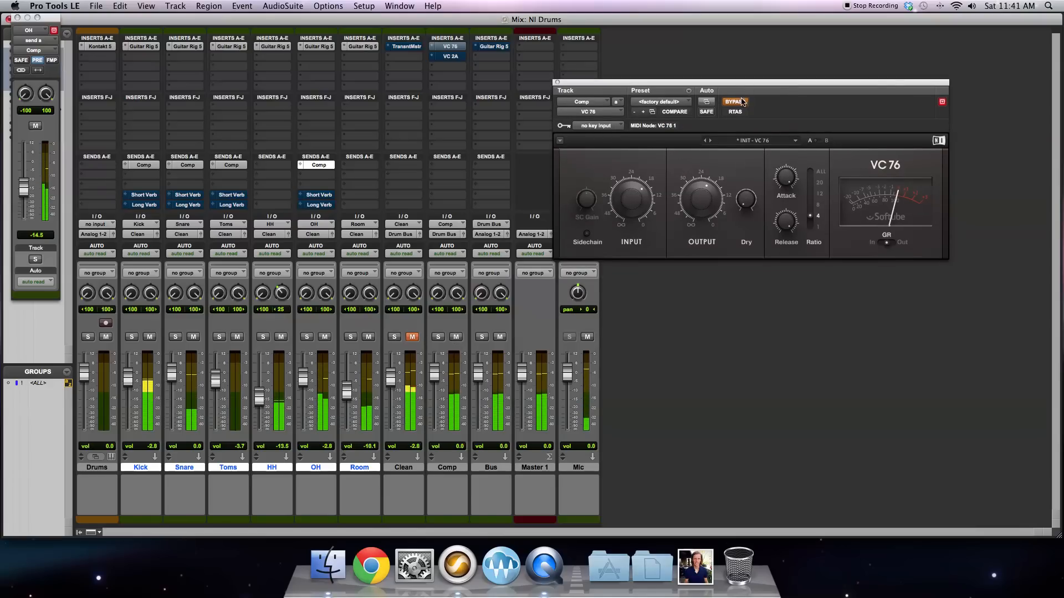
{"action": "mouse_move", "coordinate": [793, 178]}
{"action": "mouse_move", "coordinate": [792, 226]}
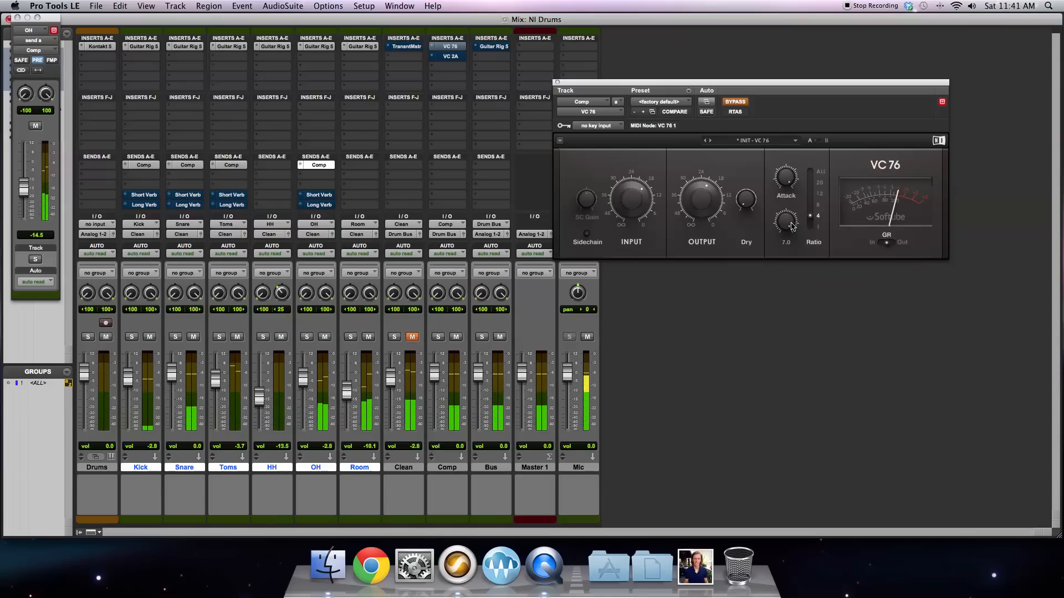
{"action": "mouse_move", "coordinate": [641, 201]}
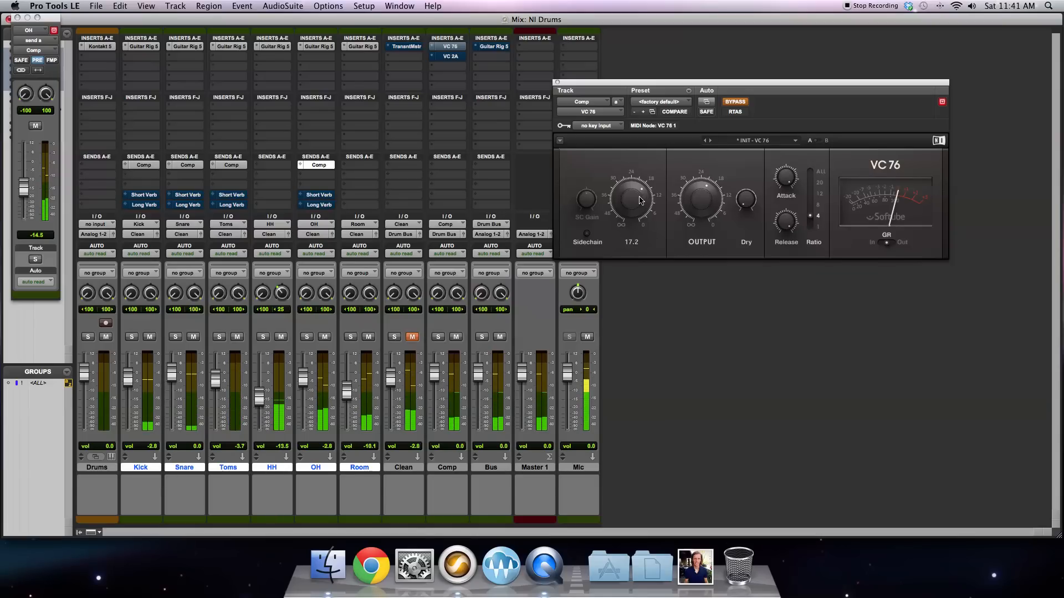
{"action": "left_click", "coordinate": [735, 102]}
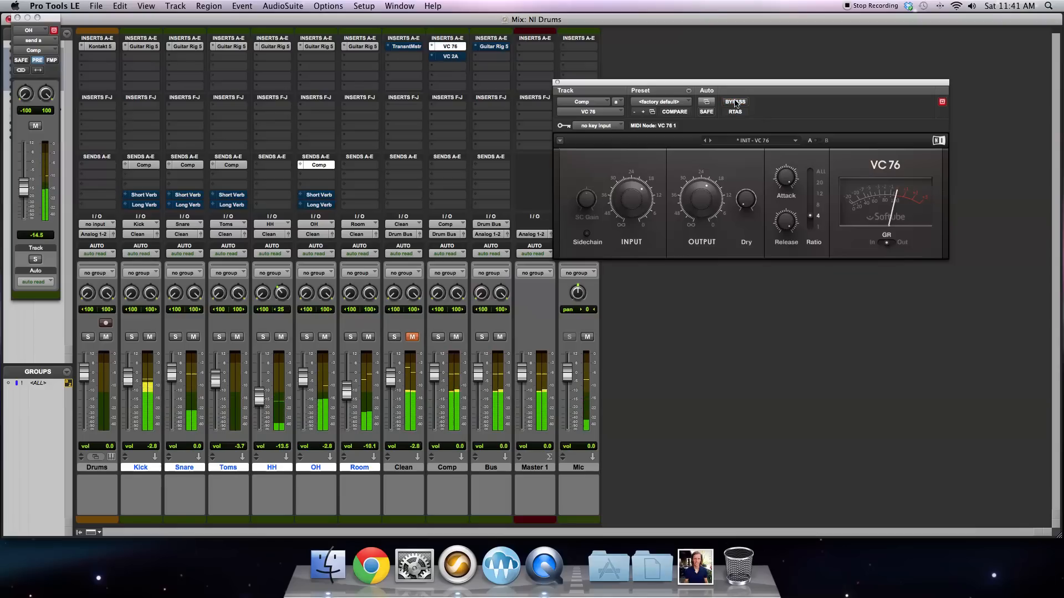
Step: Compare the VC 76 bypassed and active, and set its Input to about 19.1
{"action": "mouse_move", "coordinate": [631, 206]}
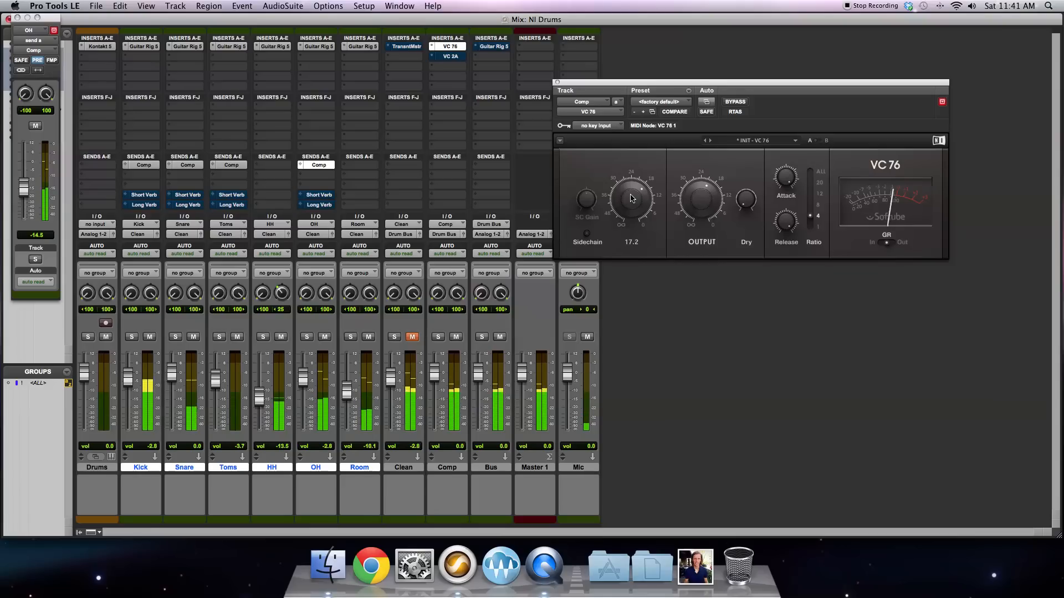
{"action": "left_click", "coordinate": [734, 102]}
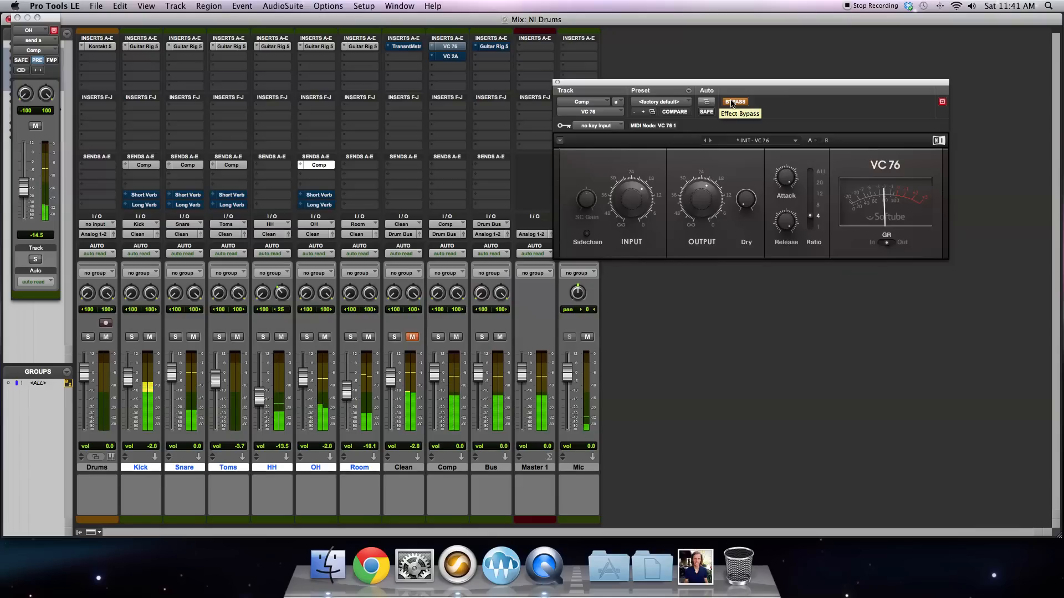
{"action": "left_click", "coordinate": [734, 102]}
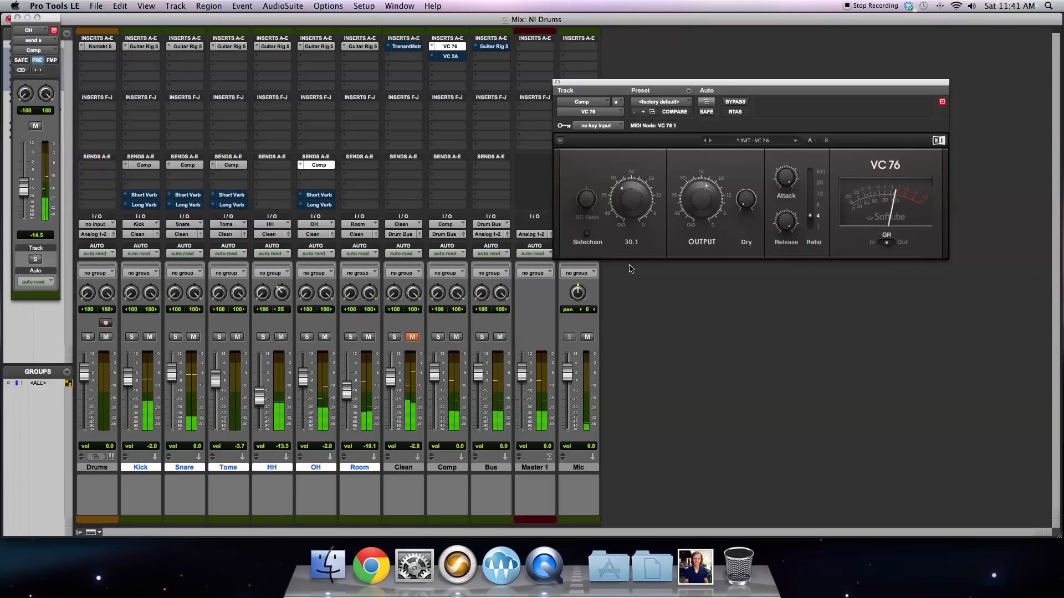
{"action": "left_click_drag", "start_coordinate": [629, 268], "coordinate": [639, 194]}
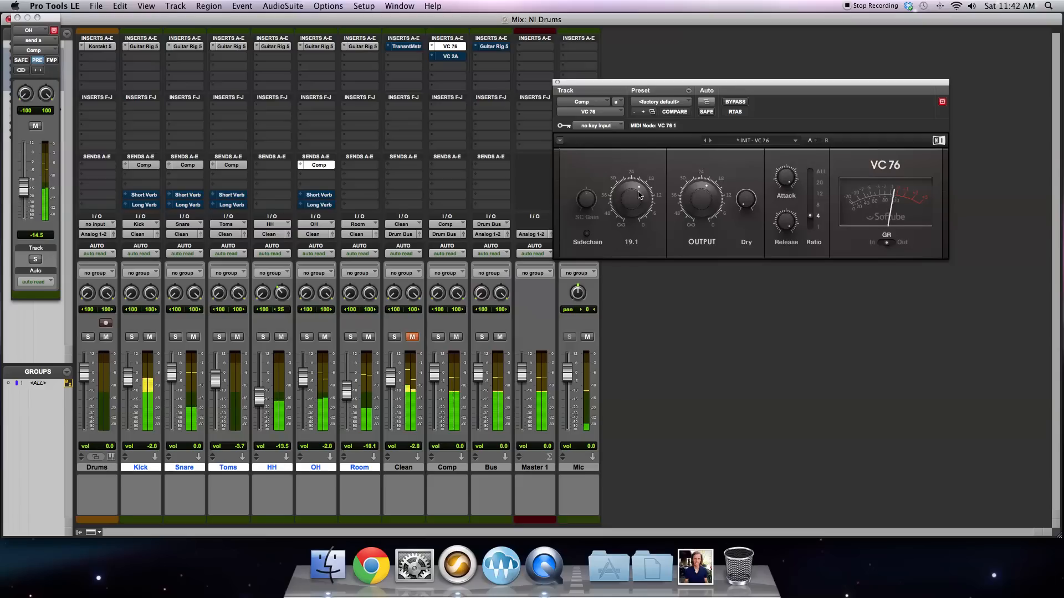
{"action": "mouse_move", "coordinate": [696, 200]}
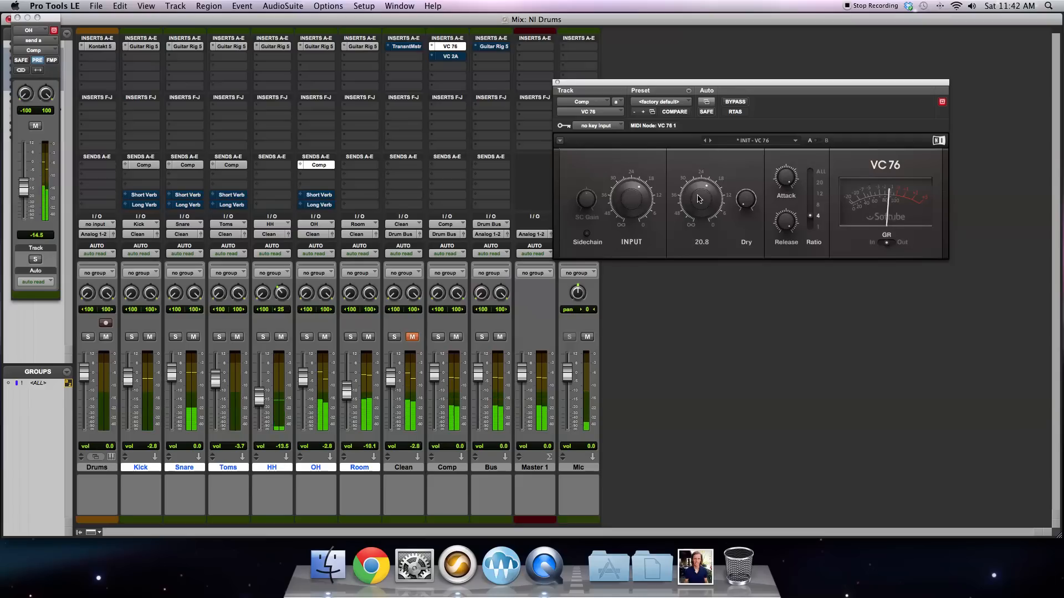
{"action": "mouse_move", "coordinate": [746, 200]}
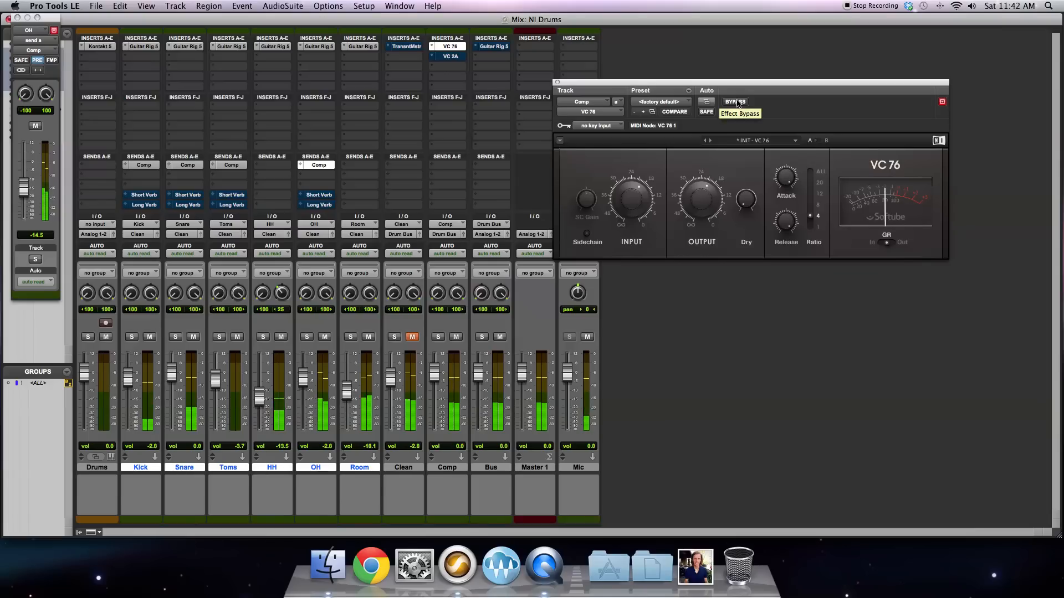
{"action": "mouse_move", "coordinate": [636, 199]}
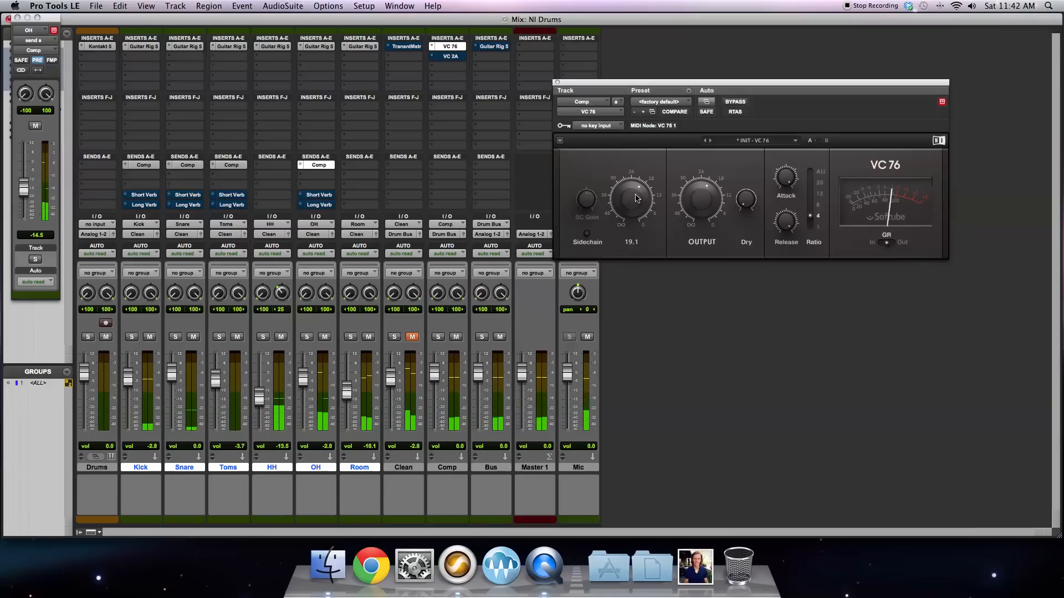
Step: Open the VC 2A compressor that follows the VC 76 on the Comp track and take it out of bypass
{"action": "left_click", "coordinate": [447, 56]}
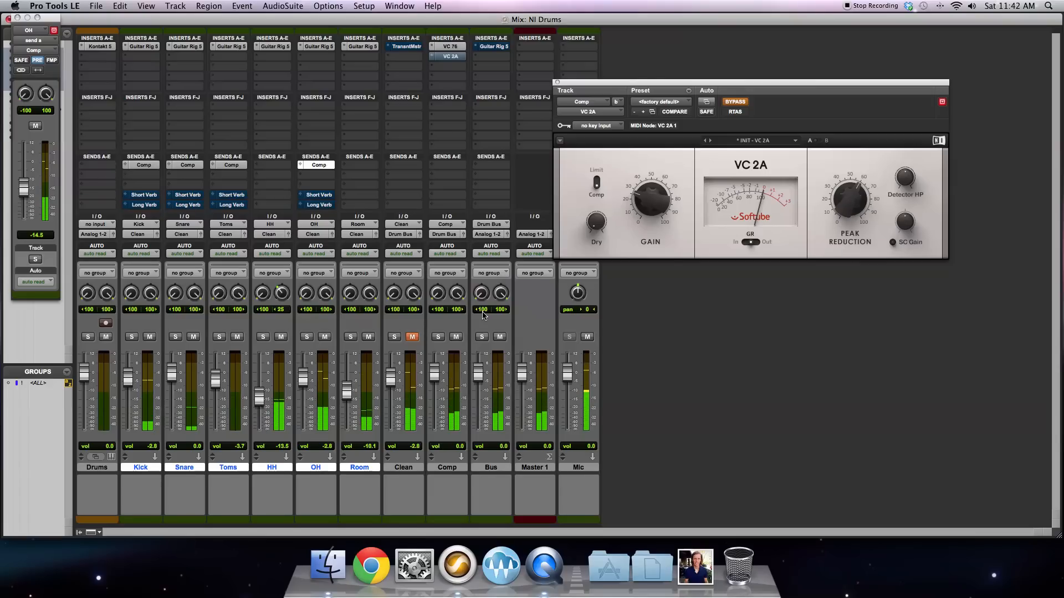
{"action": "left_click", "coordinate": [457, 48]}
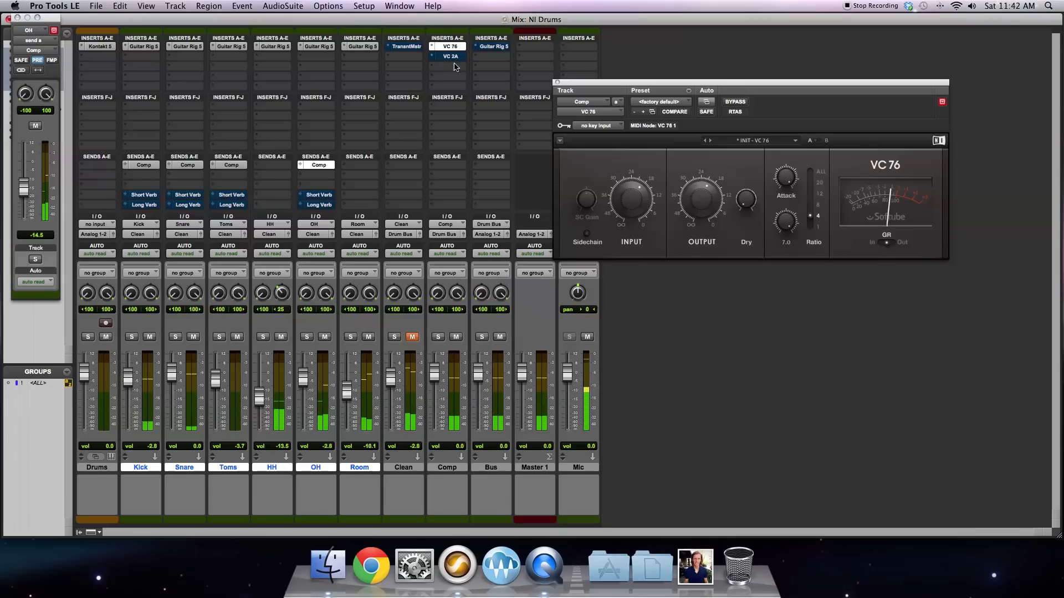
{"action": "left_click", "coordinate": [452, 56]}
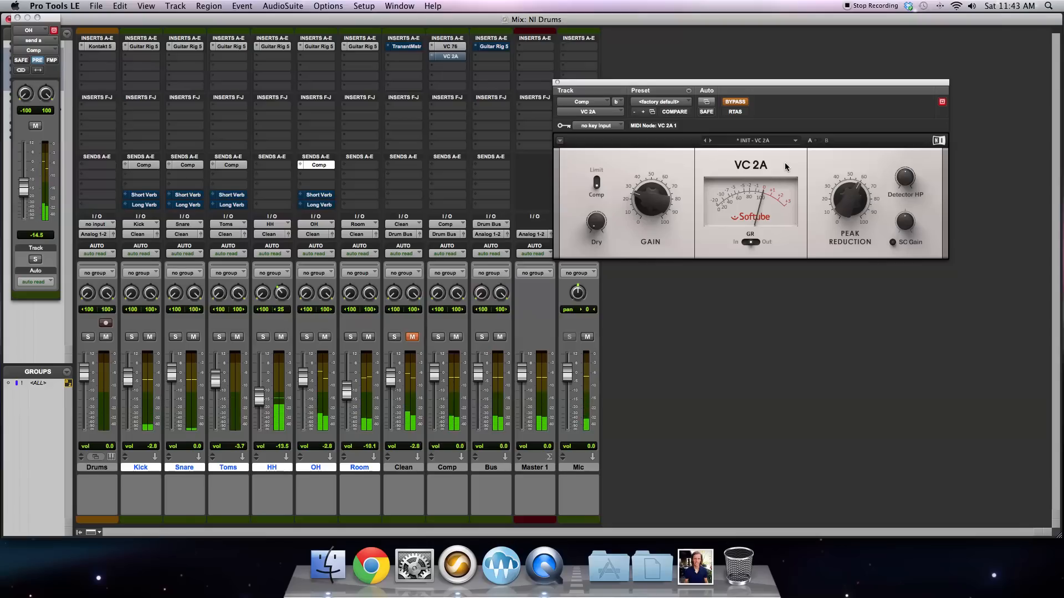
{"action": "left_click", "coordinate": [740, 103]}
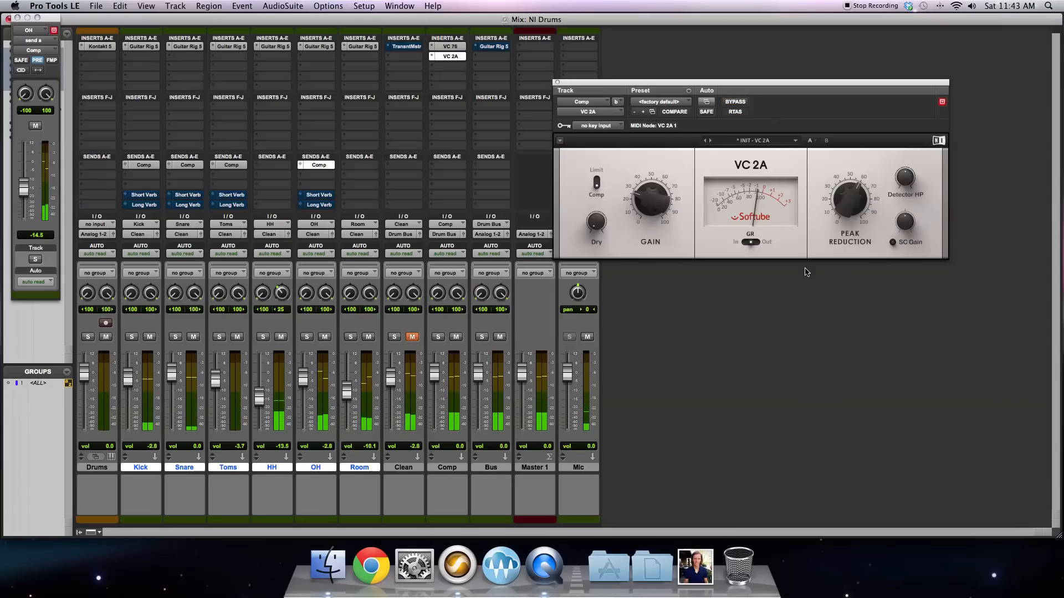
Step: Lower the VC 2A's Peak Reduction to 0.0 %, then raise it gradually to just past the middle of its range
{"action": "left_click_drag", "start_coordinate": [844, 197], "coordinate": [879, 356]}
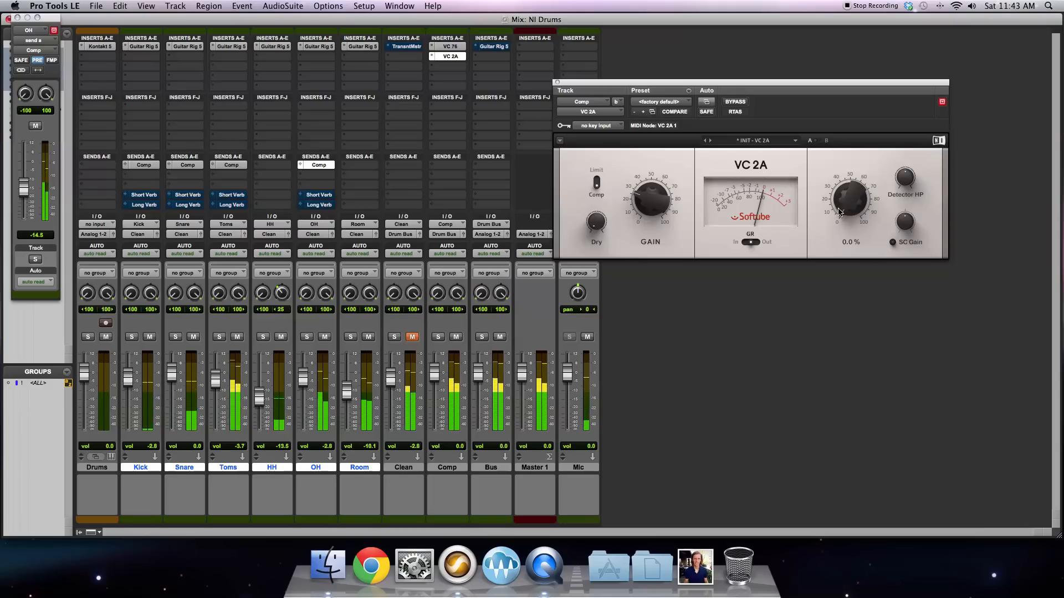
{"action": "left_click_drag", "start_coordinate": [842, 212], "coordinate": [834, 172]}
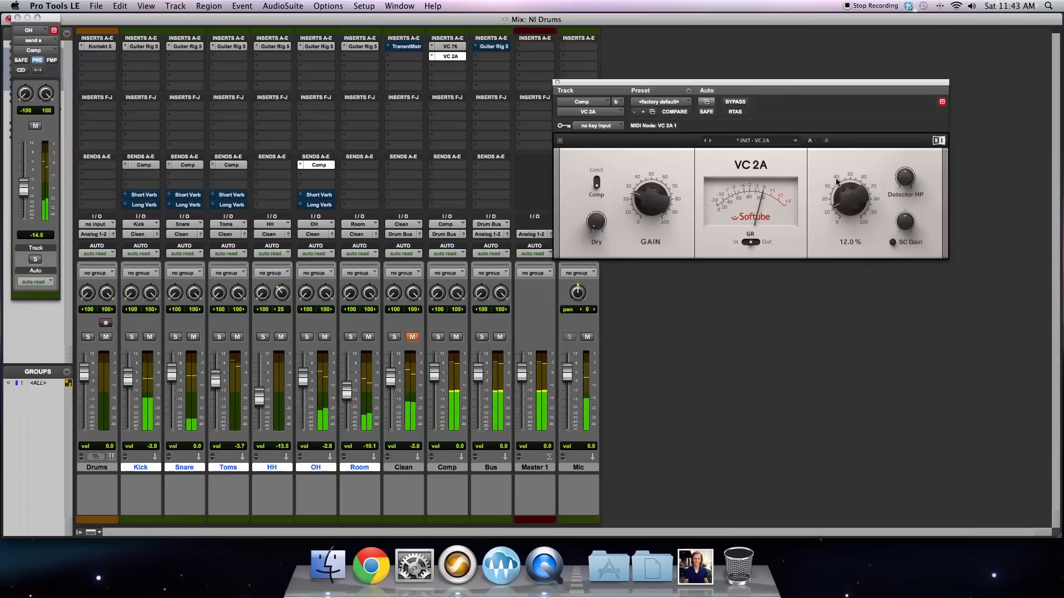
{"action": "left_click_drag", "start_coordinate": [842, 211], "coordinate": [842, 127]}
{"action": "left_click_drag", "start_coordinate": [841, 207], "coordinate": [842, 201]}
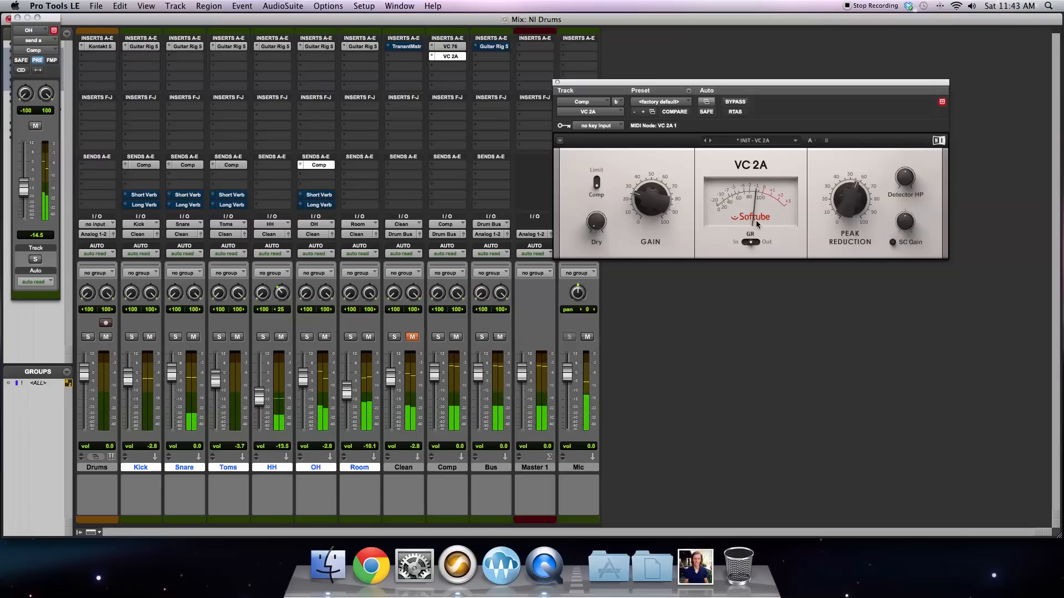
Step: Compare the Comp track's sound with the VC 2A bypassed and active
{"action": "mouse_move", "coordinate": [639, 204]}
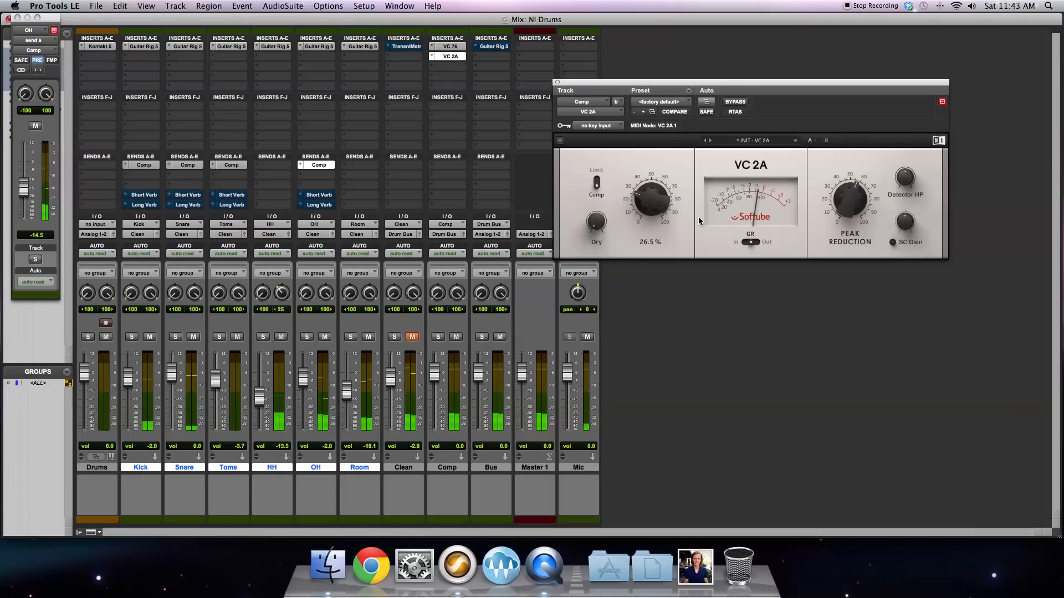
{"action": "left_click", "coordinate": [734, 101]}
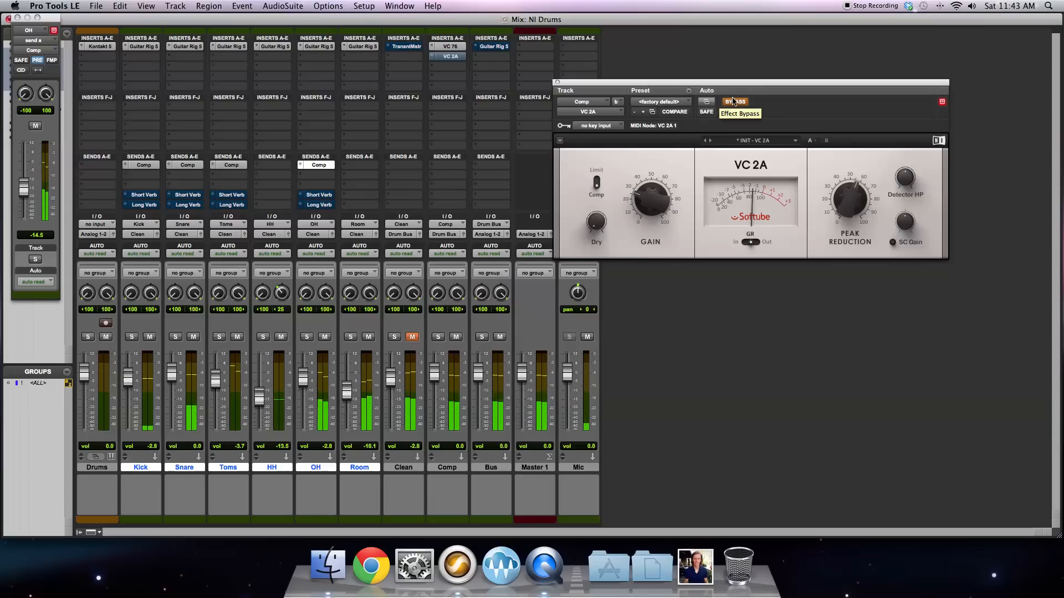
{"action": "left_click", "coordinate": [734, 102]}
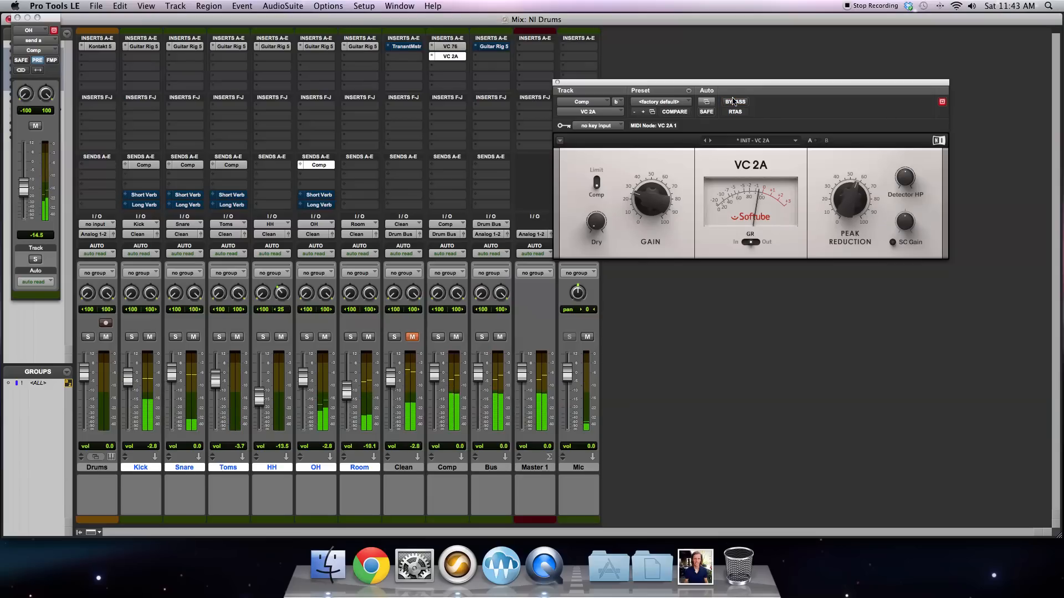
{"action": "mouse_move", "coordinate": [841, 215]}
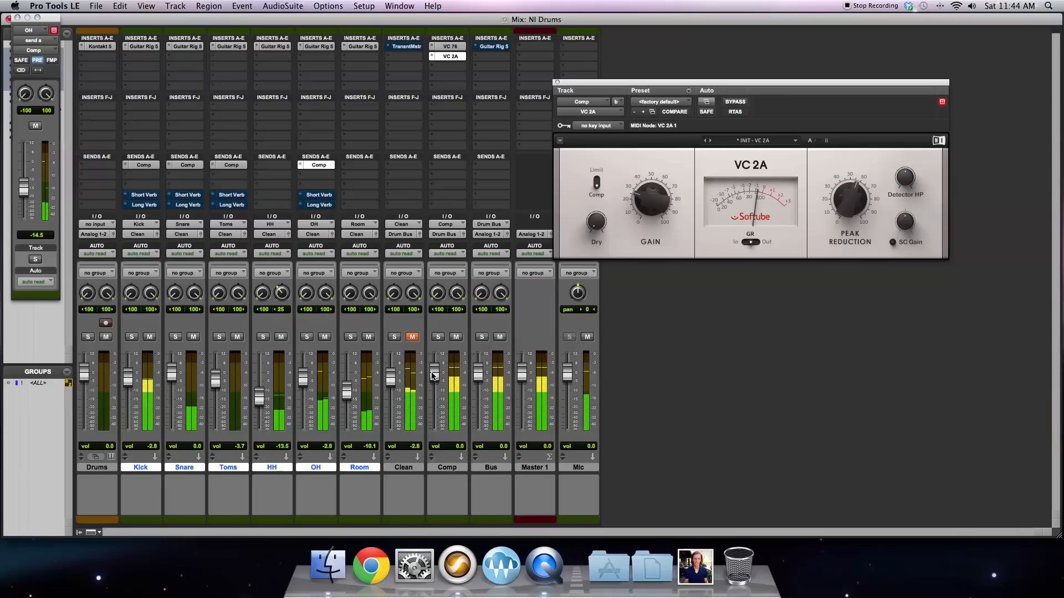
Step: Try the VC 2A's Detector HP by sweeping it up to about 219 Hz and back down to about 26 Hz
{"action": "left_click", "coordinate": [403, 467]}
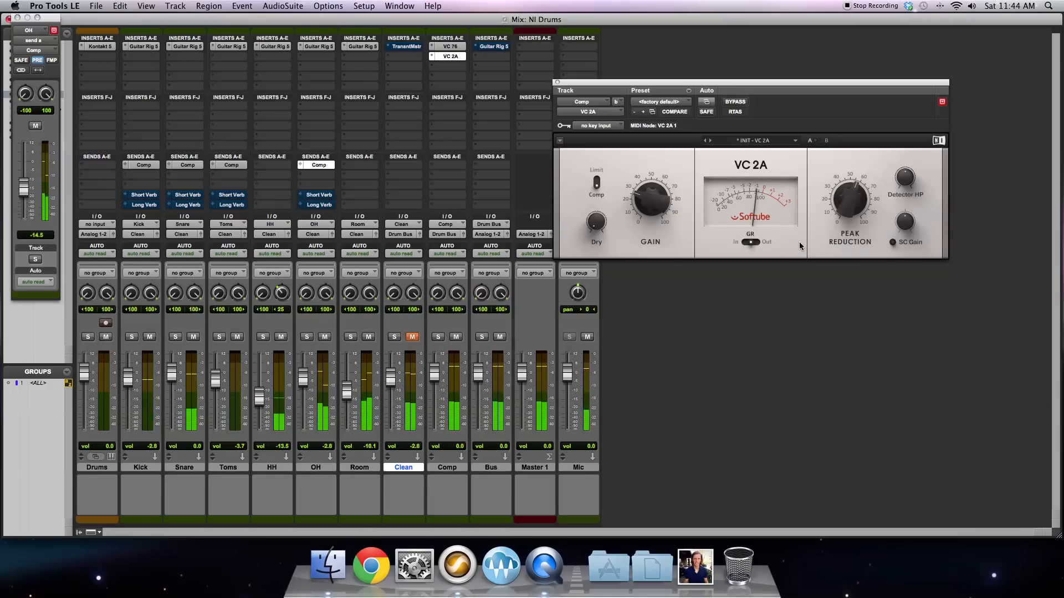
{"action": "mouse_move", "coordinate": [907, 180]}
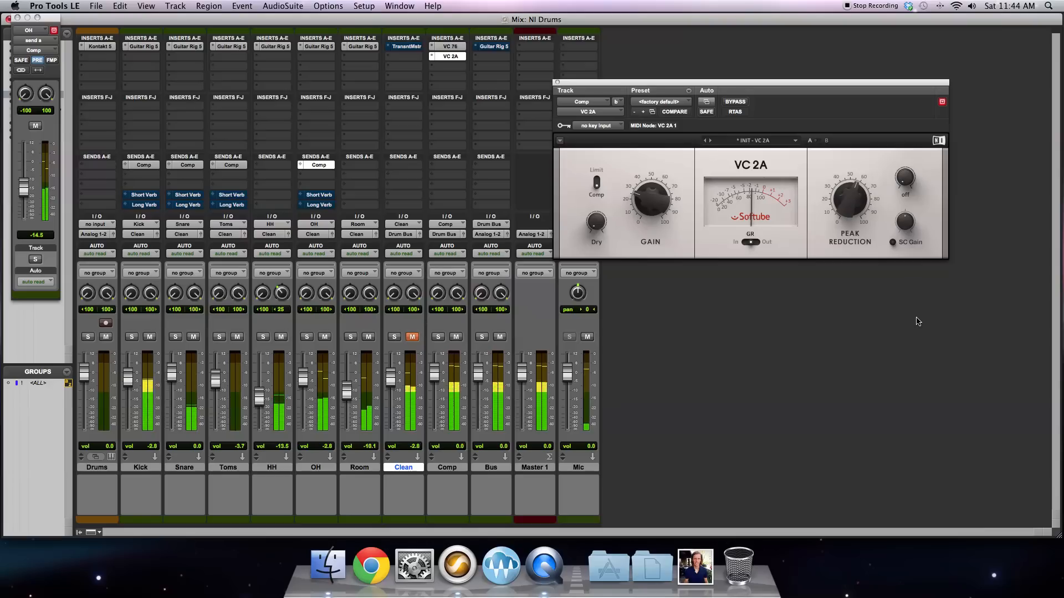
{"action": "mouse_move", "coordinate": [902, 232]}
{"action": "left_click_drag", "start_coordinate": [902, 232], "coordinate": [907, 176]}
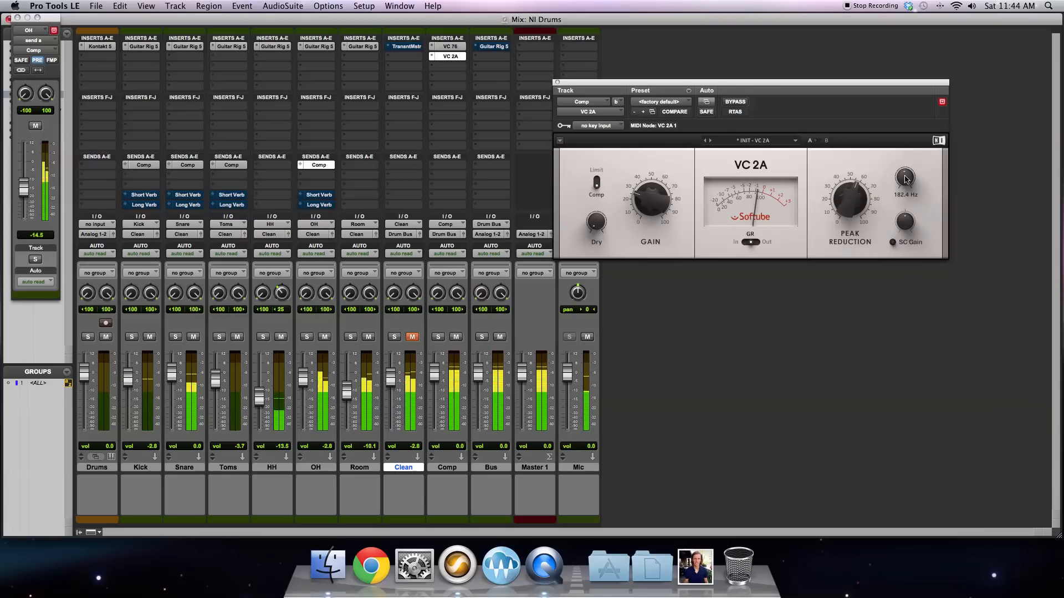
{"action": "left_click_drag", "start_coordinate": [905, 182], "coordinate": [907, 180]}
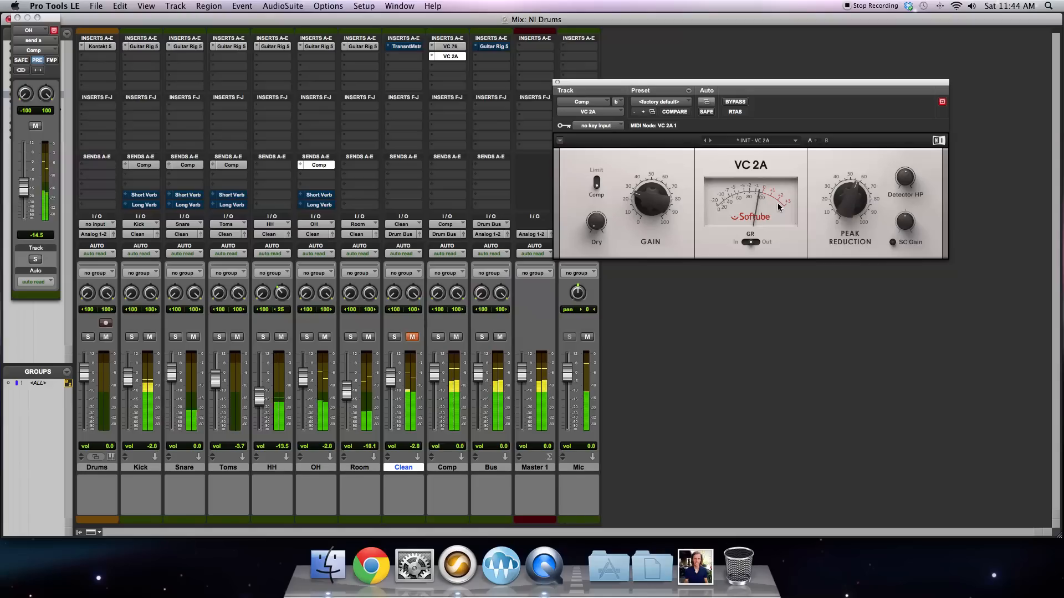
{"action": "mouse_move", "coordinate": [905, 184]}
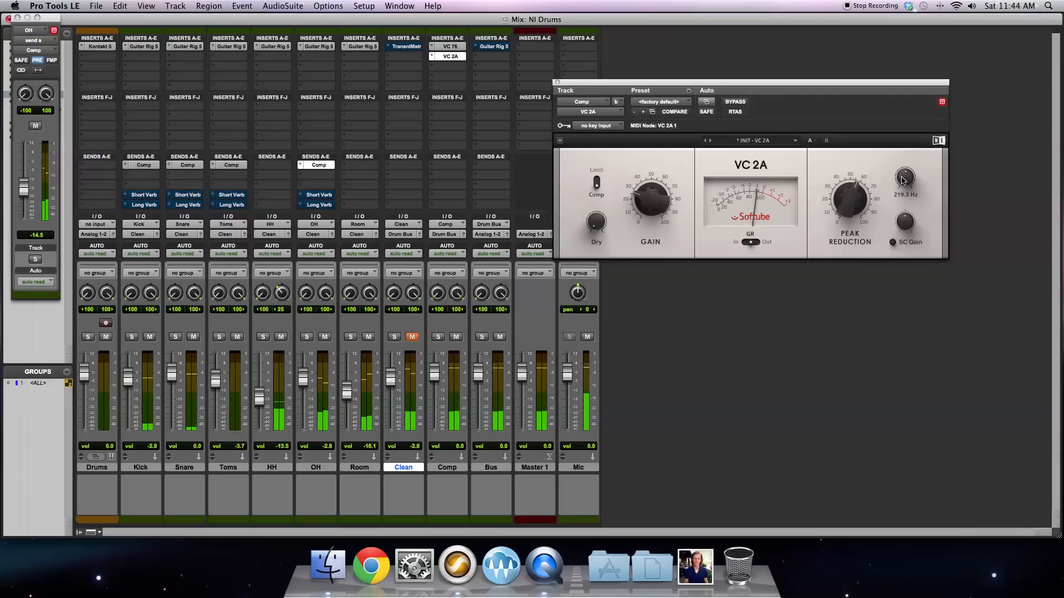
{"action": "left_click_drag", "start_coordinate": [903, 182], "coordinate": [903, 186]}
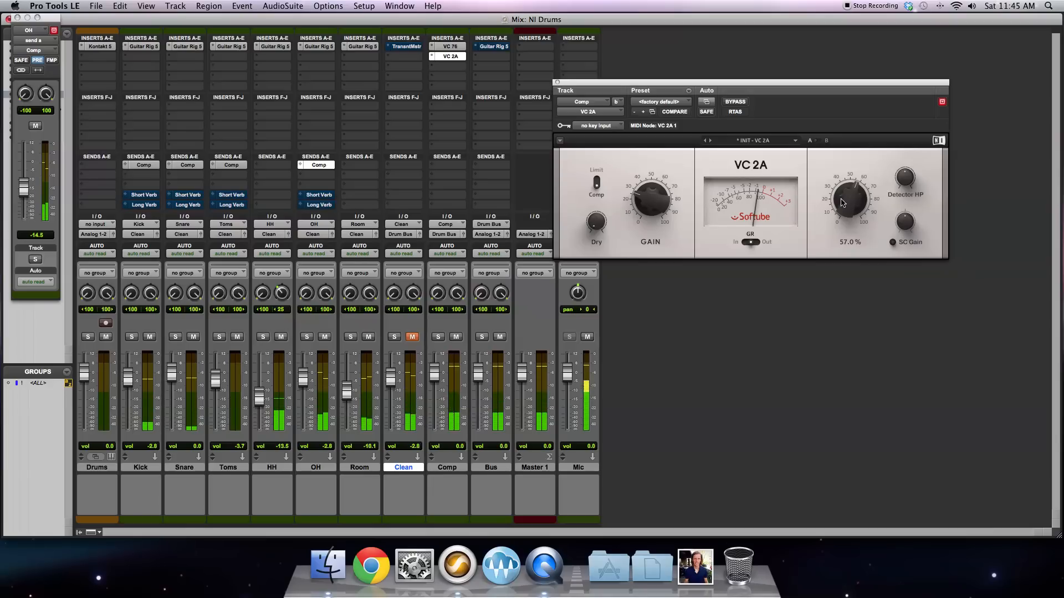
{"action": "left_click_drag", "start_coordinate": [905, 177], "coordinate": [918, 283]}
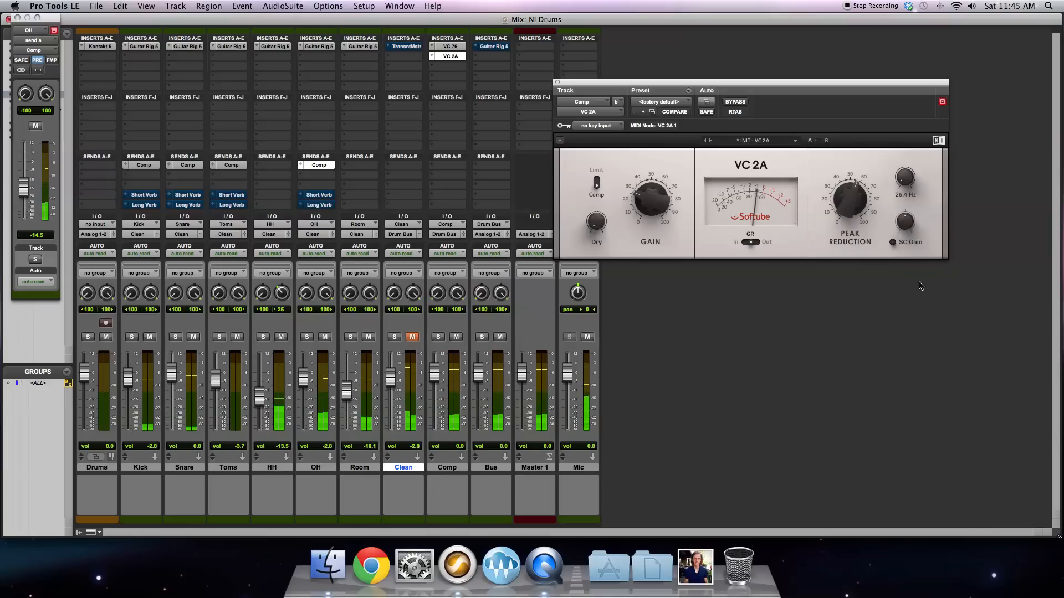
Step: Set the VC 2A's Peak Reduction to about 61 % and raise its Detector HP frequency
{"action": "left_click_drag", "start_coordinate": [842, 193], "coordinate": [842, 179]}
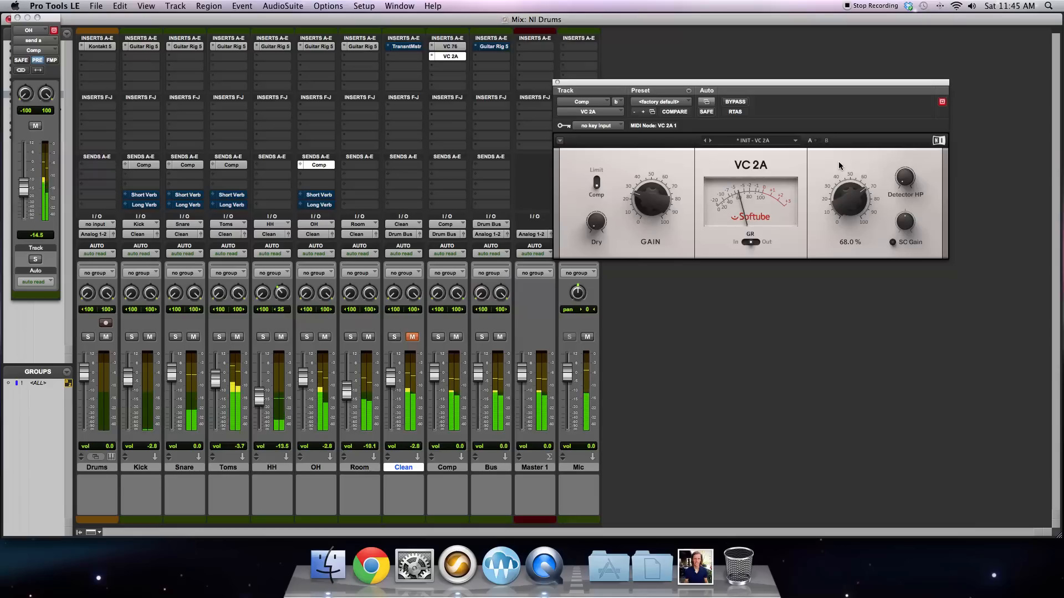
{"action": "left_click_drag", "start_coordinate": [839, 166], "coordinate": [841, 191]}
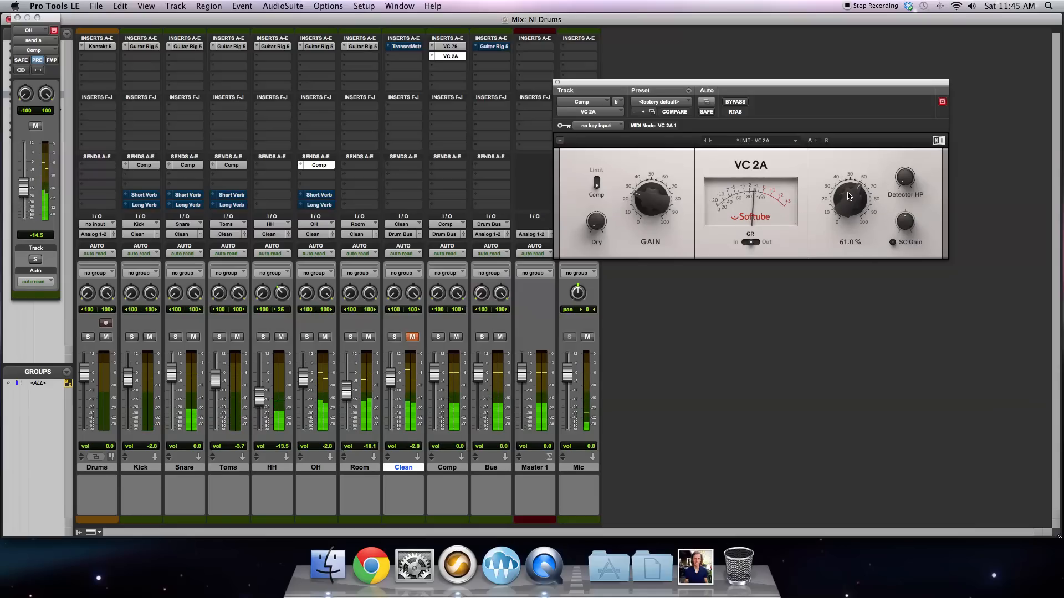
{"action": "left_click_drag", "start_coordinate": [849, 202], "coordinate": [849, 200]}
{"action": "left_click_drag", "start_coordinate": [904, 176], "coordinate": [872, 91]}
{"action": "left_click_drag", "start_coordinate": [904, 178], "coordinate": [907, 171]}
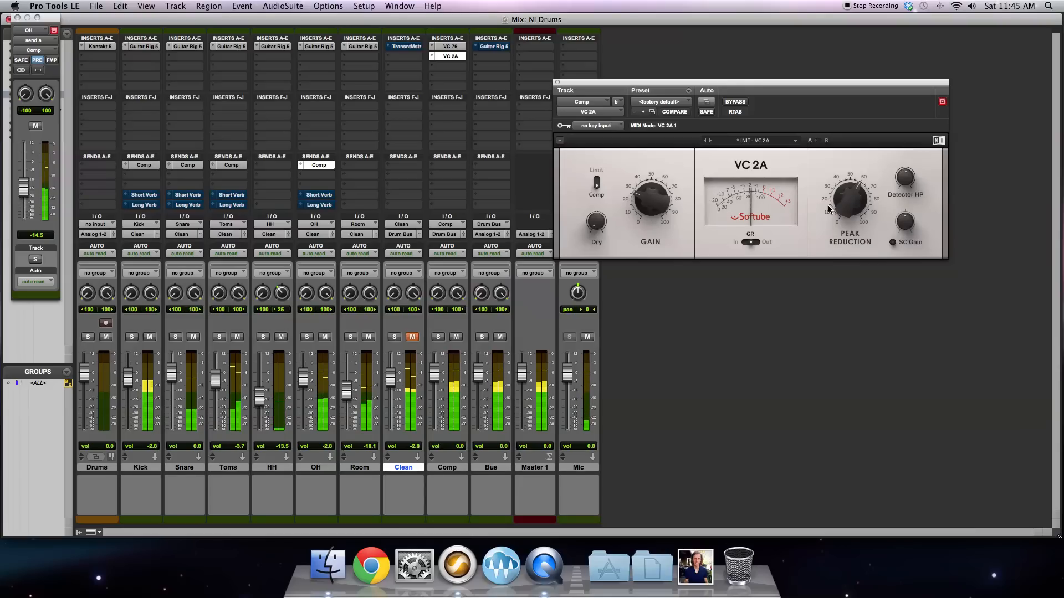
{"action": "mouse_move", "coordinate": [854, 190]}
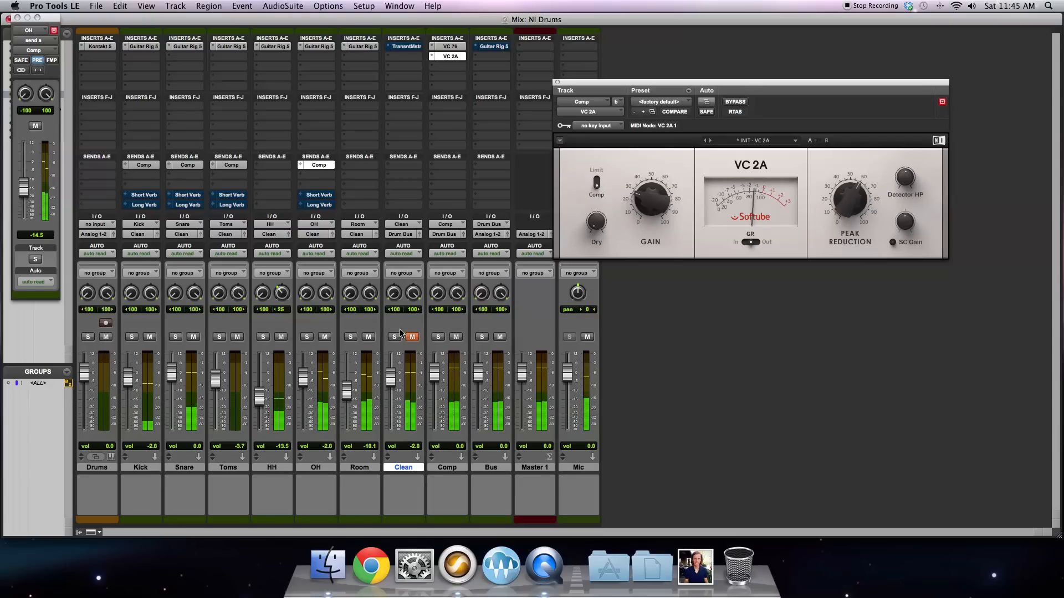
Step: Pull the Comp fader fully down, unmute the Clean track and set its fader to about -1.9 dB
{"action": "left_click_drag", "start_coordinate": [436, 375], "coordinate": [437, 391]}
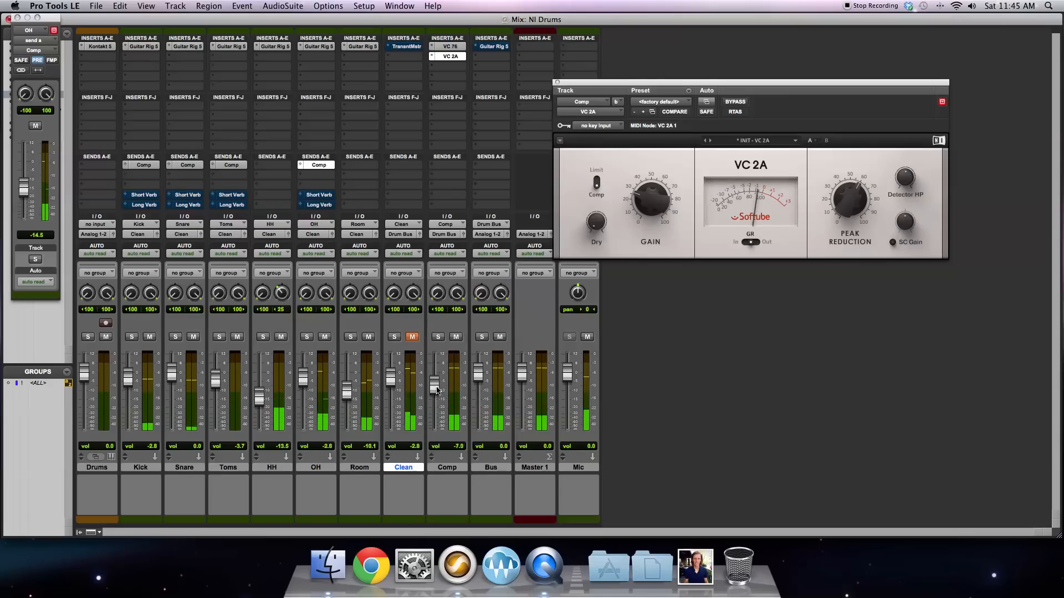
{"action": "left_click_drag", "start_coordinate": [437, 434], "coordinate": [437, 438]}
{"action": "left_click", "coordinate": [413, 338]}
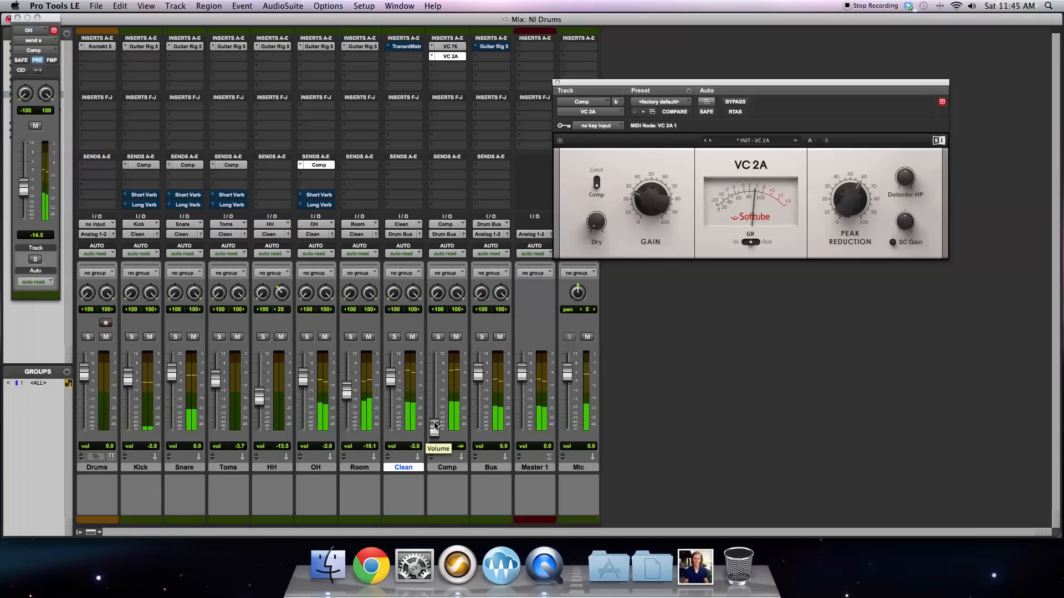
{"action": "left_click_drag", "start_coordinate": [391, 385], "coordinate": [392, 382]}
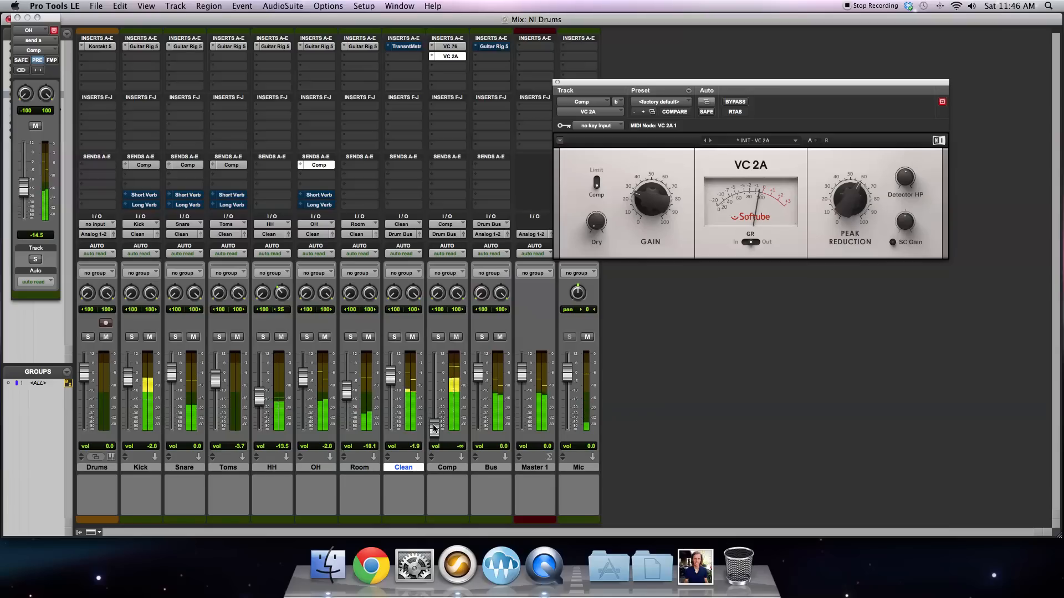
Step: Blend the Comp track in under Clean at about -8.8 dB, muting each of them briefly to compare the balance
{"action": "left_click_drag", "start_coordinate": [434, 428], "coordinate": [436, 391]}
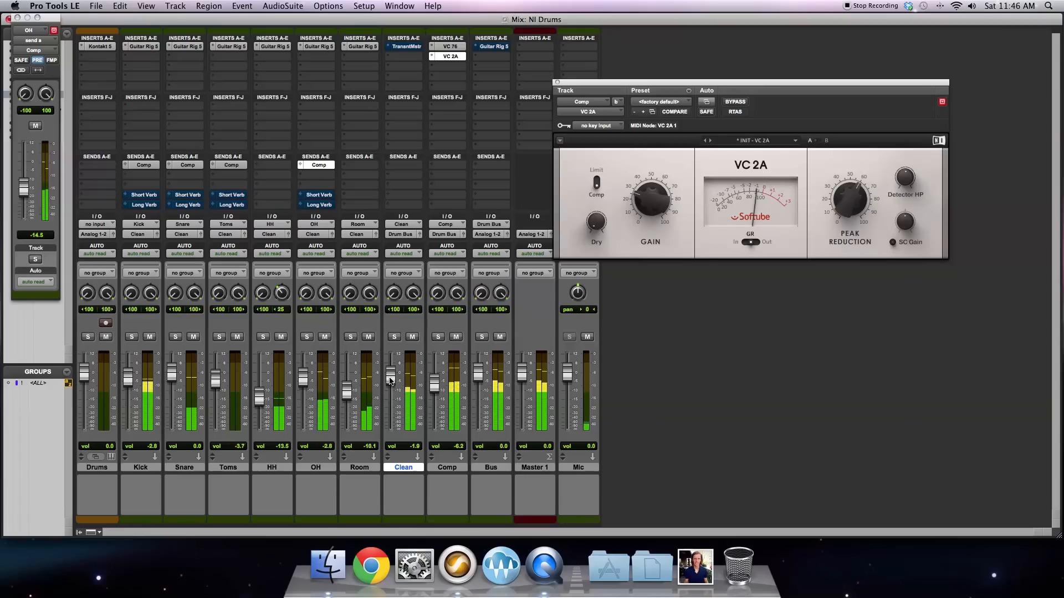
{"action": "left_click", "coordinate": [413, 337]}
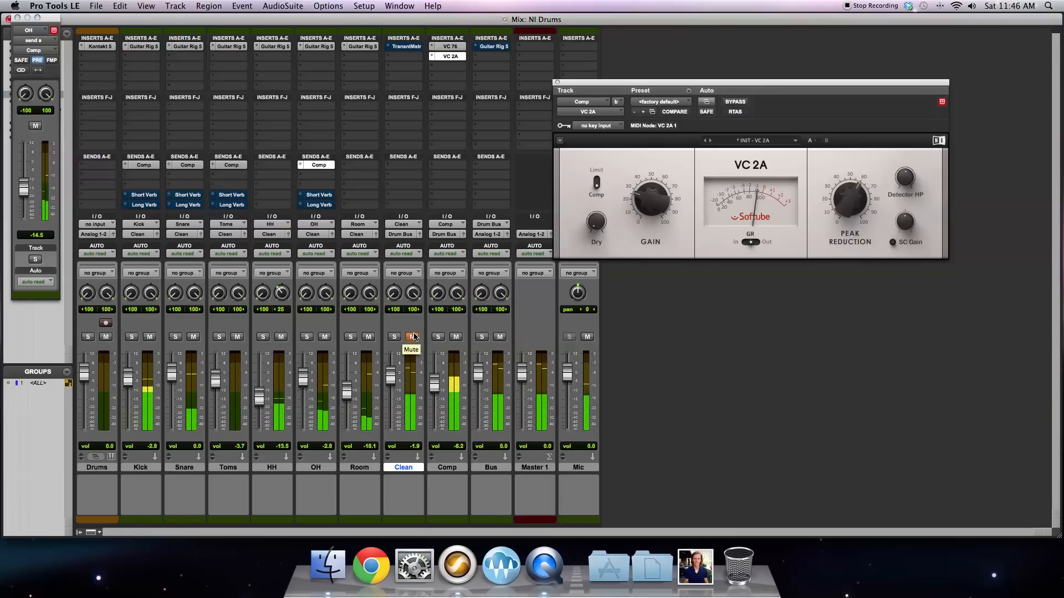
{"action": "left_click", "coordinate": [413, 337]}
{"action": "left_click", "coordinate": [455, 337]}
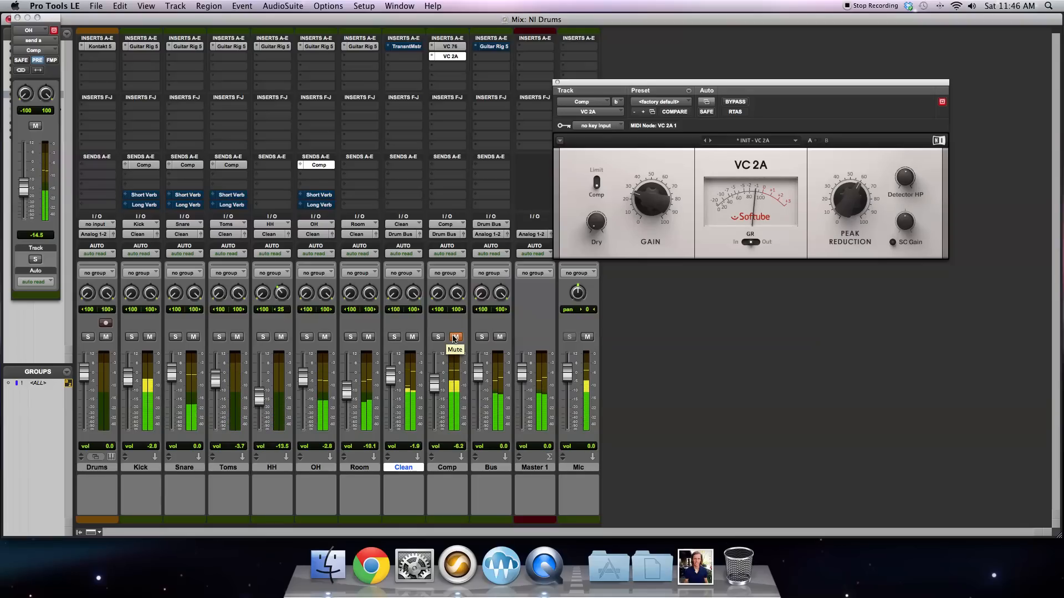
{"action": "left_click", "coordinate": [455, 337]}
{"action": "left_click_drag", "start_coordinate": [434, 391], "coordinate": [432, 397]}
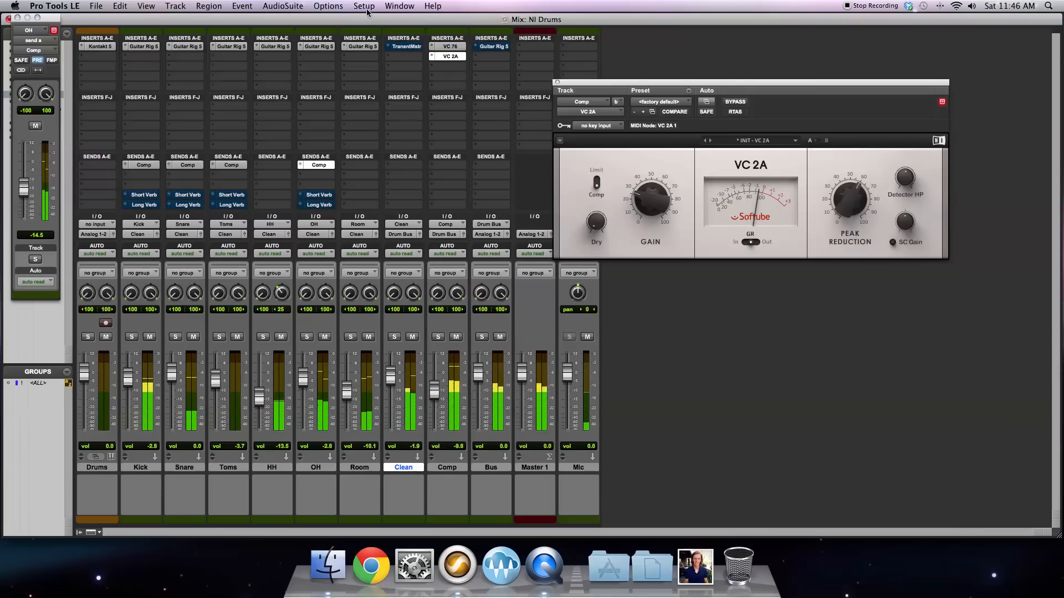
Step: Open the Transient Master on the Clean track, take it out of bypass and close its window
{"action": "left_click", "coordinate": [406, 46]}
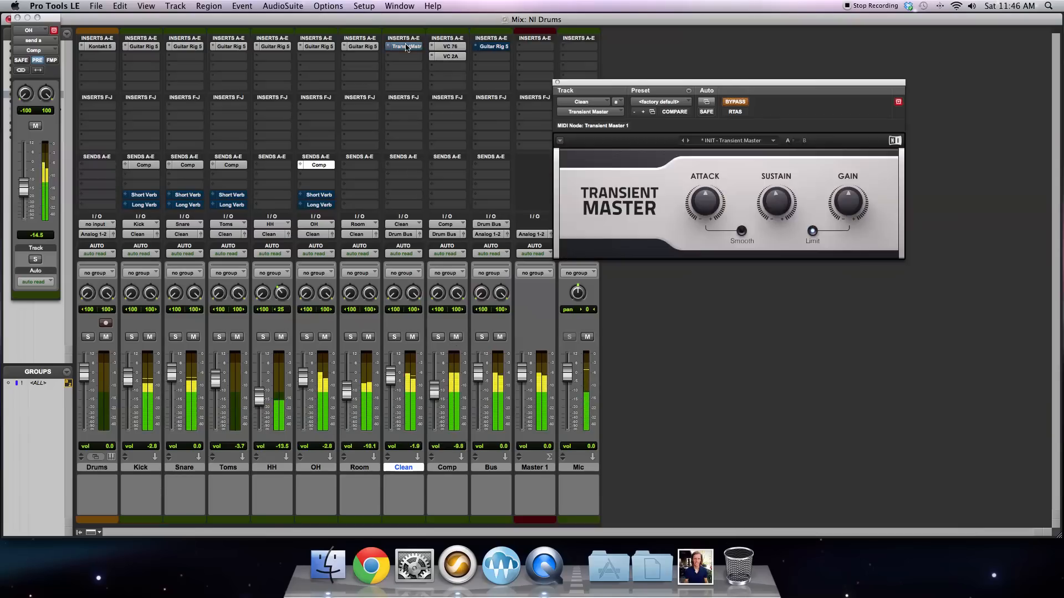
{"action": "mouse_move", "coordinate": [779, 207]}
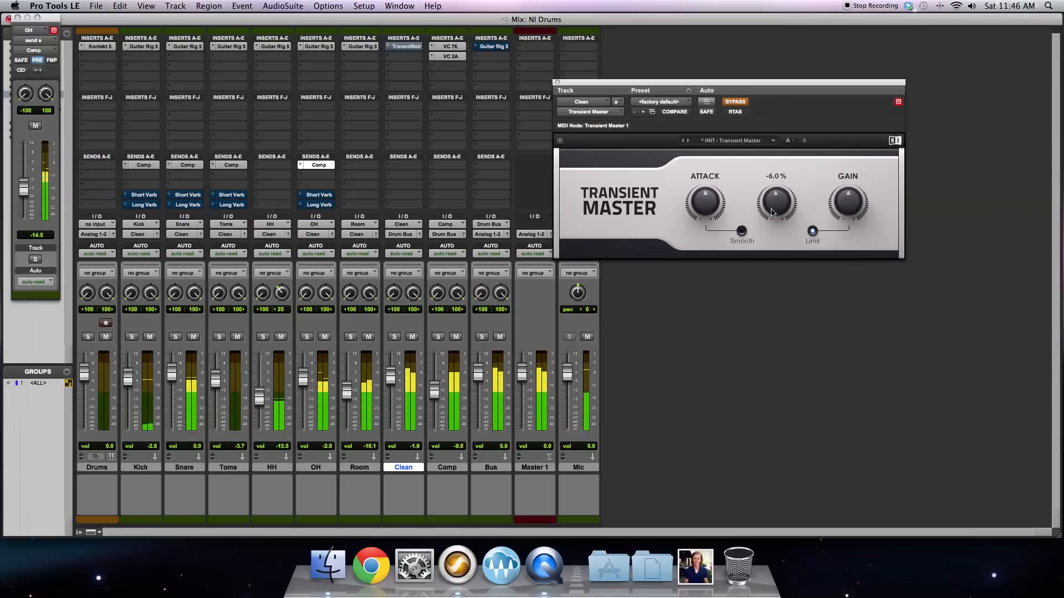
{"action": "left_click", "coordinate": [738, 103]}
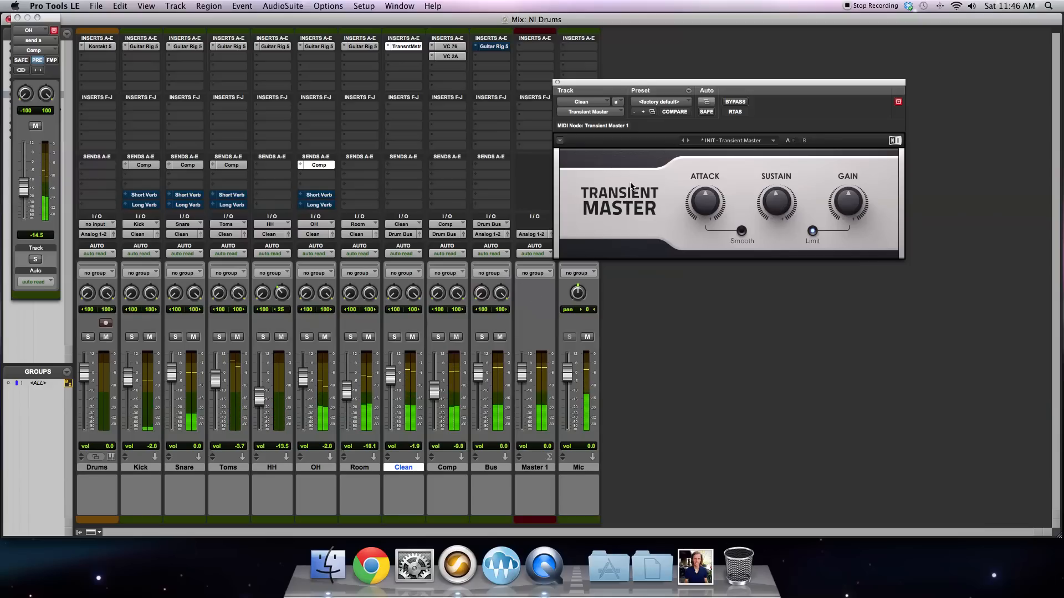
{"action": "left_click", "coordinate": [558, 83]}
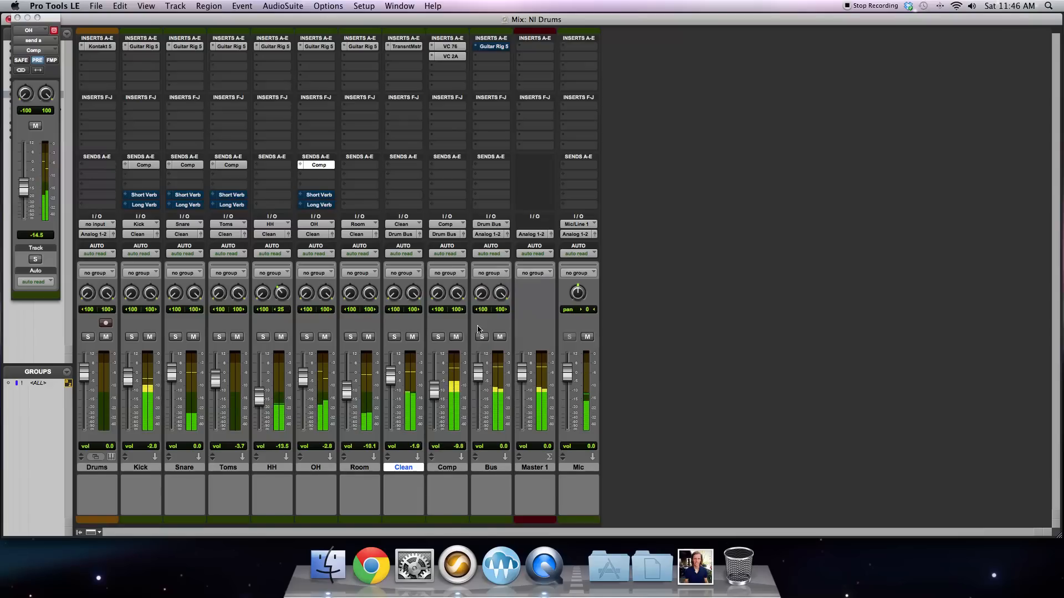
Step: Open Guitar Rig 5 with the Solid Bus Comp on the Bus track and take it out of bypass
{"action": "left_click", "coordinate": [491, 468]}
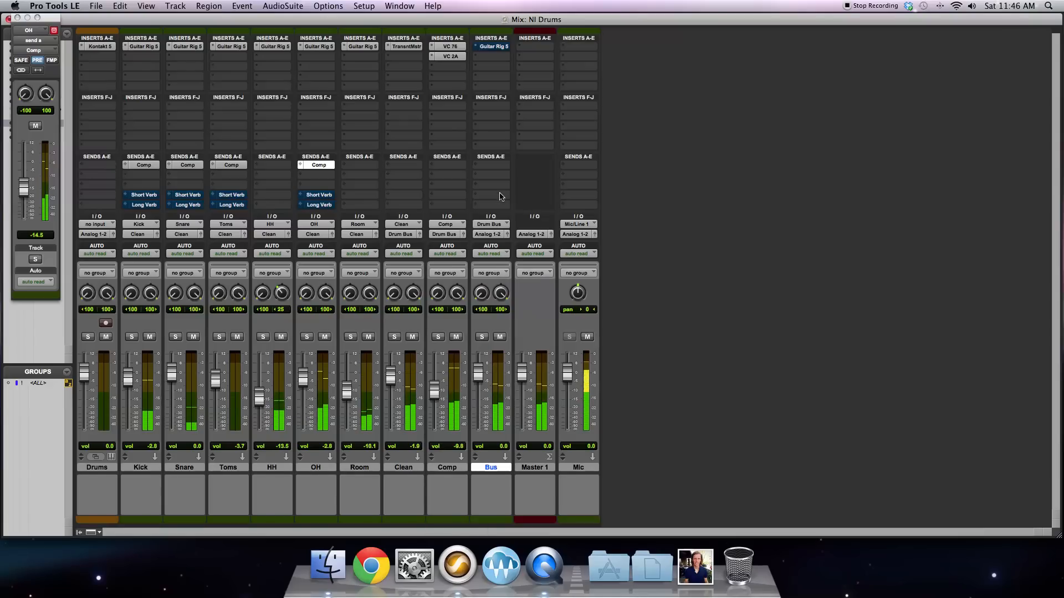
{"action": "left_click", "coordinate": [491, 46]}
{"action": "left_click_drag", "start_coordinate": [703, 89], "coordinate": [423, 44]}
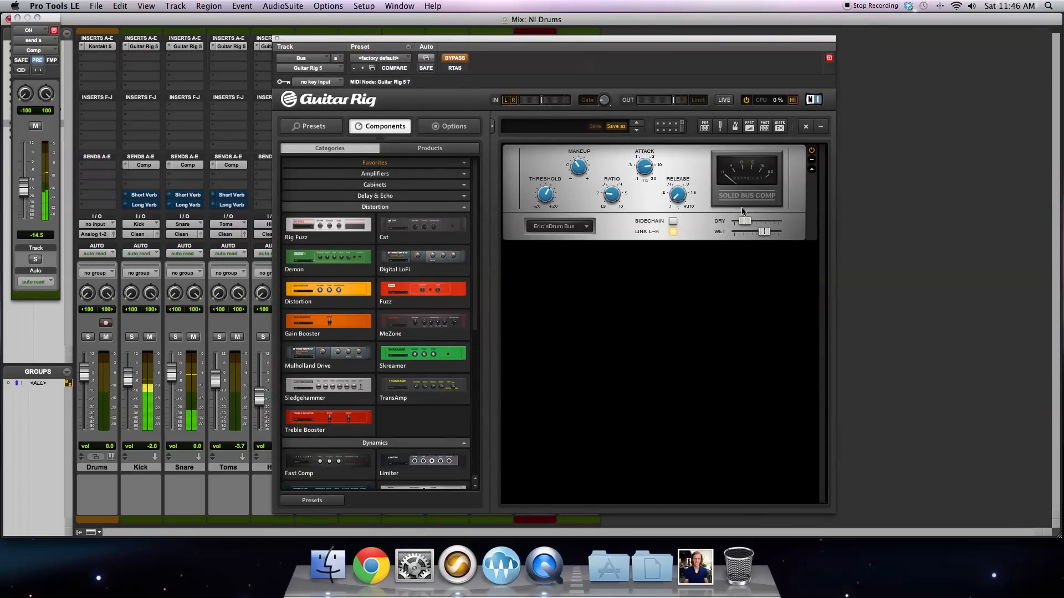
{"action": "left_click", "coordinate": [454, 59]}
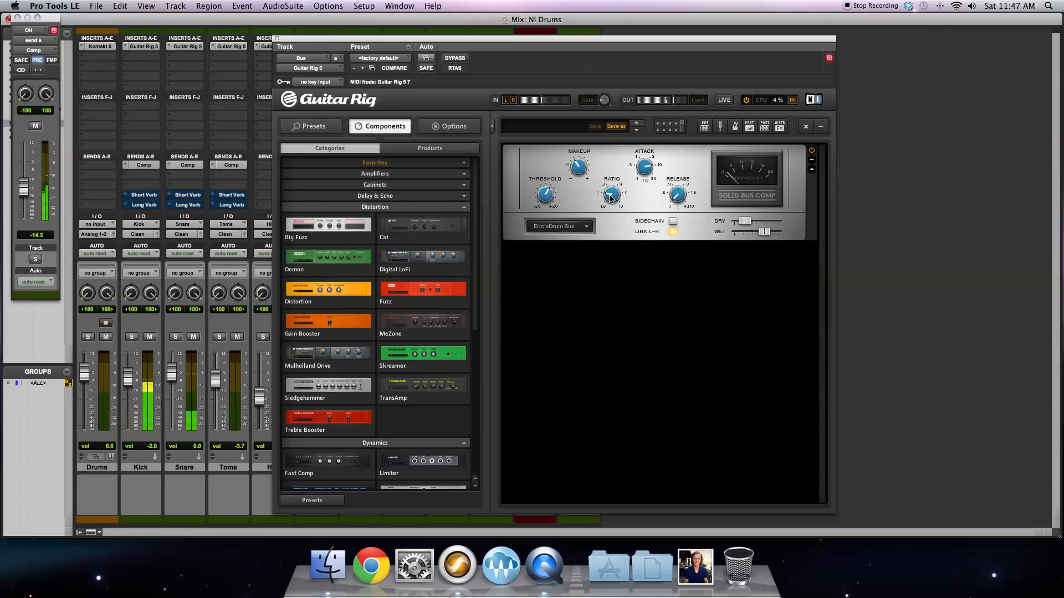
Step: Sweep the Solid Bus Comp's Threshold between about 1.0 and 12.6 dB, settle it slightly above 4.9 dB, and close the plug-in
{"action": "left_click", "coordinate": [547, 196]}
{"action": "left_click_drag", "start_coordinate": [547, 193], "coordinate": [547, 159]}
{"action": "left_click_drag", "start_coordinate": [548, 195], "coordinate": [551, 230]}
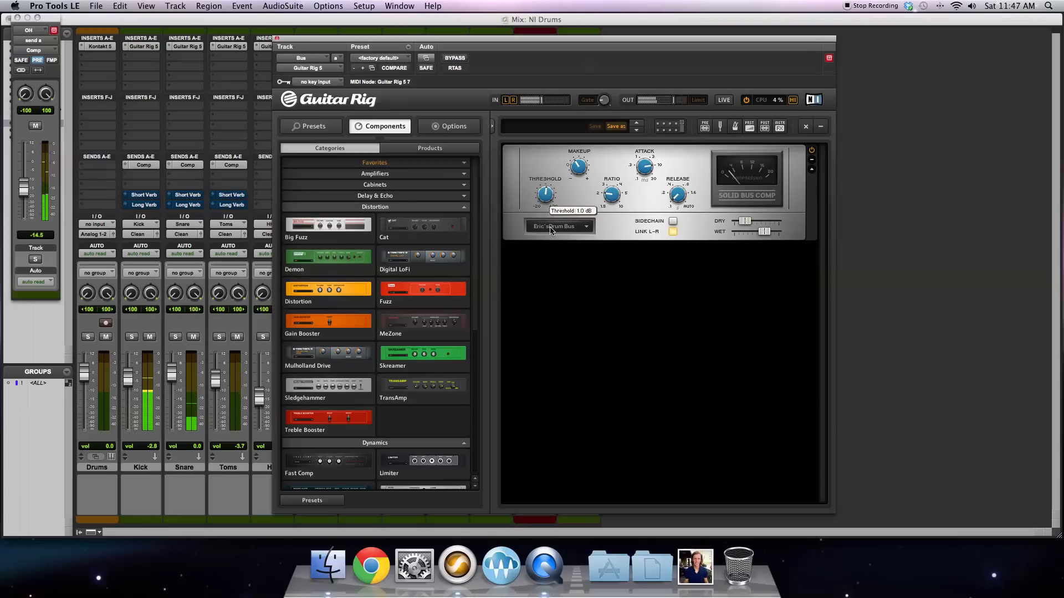
{"action": "left_click_drag", "start_coordinate": [552, 230], "coordinate": [546, 152]}
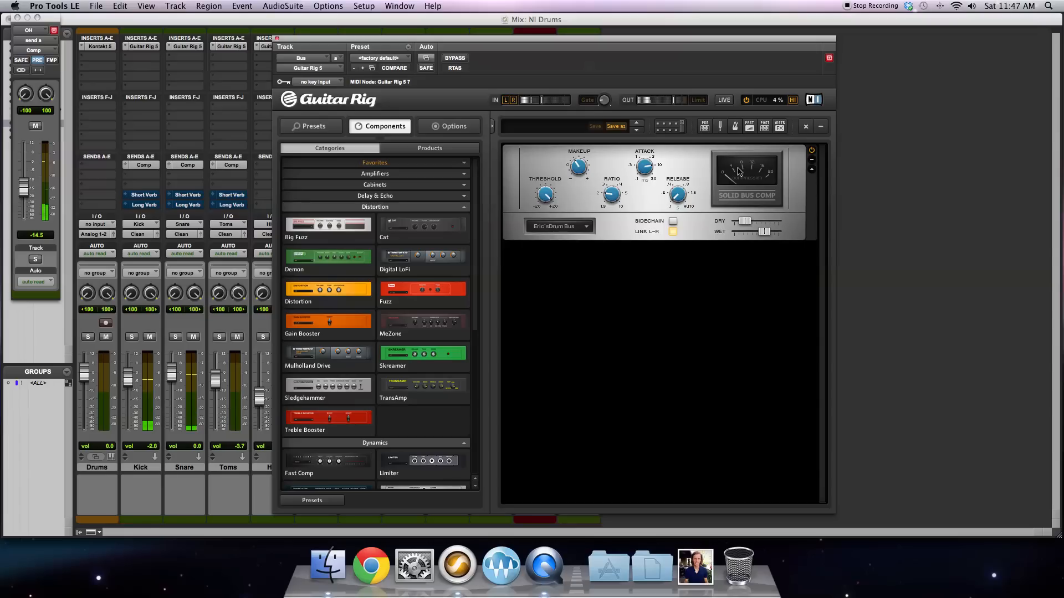
{"action": "mouse_move", "coordinate": [545, 217]}
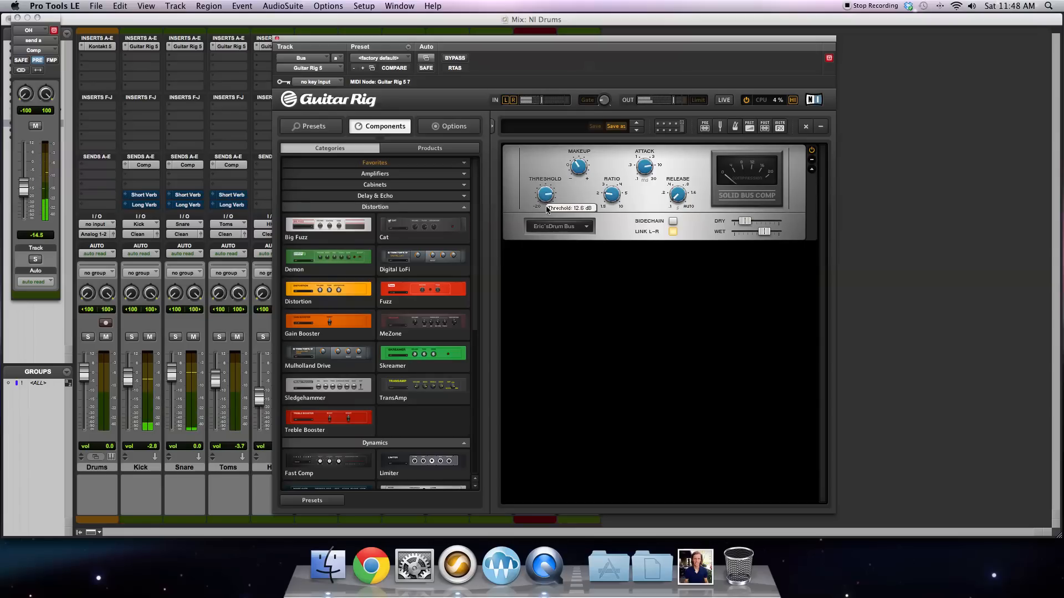
{"action": "left_click_drag", "start_coordinate": [547, 218], "coordinate": [547, 218]}
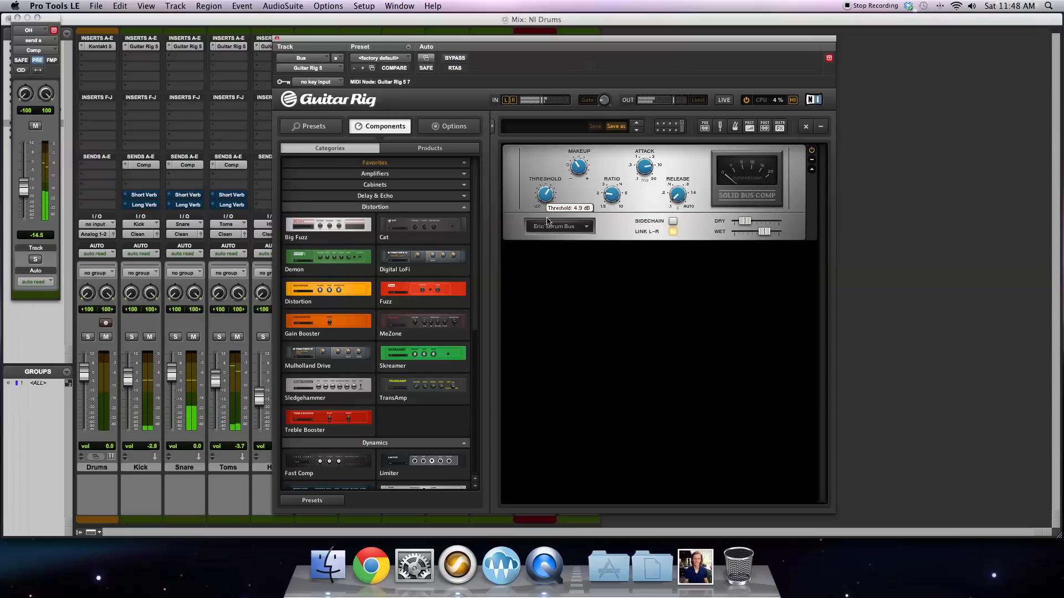
{"action": "mouse_move", "coordinate": [547, 223]}
{"action": "left_mouse_down"}
{"action": "mouse_move", "coordinate": [551, 263]}
{"action": "mouse_move", "coordinate": [547, 218]}
{"action": "left_mouse_up"}
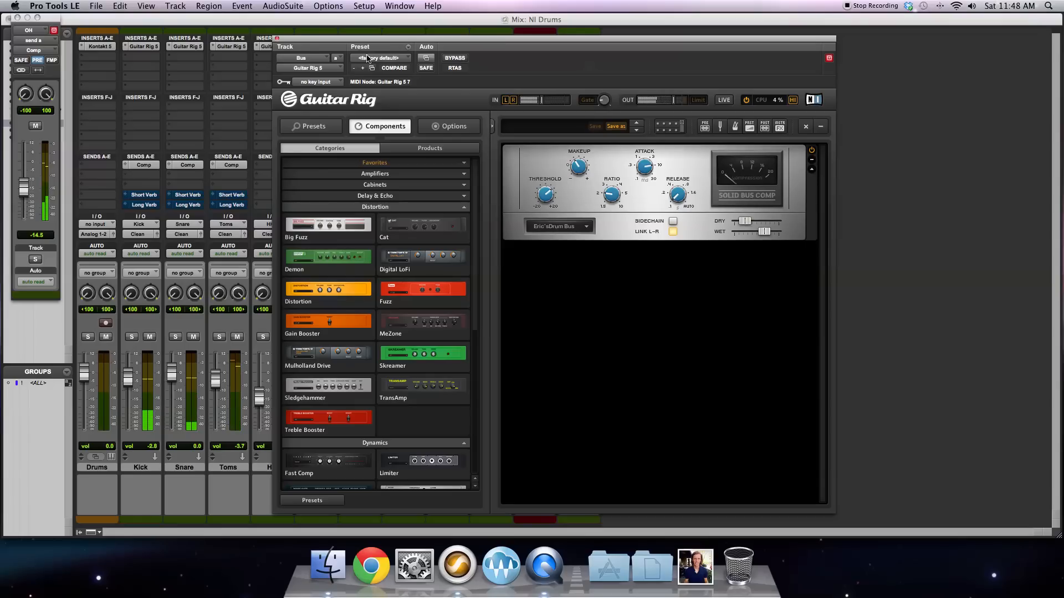
{"action": "left_click", "coordinate": [277, 39]}
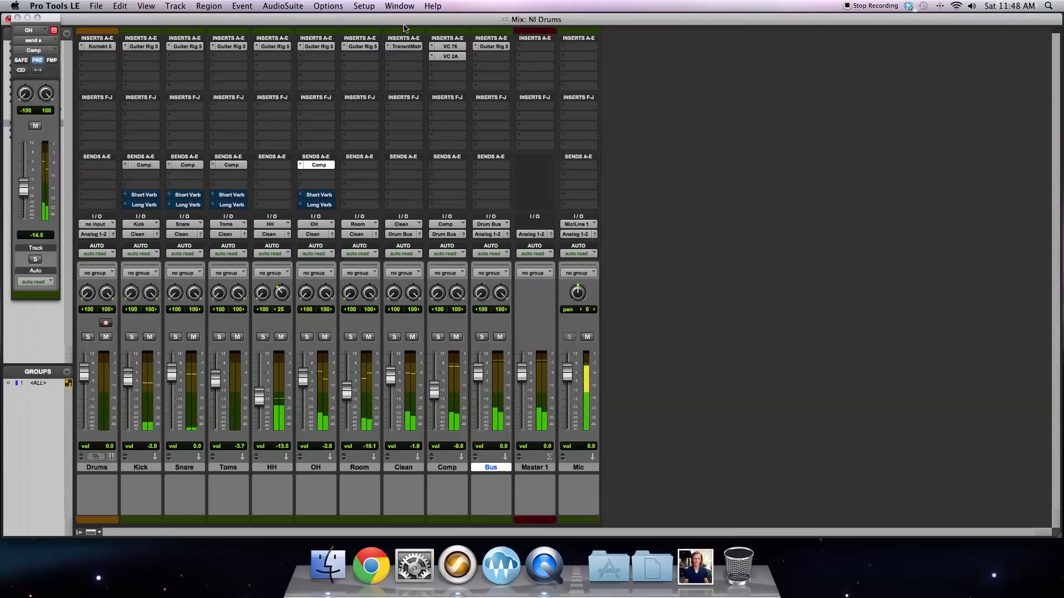
Step: Mute the Comp track and bypass the Guitar Rig 5 insert on the Bus track
{"action": "left_click", "coordinate": [456, 337]}
{"action": "right_click", "coordinate": [503, 48]}
{"action": "left_click", "coordinate": [499, 47]}
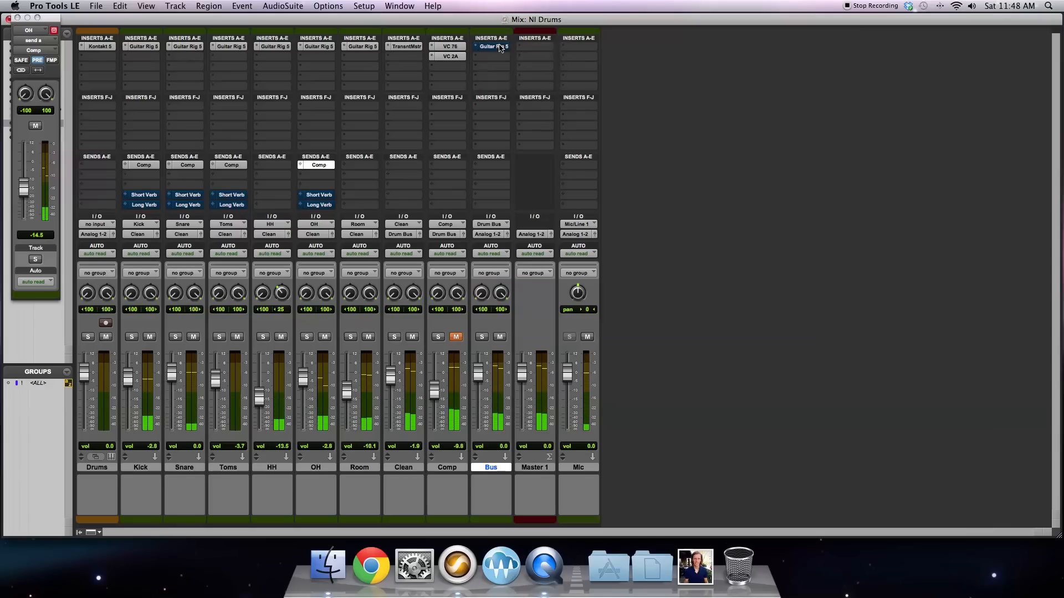
Step: Select the Kick through Comp tracks and bypass their first inserts together to hear the drums unprocessed
{"action": "left_click", "coordinate": [448, 467]}
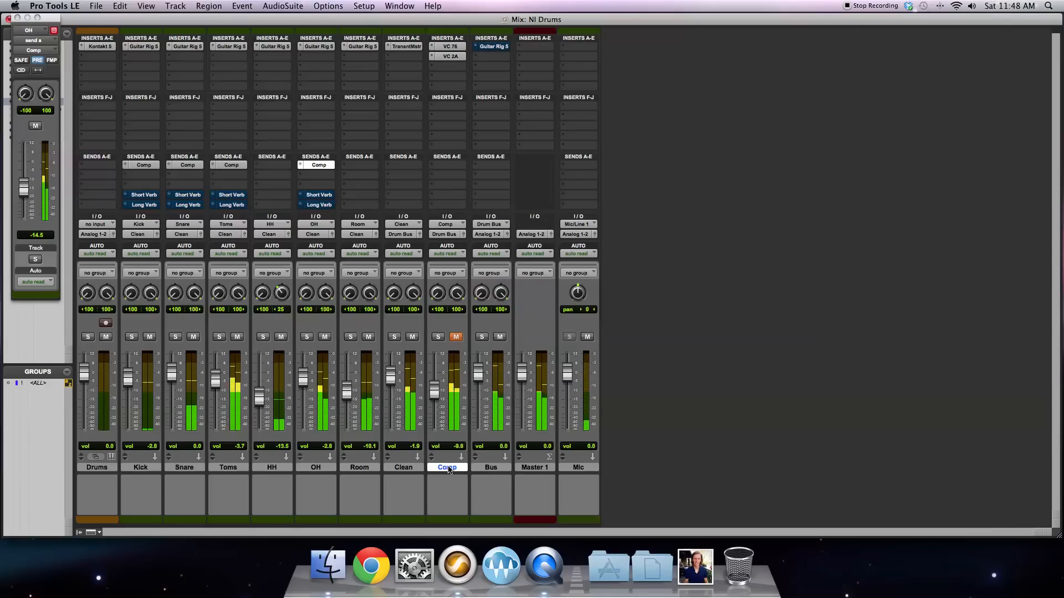
{"action": "left_click", "coordinate": [141, 467], "text": "shift"}
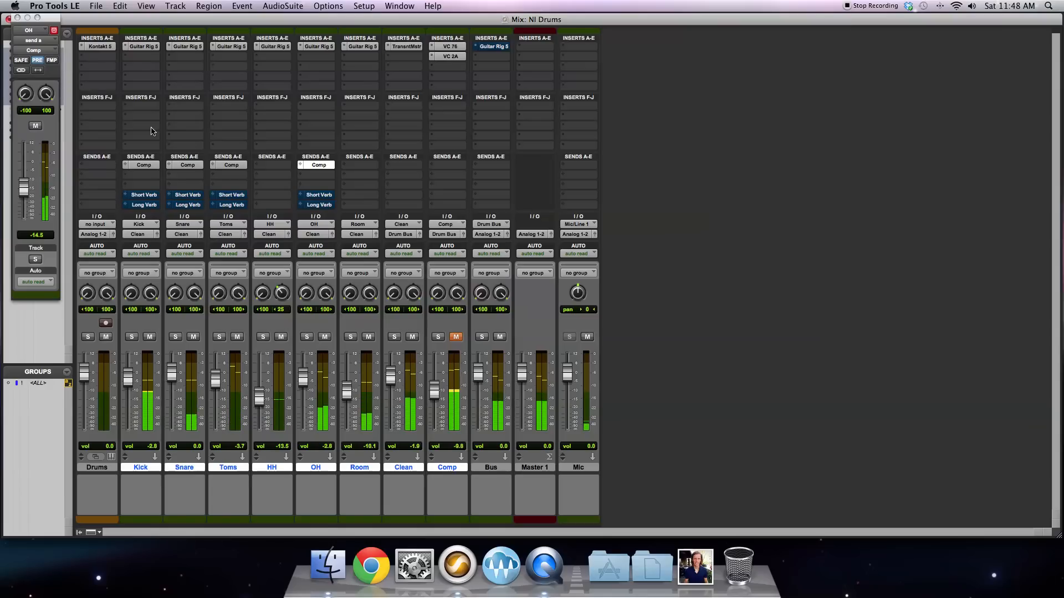
{"action": "right_click", "coordinate": [147, 47]}
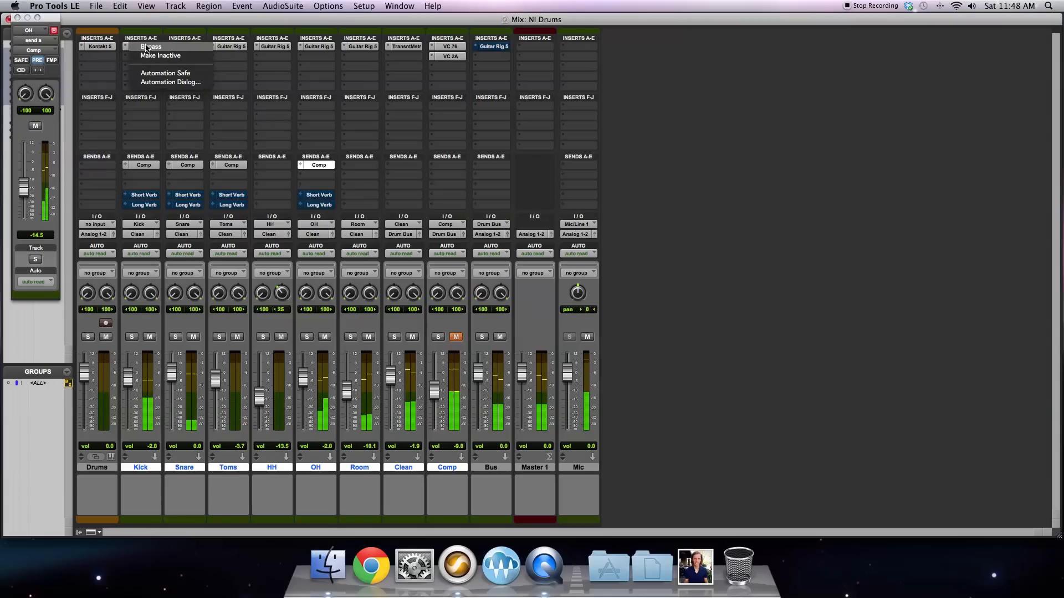
{"action": "left_click", "coordinate": [147, 48]}
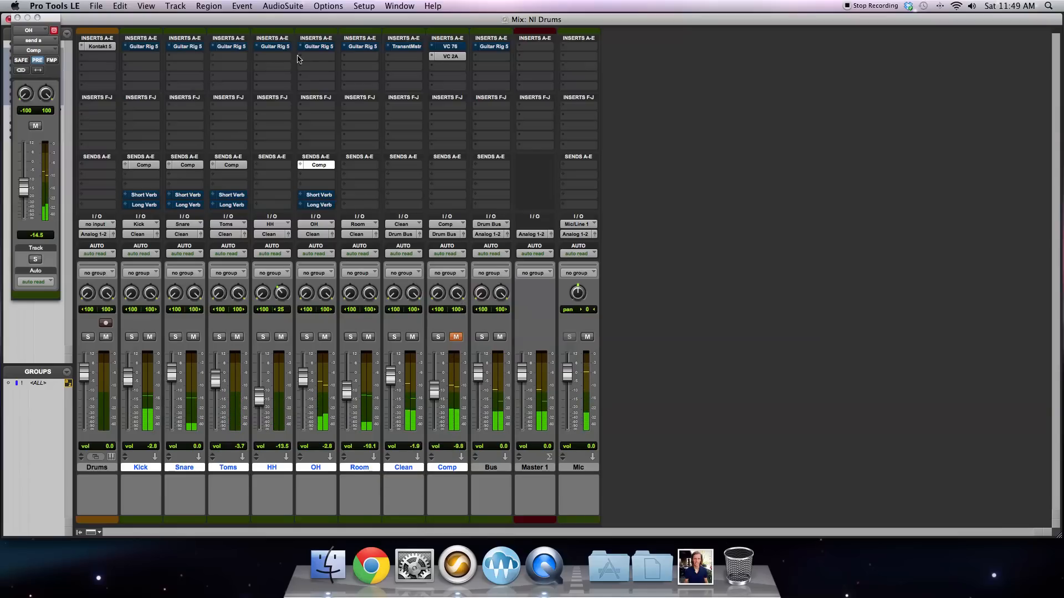
Step: Take the first inserts on the Kick through Comp tracks and the Bus out of bypass, and unmute the Comp track
{"action": "right_click", "coordinate": [230, 48]}
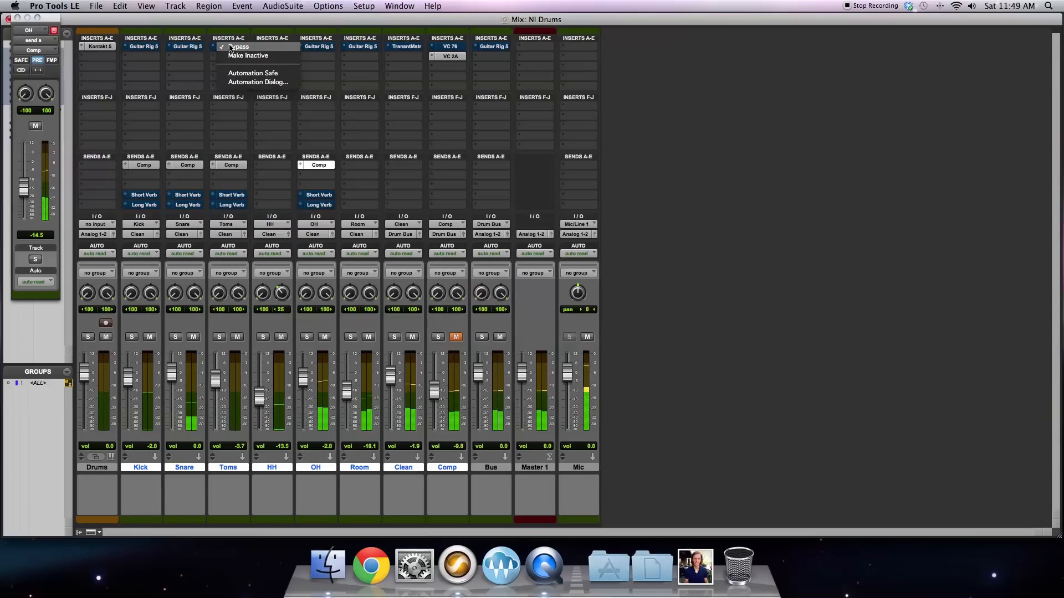
{"action": "left_click", "coordinate": [230, 48], "text": "alt+shift"}
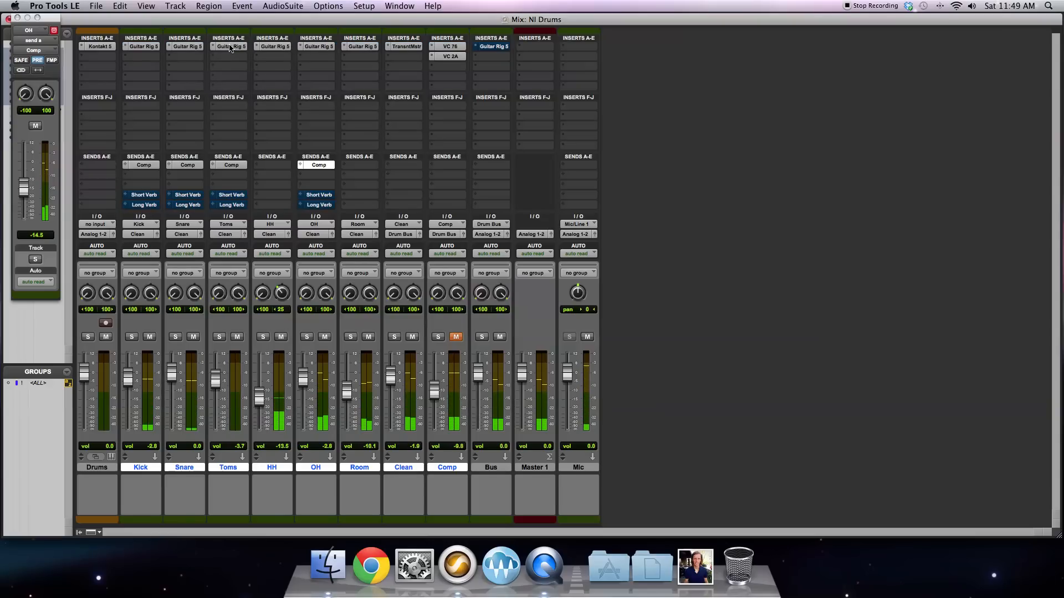
{"action": "left_click", "coordinate": [456, 337]}
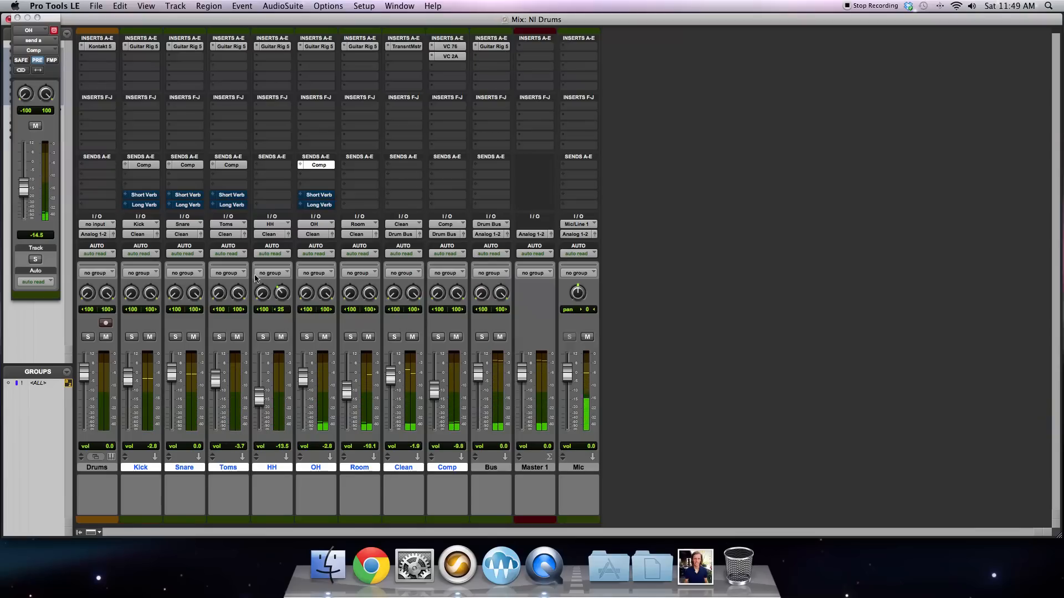
Step: Close the floating send window, show the hidden Short Verb and Long Verb tracks in the mixer and unmute them
{"action": "left_click", "coordinate": [17, 19]}
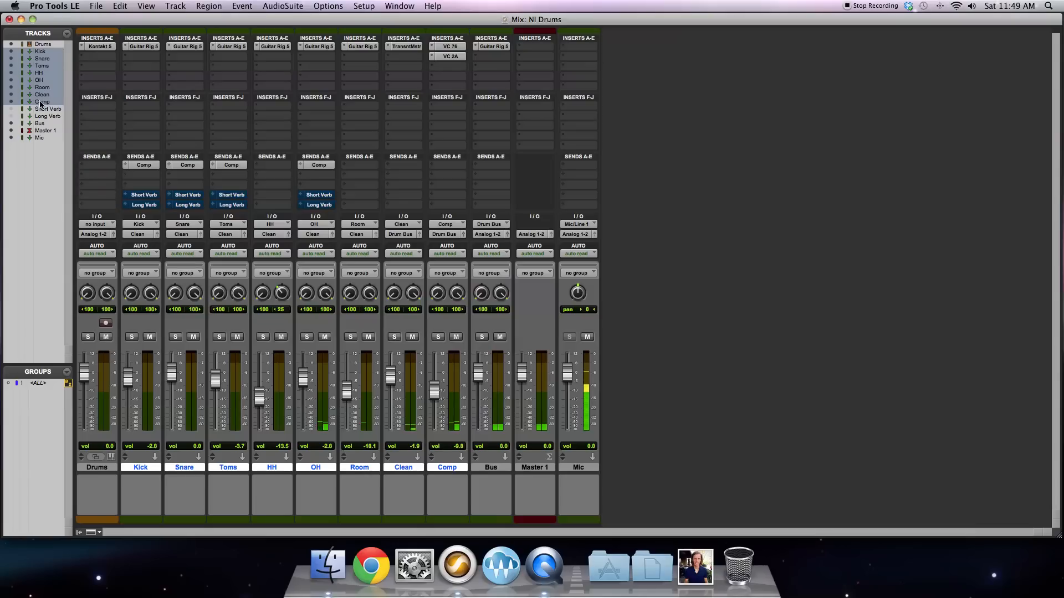
{"action": "left_click", "coordinate": [11, 110]}
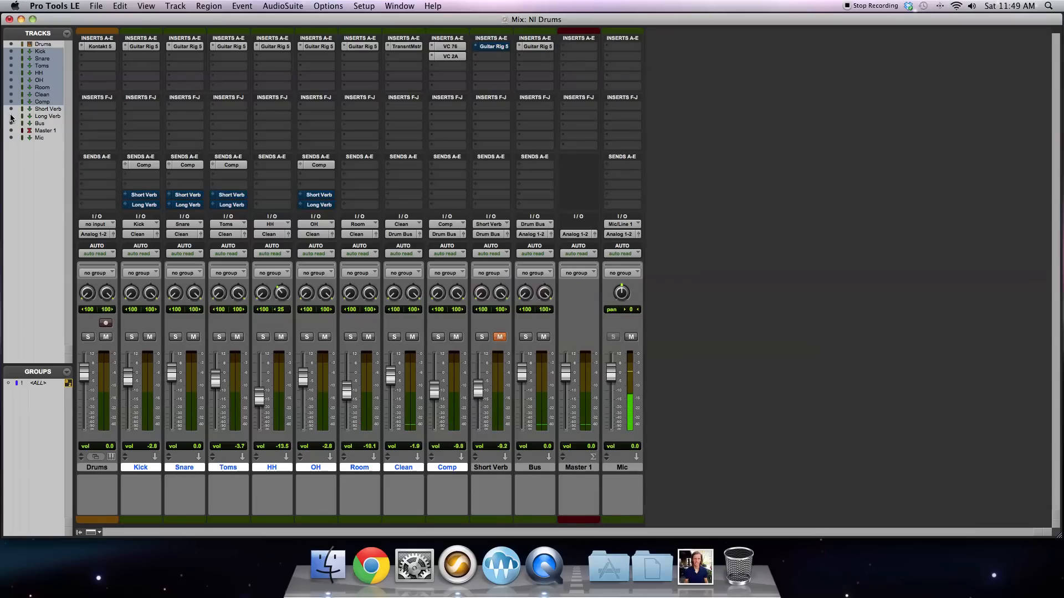
{"action": "left_click", "coordinate": [11, 117]}
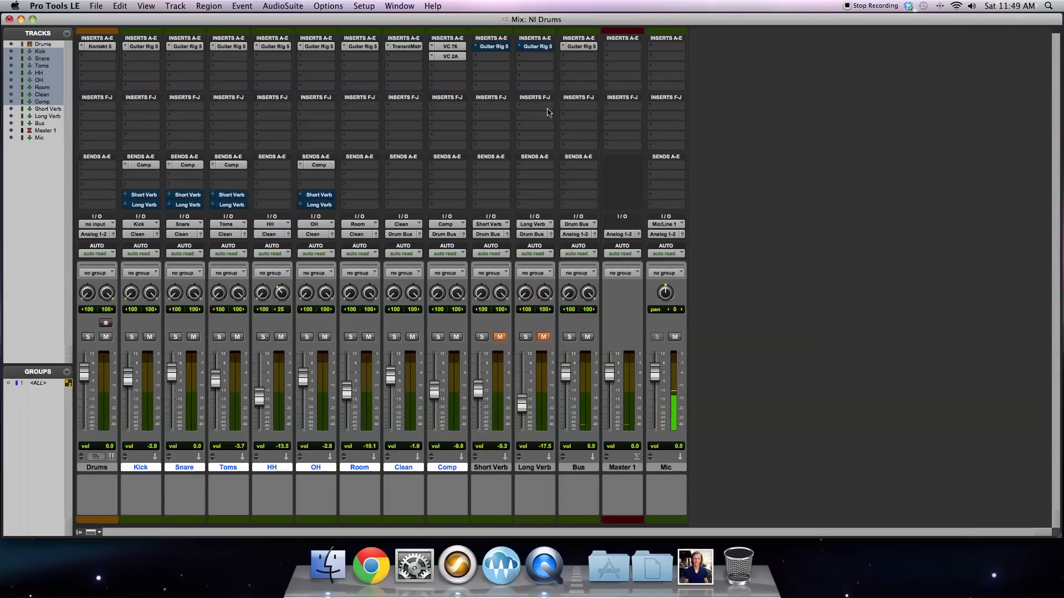
{"action": "left_click", "coordinate": [500, 338]}
Step: Open the Short Verb and Long Verb sends on Kick, Snare, Toms and OH in turn to review their levels
{"action": "left_click", "coordinate": [144, 195]}
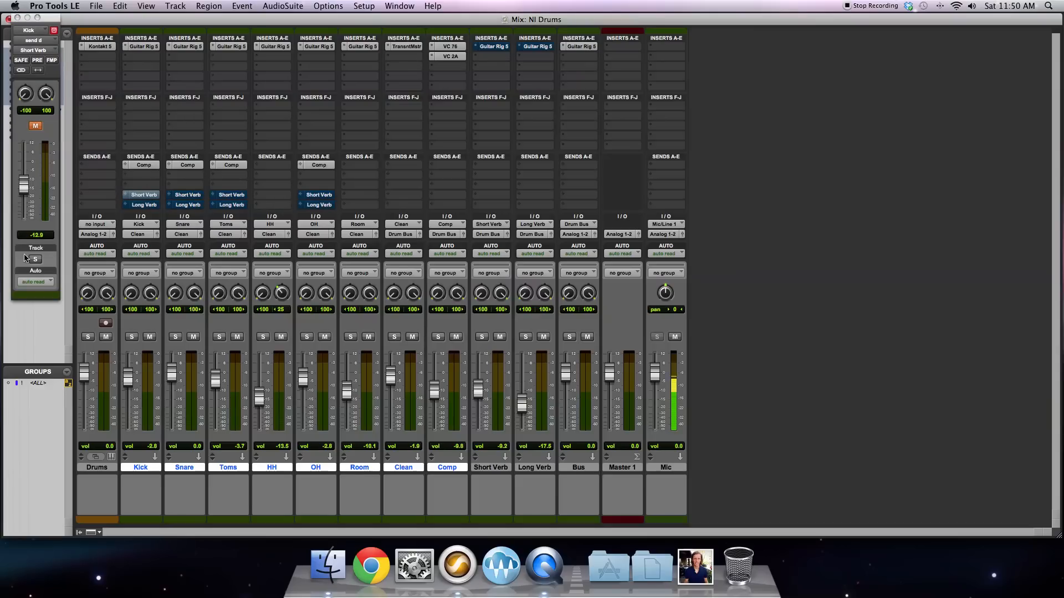
{"action": "left_click", "coordinate": [148, 206]}
{"action": "left_click", "coordinate": [182, 195]}
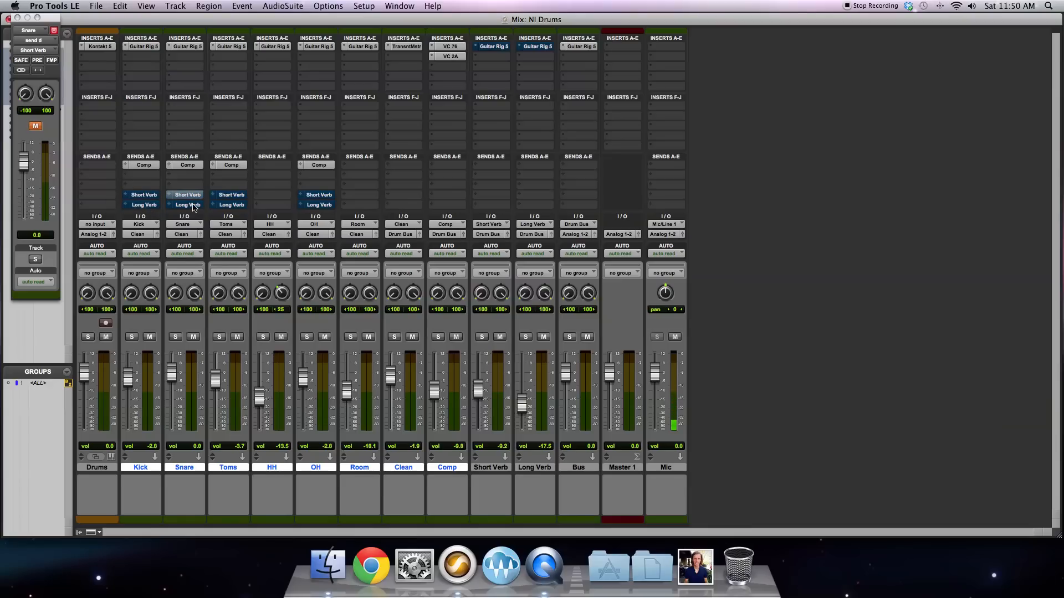
{"action": "left_click", "coordinate": [191, 206]}
{"action": "left_click", "coordinate": [220, 196]}
{"action": "left_click", "coordinate": [230, 206]}
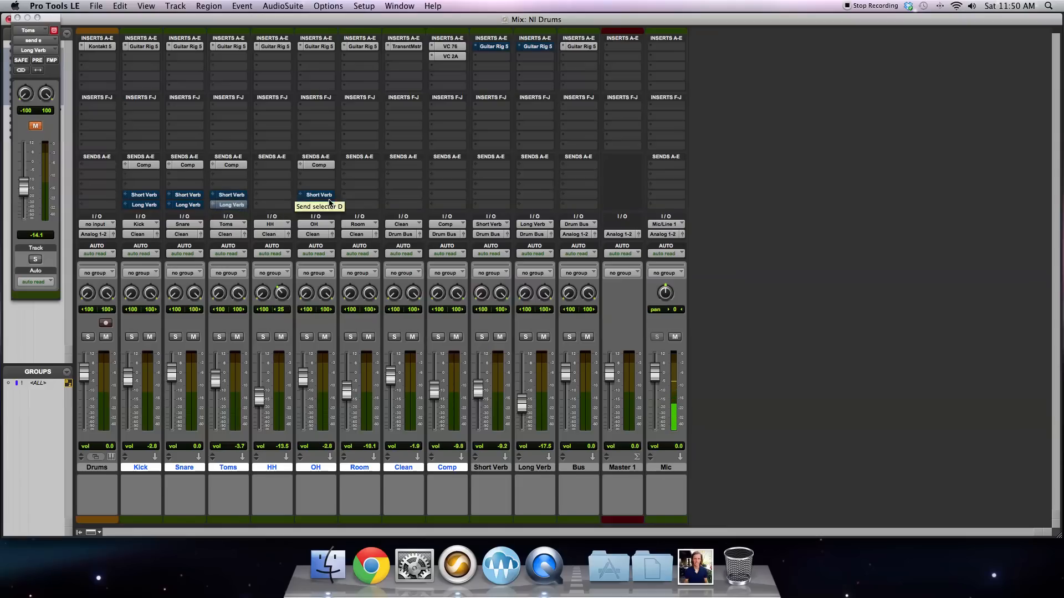
{"action": "left_click", "coordinate": [318, 196]}
{"action": "left_click", "coordinate": [324, 205]}
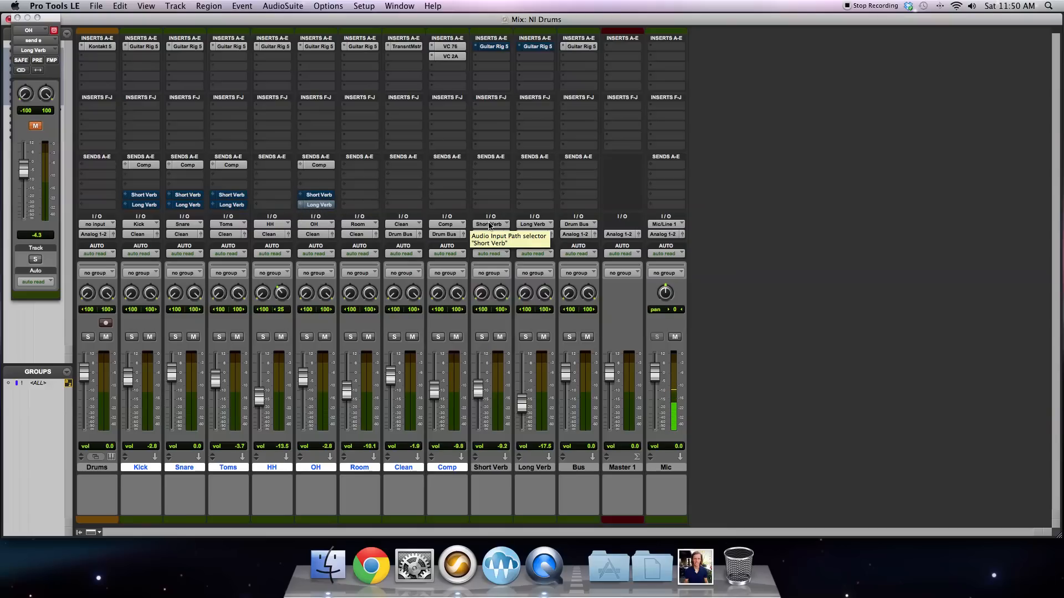
Step: Take the Guitar Rig 5 inserts on the Short Verb and Long Verb tracks out of bypass
{"action": "right_click", "coordinate": [232, 204]}
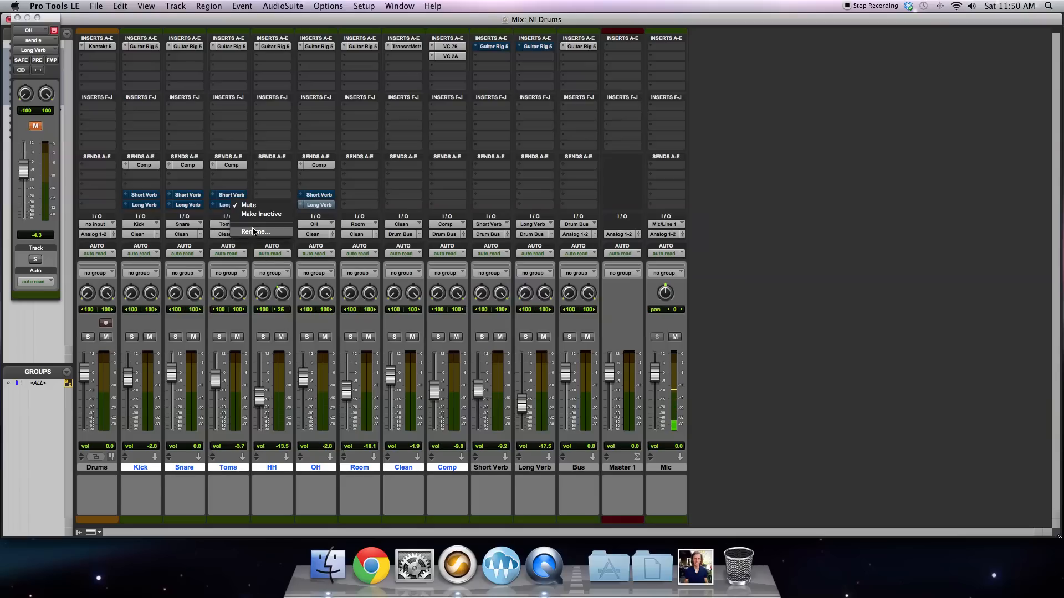
{"action": "left_click", "coordinate": [261, 180]}
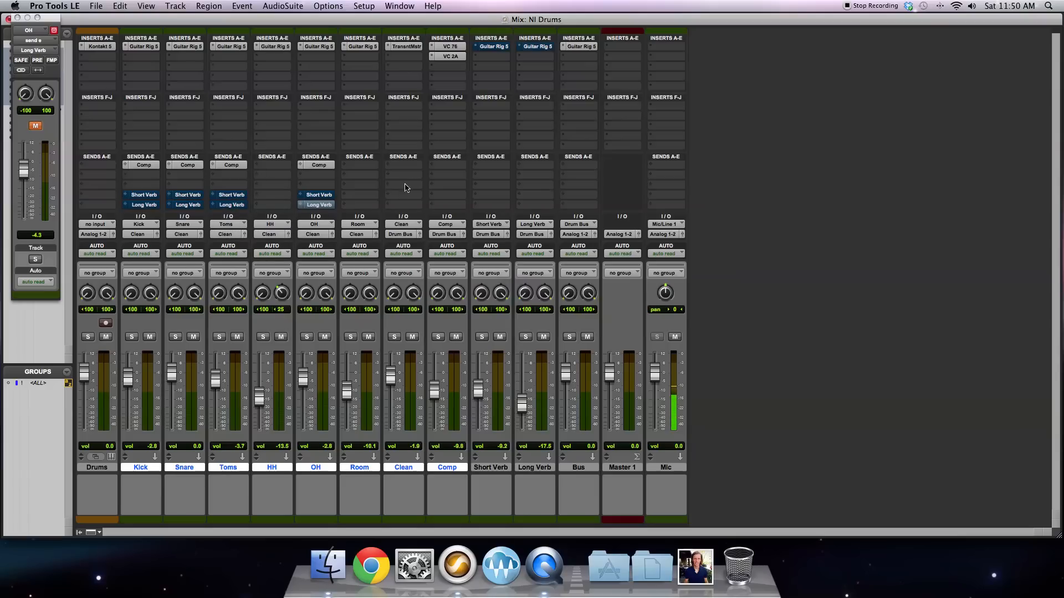
{"action": "left_click", "coordinate": [494, 46], "text": "super"}
{"action": "left_click", "coordinate": [531, 47], "text": "super"}
Step: Unmute the Short Verb and Long Verb sends on the OH, Toms, Snare and Kick tracks
{"action": "left_click", "coordinate": [320, 195], "text": "super"}
{"action": "left_click", "coordinate": [317, 204], "text": "super"}
{"action": "left_click", "coordinate": [229, 204], "text": "super"}
{"action": "left_click", "coordinate": [227, 195], "text": "super"}
{"action": "left_click", "coordinate": [189, 195], "text": "super"}
{"action": "left_click", "coordinate": [188, 205], "text": "super"}
{"action": "left_click", "coordinate": [144, 205], "text": "super"}
{"action": "left_click", "coordinate": [150, 195], "text": "super"}
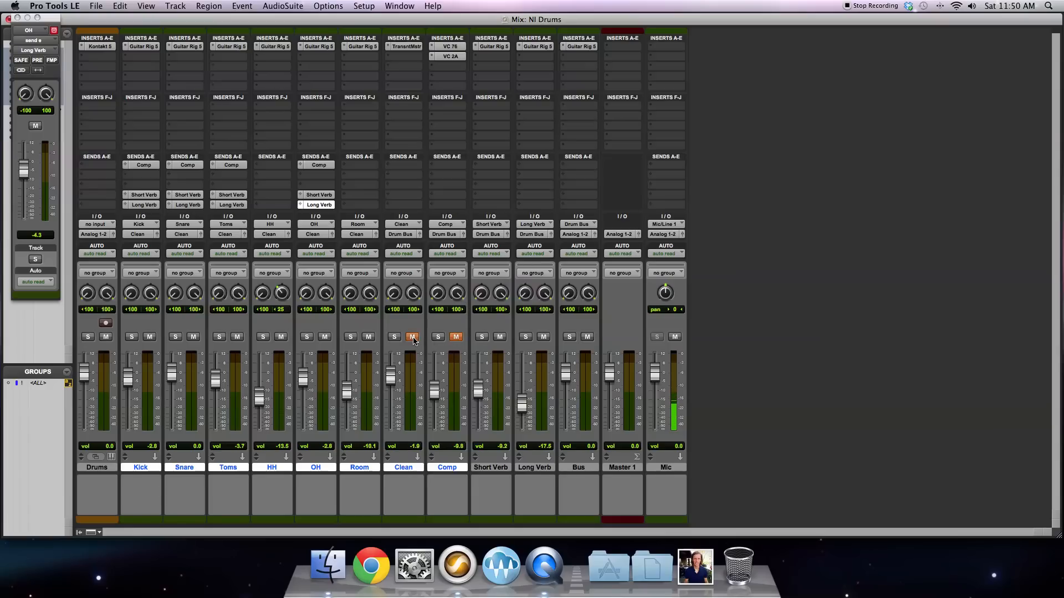
Step: Play back with Clean, Comp and Long Verb muted, and raise the Short Verb track's volume to about -0.3 dB
{"action": "key", "text": "space"}
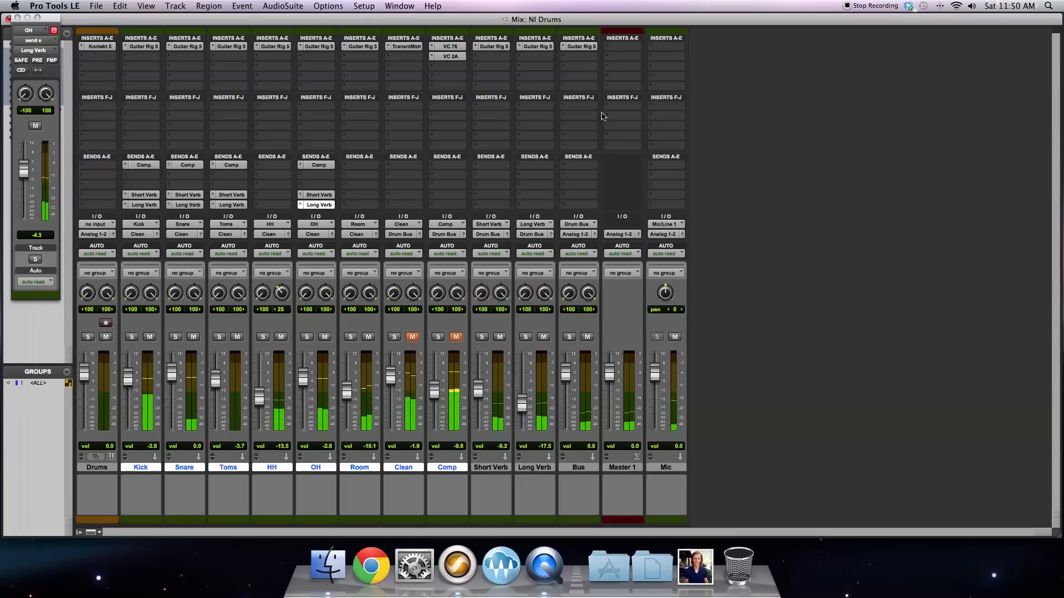
{"action": "left_click", "coordinate": [543, 336]}
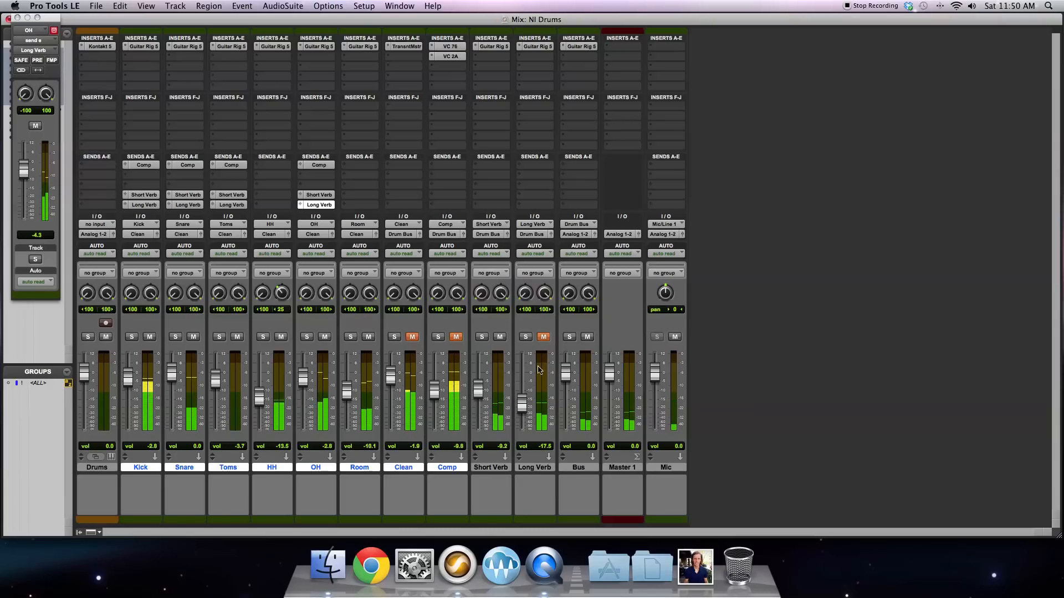
{"action": "left_click_drag", "start_coordinate": [478, 390], "coordinate": [478, 377]}
Step: Open Guitar Rig 5 on the Short Verb track and browse Reflektor's impulse response folders, keeping Small Rooms
{"action": "left_click", "coordinate": [493, 47]}
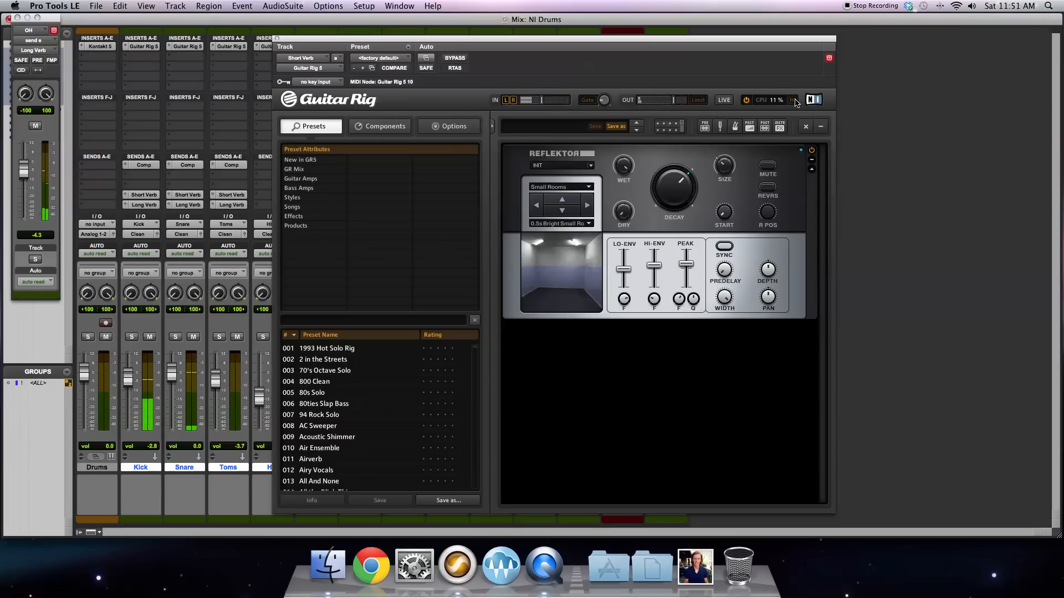
{"action": "left_click", "coordinate": [588, 188]}
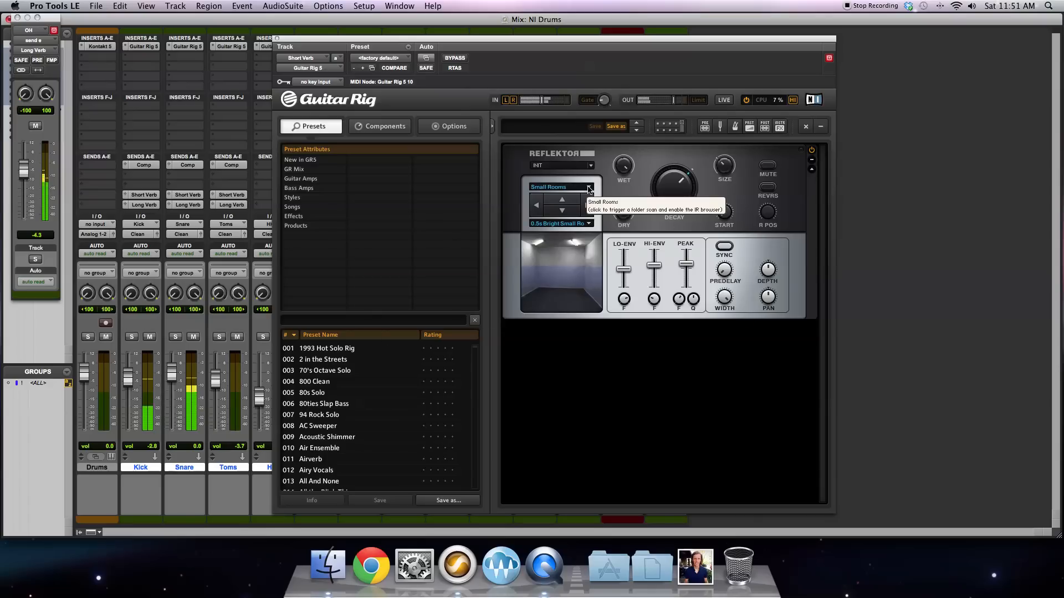
{"action": "left_click", "coordinate": [588, 189]}
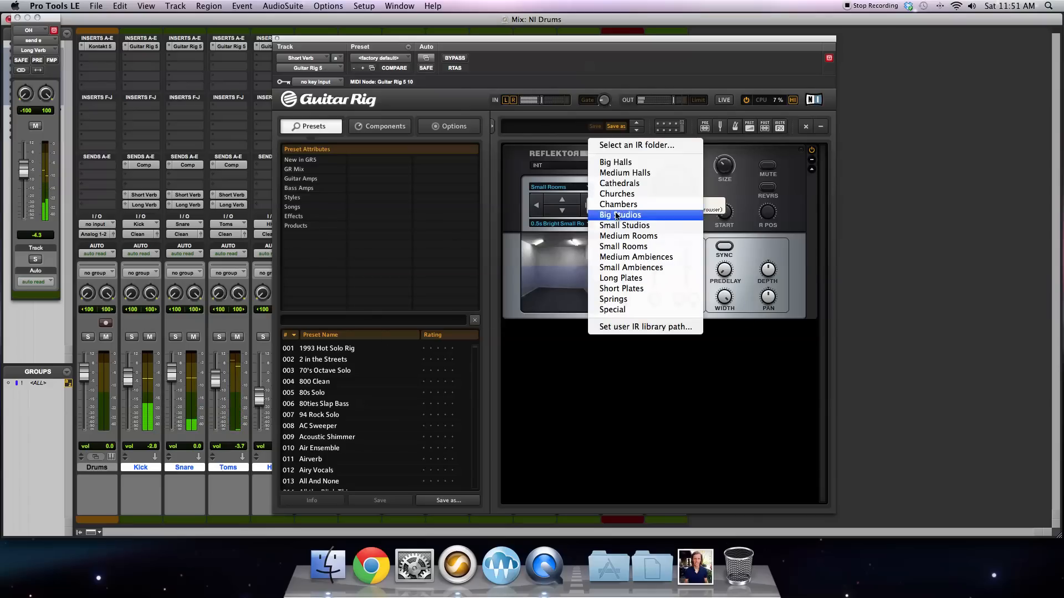
{"action": "left_click", "coordinate": [545, 209]}
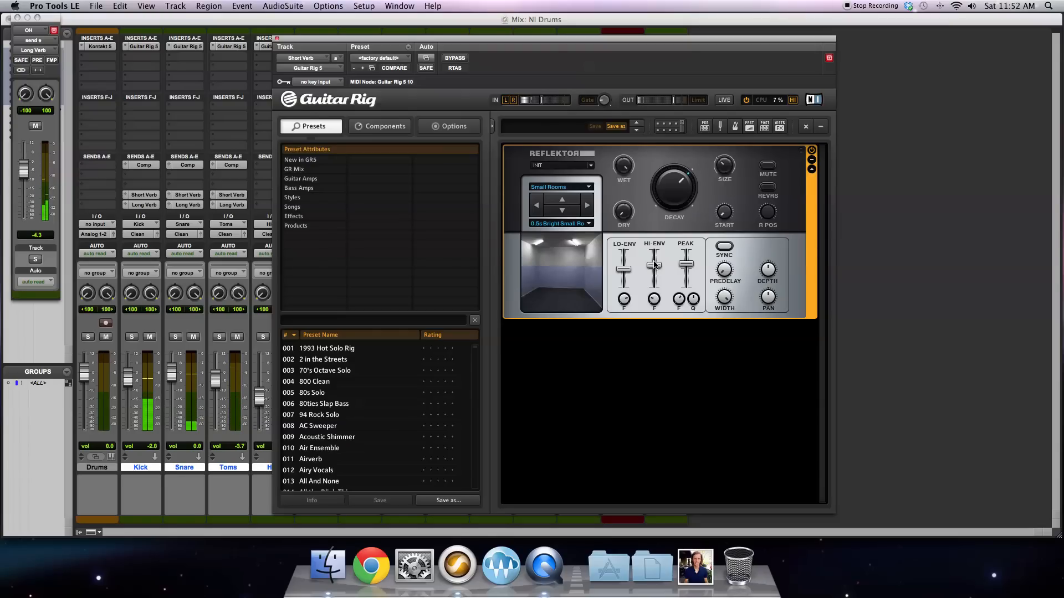
Step: Adjust Reflektor's high and low envelope and Width controls on the Short Verb, and close the plug-in
{"action": "left_click_drag", "start_coordinate": [654, 265], "coordinate": [655, 268]}
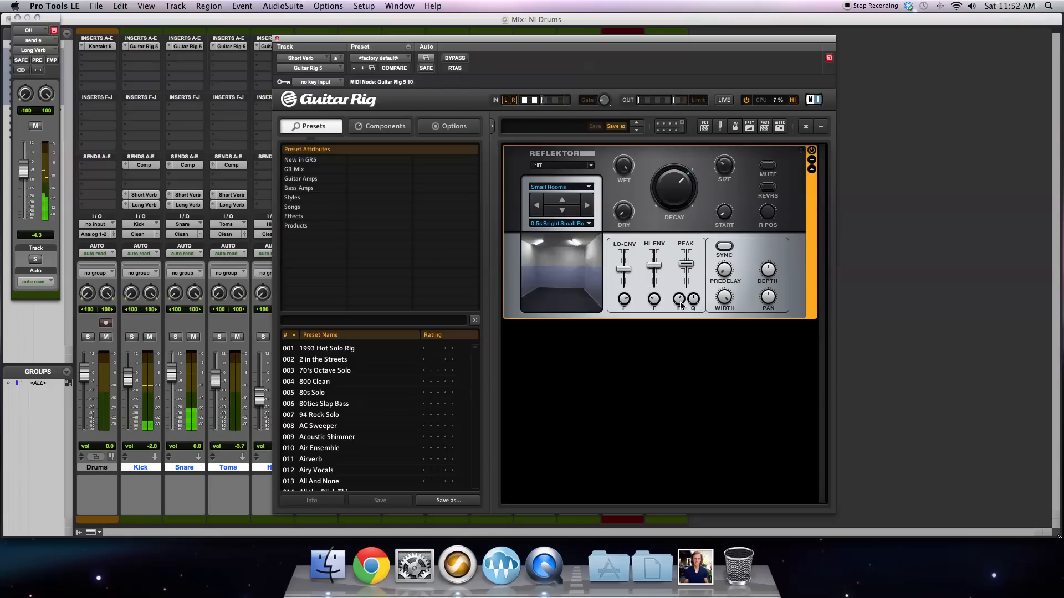
{"action": "left_click_drag", "start_coordinate": [654, 299], "coordinate": [624, 272]}
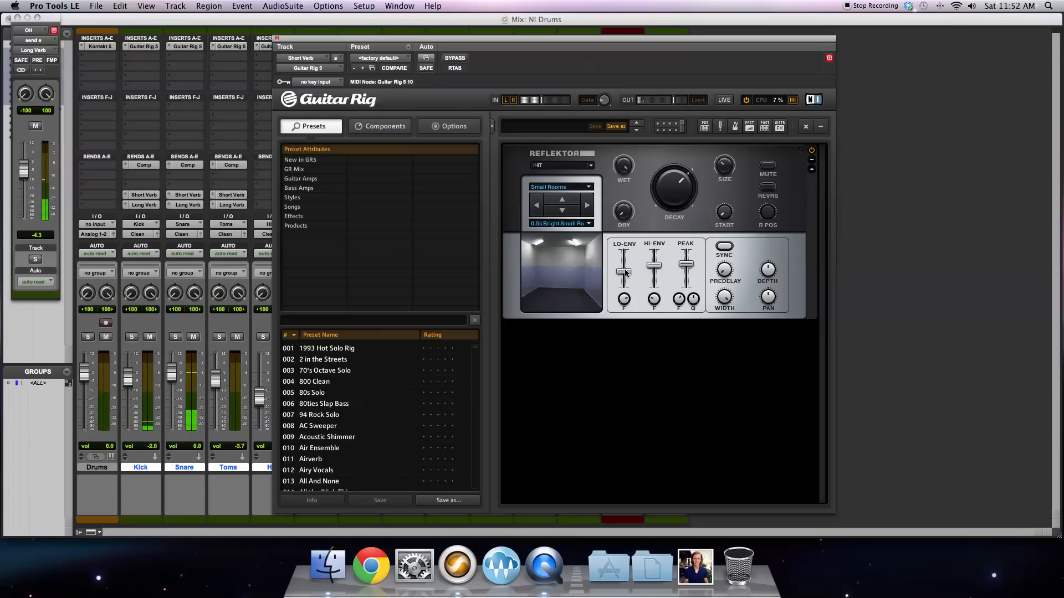
{"action": "mouse_move", "coordinate": [723, 300]}
{"action": "left_click_drag", "start_coordinate": [723, 299], "coordinate": [735, 402]}
{"action": "left_click", "coordinate": [277, 39]}
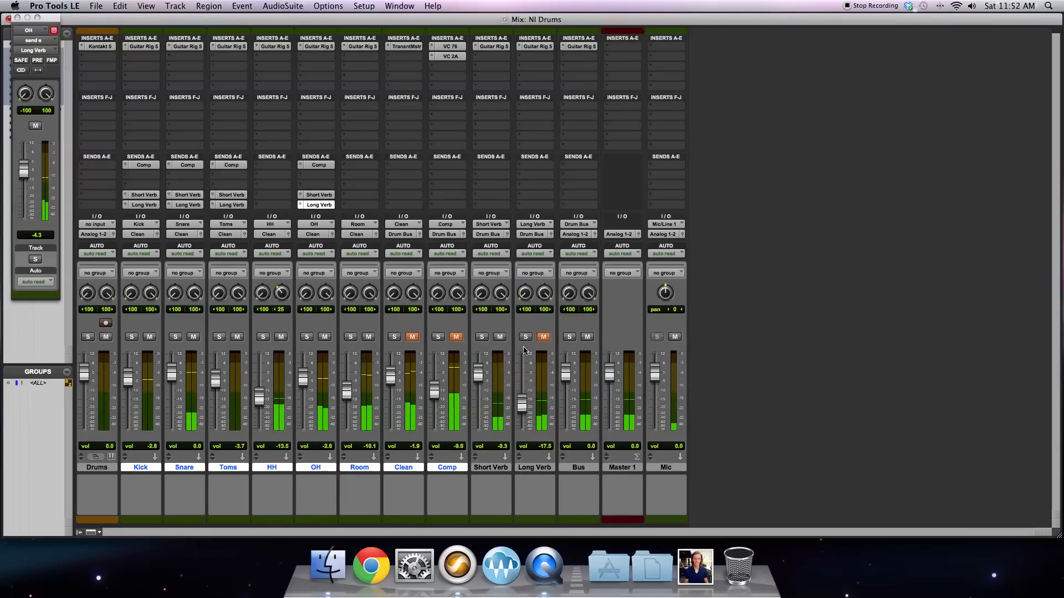
Step: Mute Short Verb, unmute Long Verb and raise the Long Verb track's volume to about -1.6 dB
{"action": "left_click", "coordinate": [498, 338]}
{"action": "left_click", "coordinate": [543, 338]}
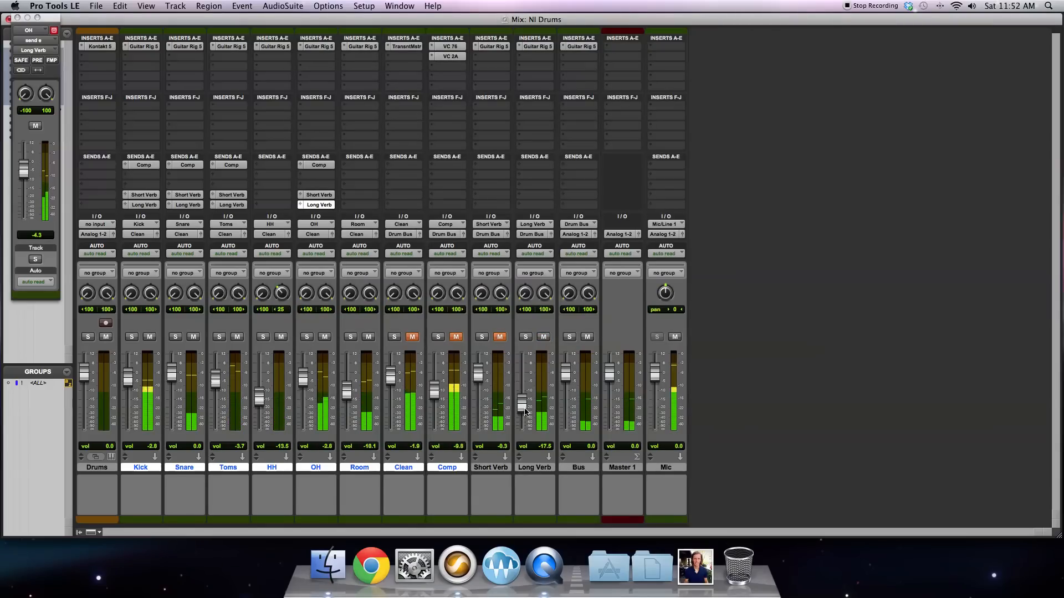
{"action": "left_click_drag", "start_coordinate": [525, 409], "coordinate": [522, 377]}
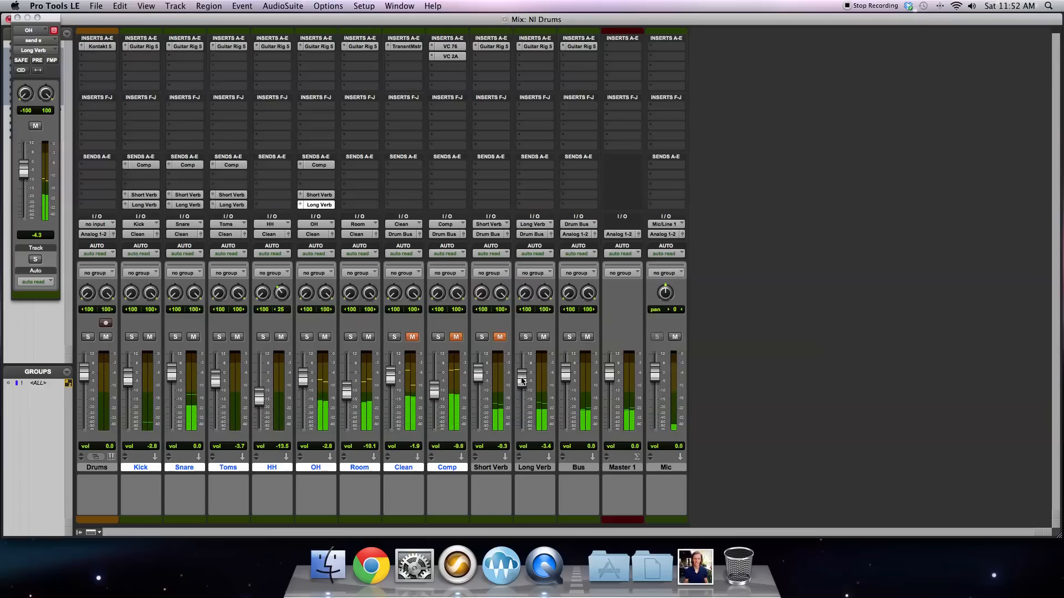
Step: Open Guitar Rig 5 on the Long Verb track and choose Reflektor's 2.8s Scoring Studio – Real impulse response from Big Studios
{"action": "left_click", "coordinate": [534, 46]}
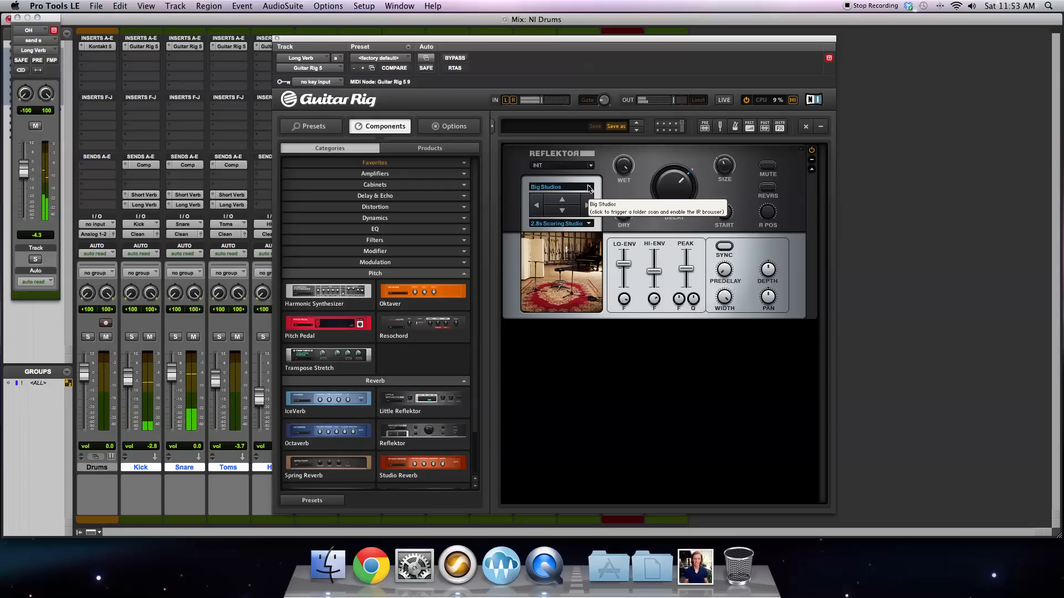
{"action": "left_click", "coordinate": [588, 189]}
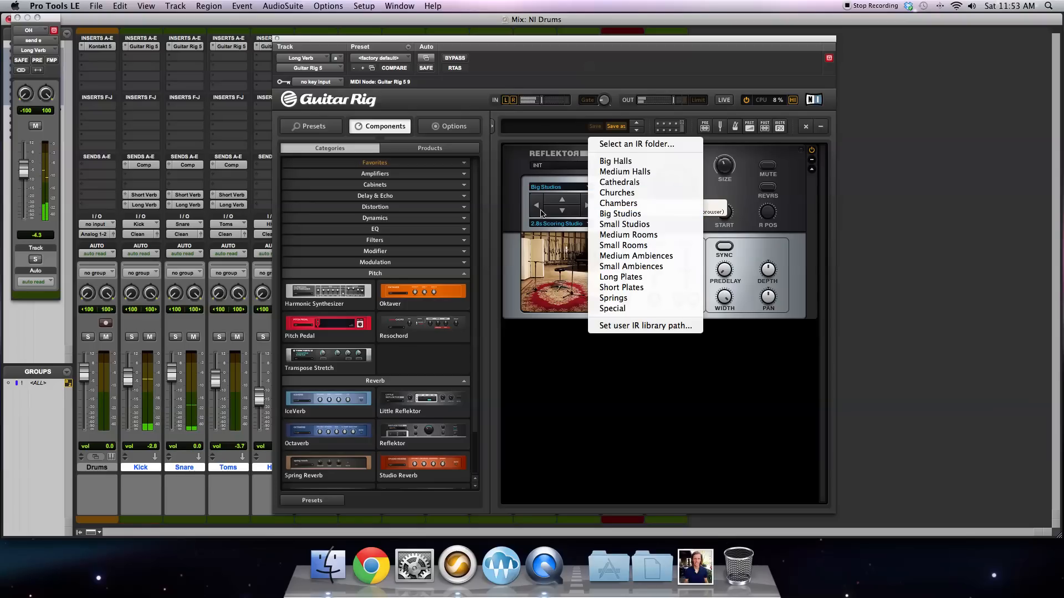
{"action": "left_click", "coordinate": [586, 236]}
{"action": "left_click", "coordinate": [589, 224]}
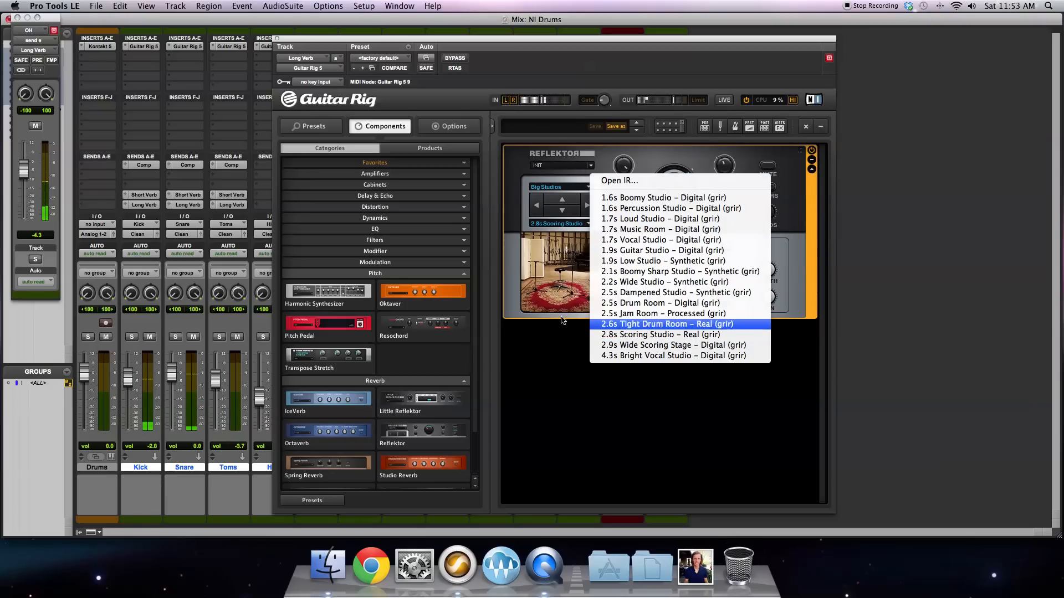
{"action": "left_click", "coordinate": [617, 334]}
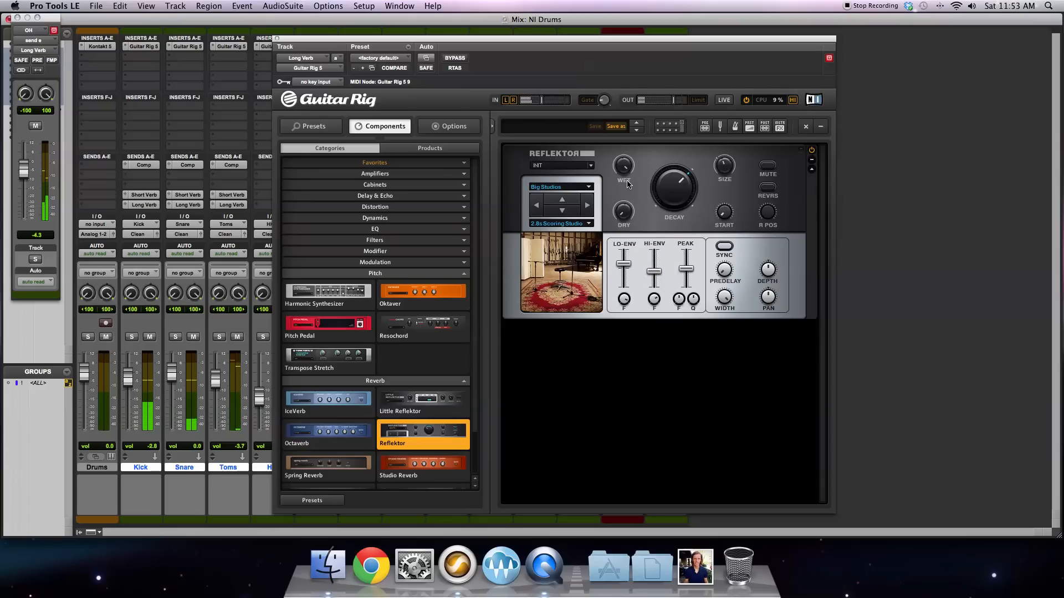
Step: Adjust Reflektor's low envelope and Size controls on the Long Verb, and close the plug-in
{"action": "left_click_drag", "start_coordinate": [626, 270], "coordinate": [623, 300]}
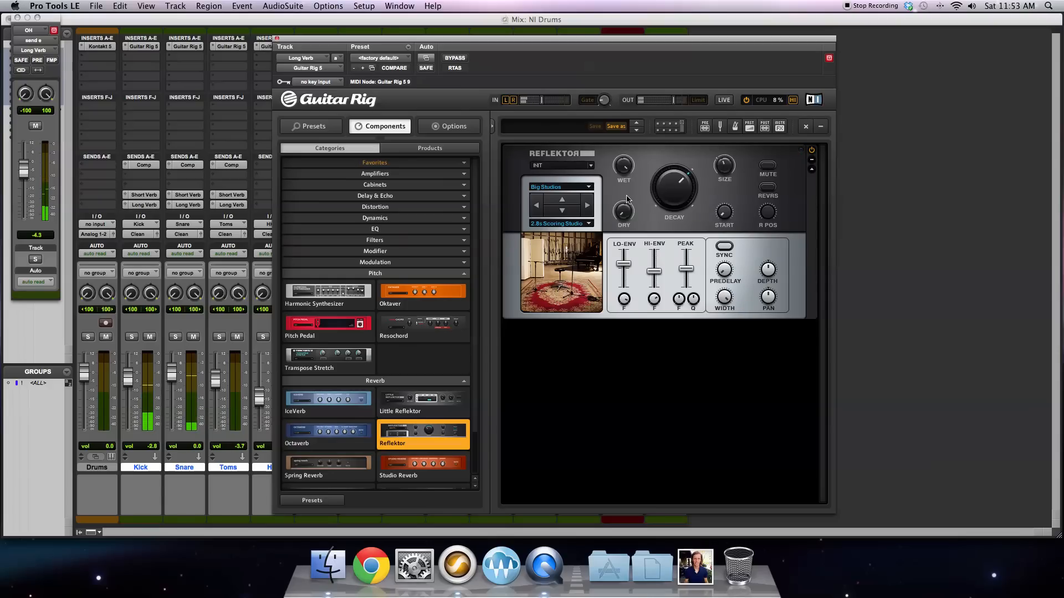
{"action": "left_click_drag", "start_coordinate": [724, 164], "coordinate": [729, 167]}
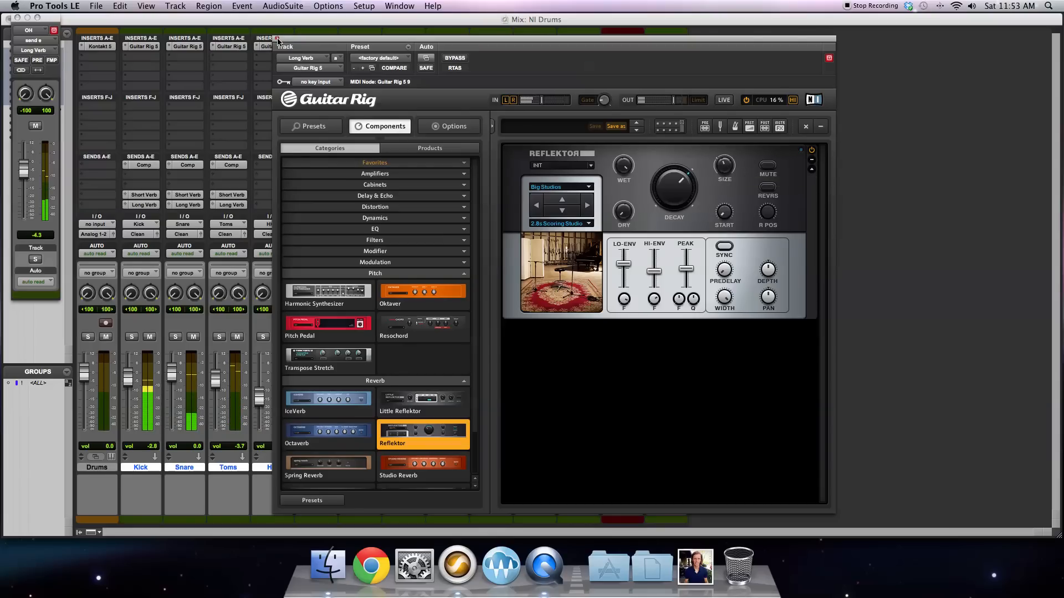
{"action": "left_click", "coordinate": [277, 38]}
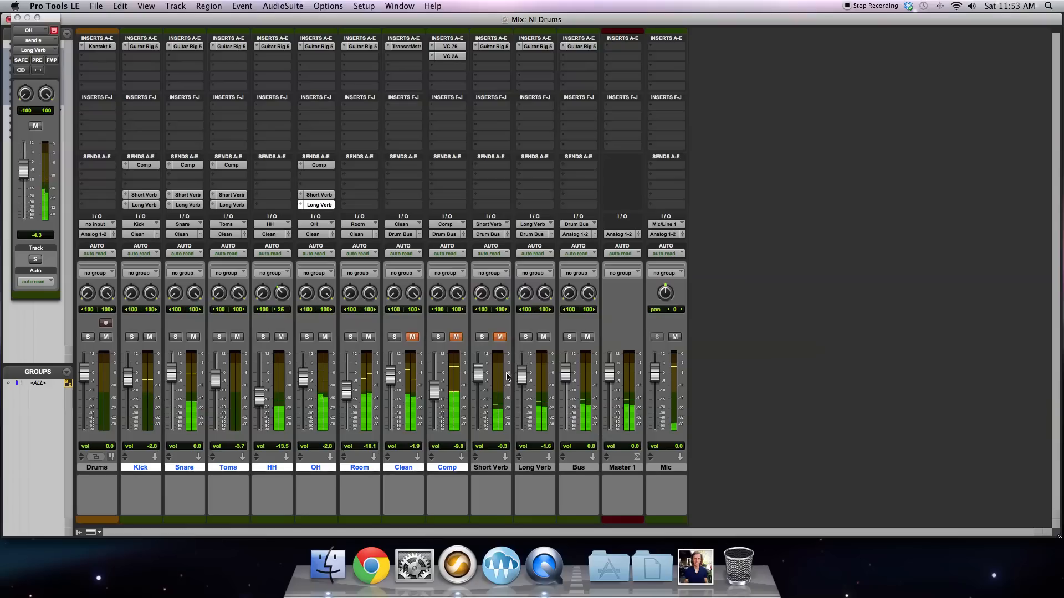
Step: Unmute Short Verb and balance the reverbs, with Short Verb at about -7.7 dB and Long Verb at about -14.1 dB
{"action": "left_click", "coordinate": [500, 338]}
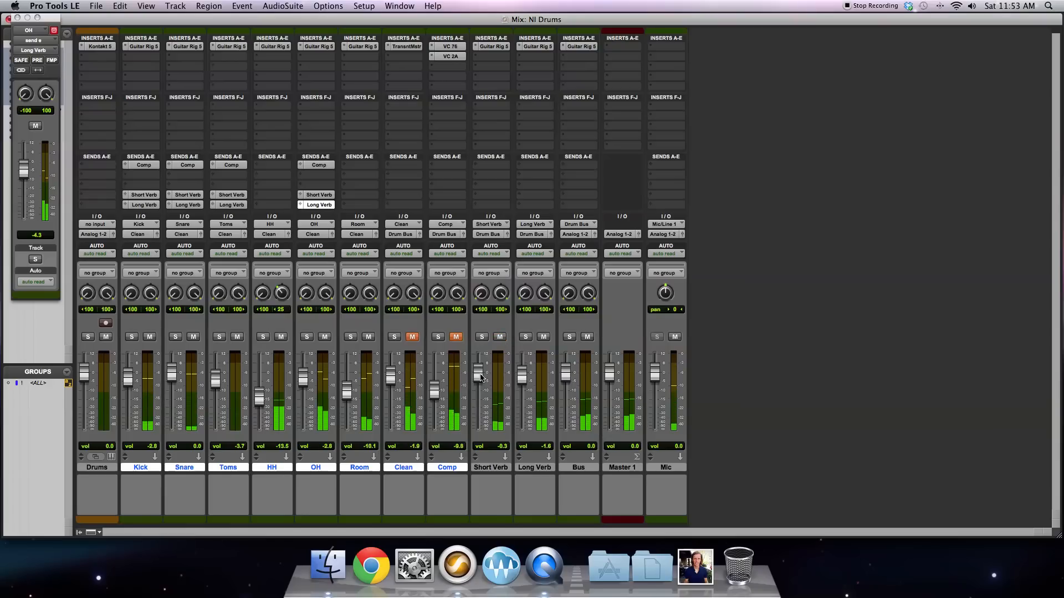
{"action": "left_click_drag", "start_coordinate": [481, 377], "coordinate": [527, 436]}
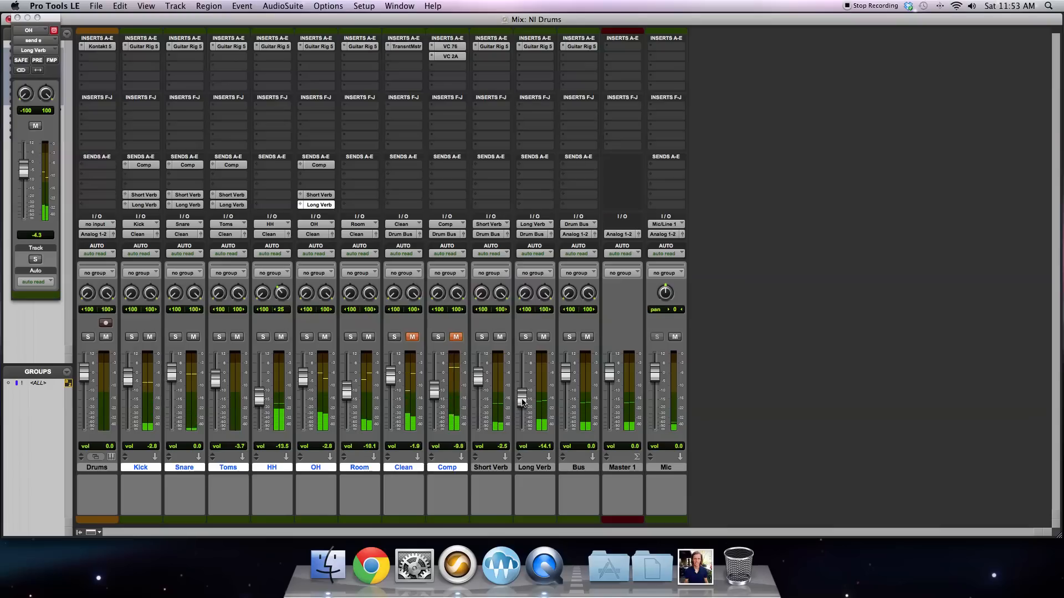
{"action": "left_click_drag", "start_coordinate": [477, 390], "coordinate": [476, 392]}
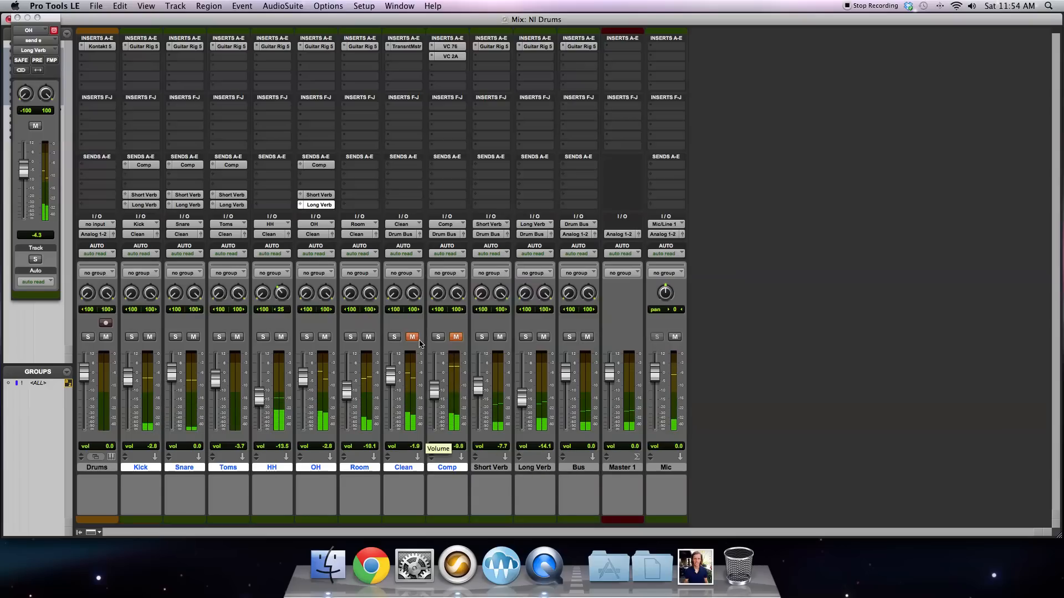
Step: Mute the Short Verb and Long Verb tracks and unmute the Comp and Clean tracks
{"action": "left_click", "coordinate": [499, 337]}
{"action": "left_click", "coordinate": [543, 337]}
{"action": "left_click", "coordinate": [456, 338]}
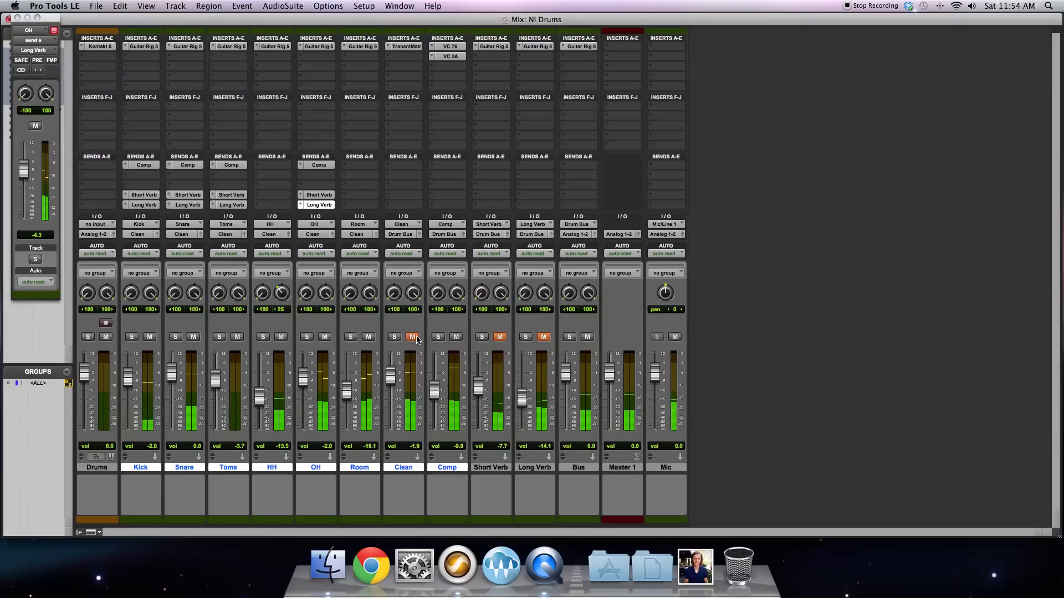
{"action": "left_click", "coordinate": [412, 338]}
Step: Pull the Short Verb and Long Verb volumes fully down and lower the Room track to about -12.0 dB
{"action": "left_click_drag", "start_coordinate": [530, 407], "coordinate": [525, 447]}
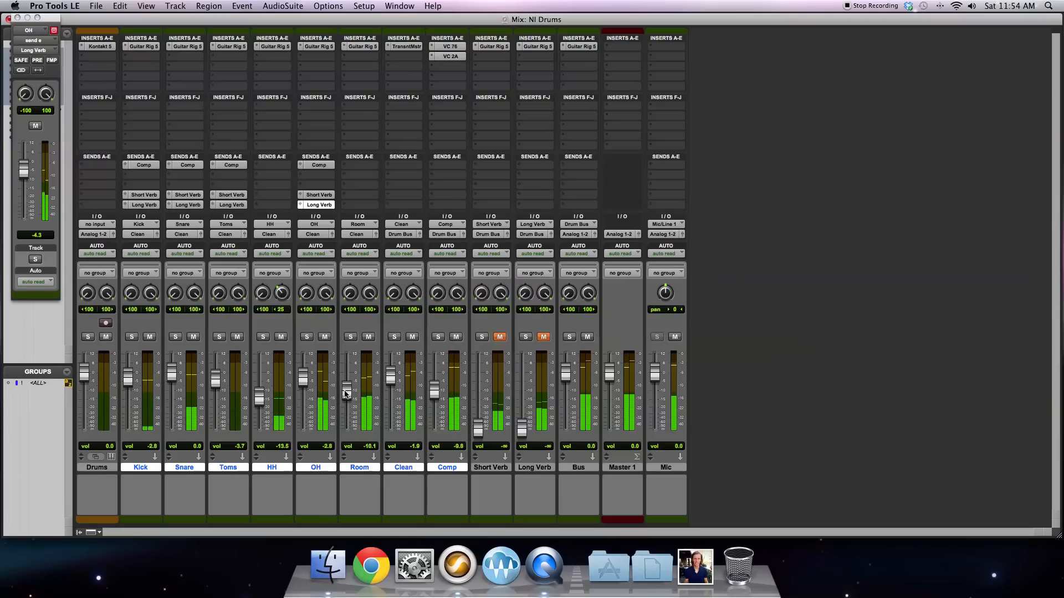
{"action": "mouse_move", "coordinate": [346, 394]}
{"action": "left_mouse_down"}
{"action": "mouse_move", "coordinate": [349, 380]}
{"action": "mouse_move", "coordinate": [350, 400]}
{"action": "left_mouse_up"}
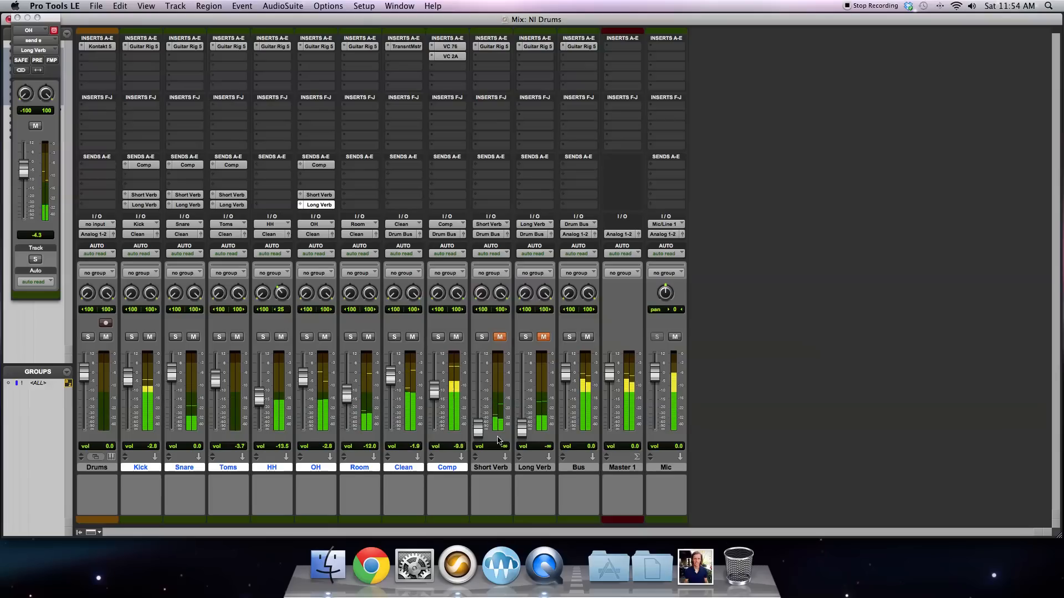
Step: Unmute Short Verb and set its volume to about -2.2 dB, muting it briefly to compare the drums without it
{"action": "left_click", "coordinate": [500, 337]}
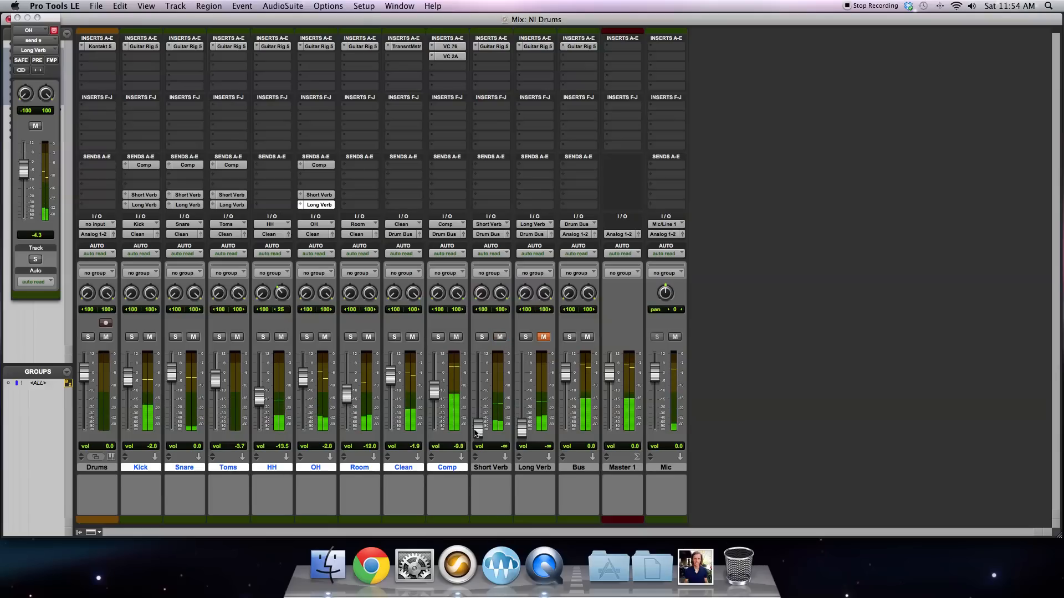
{"action": "left_click_drag", "start_coordinate": [476, 388], "coordinate": [475, 385]}
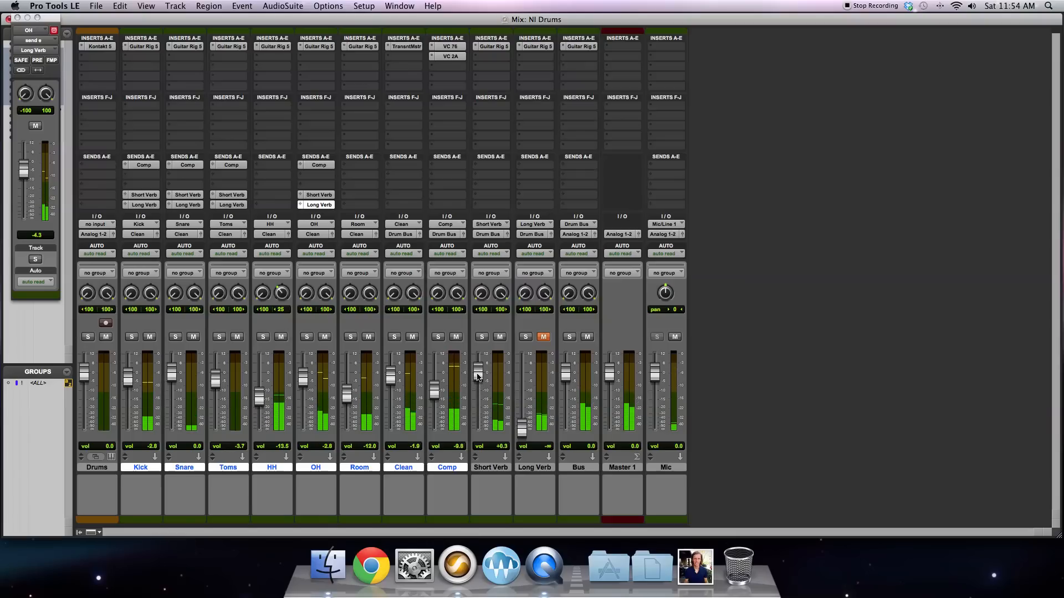
{"action": "left_click_drag", "start_coordinate": [480, 369], "coordinate": [480, 379]}
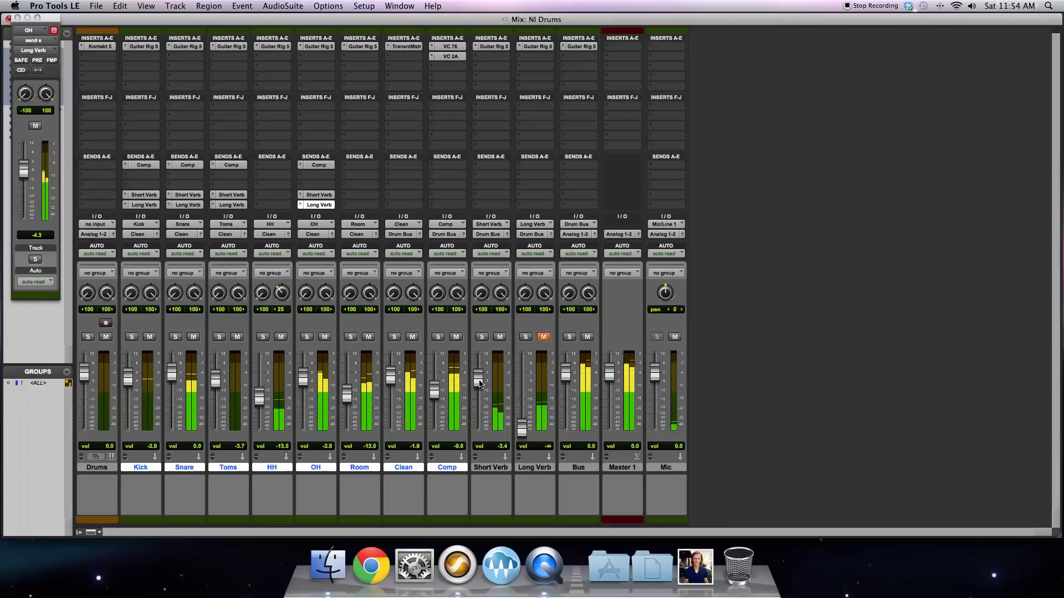
{"action": "left_click", "coordinate": [500, 337]}
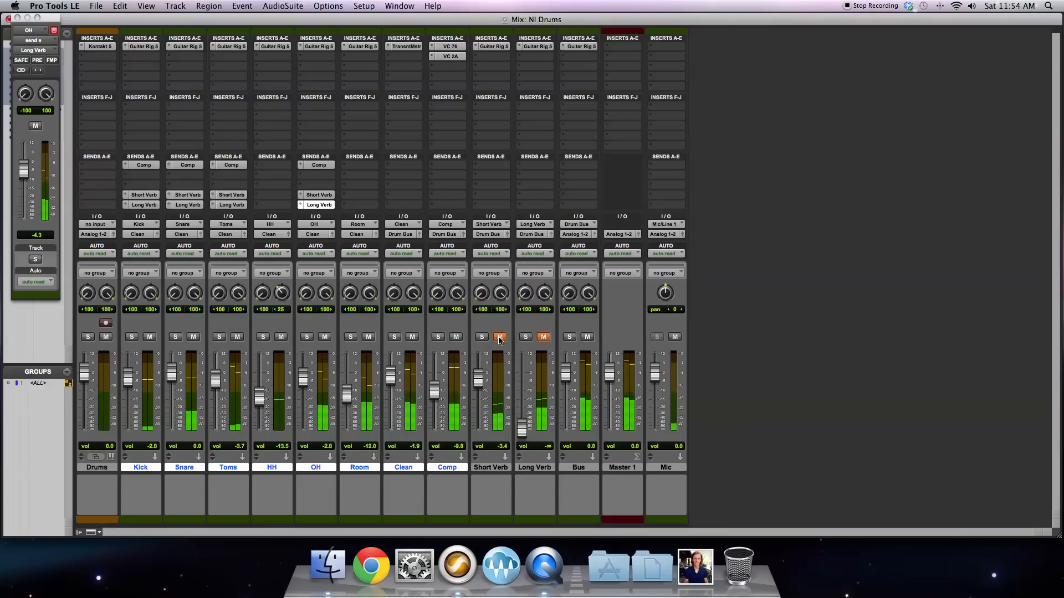
{"action": "left_click", "coordinate": [500, 337]}
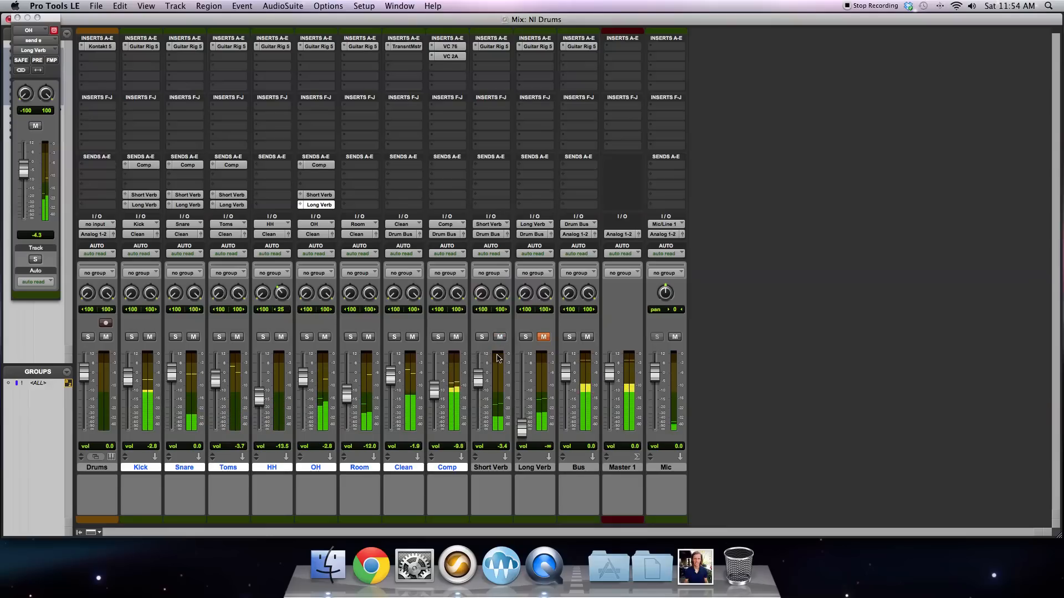
{"action": "left_click_drag", "start_coordinate": [477, 381], "coordinate": [478, 379]}
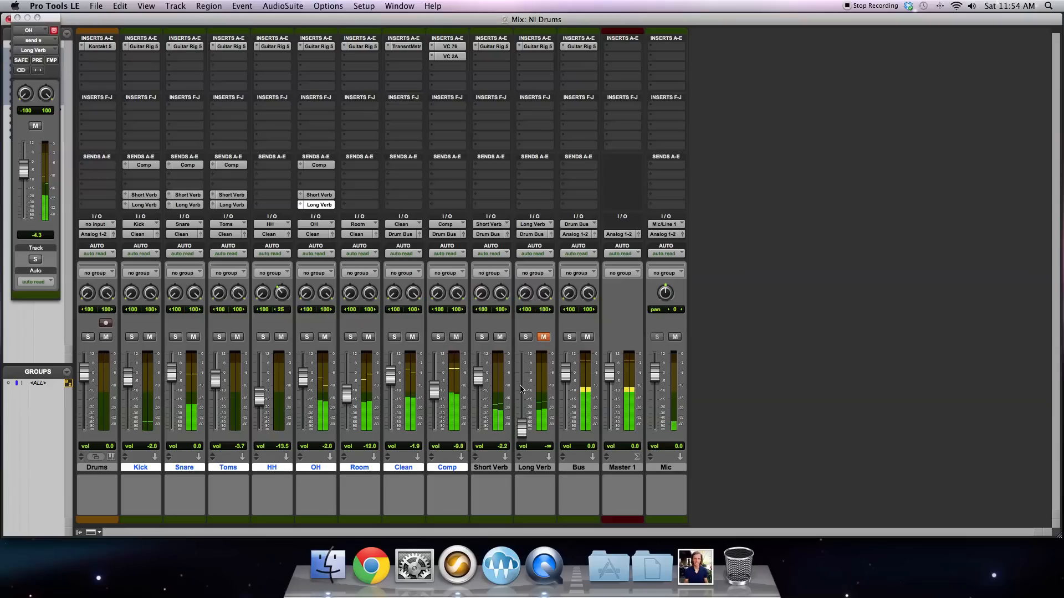
Step: Unmute Long Verb and blend the reverbs, with Long Verb at about -13.9 dB and Short Verb at about -8.3 dB
{"action": "left_click", "coordinate": [543, 338]}
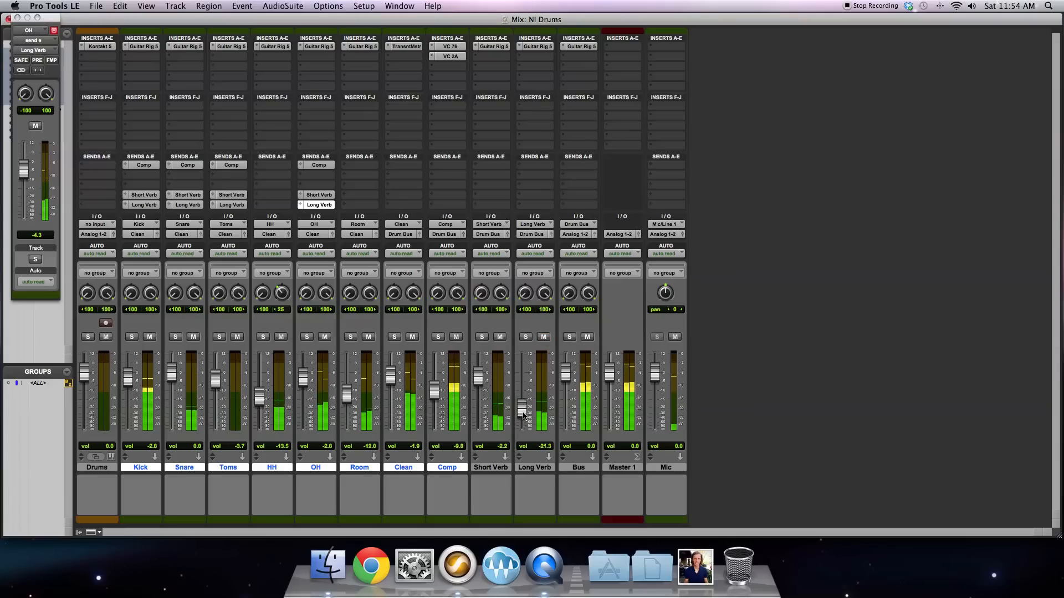
{"action": "left_click_drag", "start_coordinate": [523, 402], "coordinate": [524, 400]}
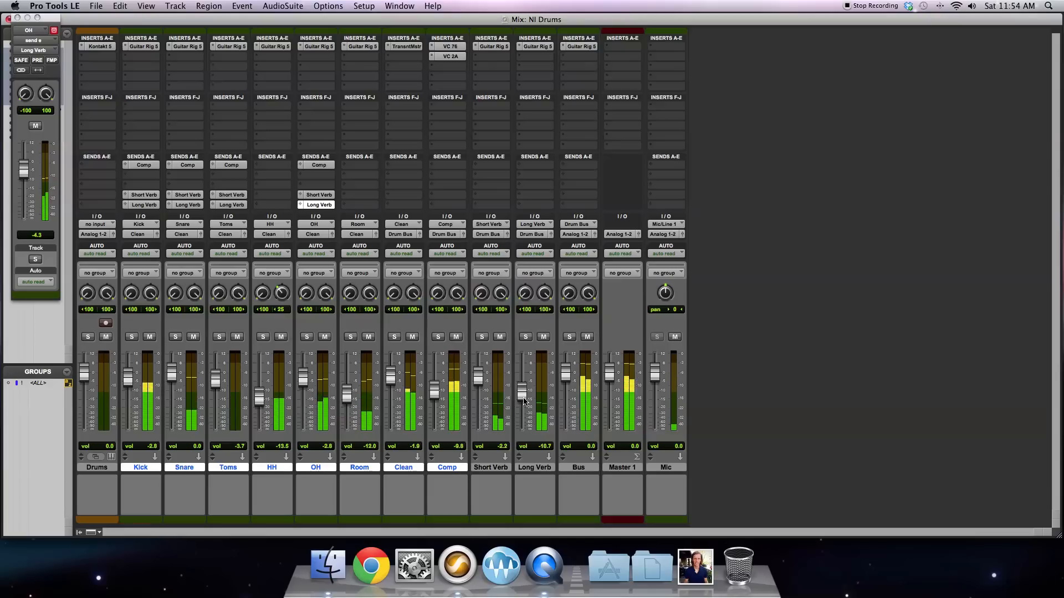
{"action": "left_click_drag", "start_coordinate": [481, 386], "coordinate": [522, 396]}
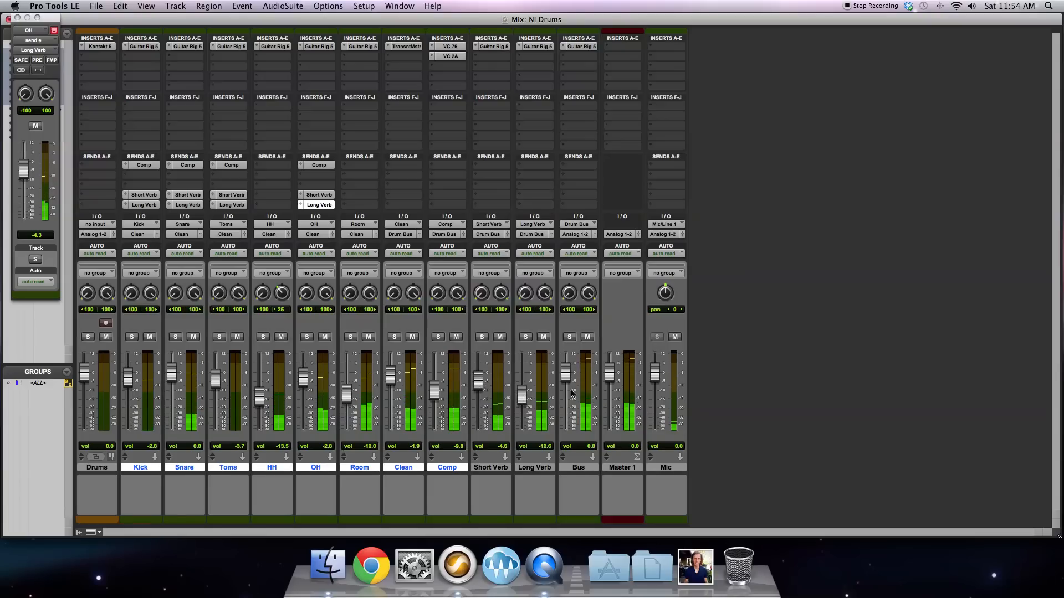
{"action": "left_click_drag", "start_coordinate": [525, 403], "coordinate": [525, 406]}
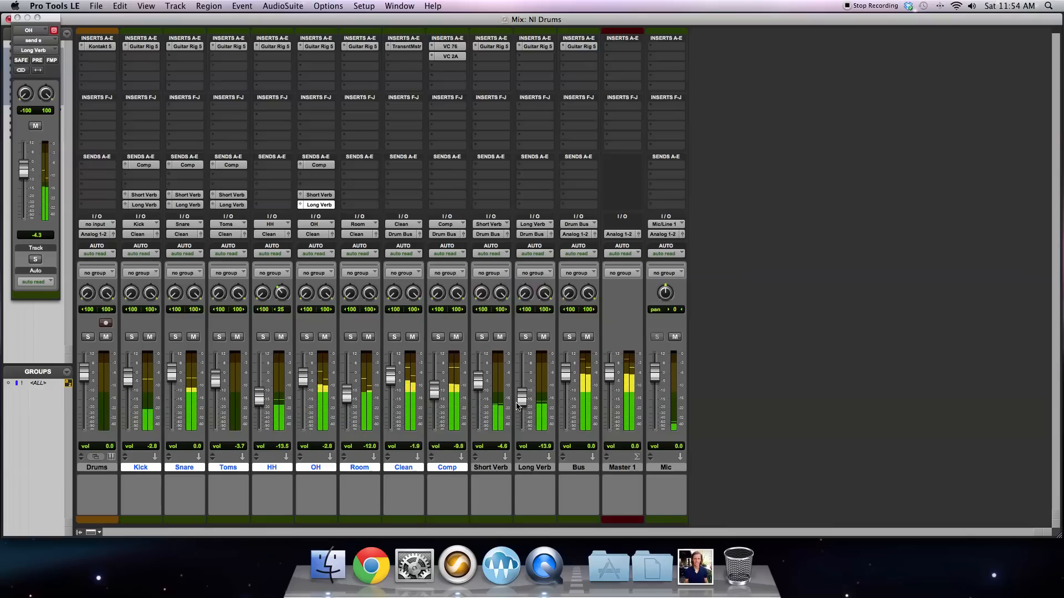
{"action": "left_click_drag", "start_coordinate": [478, 388], "coordinate": [477, 398]}
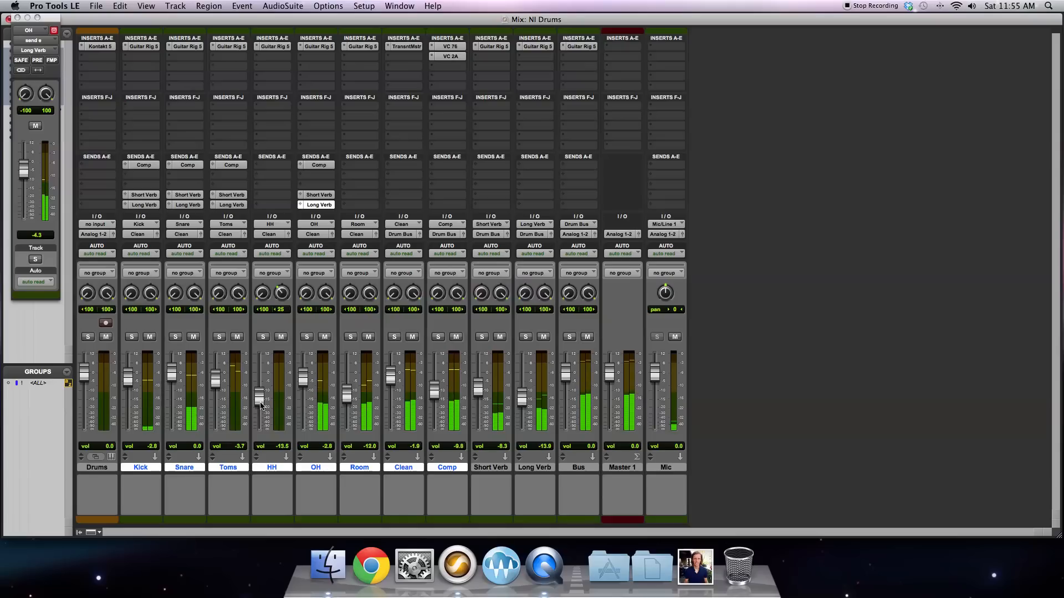
Step: Rebalance the ambience by setting Room to about -10.7 dB, Short Verb to about -10.4 dB and Long Verb to about -16.8 dB
{"action": "left_click_drag", "start_coordinate": [348, 396], "coordinate": [350, 393]}
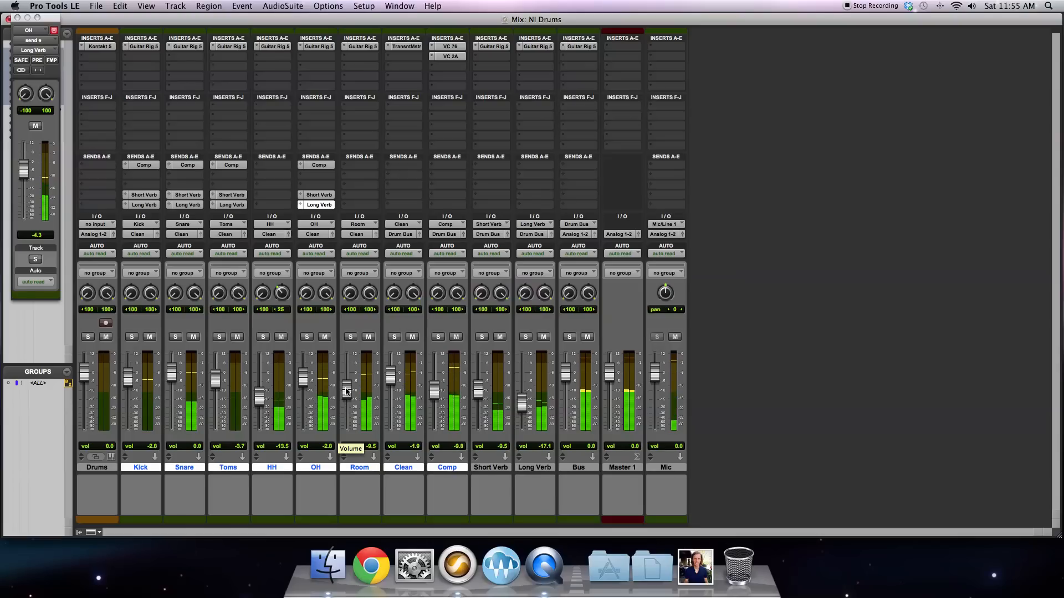
{"action": "left_click_drag", "start_coordinate": [347, 392], "coordinate": [347, 402]}
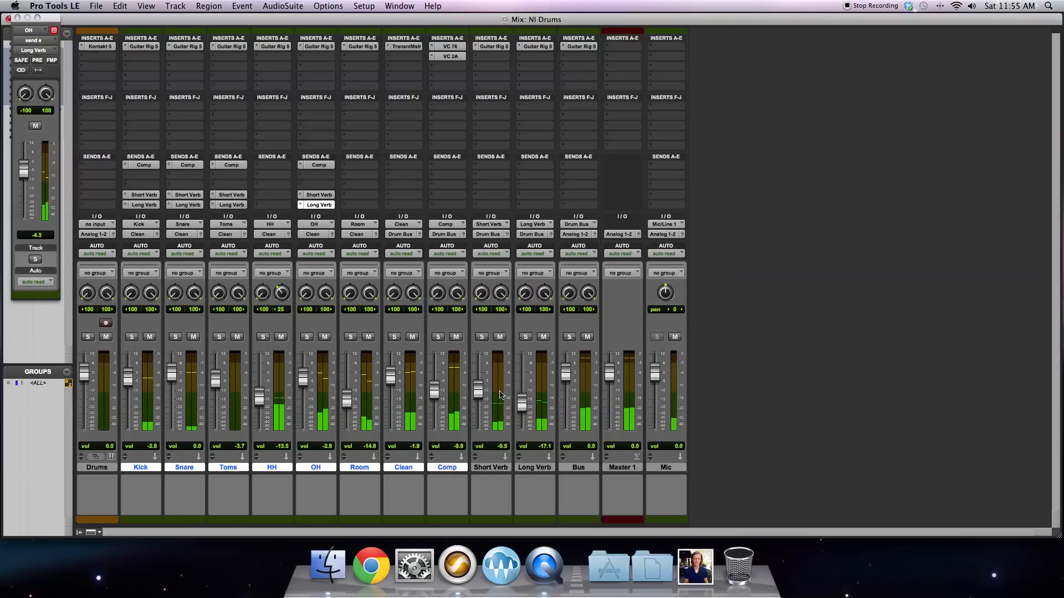
{"action": "left_click_drag", "start_coordinate": [479, 390], "coordinate": [526, 407]}
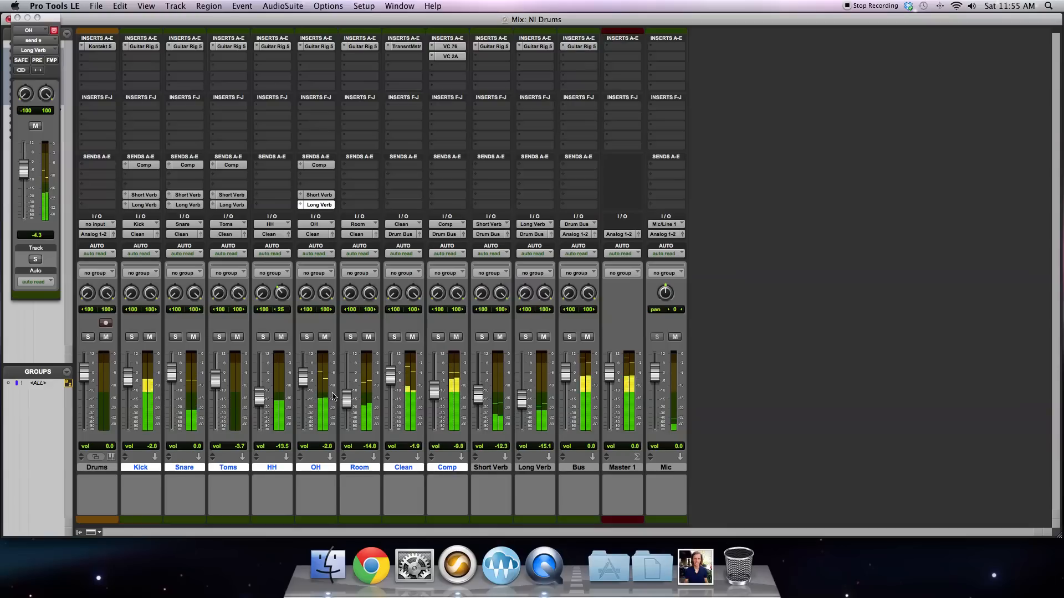
{"action": "left_click_drag", "start_coordinate": [347, 399], "coordinate": [347, 390]}
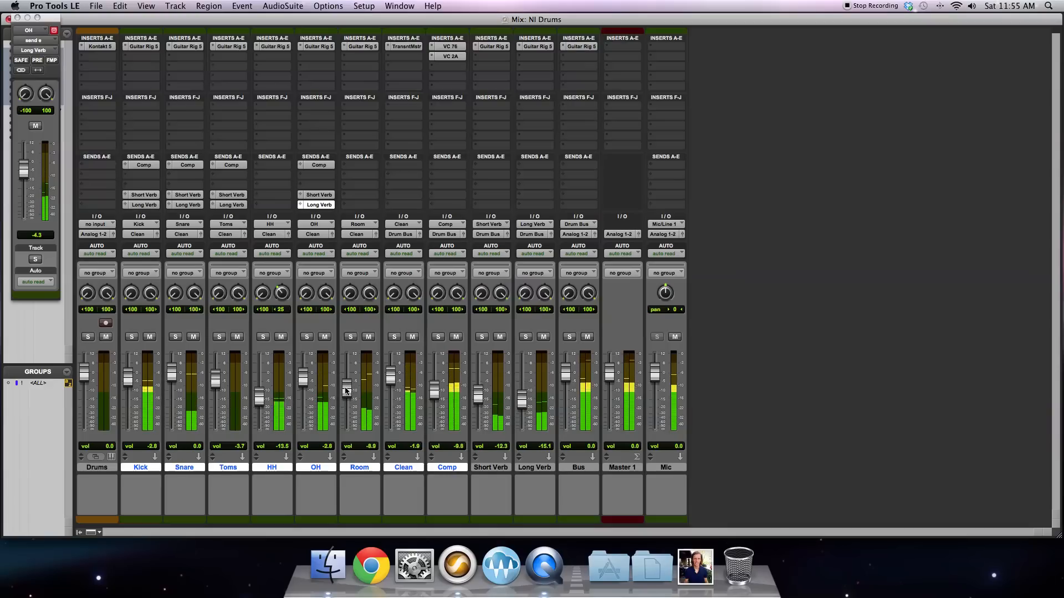
{"action": "left_click_drag", "start_coordinate": [476, 396], "coordinate": [478, 389]}
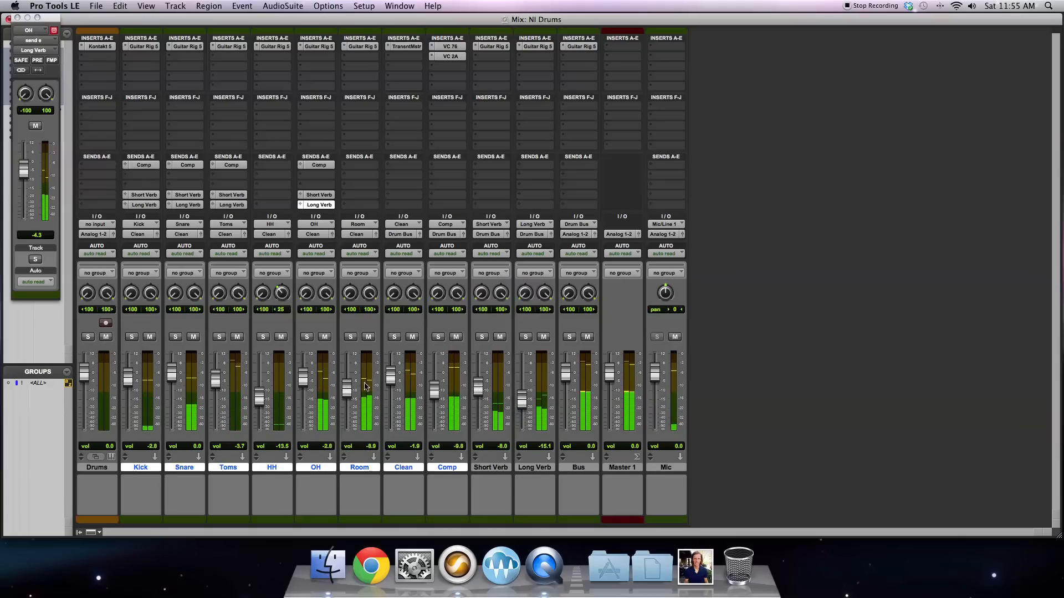
{"action": "left_click_drag", "start_coordinate": [348, 389], "coordinate": [347, 391]}
{"action": "left_click_drag", "start_coordinate": [523, 404], "coordinate": [480, 397]}
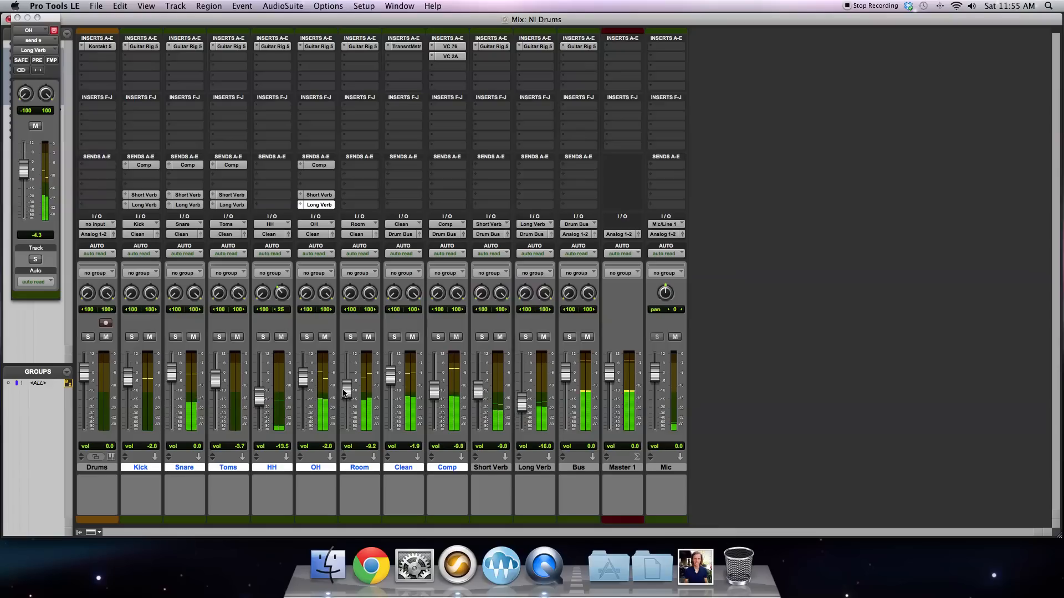
{"action": "left_click_drag", "start_coordinate": [345, 394], "coordinate": [350, 396]}
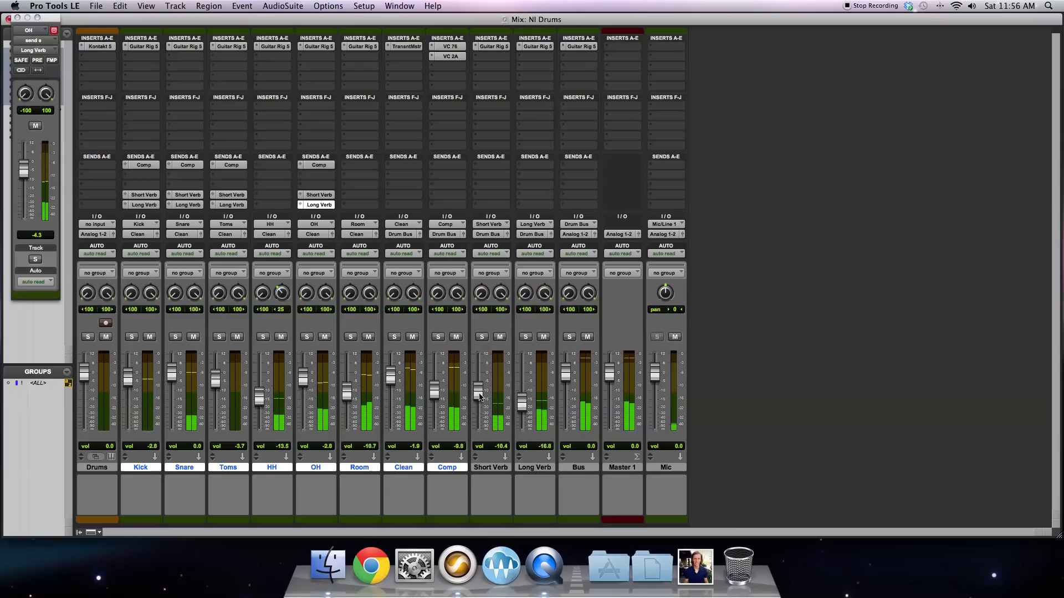
Step: Mute and unmute Long Verb and Short Verb during playback to compare the mix with and without the reverbs
{"action": "left_click", "coordinate": [544, 337]}
{"action": "left_click", "coordinate": [499, 338]}
{"action": "left_click", "coordinate": [500, 338]}
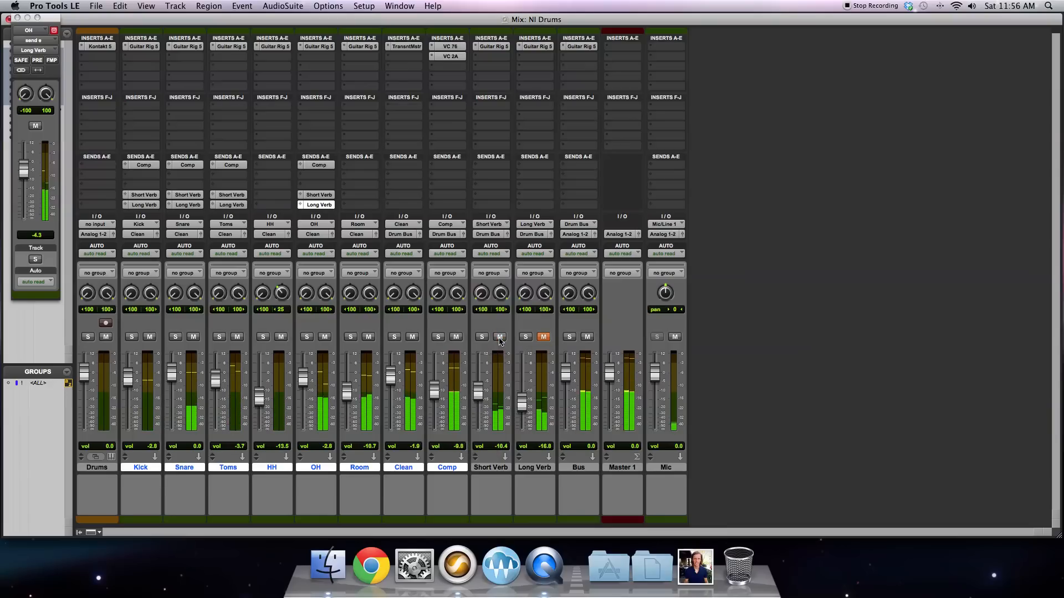
{"action": "left_click", "coordinate": [544, 338]}
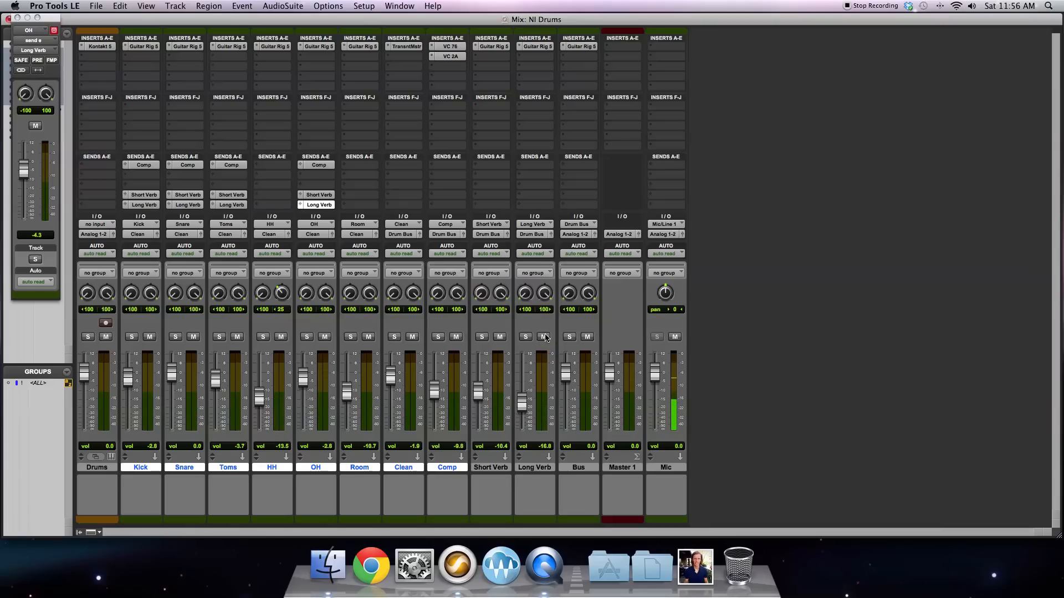
Step: Review the Reflektor settings in Guitar Rig 5 on the Short Verb and Long Verb tracks, closing each plug-in window
{"action": "left_click", "coordinate": [488, 468]}
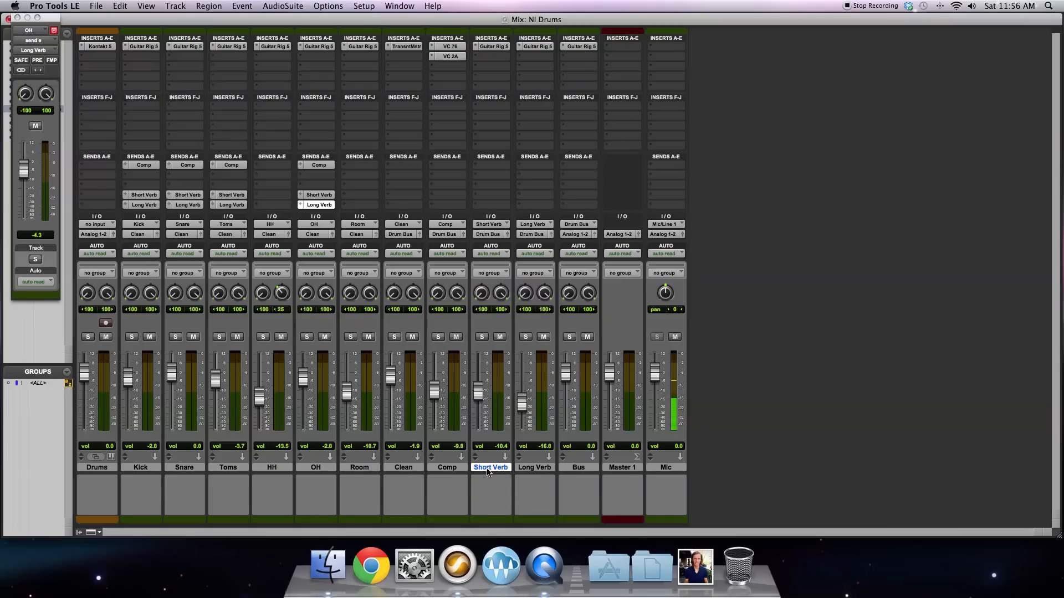
{"action": "left_click", "coordinate": [490, 48]}
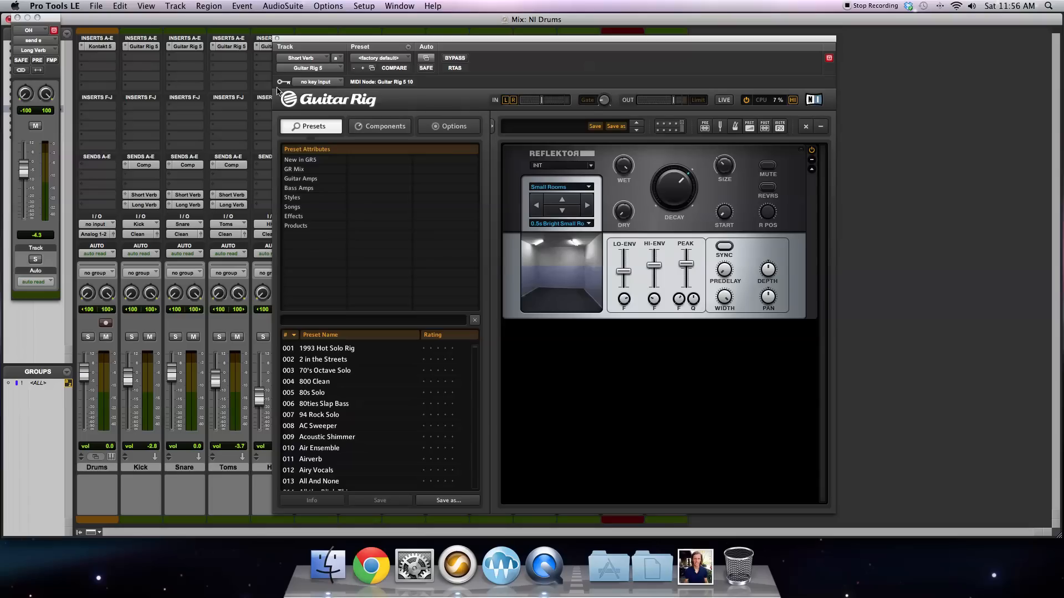
{"action": "left_click", "coordinate": [278, 38]}
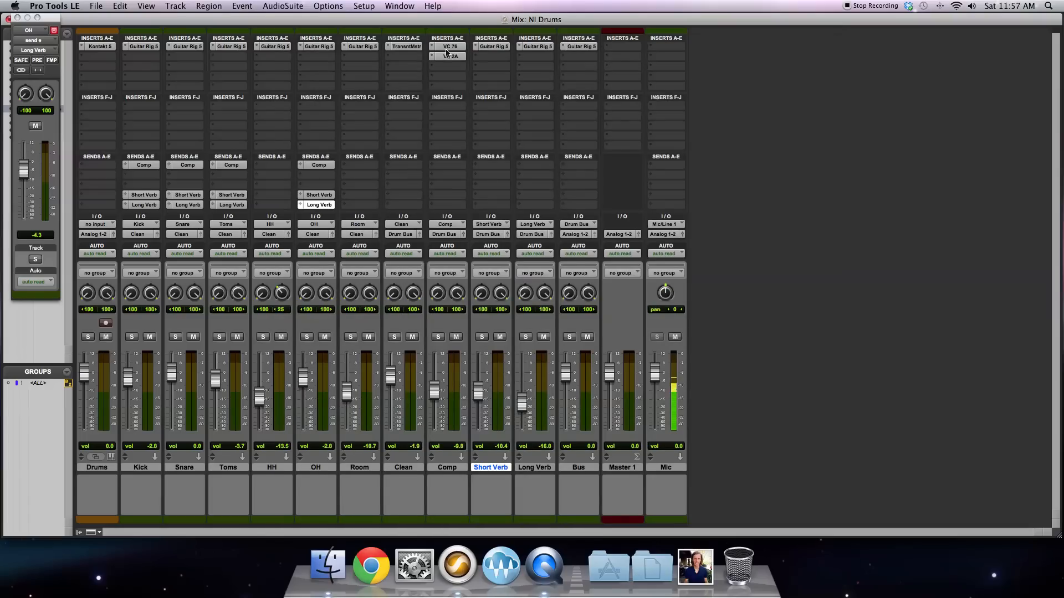
{"action": "left_click", "coordinate": [533, 47]}
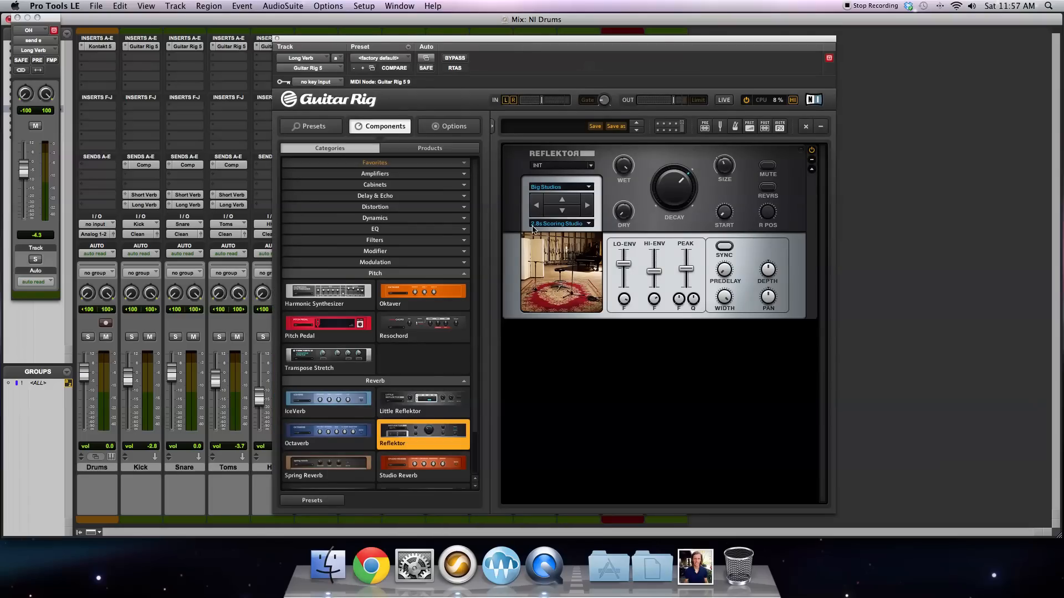
{"action": "left_click", "coordinate": [278, 38]}
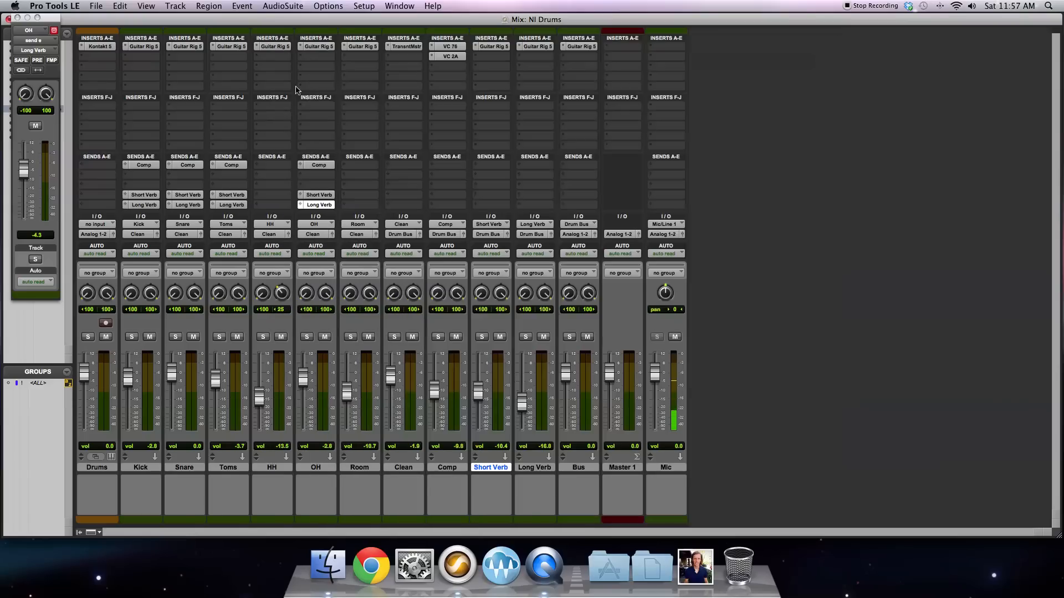
Step: Lower the Short Verb volume to about -12.9 dB and the Long Verb volume to about -18.2 dB
{"action": "left_click_drag", "start_coordinate": [522, 409], "coordinate": [497, 408]}
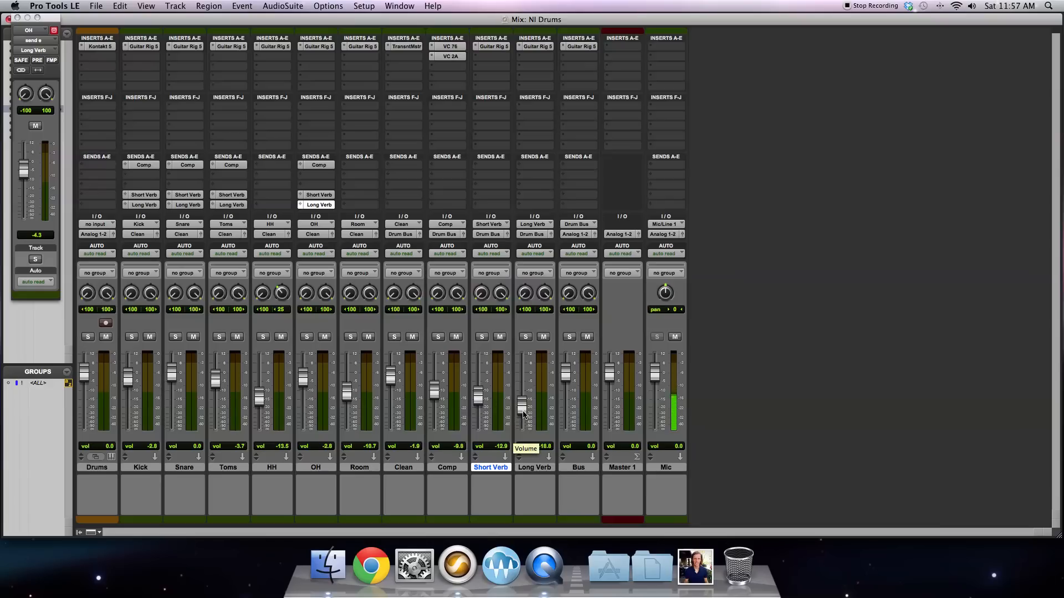
{"action": "left_click_drag", "start_coordinate": [524, 414], "coordinate": [523, 411]}
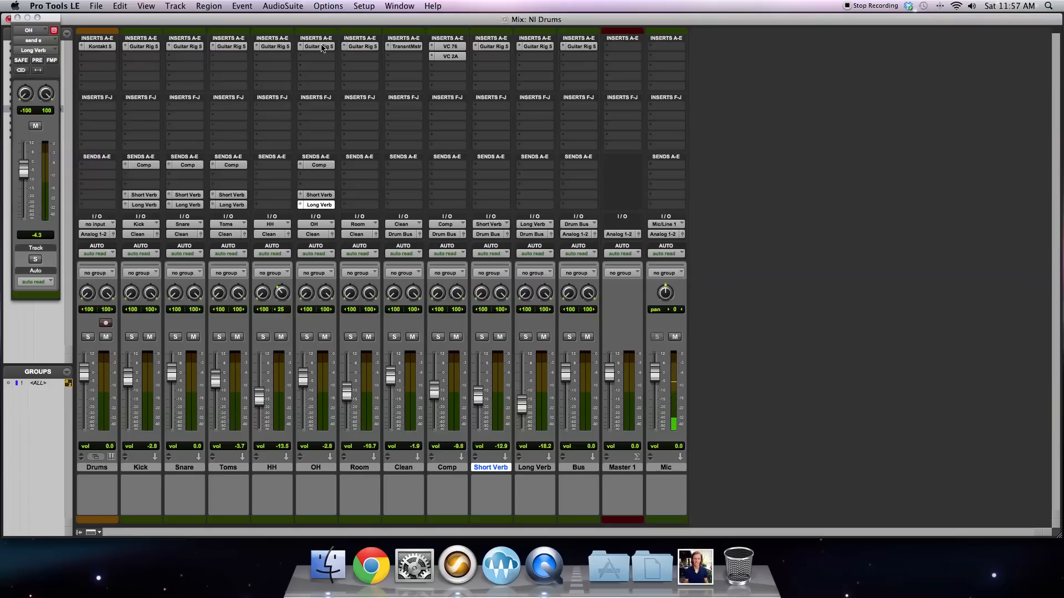
Step: Open Guitar Rig 5 on the Snare track to review its compressor, EQ and Transient Master chain, and close it
{"action": "left_click", "coordinate": [197, 47]}
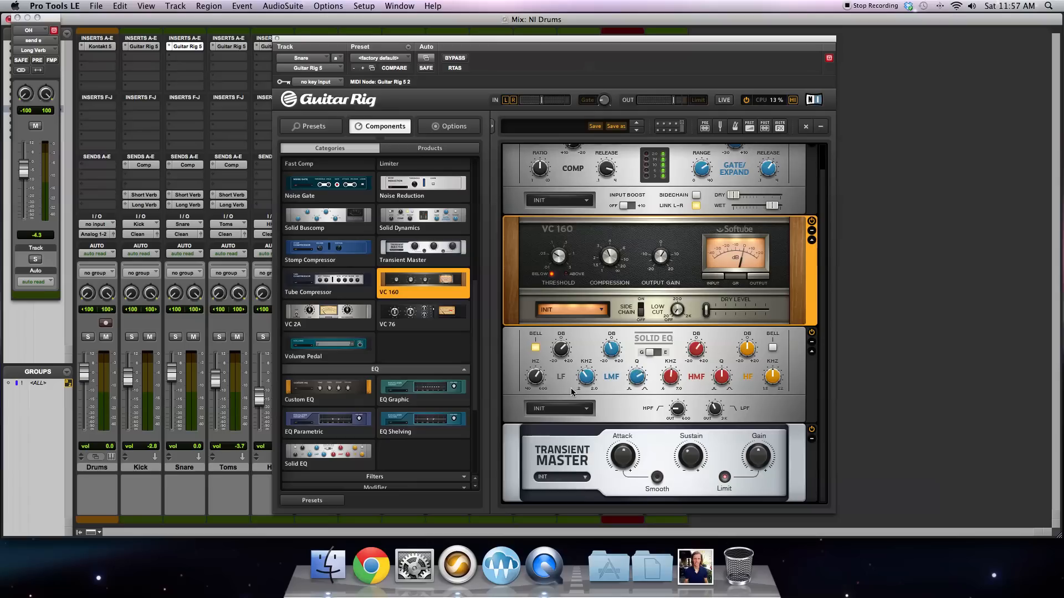
{"action": "left_click", "coordinate": [277, 39]}
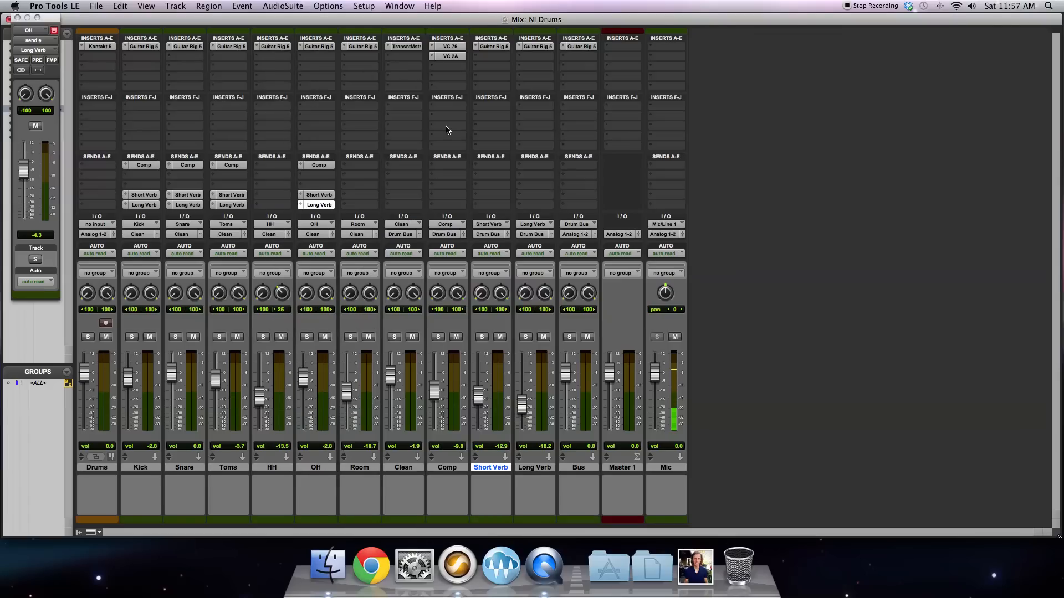